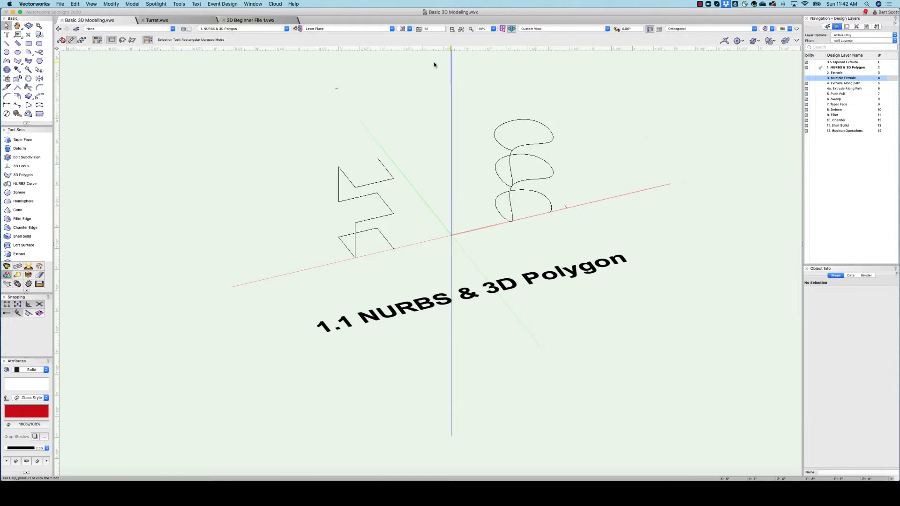
- Review the saved view 1.2 NURBS & 3D Polygon and return to the saved view 1.1 NURBS & 3D Polygon
{"action": "left_click", "coordinate": [410, 29]}
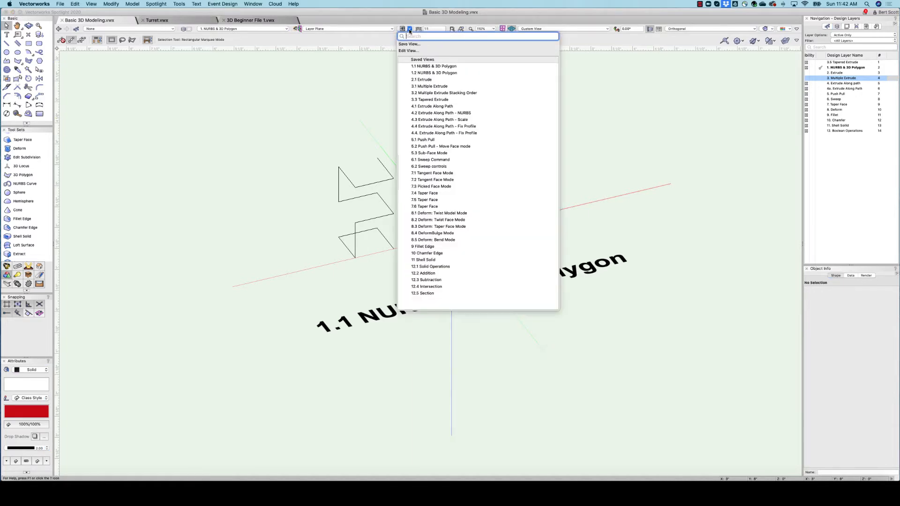
{"action": "left_click", "coordinate": [441, 73]}
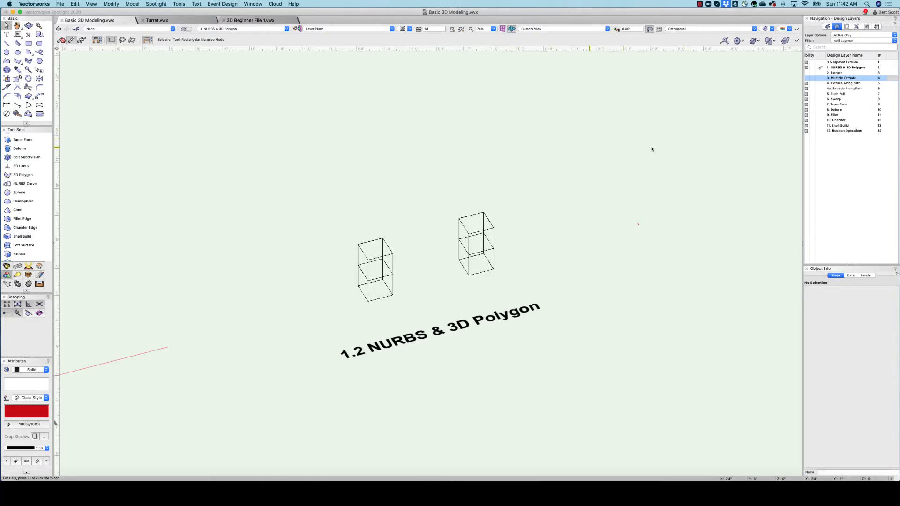
{"action": "scroll", "coordinate": [452, 182], "scroll_direction": "down", "scroll_amount": 3}
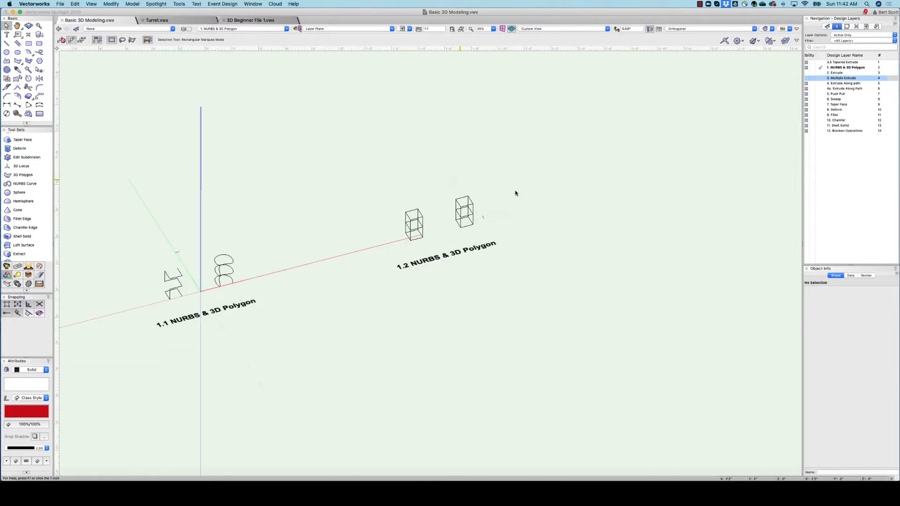
{"action": "scroll", "coordinate": [515, 193], "scroll_direction": "down", "scroll_amount": 1}
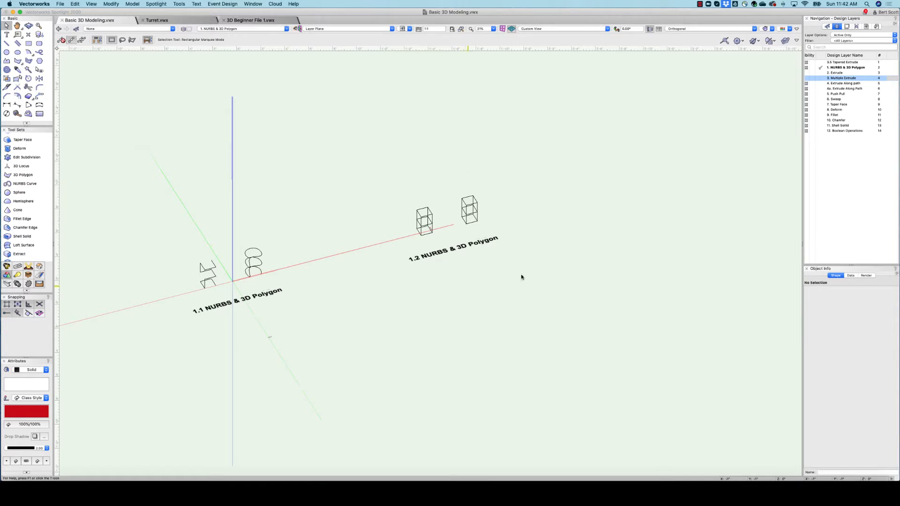
{"action": "left_click", "coordinate": [408, 29]}
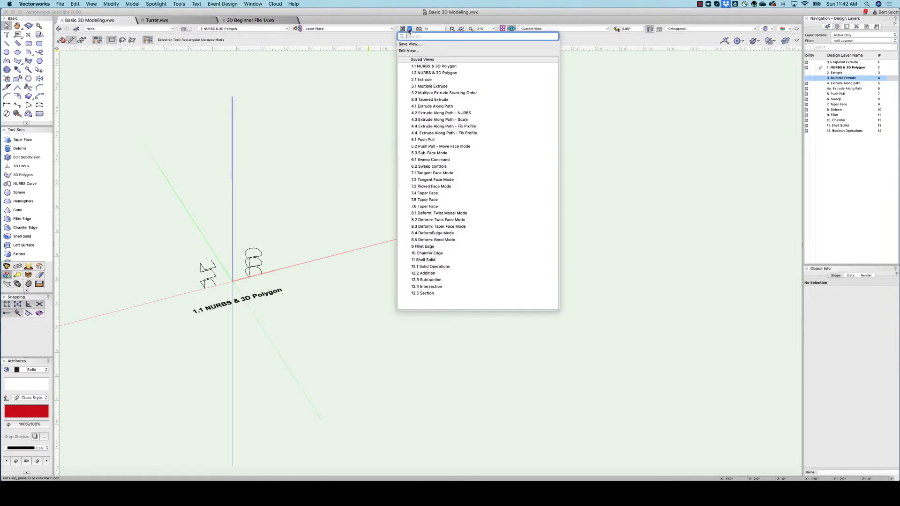
{"action": "left_click", "coordinate": [429, 67]}
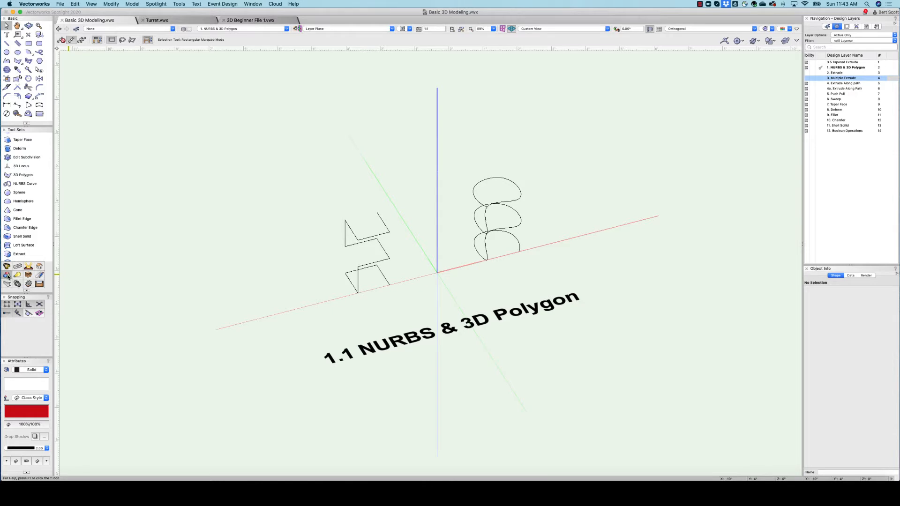
- Draw a closed triangle with the 2D Polygon tool in vertex mode, starting at the red axis's end beside the zigzag shape
{"action": "left_click", "coordinate": [28, 184]}
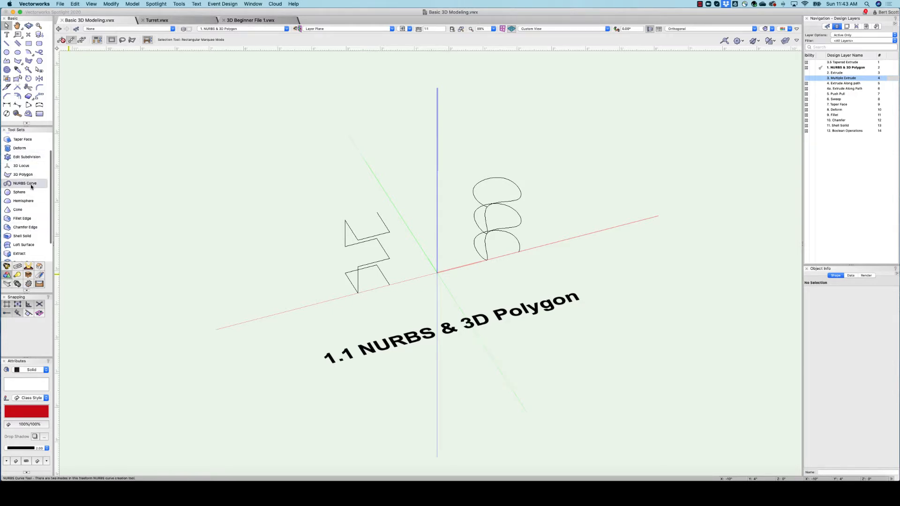
{"action": "scroll", "coordinate": [31, 188], "scroll_direction": "up", "scroll_amount": 2}
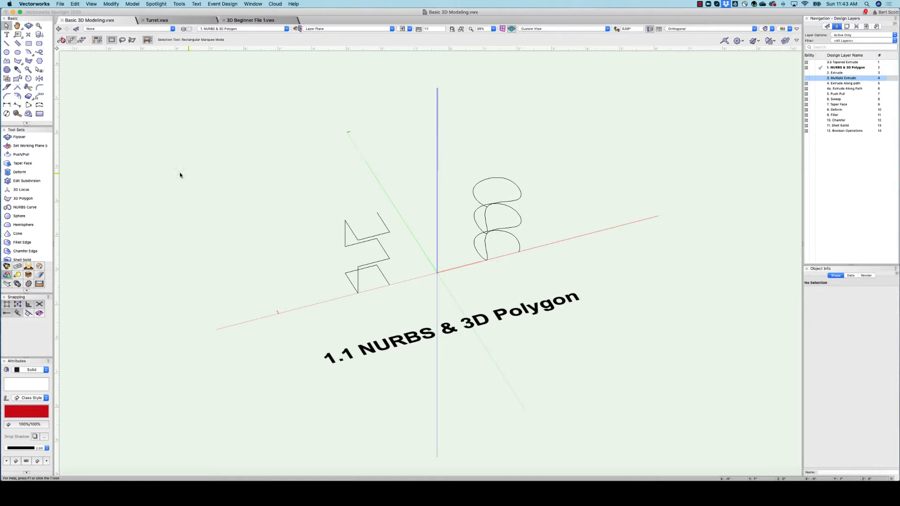
{"action": "left_click", "coordinate": [18, 62]}
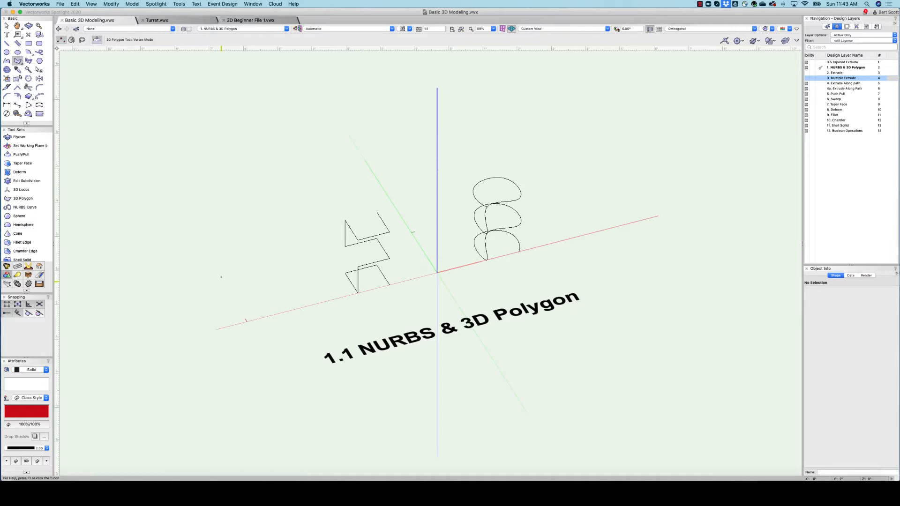
{"action": "left_click", "coordinate": [215, 329]}
{"action": "left_click", "coordinate": [227, 234]}
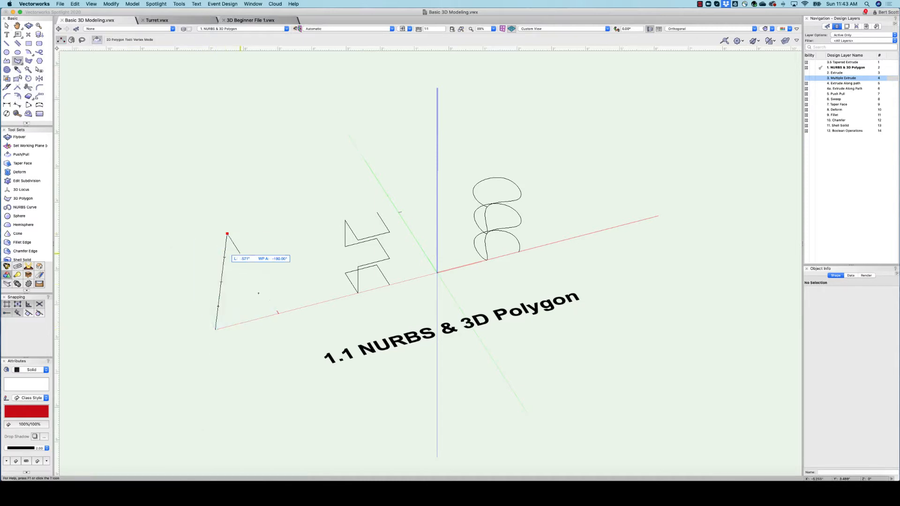
{"action": "left_click", "coordinate": [291, 333]}
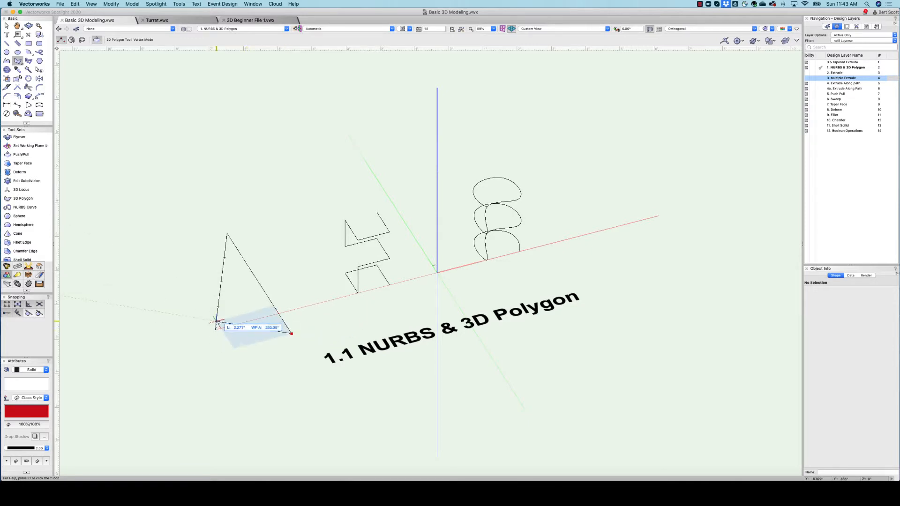
{"action": "left_click", "coordinate": [216, 330]}
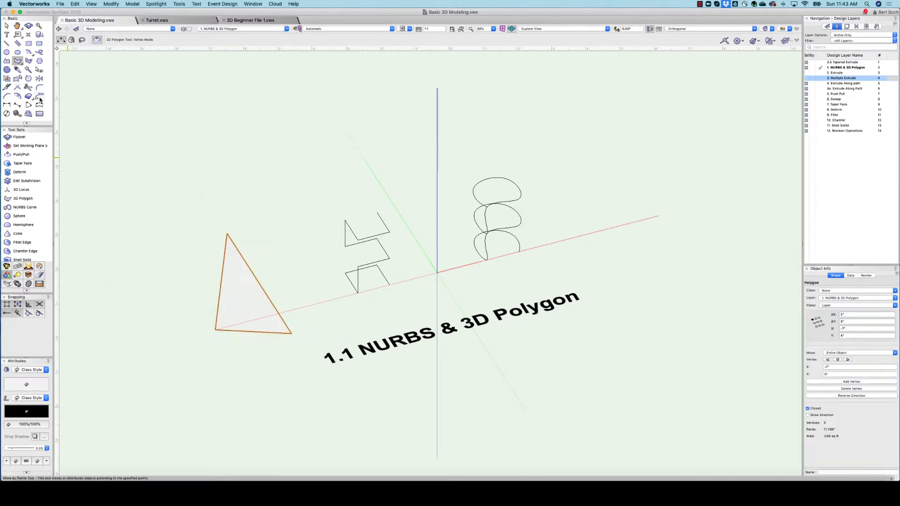
- Draw an open five-segment 3D polygon in the empty area behind the triangle
{"action": "left_click", "coordinate": [28, 26]}
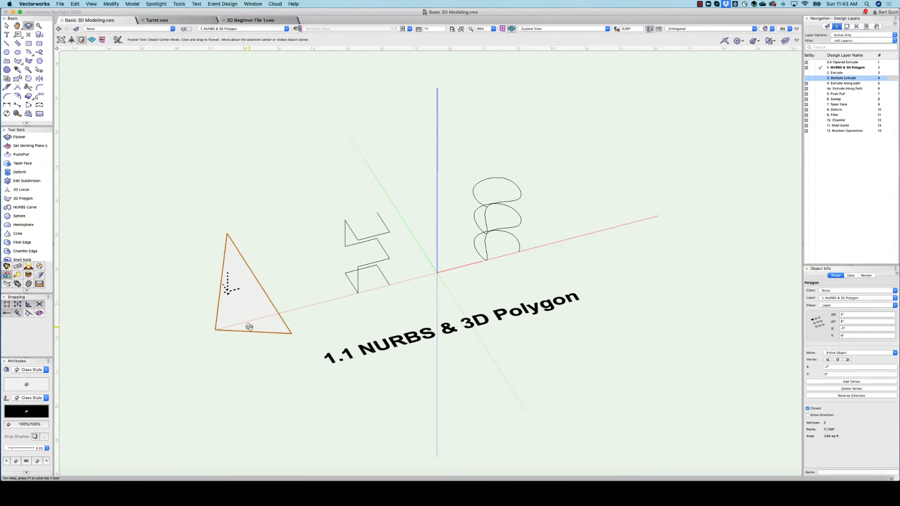
{"action": "left_click_drag", "start_coordinate": [247, 325], "coordinate": [255, 307]}
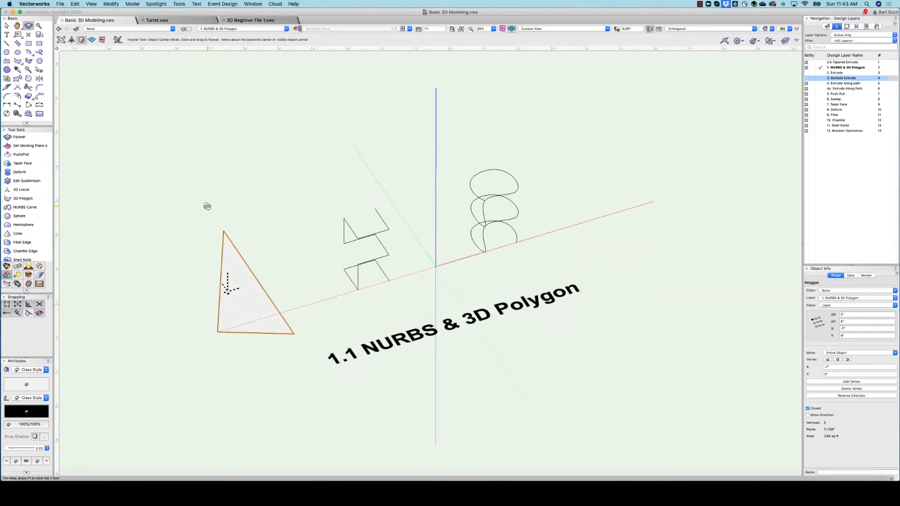
{"action": "left_click", "coordinate": [24, 199]}
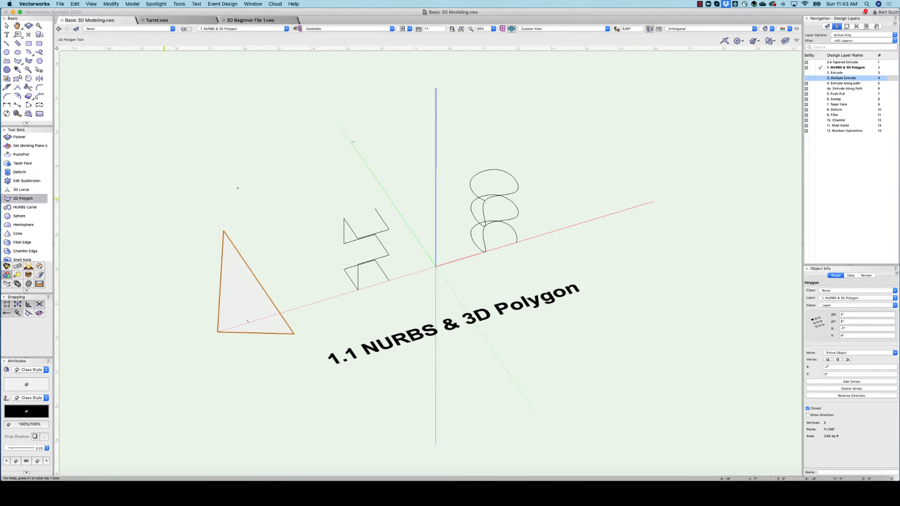
{"action": "left_click", "coordinate": [240, 201]}
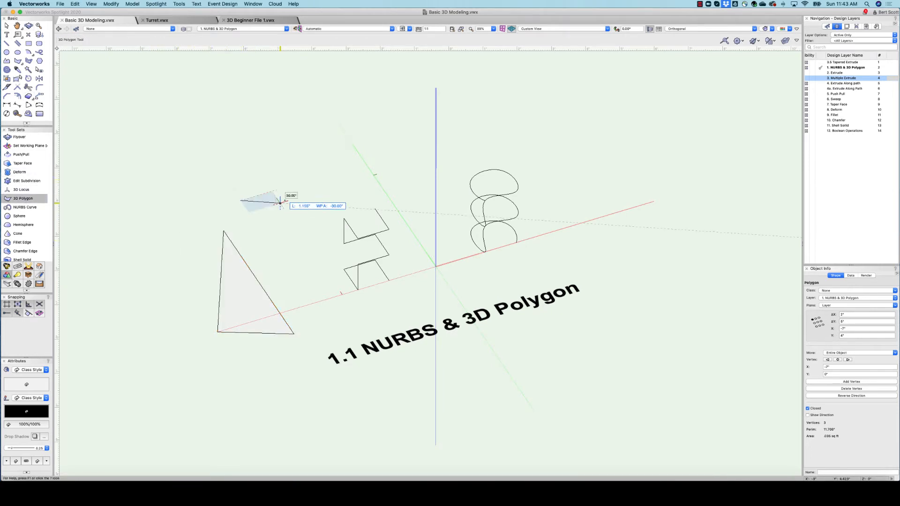
{"action": "left_click", "coordinate": [281, 203]}
{"action": "left_click", "coordinate": [276, 141]}
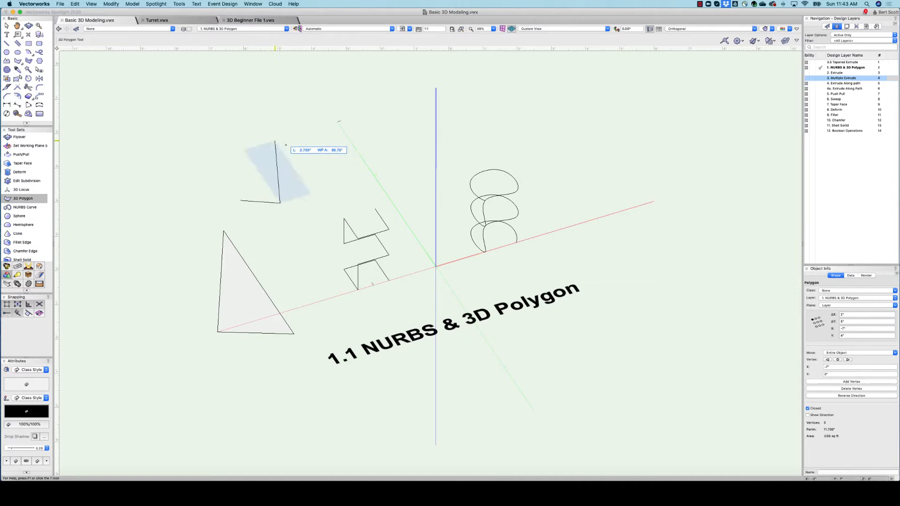
{"action": "left_click", "coordinate": [232, 129]}
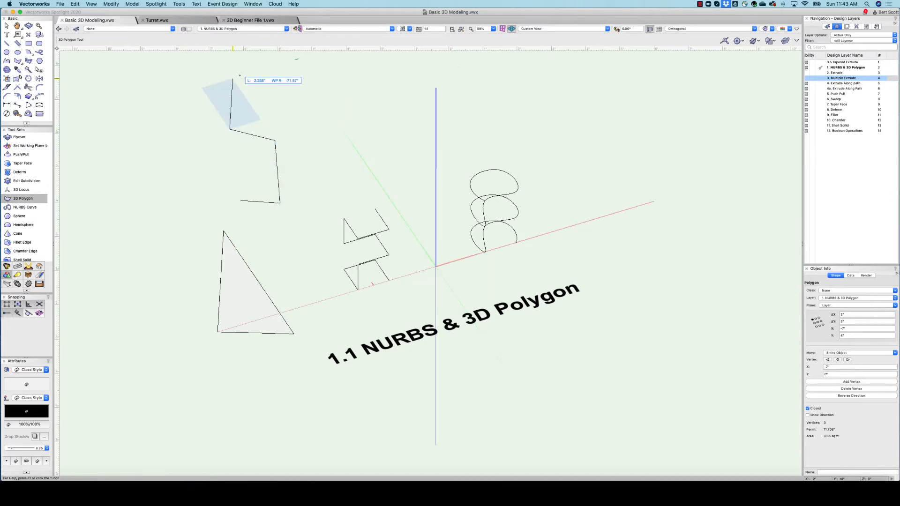
{"action": "left_click", "coordinate": [233, 78]}
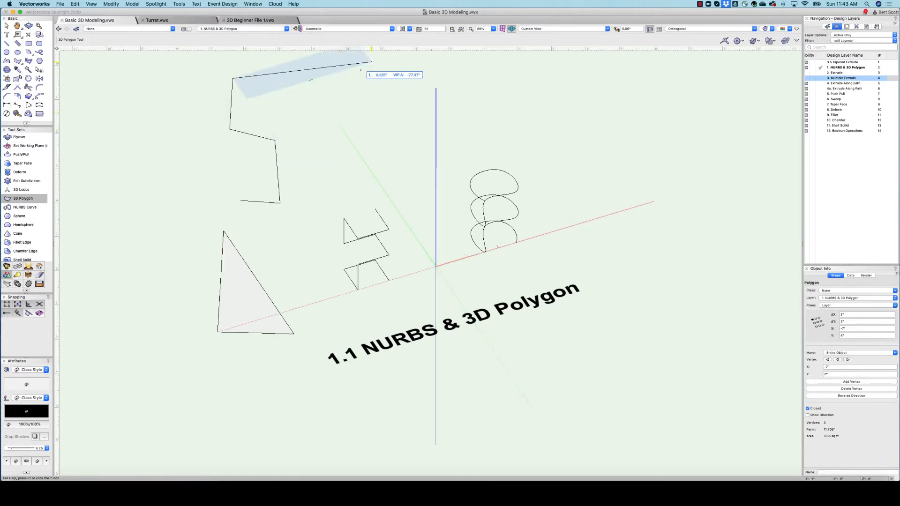
{"action": "double_click", "coordinate": [337, 122]}
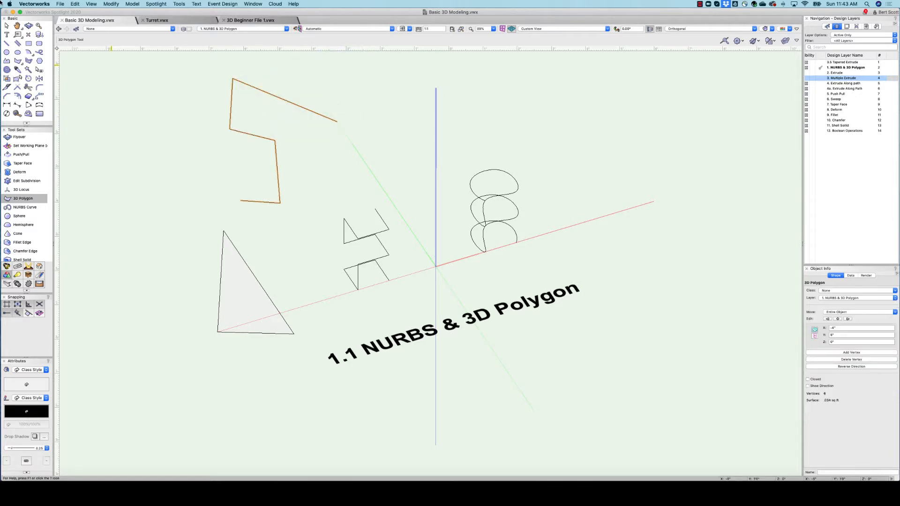
- Inspect the open five-segment 3D polygon from another angle and delete it
{"action": "left_click", "coordinate": [28, 26]}
{"action": "mouse_move", "coordinate": [221, 125]}
{"action": "left_mouse_down"}
{"action": "mouse_move", "coordinate": [321, 139]}
{"action": "mouse_move", "coordinate": [348, 65]}
{"action": "mouse_move", "coordinate": [300, 111]}
{"action": "mouse_move", "coordinate": [217, 165]}
{"action": "mouse_move", "coordinate": [223, 171]}
{"action": "mouse_move", "coordinate": [240, 158]}
{"action": "mouse_move", "coordinate": [234, 121]}
{"action": "mouse_move", "coordinate": [211, 114]}
{"action": "left_mouse_up"}
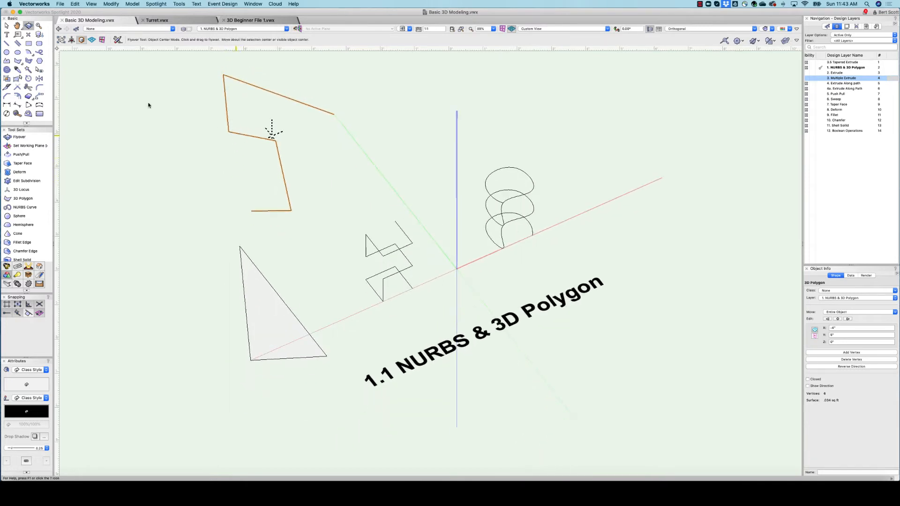
{"action": "left_click", "coordinate": [7, 26]}
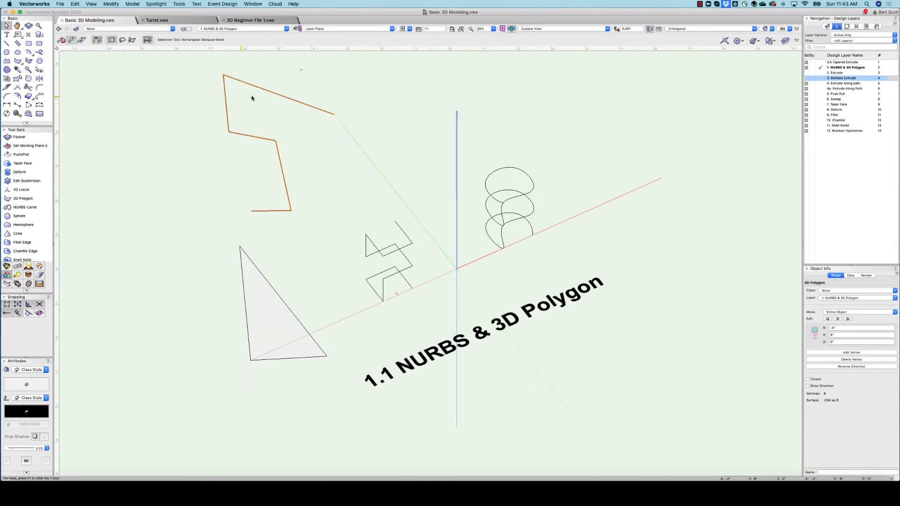
{"action": "key", "text": "Delete"}
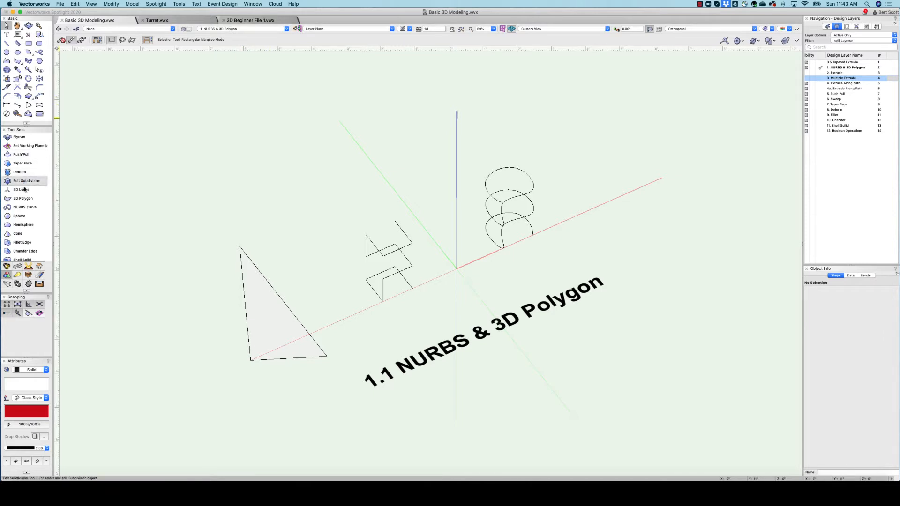
- Draw a closed triangular 3D polygon behind the 2D polygon triangle, ending on its starting point
{"action": "left_click", "coordinate": [23, 198]}
{"action": "left_click", "coordinate": [234, 189]}
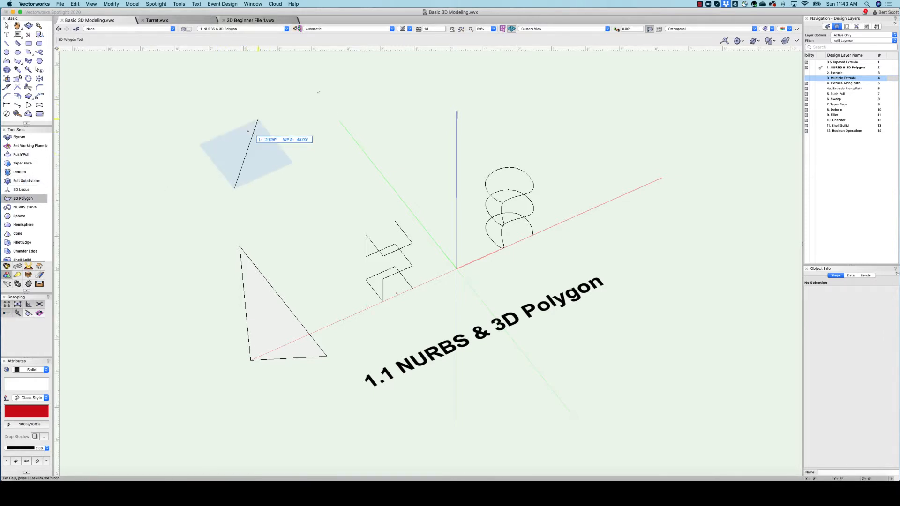
{"action": "left_click", "coordinate": [258, 119]}
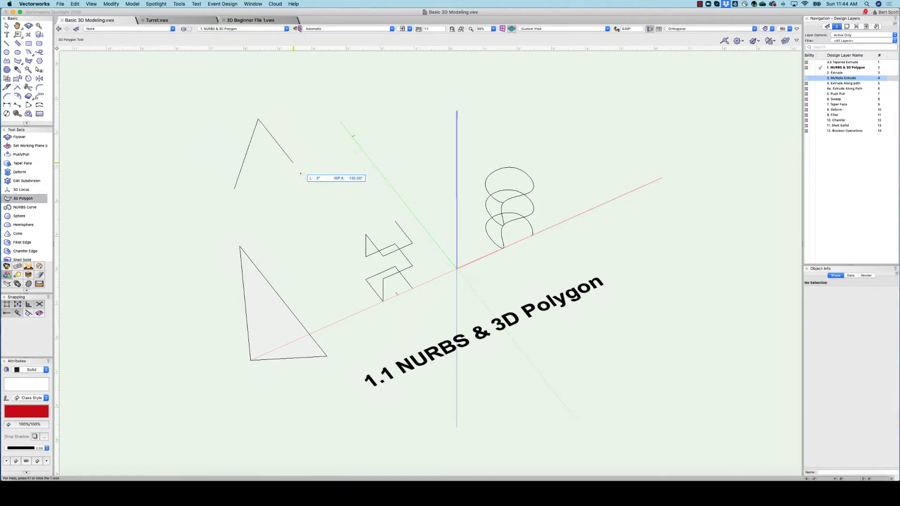
{"action": "left_click", "coordinate": [310, 186]}
{"action": "left_click", "coordinate": [234, 190]}
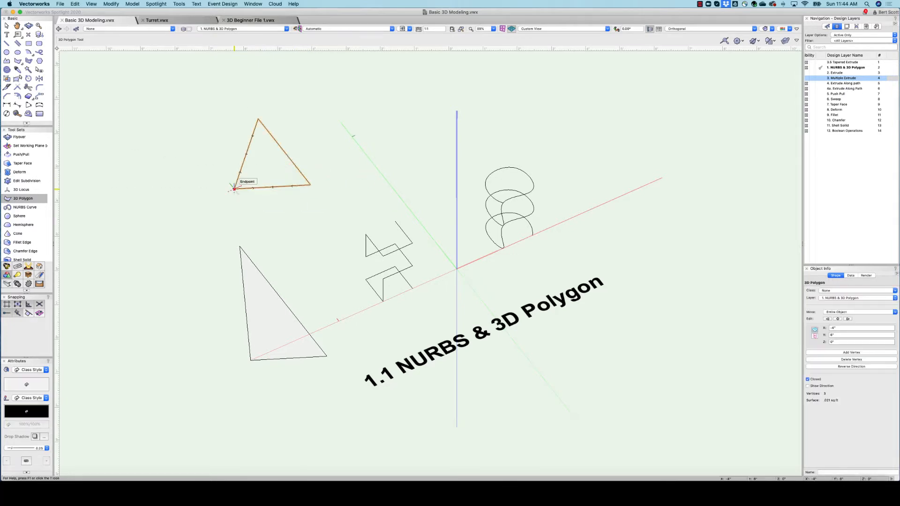
- Orbit around the new triangle, and select the existing zigzag 3D polygon to examine its stacked levels from another angle
{"action": "key", "text": "shift+c"}
{"action": "left_click_drag", "start_coordinate": [293, 192], "coordinate": [292, 162]}
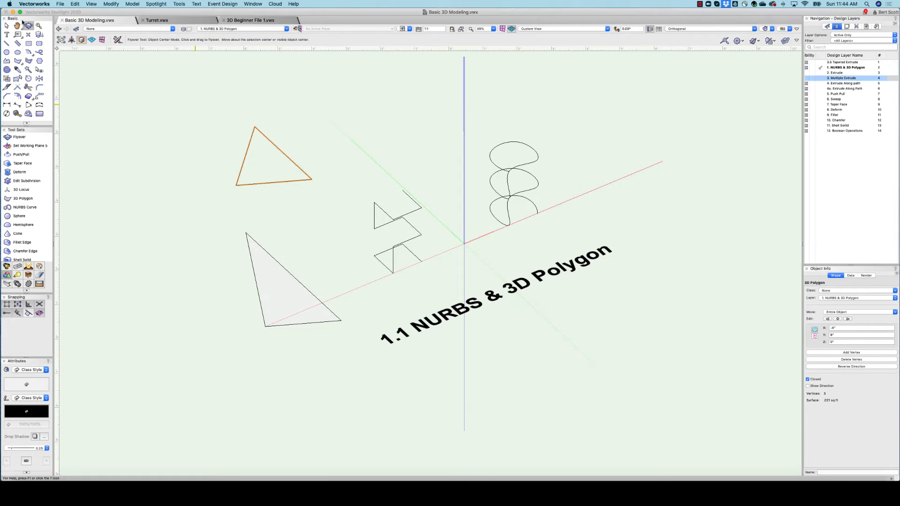
{"action": "left_click", "coordinate": [6, 26]}
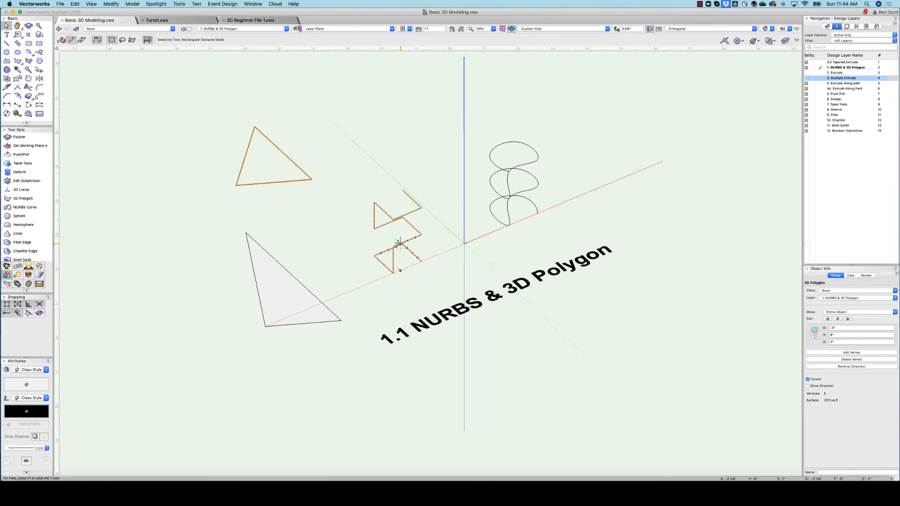
{"action": "left_click", "coordinate": [394, 258]}
{"action": "left_click", "coordinate": [29, 26]}
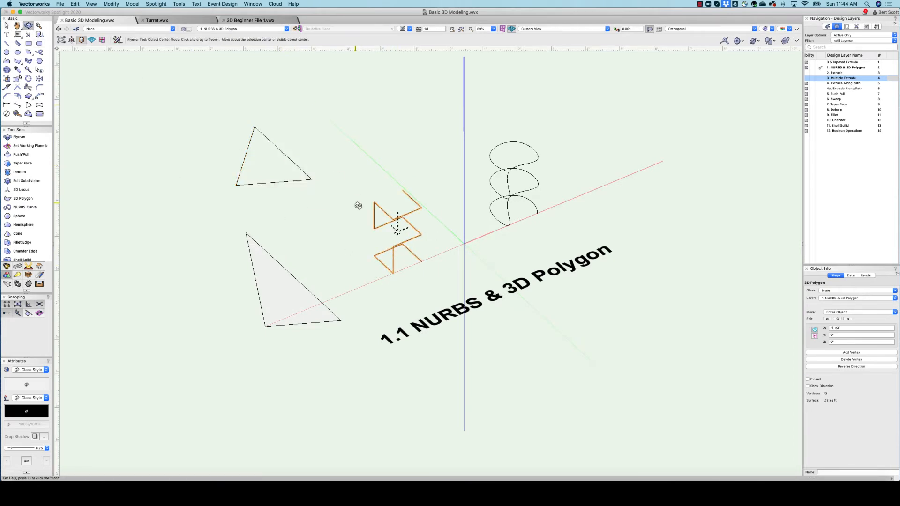
{"action": "left_click_drag", "start_coordinate": [358, 203], "coordinate": [297, 169]}
{"action": "key", "text": "x"}
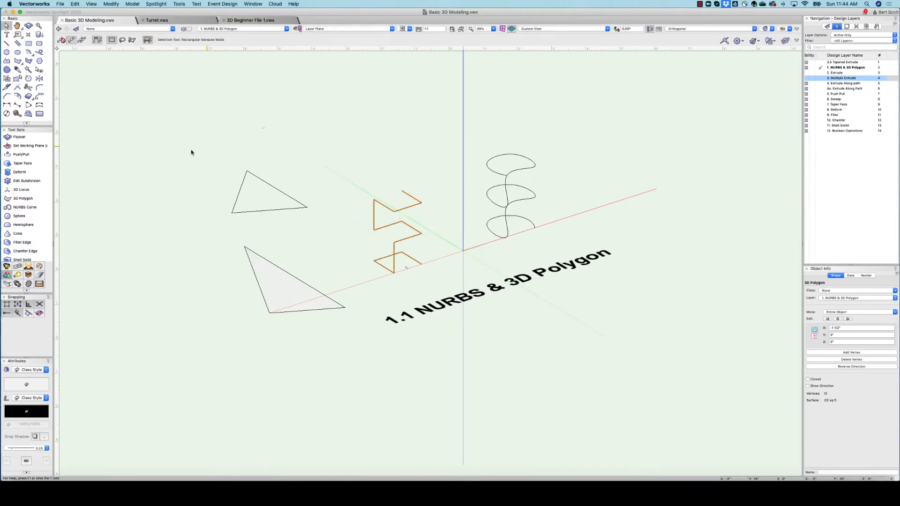
- Delete the triangular 3D polygon and the 2D polygon triangle
{"action": "left_click", "coordinate": [242, 183]}
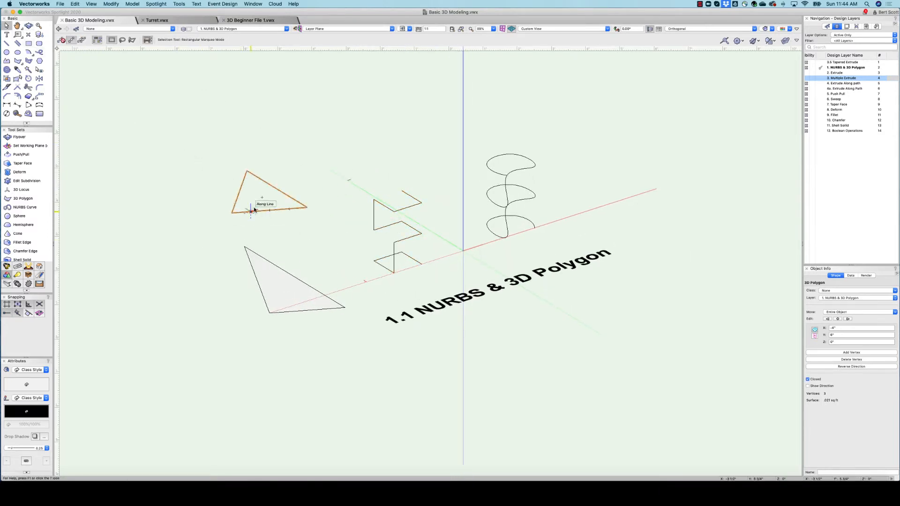
{"action": "key", "text": "Delete"}
{"action": "left_click", "coordinate": [284, 270]}
{"action": "key", "text": "Delete"}
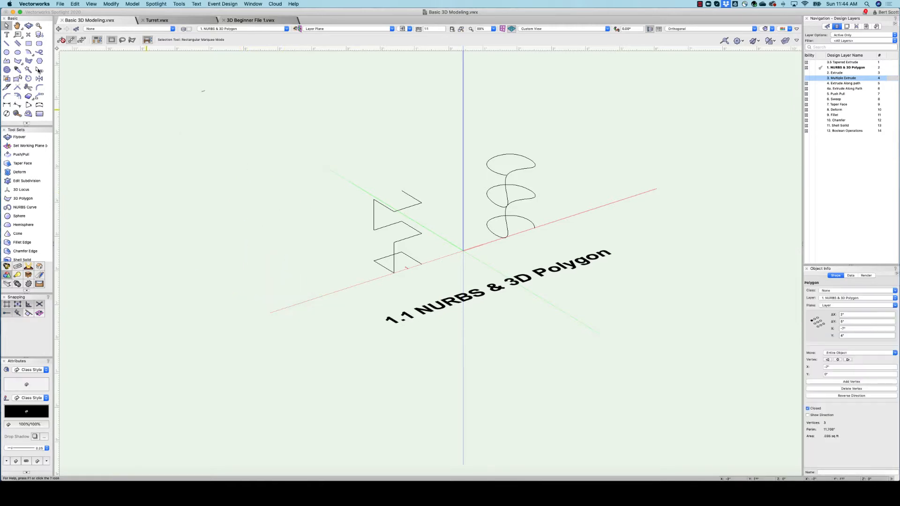
- Draw a closed NURBS curve in front of the zigzag 3D polygon, about 3.5" wide, ending on its starting point
{"action": "left_click", "coordinate": [19, 207]}
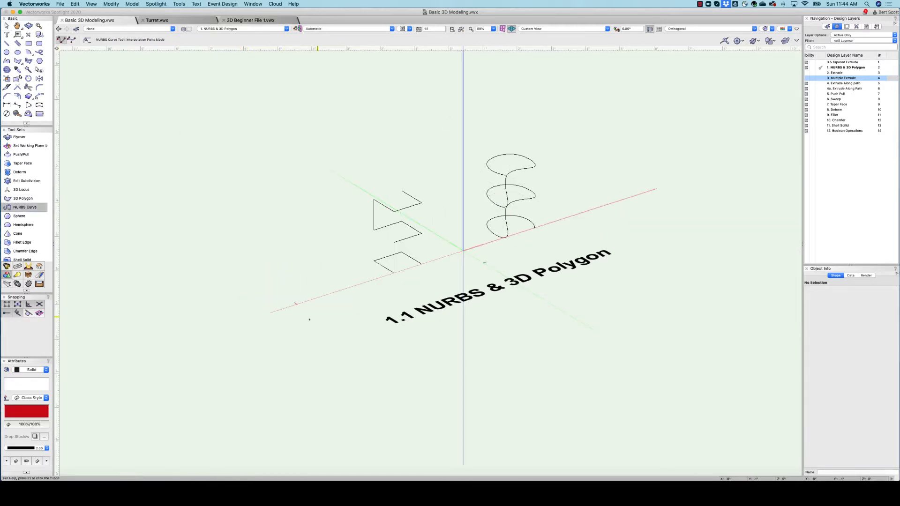
{"action": "scroll", "coordinate": [239, 303], "scroll_direction": "up", "scroll_amount": 3}
{"action": "left_click", "coordinate": [283, 318]}
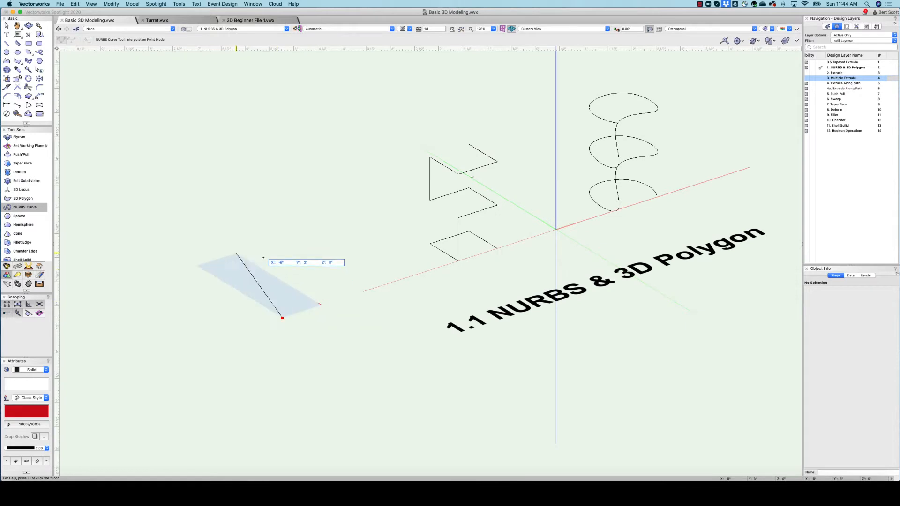
{"action": "left_click", "coordinate": [225, 280]}
{"action": "left_click", "coordinate": [240, 251]}
{"action": "left_click", "coordinate": [315, 228]}
{"action": "left_click", "coordinate": [334, 274]}
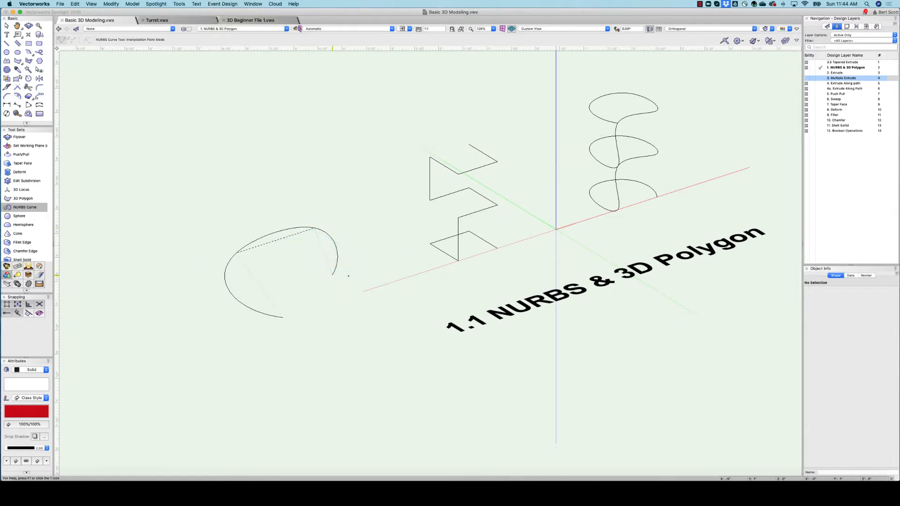
{"action": "left_click", "coordinate": [282, 318]}
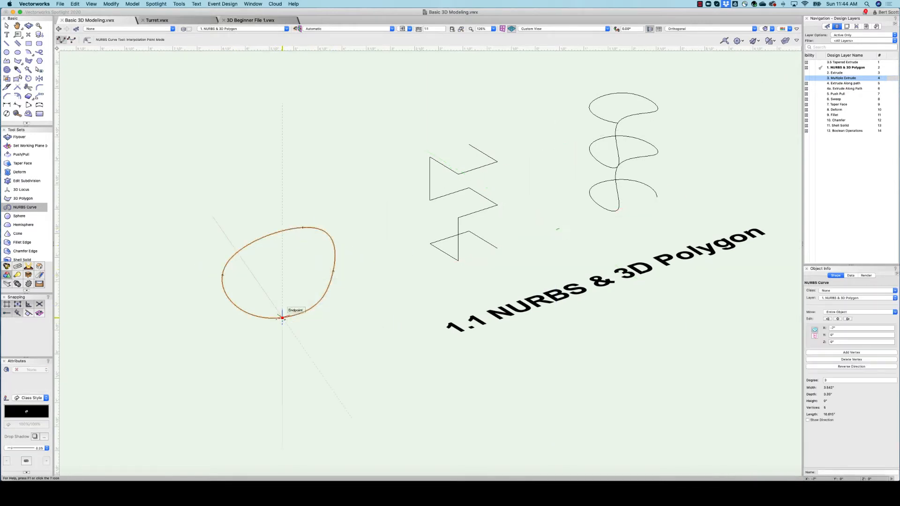
- Orbit around the closed NURBS curve to compare it with the stacked NURBS example, and delete it
{"action": "left_click", "coordinate": [27, 26]}
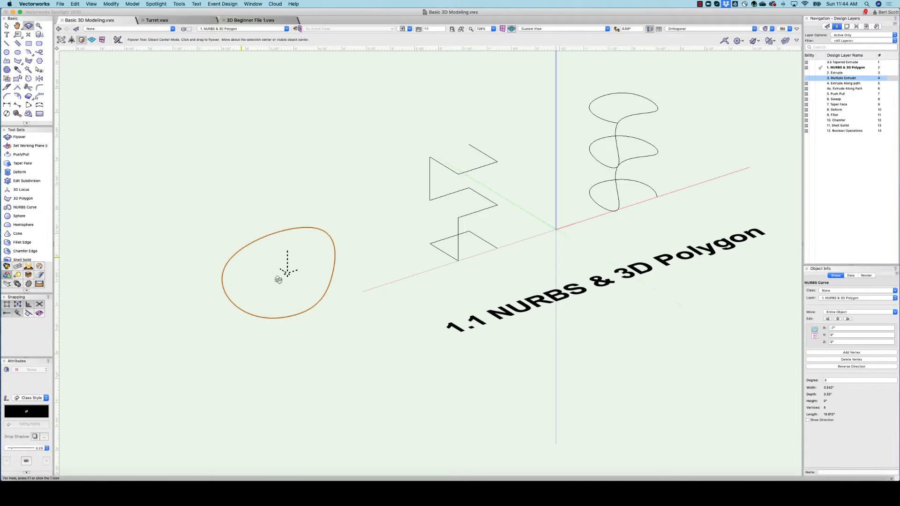
{"action": "mouse_move", "coordinate": [295, 289]}
{"action": "left_mouse_down"}
{"action": "mouse_move", "coordinate": [285, 213]}
{"action": "mouse_move", "coordinate": [287, 300]}
{"action": "left_mouse_up"}
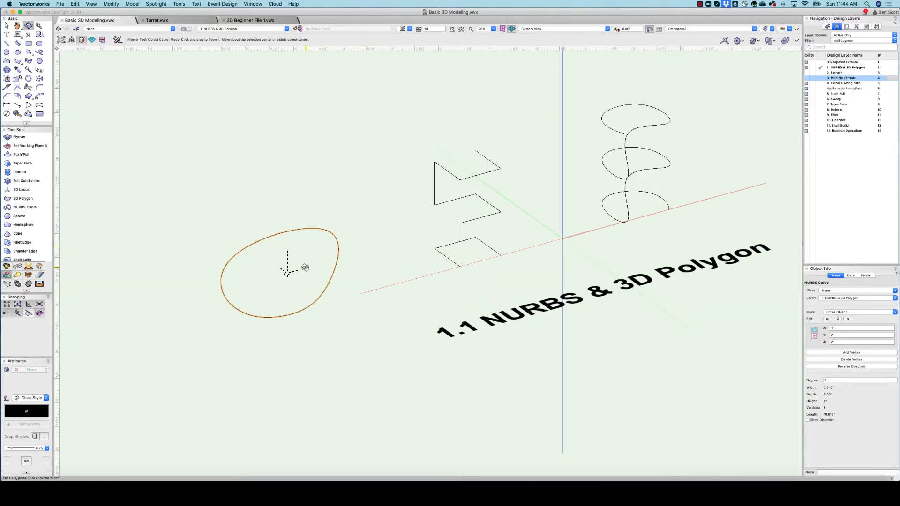
{"action": "scroll", "coordinate": [302, 263], "scroll_direction": "down", "scroll_amount": 2}
{"action": "scroll", "coordinate": [577, 195], "scroll_direction": "up", "scroll_amount": 2}
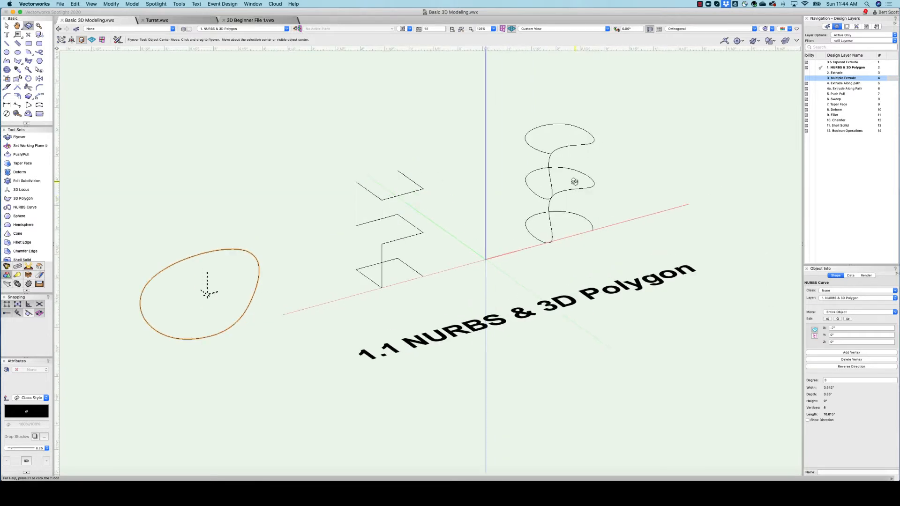
{"action": "scroll", "coordinate": [570, 217], "scroll_direction": "down", "scroll_amount": 2}
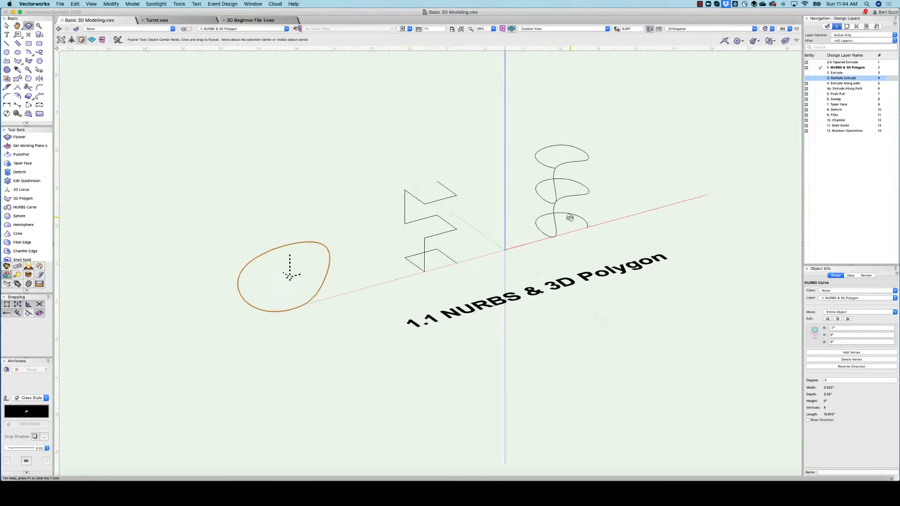
{"action": "left_click", "coordinate": [6, 25]}
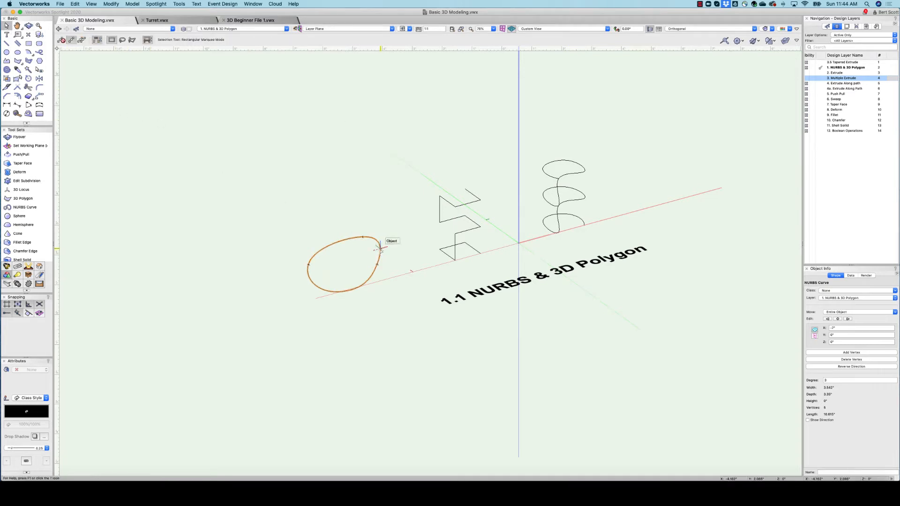
{"action": "key", "text": "Delete"}
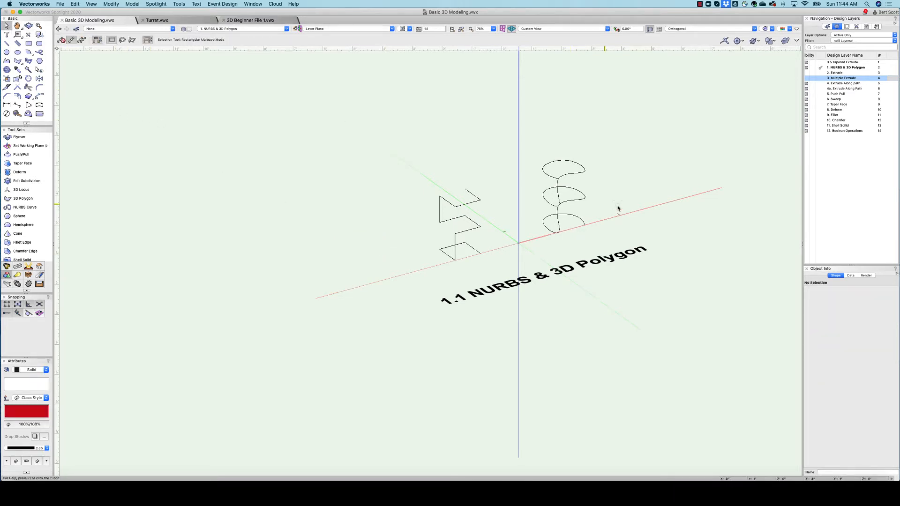
- Look over the zigzag polygon and stacked NURBS examples, and switch to the saved view of the 1.2 NURBS & 3D Polygon exercise
{"action": "scroll", "coordinate": [618, 208], "scroll_direction": "up", "scroll_amount": 5}
{"action": "scroll", "coordinate": [227, 225], "scroll_direction": "down", "scroll_amount": 4}
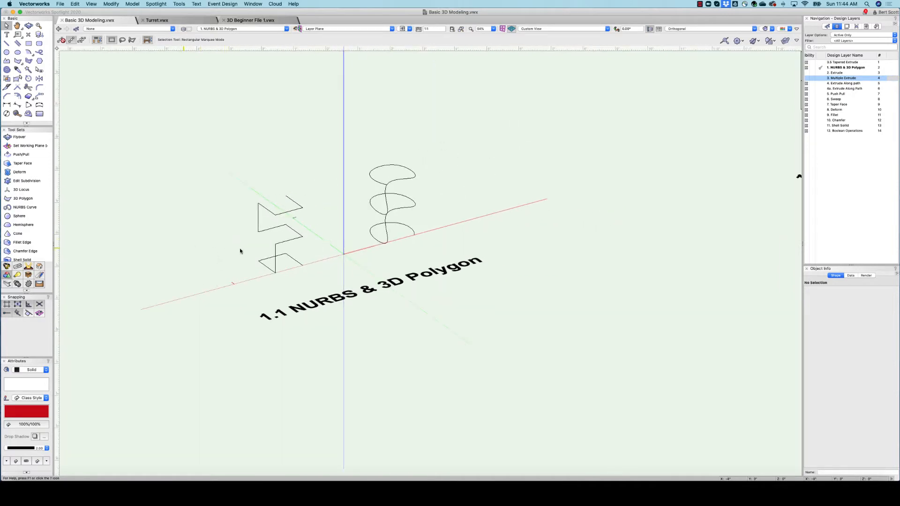
{"action": "scroll", "coordinate": [241, 241], "scroll_direction": "up", "scroll_amount": 3}
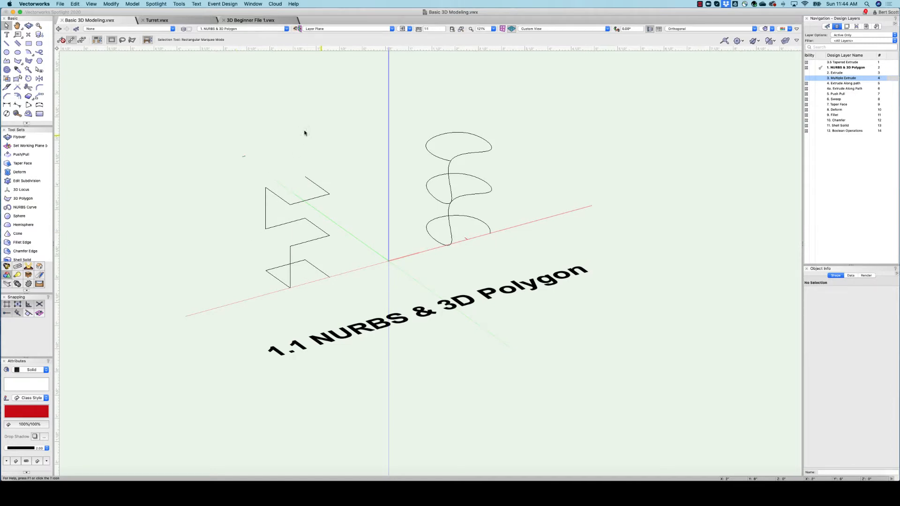
{"action": "left_click", "coordinate": [410, 29]}
{"action": "left_click", "coordinate": [420, 73]}
{"action": "scroll", "coordinate": [487, 346], "scroll_direction": "up", "scroll_amount": 3}
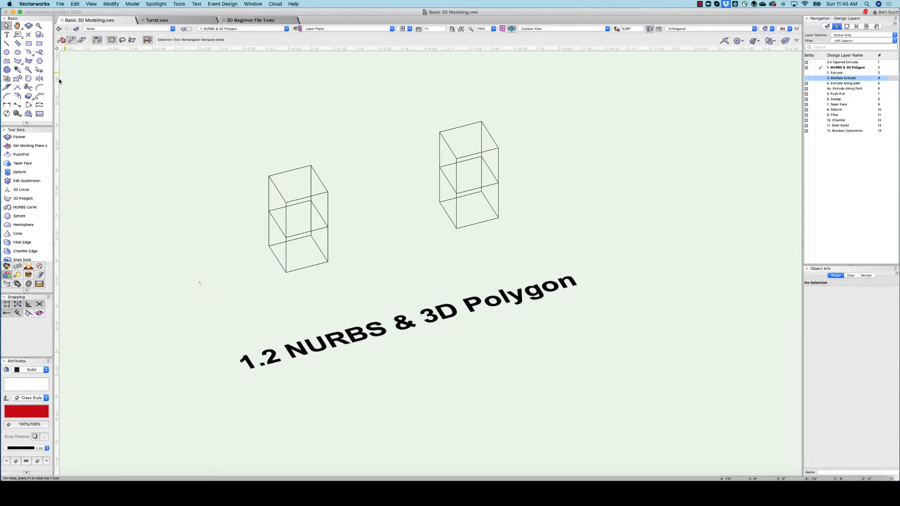
- Start a 3D polygon on the left-hand tower's lower cube, snapping to two bottom corners, a face centre and the front-right bottom corner
{"action": "left_click", "coordinate": [23, 199]}
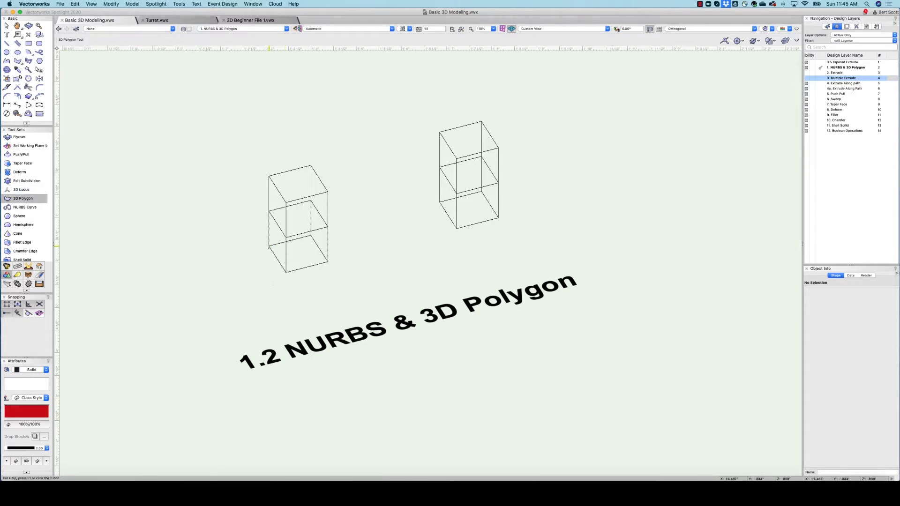
{"action": "left_click", "coordinate": [270, 246]}
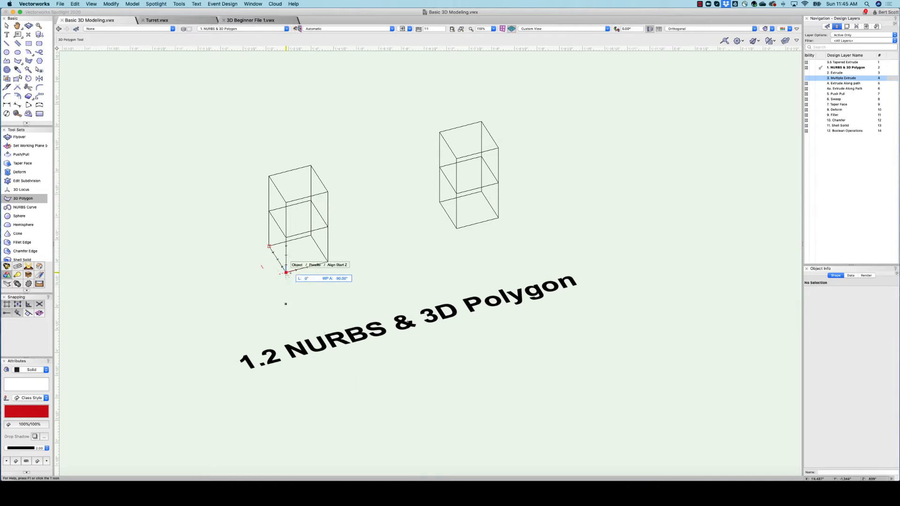
{"action": "left_click", "coordinate": [286, 272]}
{"action": "left_click", "coordinate": [307, 251]}
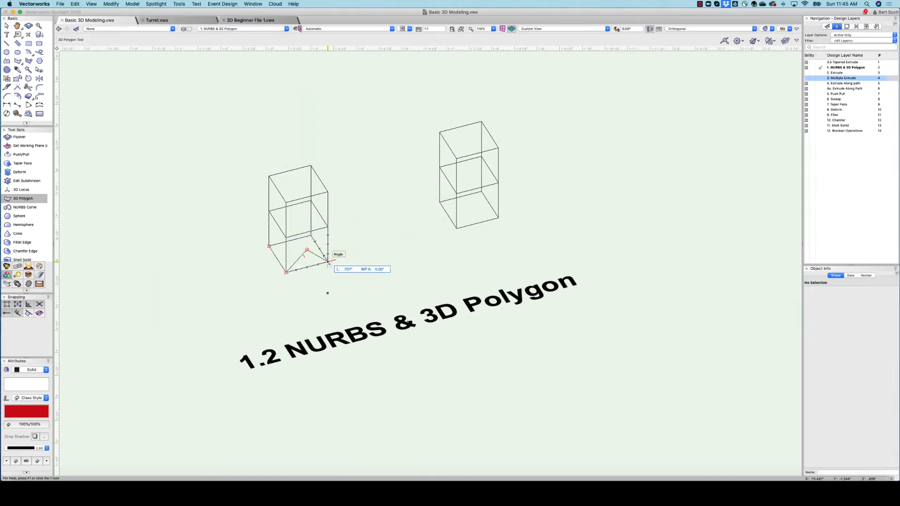
{"action": "left_click", "coordinate": [327, 262]}
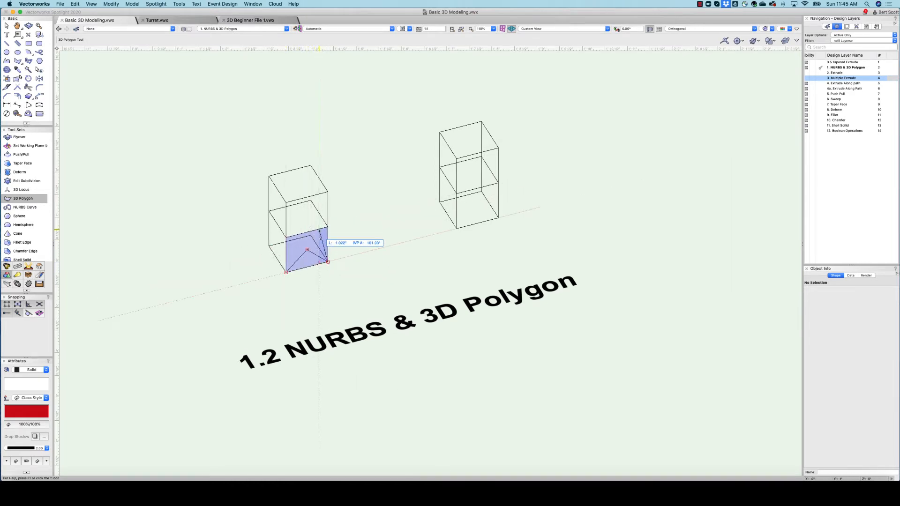
- Continue the 3D polygon through the upper cube's corners and face centres, and finish it on the lower cube's side face
{"action": "scroll", "coordinate": [319, 239], "scroll_direction": "up", "scroll_amount": 5}
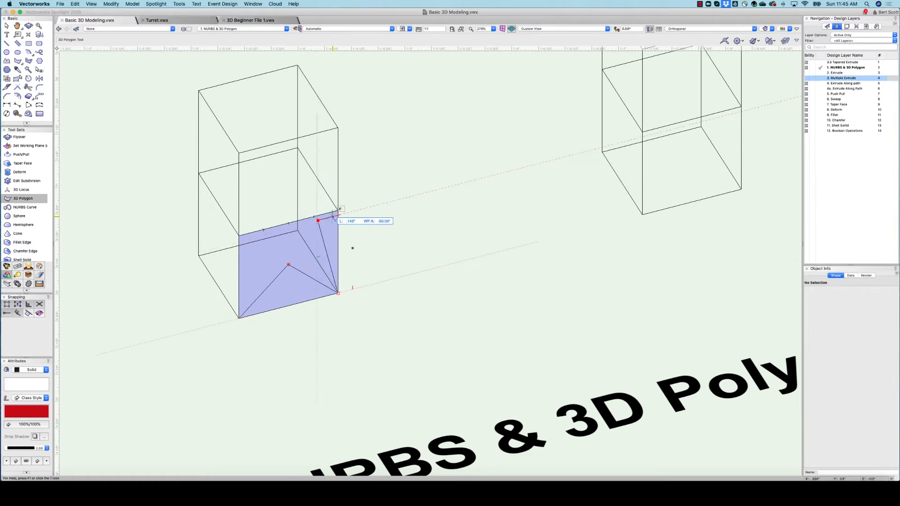
{"action": "left_click", "coordinate": [338, 211]}
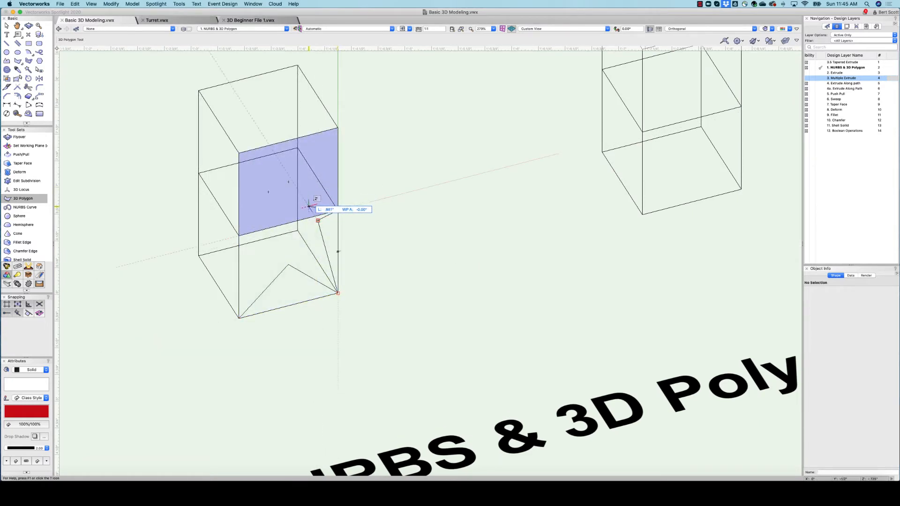
{"action": "left_click", "coordinate": [318, 179]}
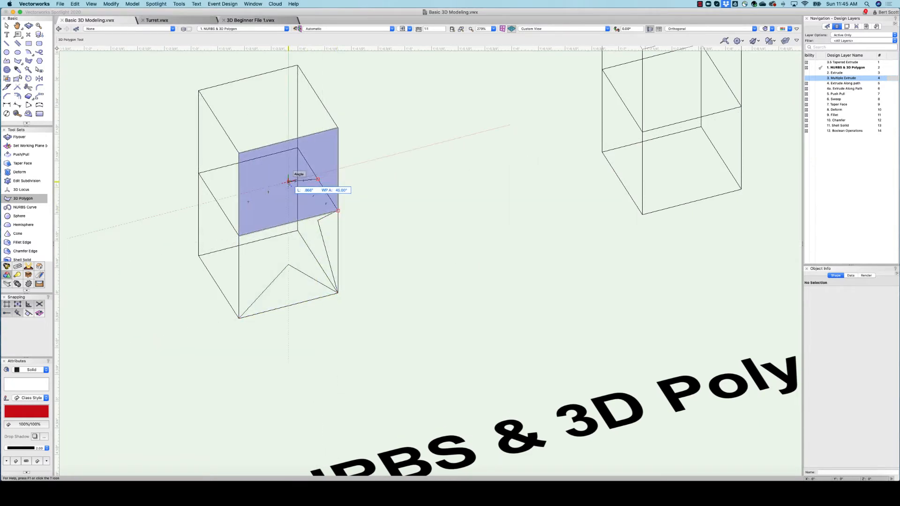
{"action": "left_click", "coordinate": [268, 191]}
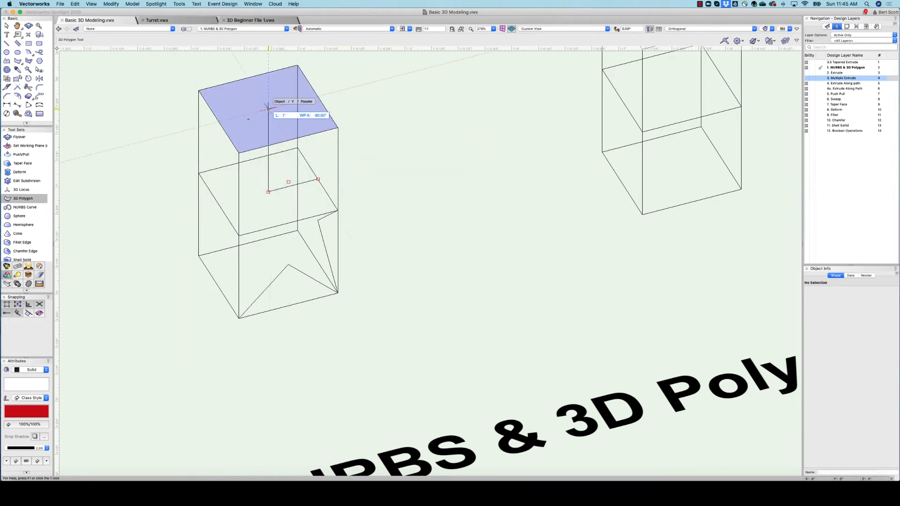
{"action": "left_click", "coordinate": [269, 109]}
{"action": "left_click", "coordinate": [198, 90]}
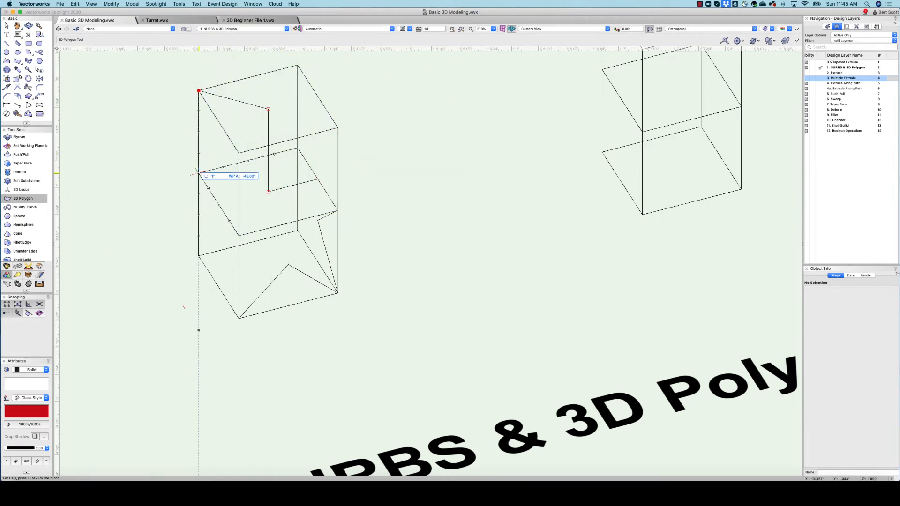
{"action": "left_click", "coordinate": [199, 173]}
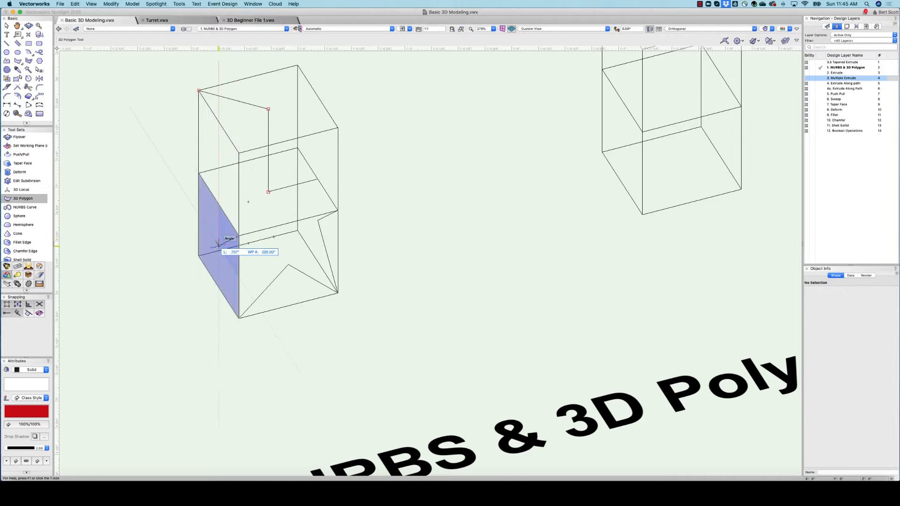
{"action": "double_click", "coordinate": [218, 244]}
{"action": "scroll", "coordinate": [300, 245], "scroll_direction": "down", "scroll_amount": 5}
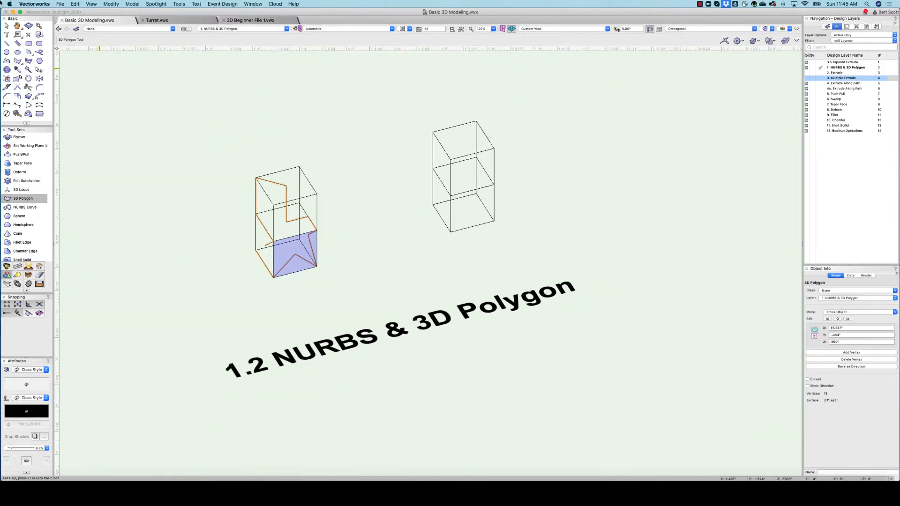
- Delete the 3D polygon drawn on the left-hand tower
{"action": "left_click", "coordinate": [8, 25]}
{"action": "left_click_drag", "start_coordinate": [271, 182], "coordinate": [185, 185]}
{"action": "key", "text": "Delete"}
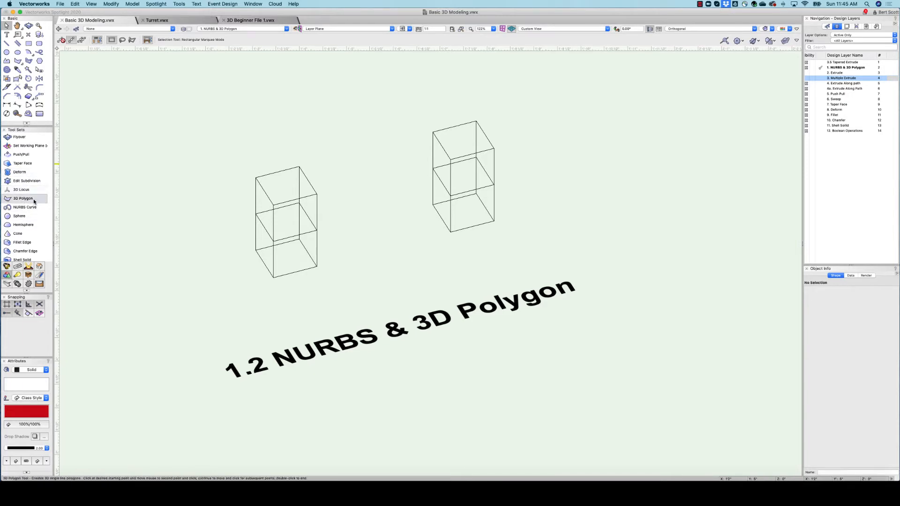
- Draw an open six-vertex 3D polygon on the left-hand tower, from a bottom corner across the lower cube's corners and front face centre to mid-tower
{"action": "left_click", "coordinate": [32, 199]}
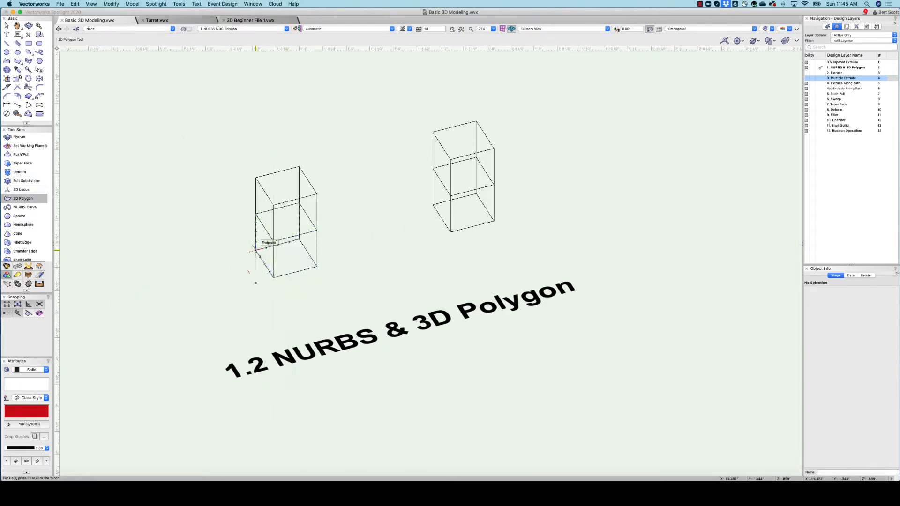
{"action": "left_click", "coordinate": [255, 250]}
{"action": "left_click", "coordinate": [273, 242]}
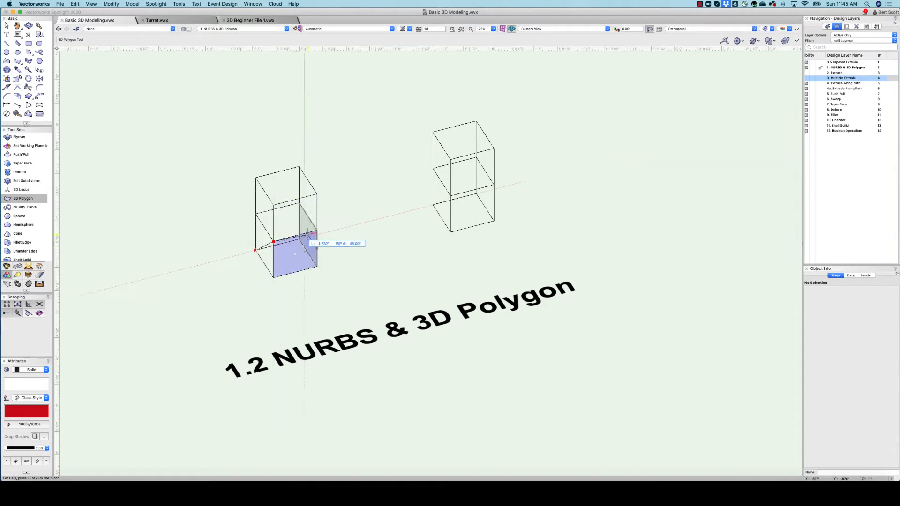
{"action": "left_click", "coordinate": [317, 230]}
{"action": "left_click", "coordinate": [299, 239]}
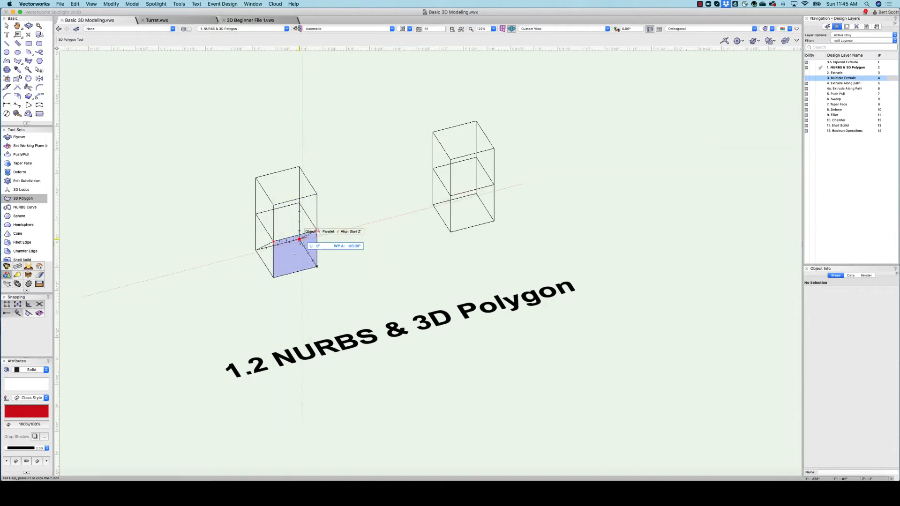
{"action": "left_click", "coordinate": [295, 255]}
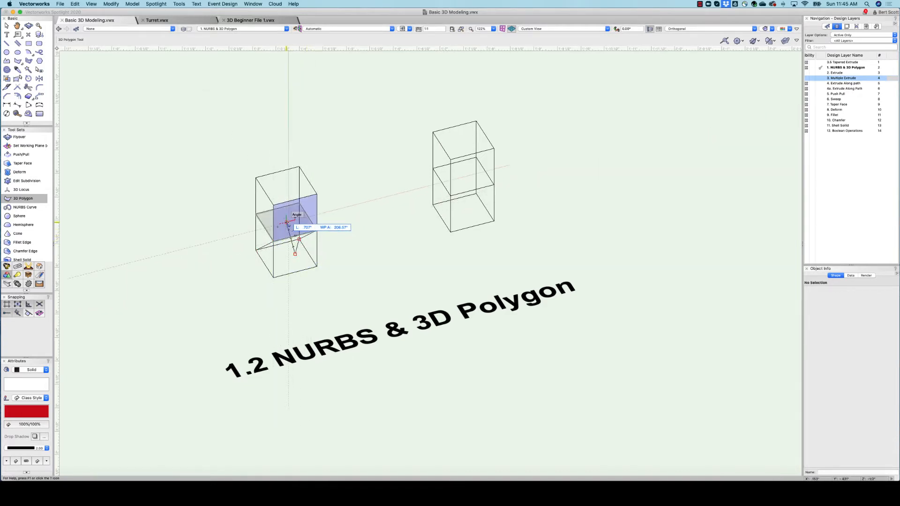
{"action": "double_click", "coordinate": [287, 222]}
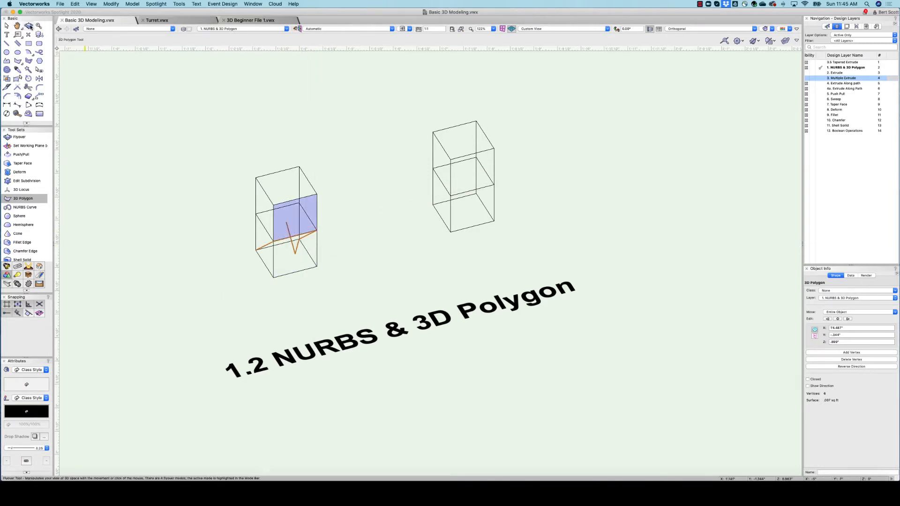
{"action": "left_click", "coordinate": [29, 27]}
{"action": "left_click_drag", "start_coordinate": [288, 246], "coordinate": [287, 226]}
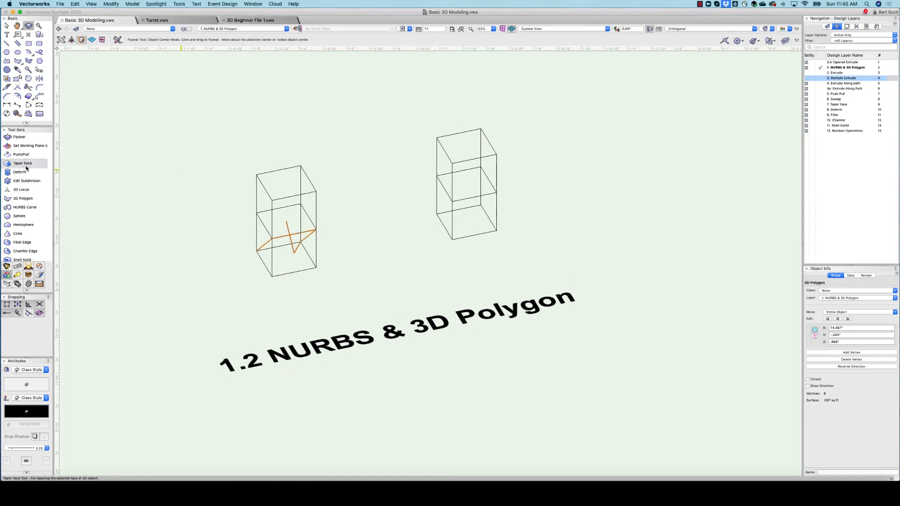
- Draw a NURBS curve through interpolation points at the right-hand tower's lower cube corners, starting and ending at its left bottom corner
{"action": "left_click", "coordinate": [25, 207]}
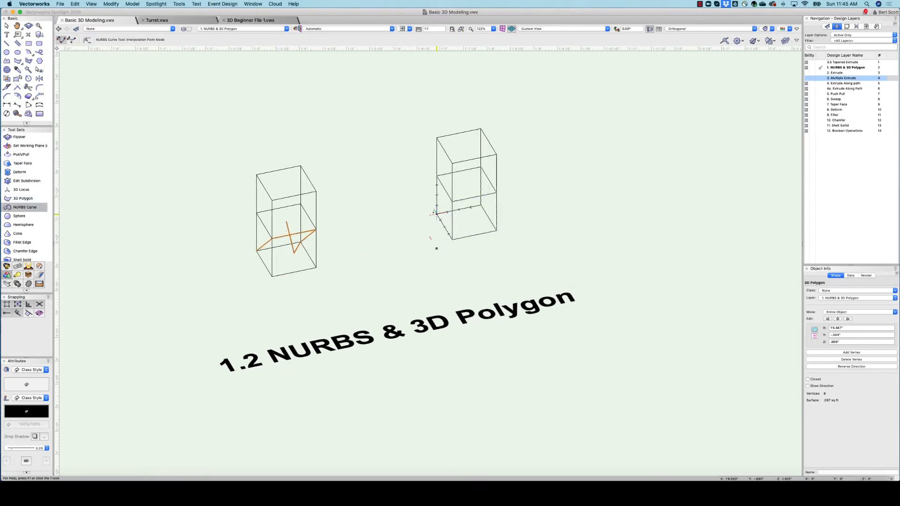
{"action": "left_click", "coordinate": [436, 214]}
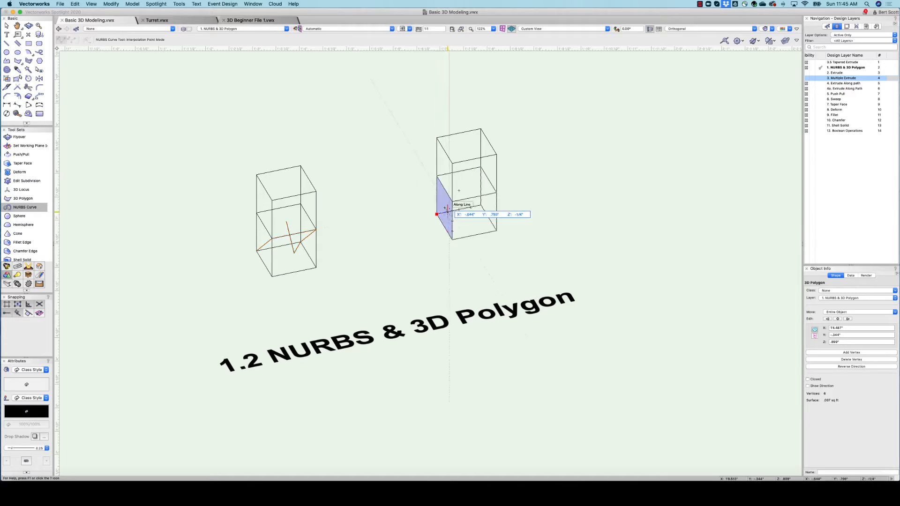
{"action": "left_click", "coordinate": [452, 240]}
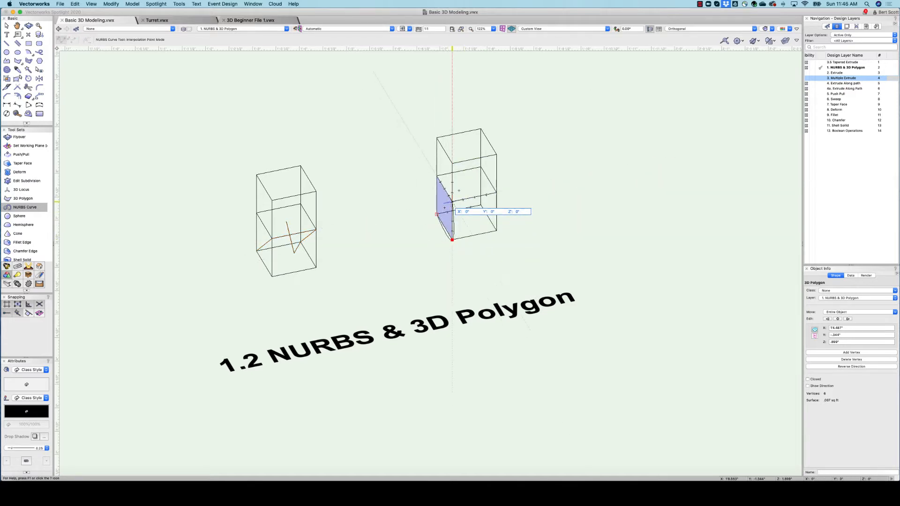
{"action": "left_click", "coordinate": [452, 201]}
{"action": "left_click", "coordinate": [497, 193]}
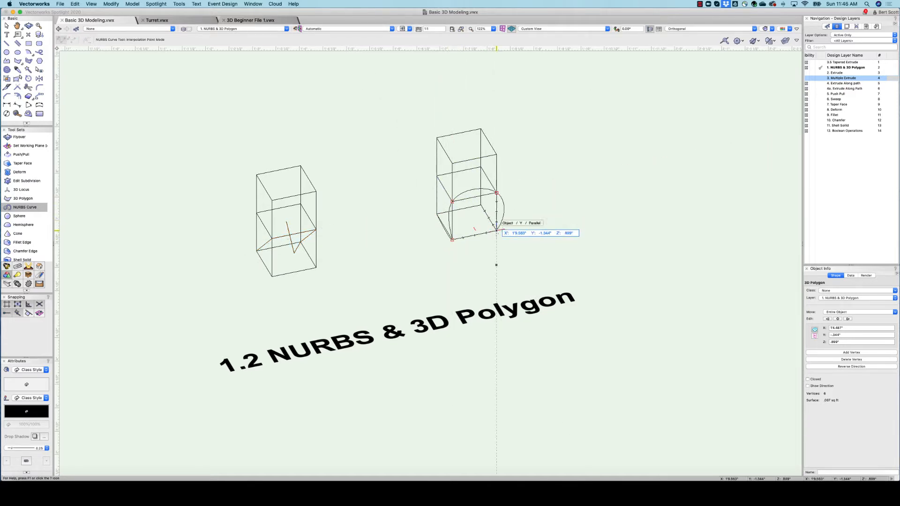
{"action": "left_click", "coordinate": [496, 231]}
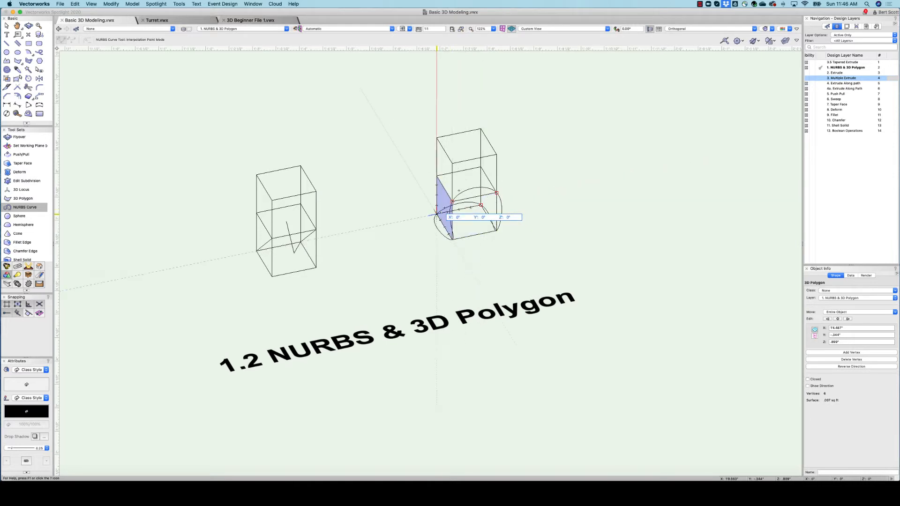
{"action": "left_click", "coordinate": [437, 214]}
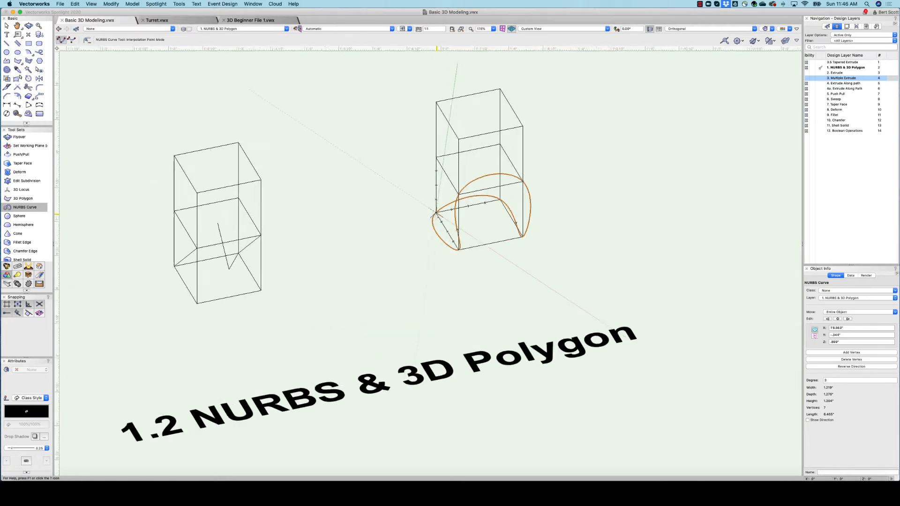
- Move the NURBS curve off the right-hand tower into the empty space between the two towers
{"action": "scroll", "coordinate": [441, 219], "scroll_direction": "up", "scroll_amount": 3}
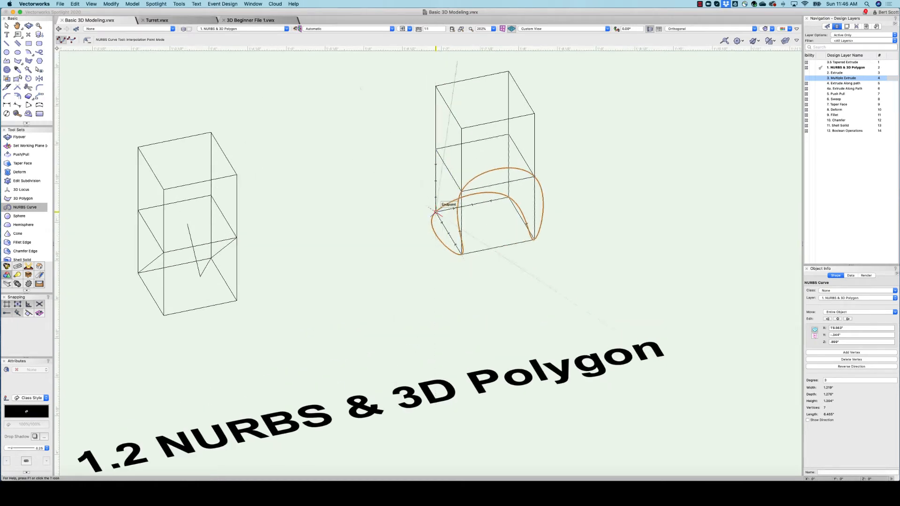
{"action": "scroll", "coordinate": [436, 212], "scroll_direction": "down", "scroll_amount": 3}
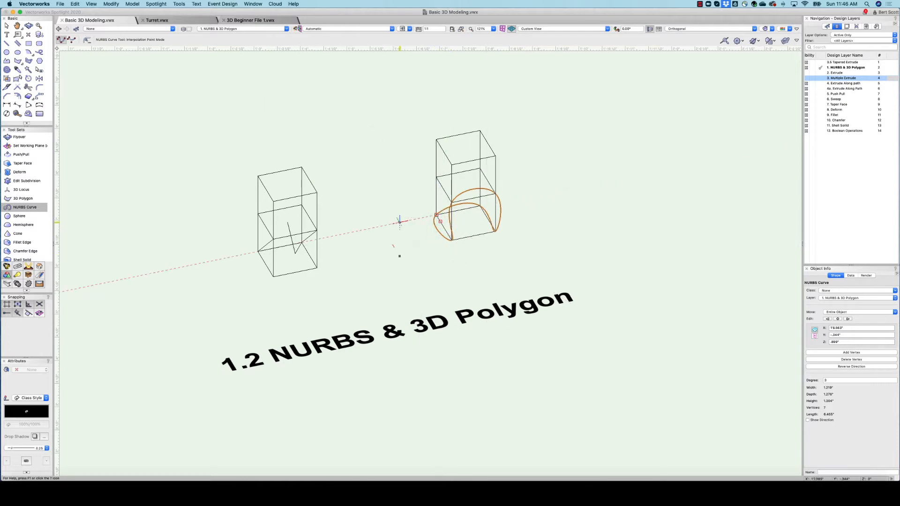
{"action": "scroll", "coordinate": [440, 220], "scroll_direction": "up", "scroll_amount": 4}
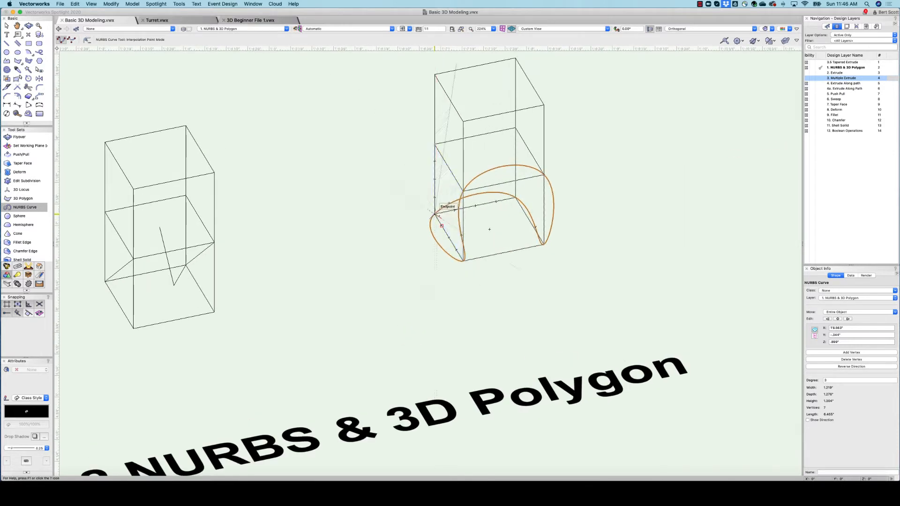
{"action": "scroll", "coordinate": [440, 222], "scroll_direction": "down", "scroll_amount": 2}
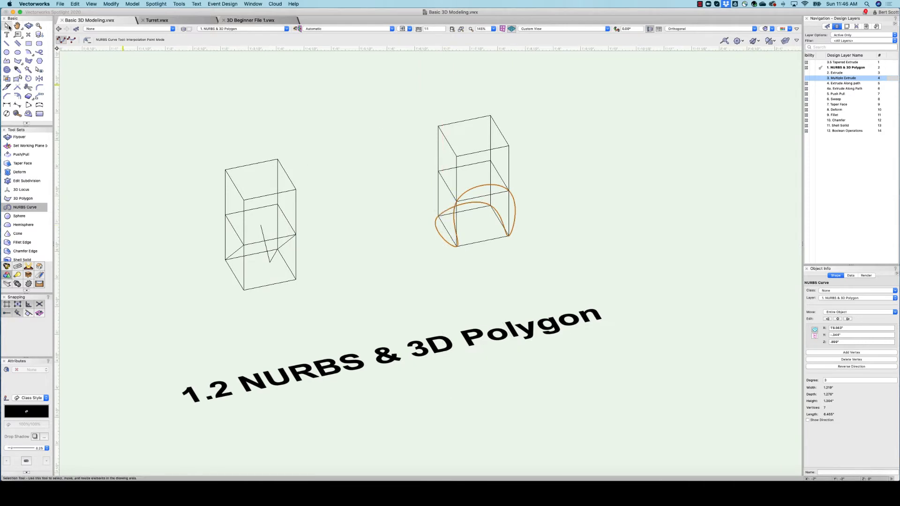
{"action": "key", "text": "x"}
{"action": "left_click_drag", "start_coordinate": [435, 219], "coordinate": [356, 235]}
{"action": "left_click_drag", "start_coordinate": [419, 196], "coordinate": [391, 194]}
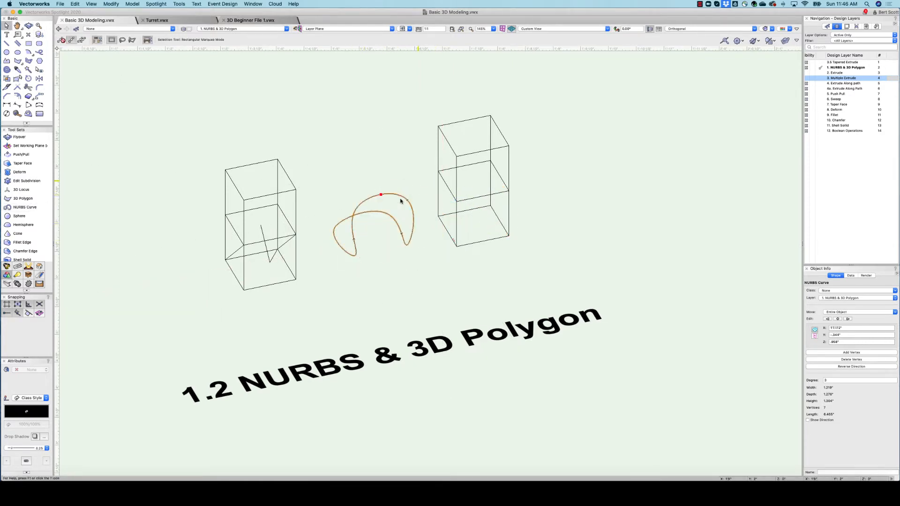
{"action": "scroll", "coordinate": [384, 173], "scroll_direction": "down", "scroll_amount": 2}
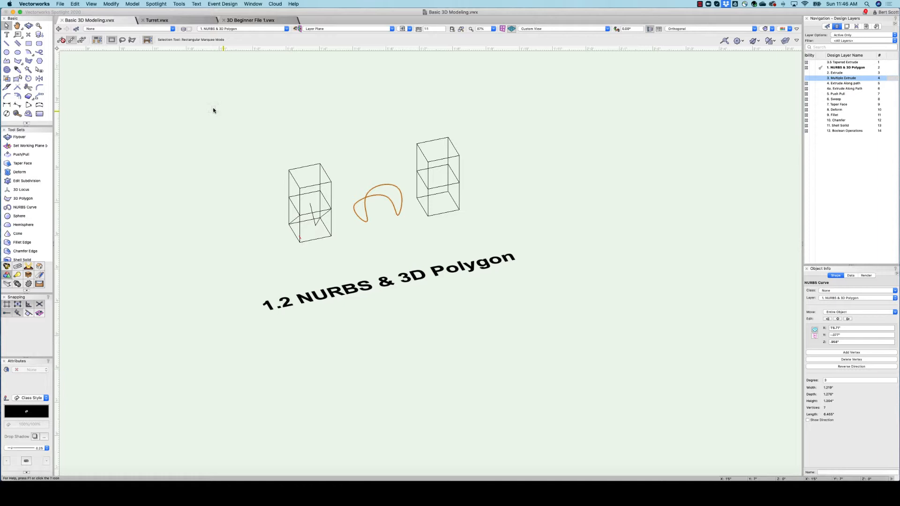
- Delete the NURBS curve lying between the two towers
{"action": "left_click", "coordinate": [261, 116]}
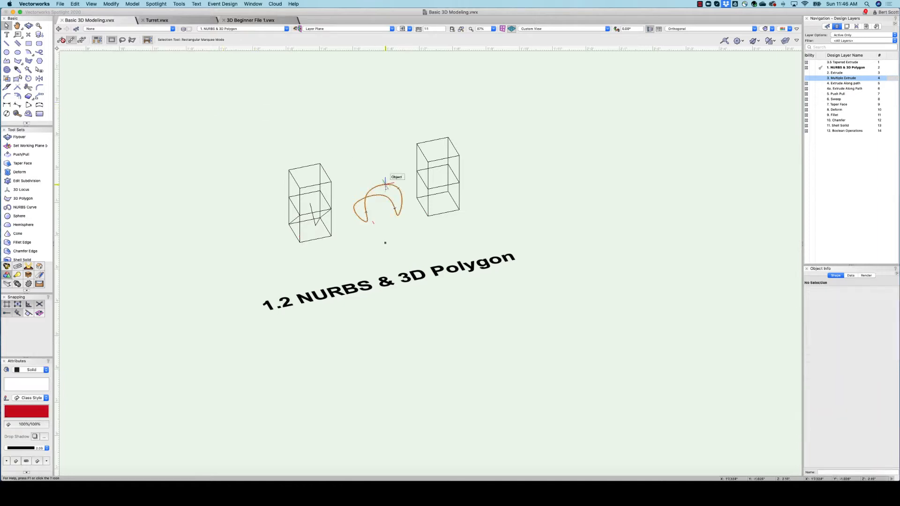
{"action": "left_click", "coordinate": [387, 187]}
{"action": "key", "text": "Delete"}
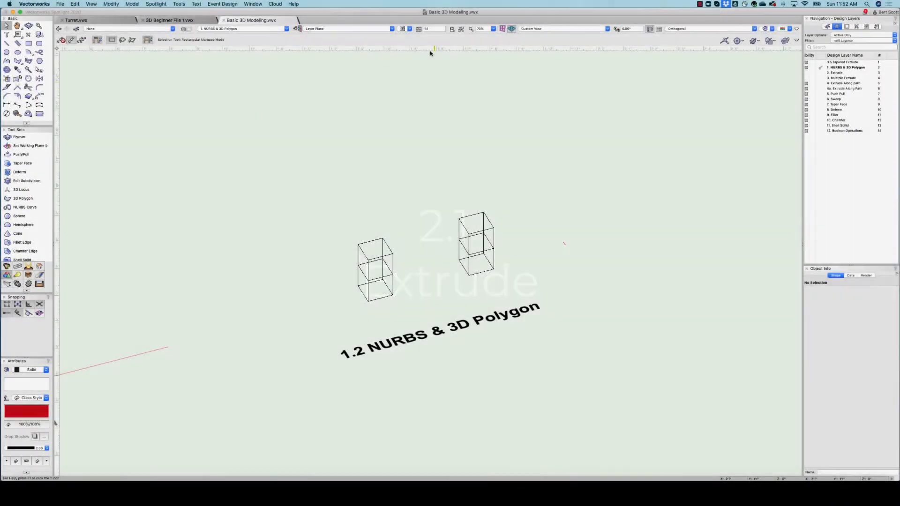
- Switch to the saved view 2.1 Extrude
{"action": "left_click", "coordinate": [410, 28]}
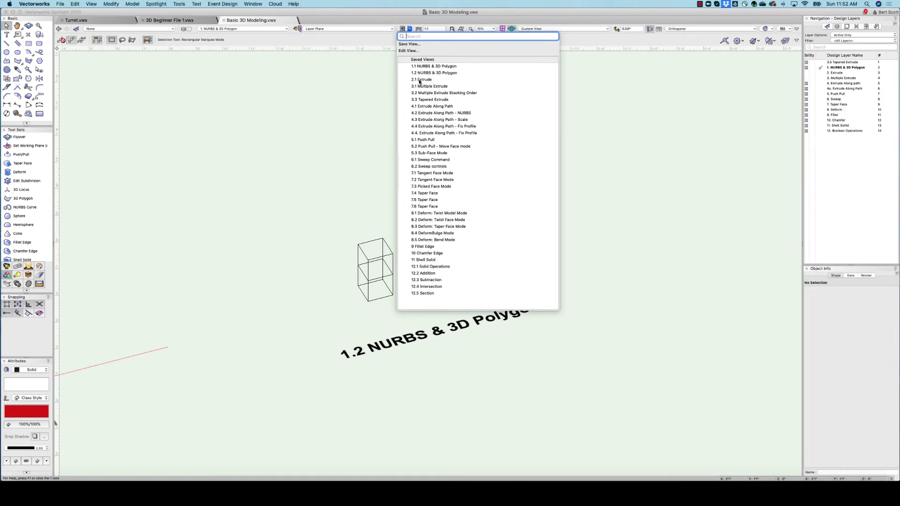
{"action": "left_click", "coordinate": [421, 80]}
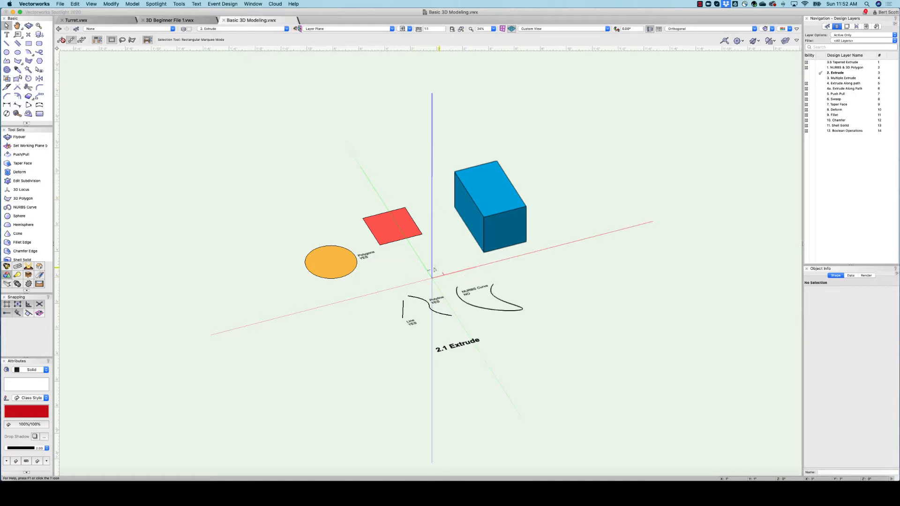
{"action": "scroll", "coordinate": [435, 270], "scroll_direction": "up", "scroll_amount": 2}
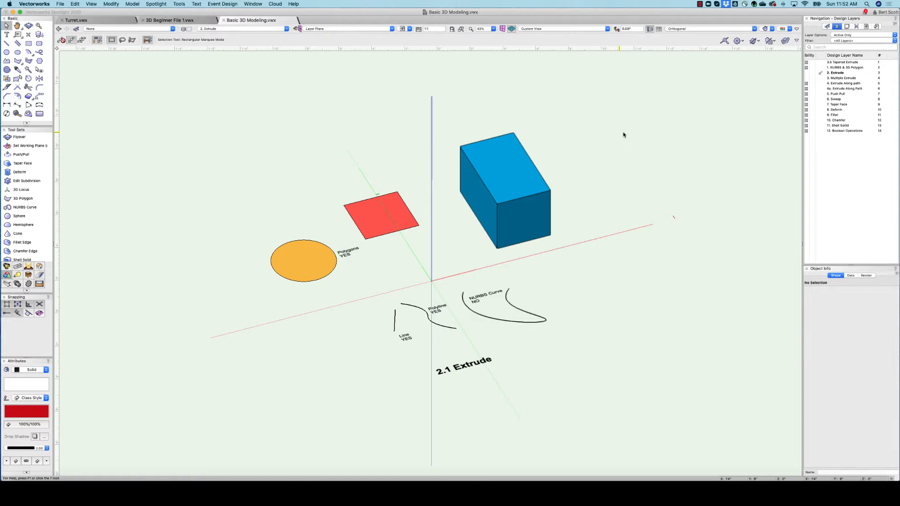
- Extrude the orange circle by 1"
{"action": "left_click", "coordinate": [302, 253]}
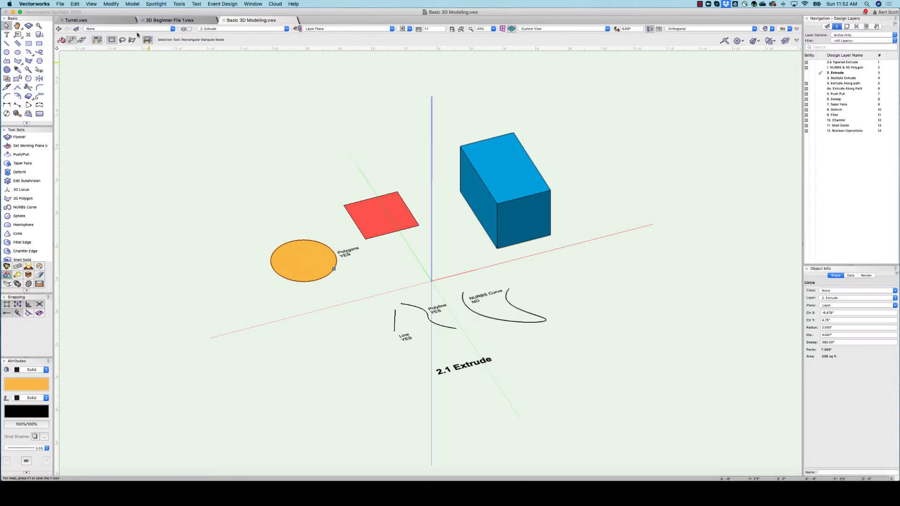
{"action": "left_click", "coordinate": [131, 4]}
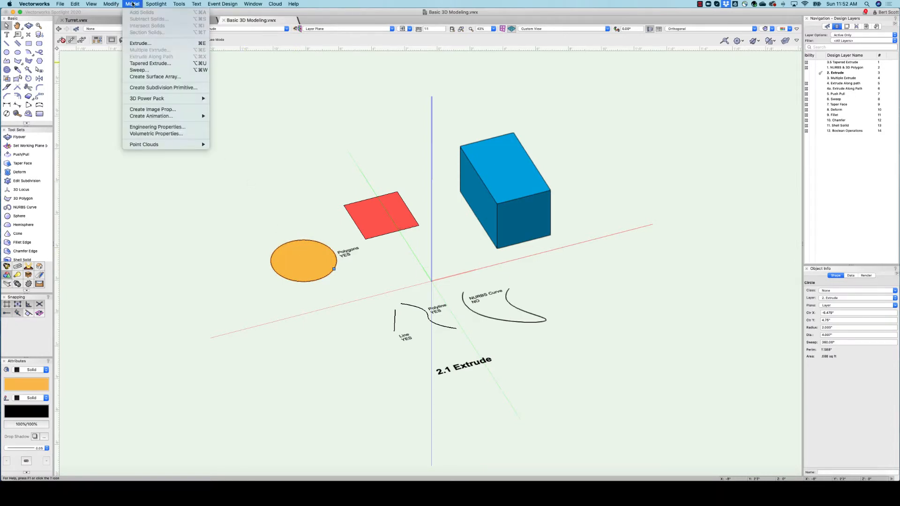
{"action": "left_click", "coordinate": [145, 43]}
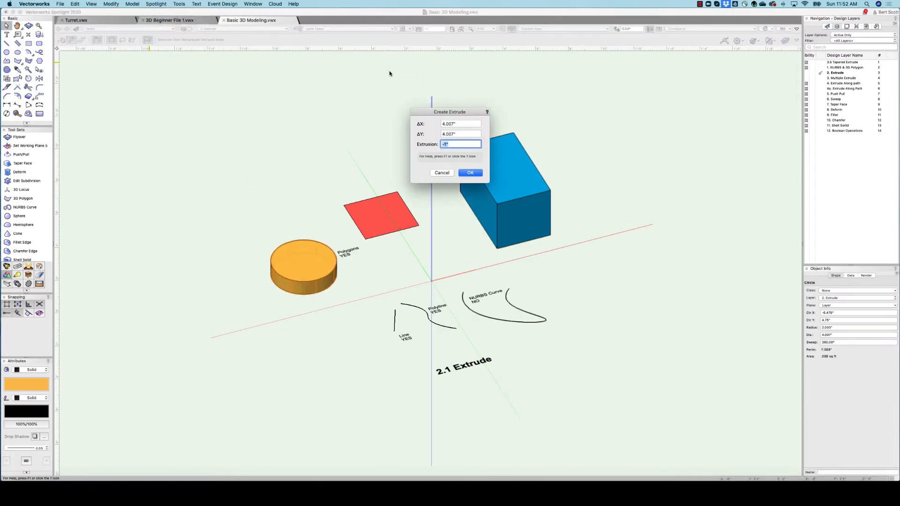
{"action": "type", "text": "1"}
{"action": "left_click", "coordinate": [469, 173]}
- Extrude the red square by -1" and clear the selection
{"action": "left_click", "coordinate": [364, 214]}
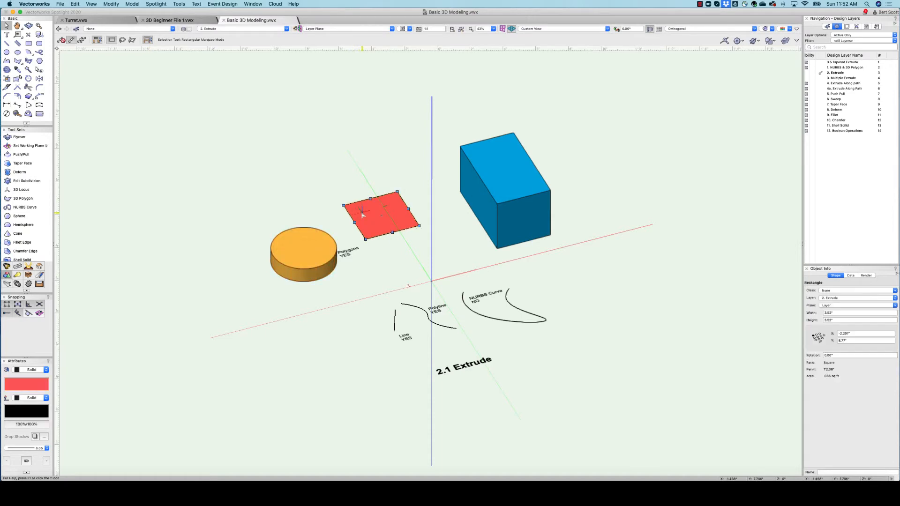
{"action": "left_click", "coordinate": [116, 4]}
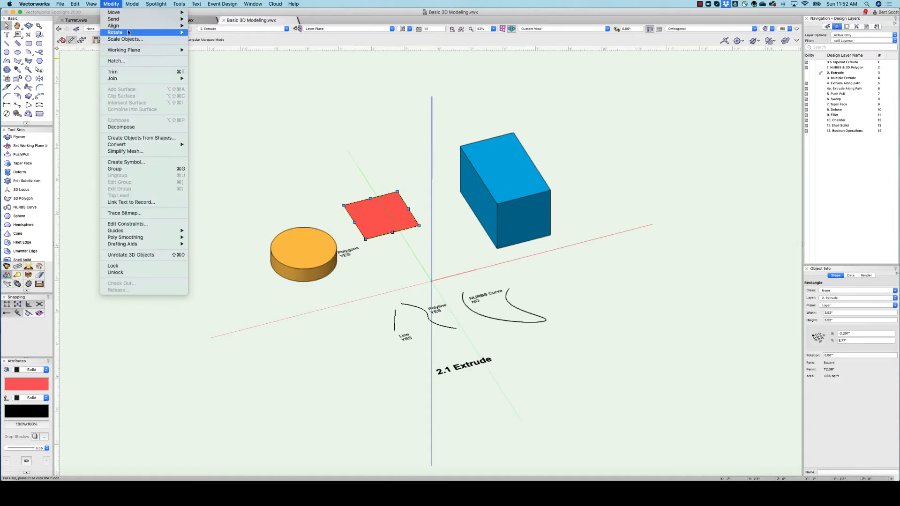
{"action": "mouse_move", "coordinate": [132, 4]}
{"action": "left_click", "coordinate": [138, 43]}
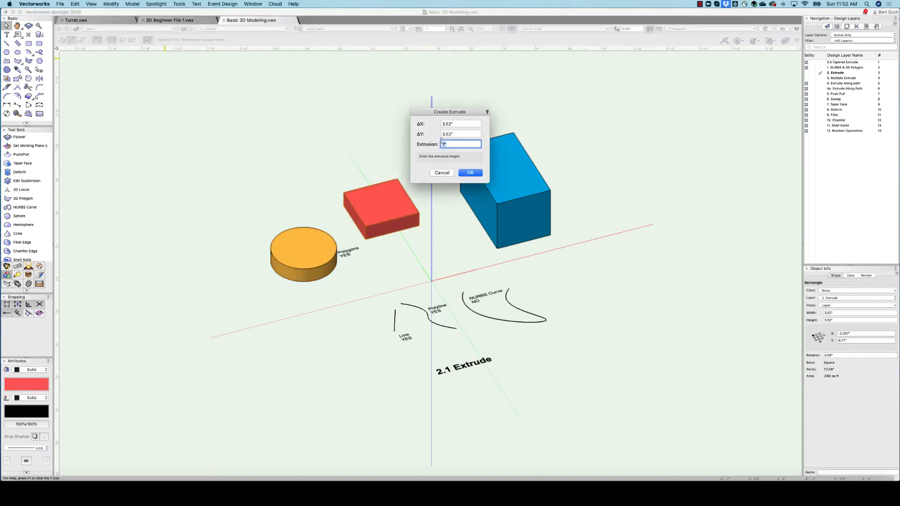
{"action": "type", "text": "-1"}
{"action": "left_click", "coordinate": [467, 172]}
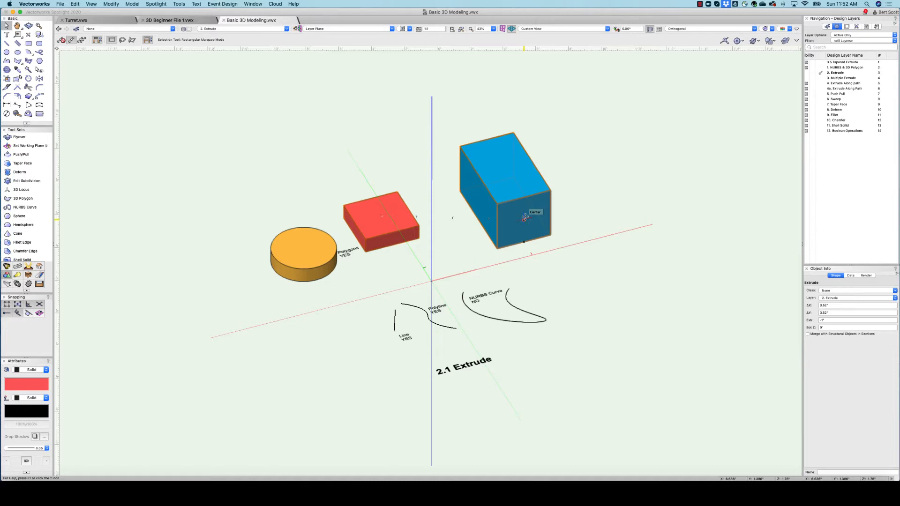
{"action": "left_click", "coordinate": [568, 168]}
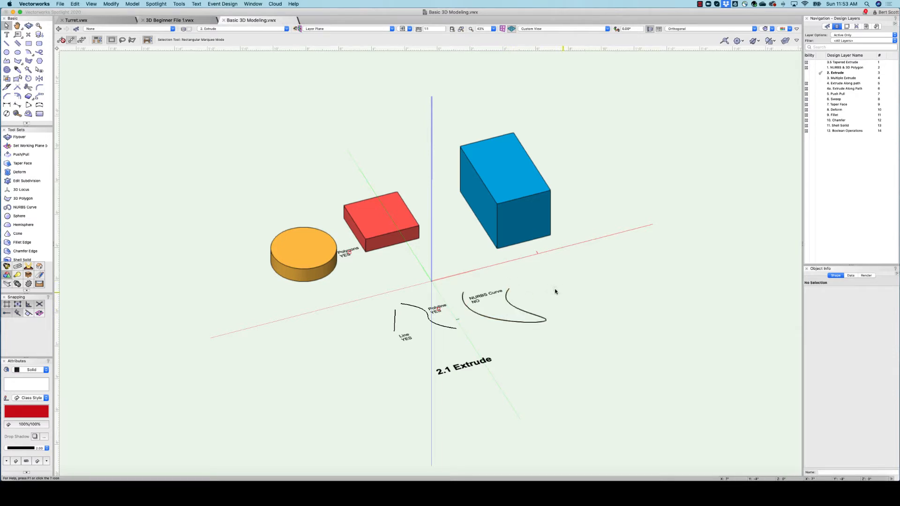
- Set the extrusion height of the orange cylinder to 12"
{"action": "left_click", "coordinate": [316, 253]}
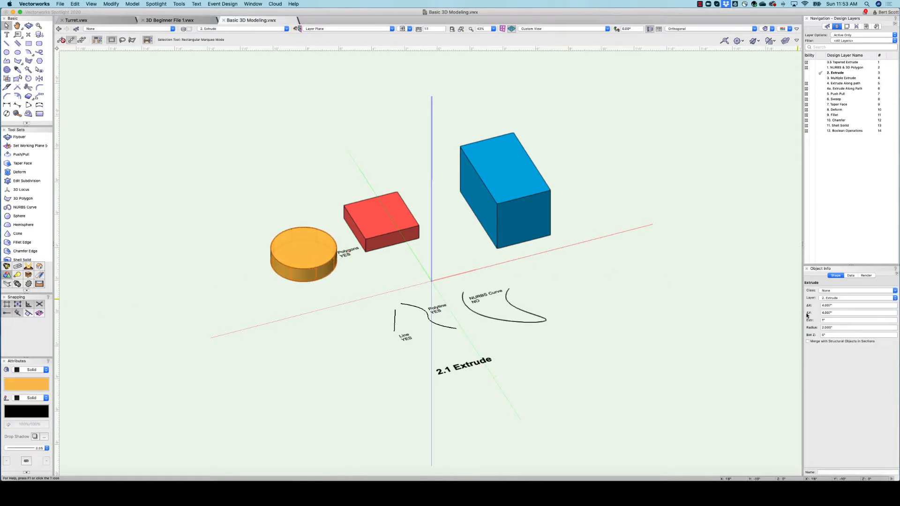
{"action": "left_click", "coordinate": [832, 321]}
{"action": "key", "text": "Escape"}
{"action": "left_click_drag", "start_coordinate": [834, 322], "coordinate": [810, 323]}
{"action": "type", "text": "12"}
{"action": "key", "text": "Return"}
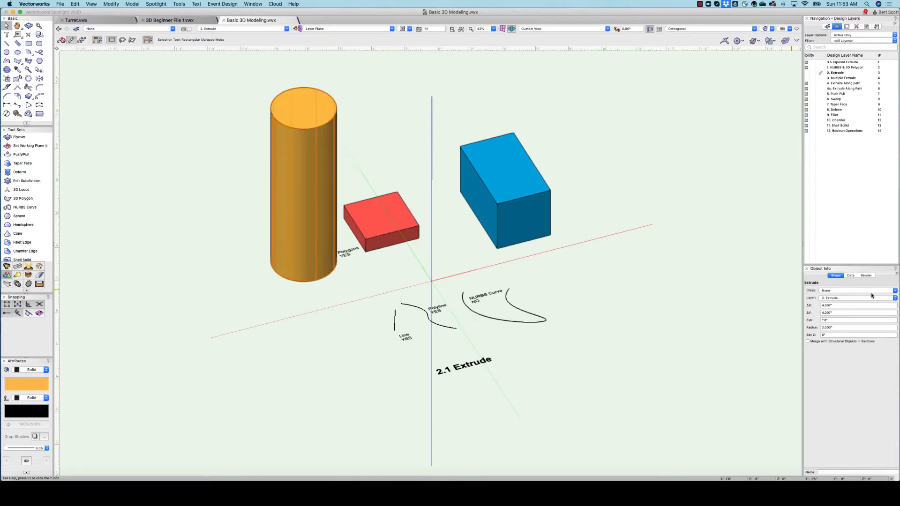
- Set the orange cylinder's radius to 1" and clear the selection
{"action": "left_click", "coordinate": [839, 328]}
{"action": "type", "text": "1"}
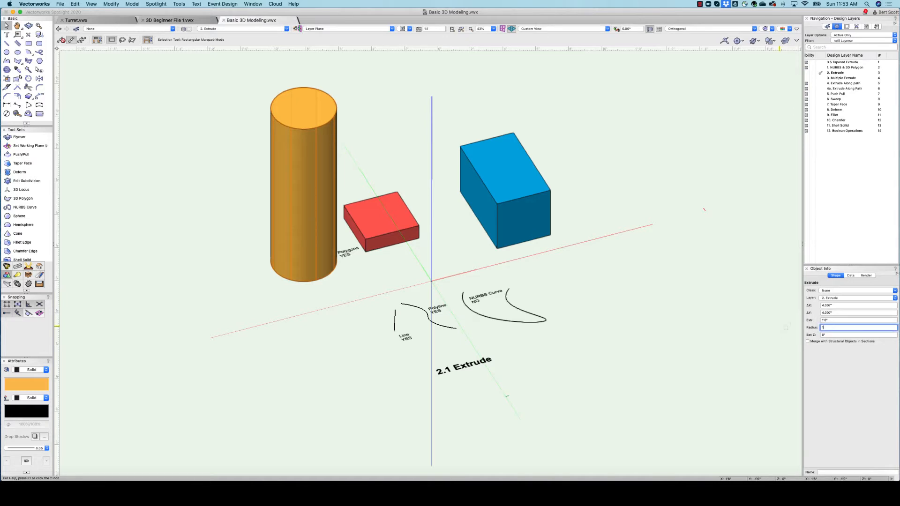
{"action": "key", "text": "Return"}
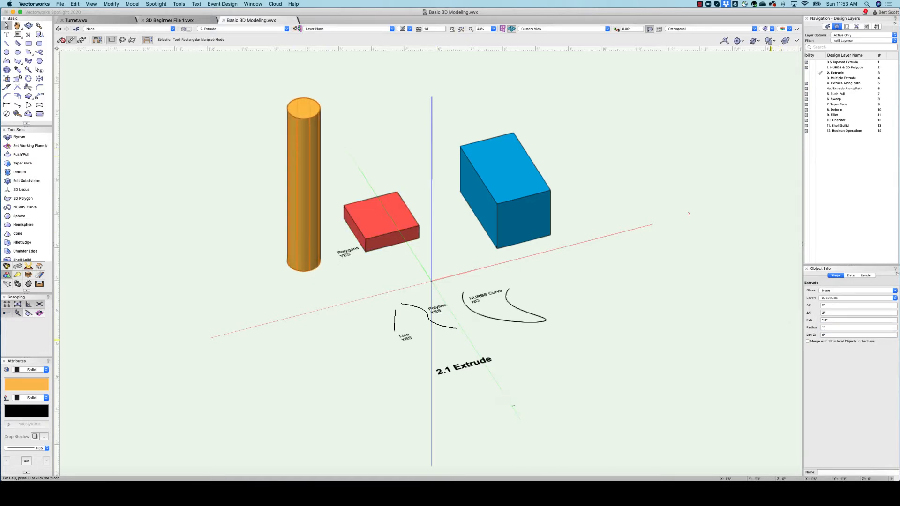
{"action": "left_click", "coordinate": [388, 128]}
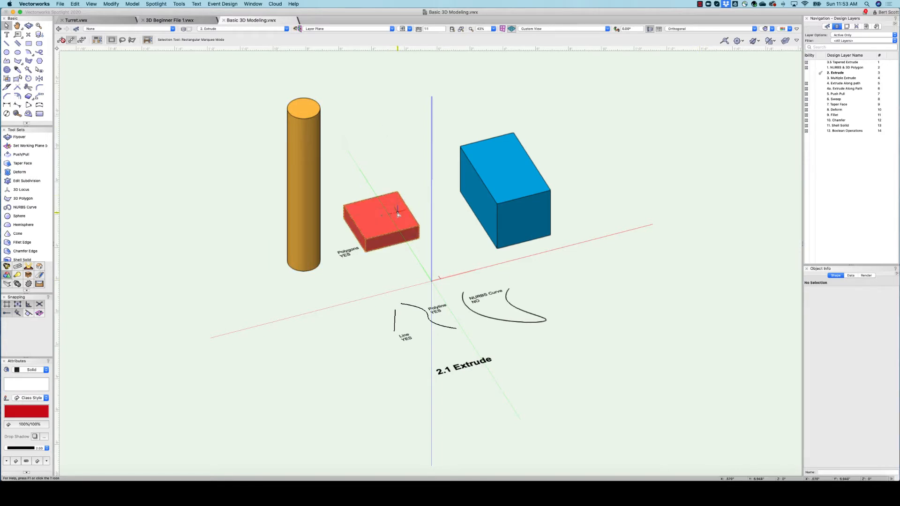
- Edit the red extrude's profile and draw a regular octagon about 1.3" across from the centre of the square
{"action": "double_click", "coordinate": [397, 213]}
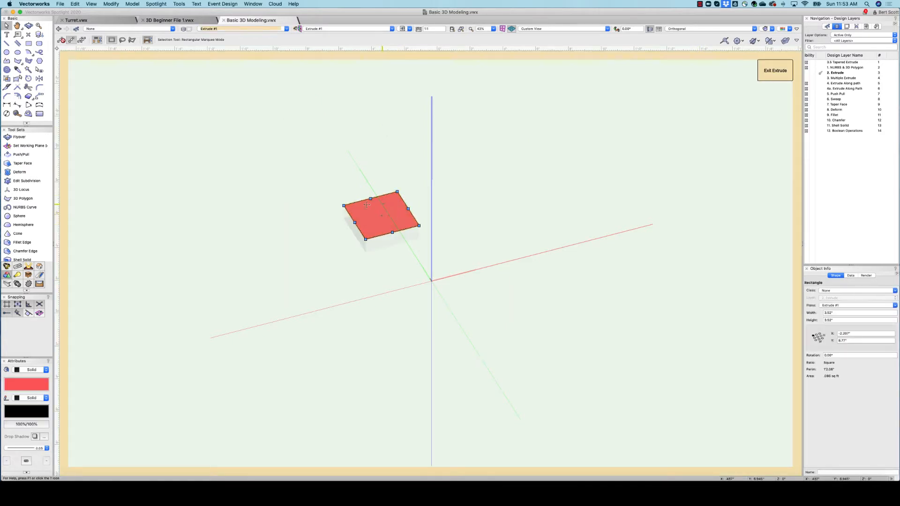
{"action": "scroll", "coordinate": [382, 186], "scroll_direction": "up", "scroll_amount": 3}
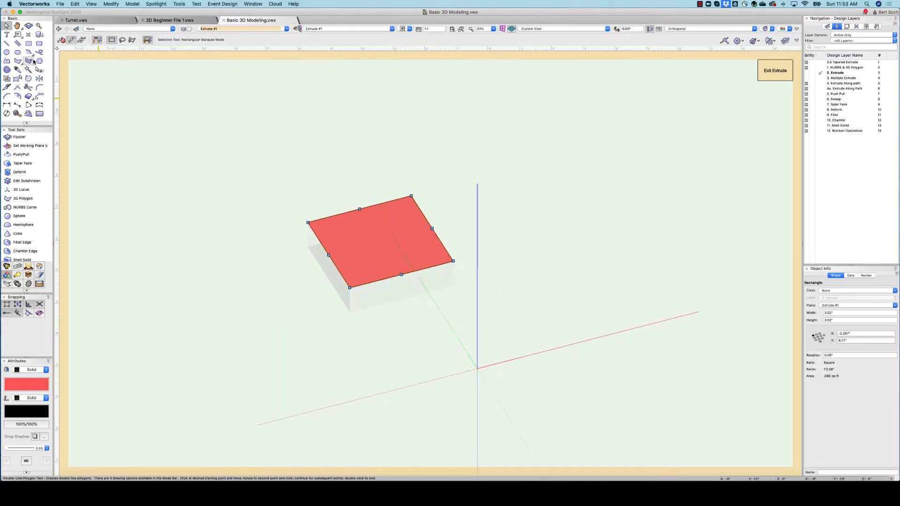
{"action": "left_click", "coordinate": [39, 61]}
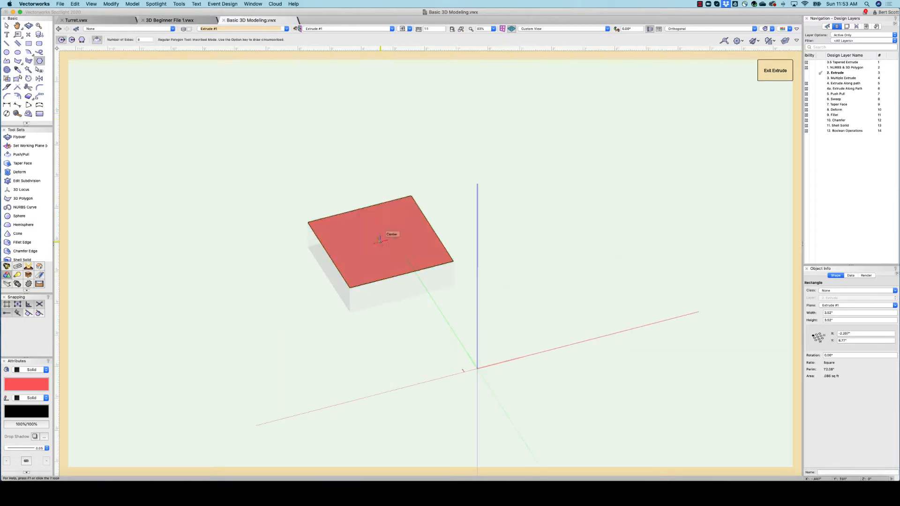
{"action": "left_click", "coordinate": [380, 241]}
{"action": "left_click", "coordinate": [411, 256]}
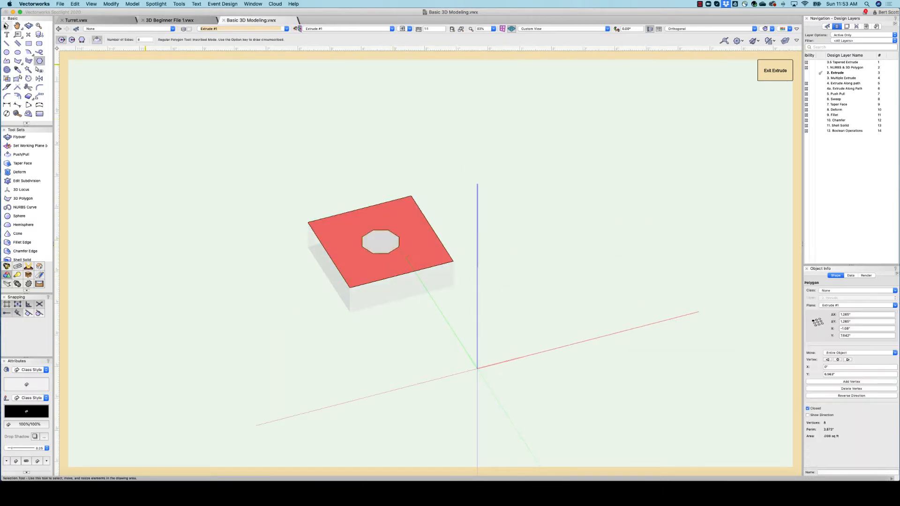
- Clip the octagon out of the red square in the extrude's profile and exit the profile editing
{"action": "left_click", "coordinate": [6, 26]}
{"action": "key", "text": "super+a"}
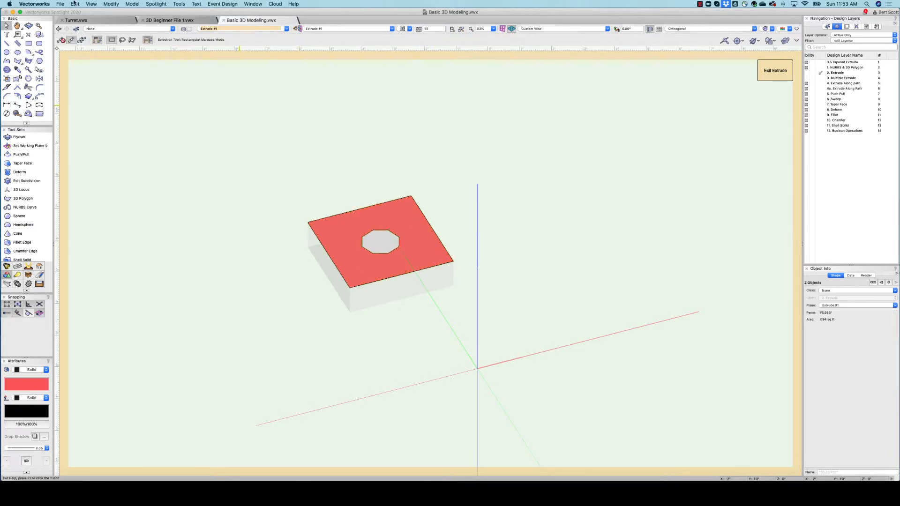
{"action": "left_click", "coordinate": [111, 4]}
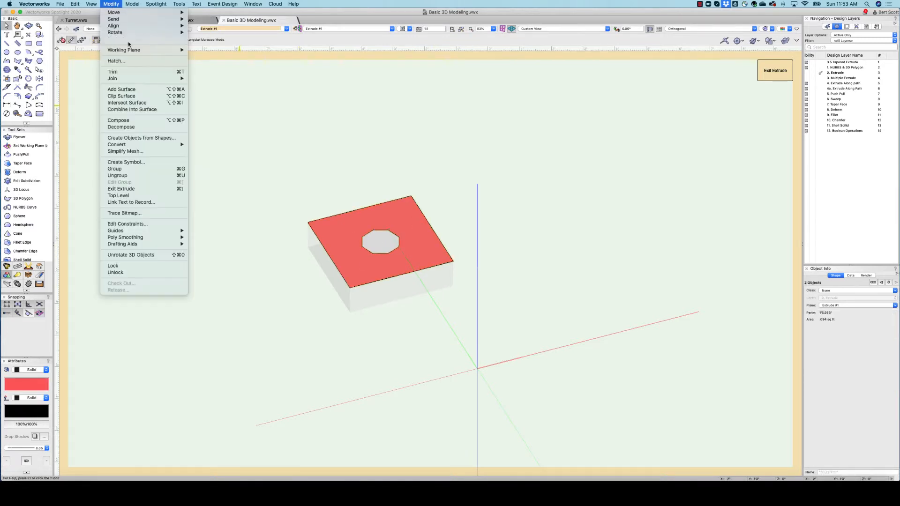
{"action": "left_click", "coordinate": [136, 97]}
{"action": "left_click", "coordinate": [334, 106]}
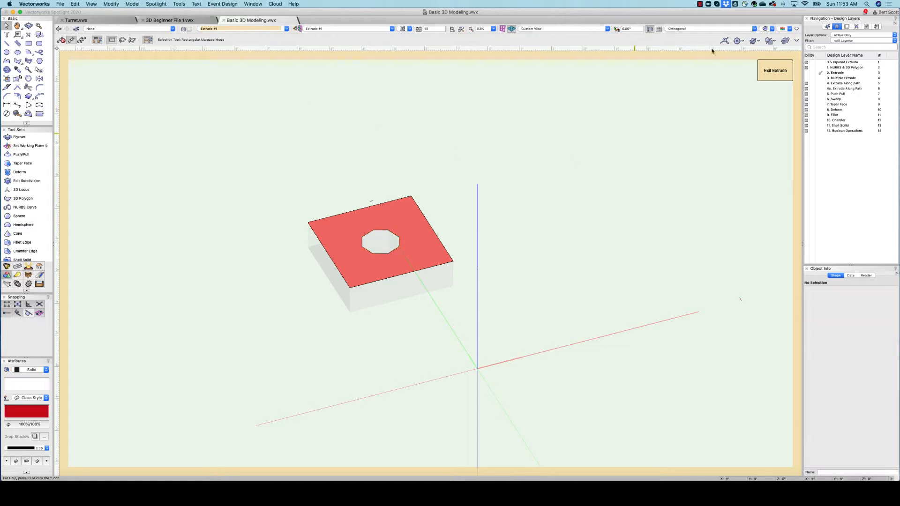
{"action": "left_click", "coordinate": [775, 72]}
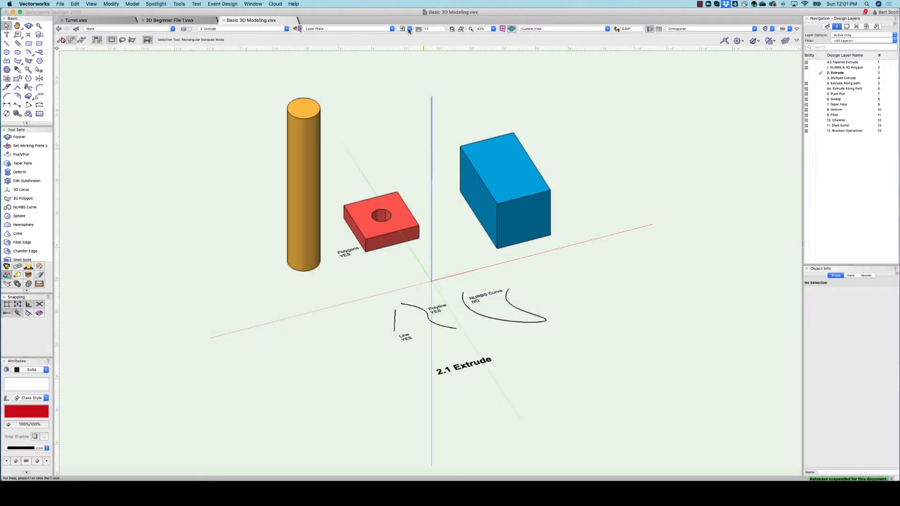
- Go to the saved view 3.1 Multiple Extrude, create a 4" multiple extrude from the orange and teal rectangles, and clear the selection
{"action": "left_click", "coordinate": [409, 30]}
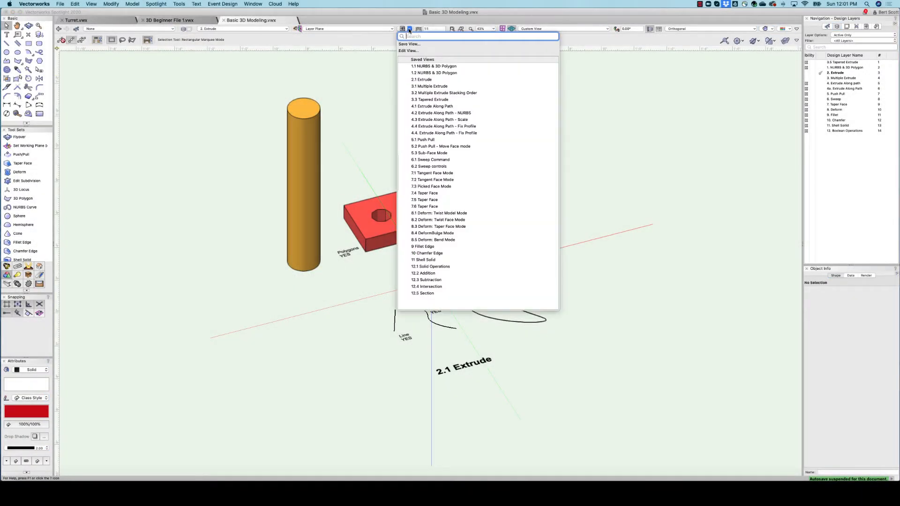
{"action": "left_click", "coordinate": [430, 88]}
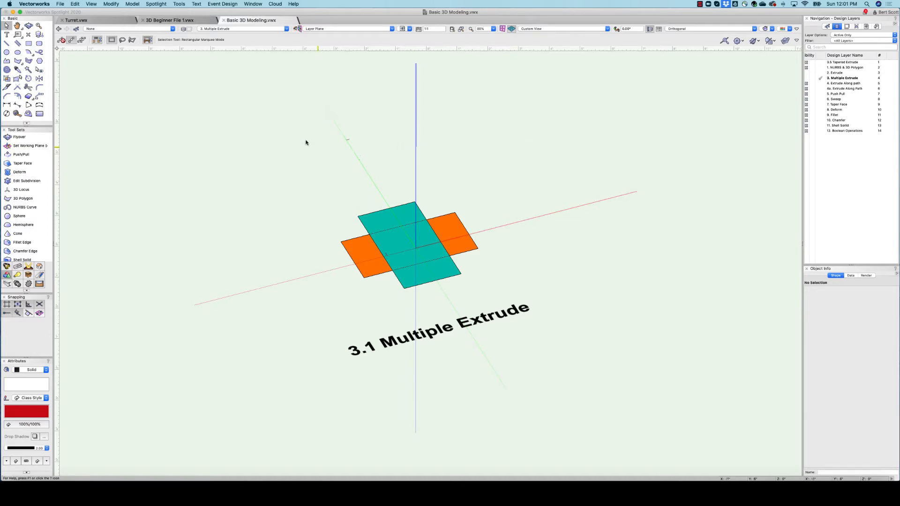
{"action": "left_click_drag", "start_coordinate": [285, 159], "coordinate": [512, 302]}
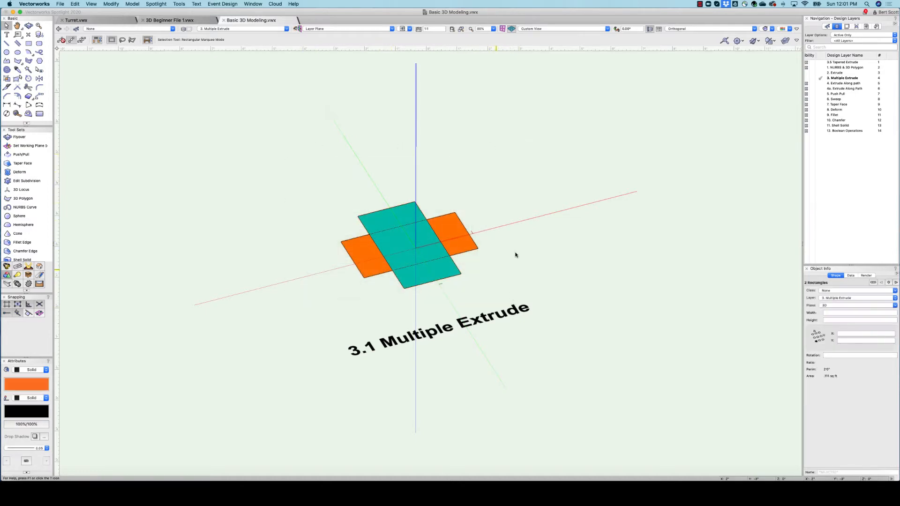
{"action": "left_click", "coordinate": [131, 4]}
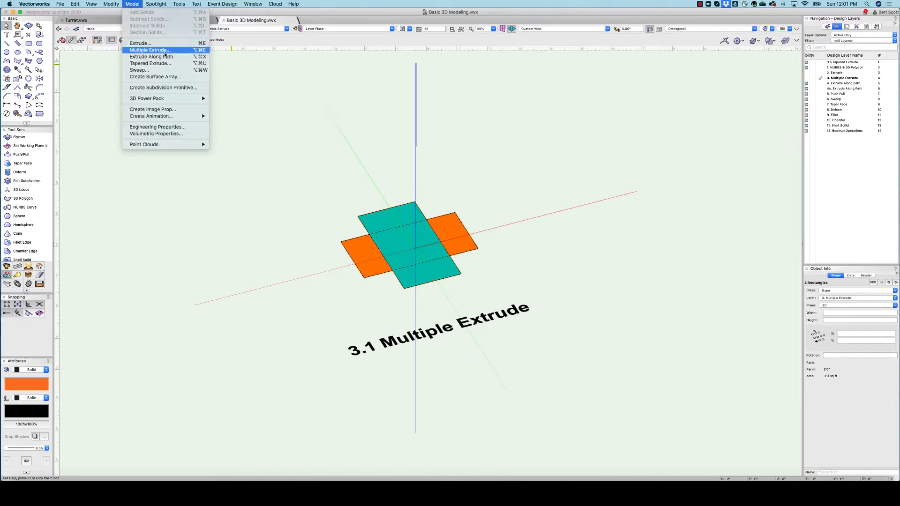
{"action": "left_click", "coordinate": [150, 50]}
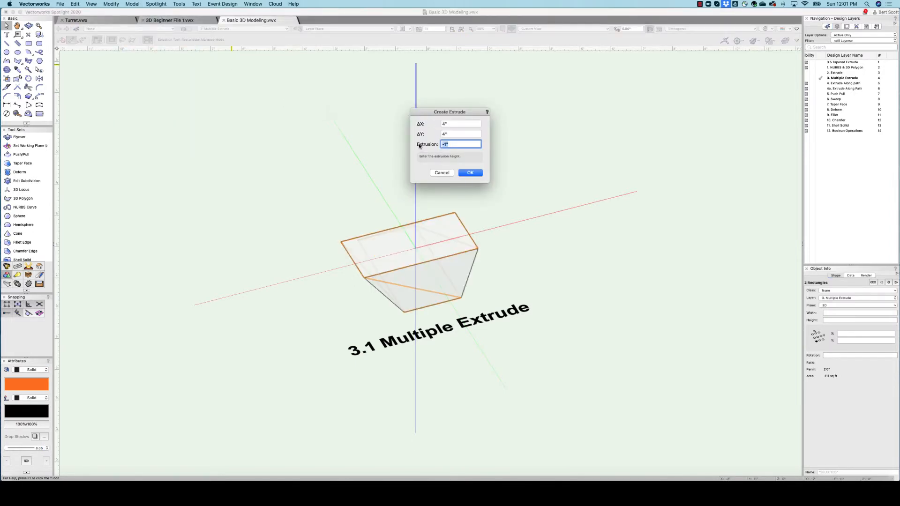
{"action": "type", "text": "4"}
{"action": "left_click", "coordinate": [471, 173]}
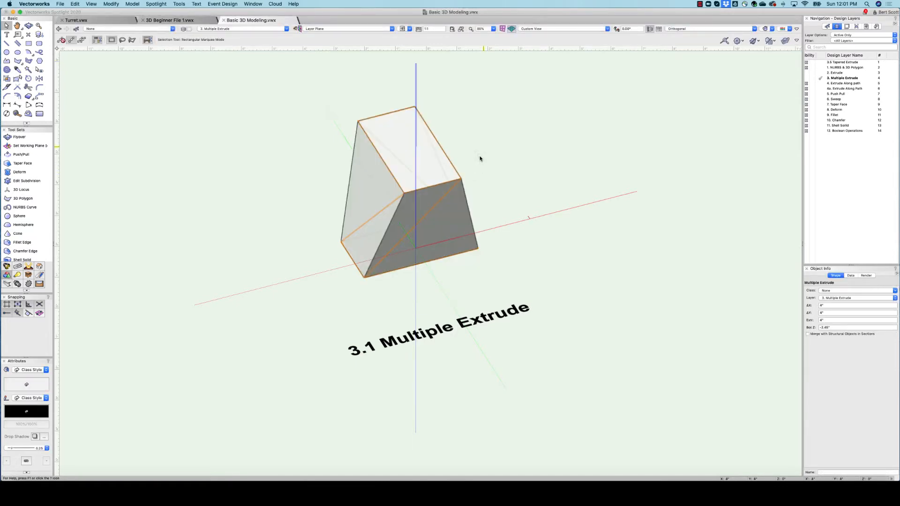
{"action": "left_click", "coordinate": [479, 158]}
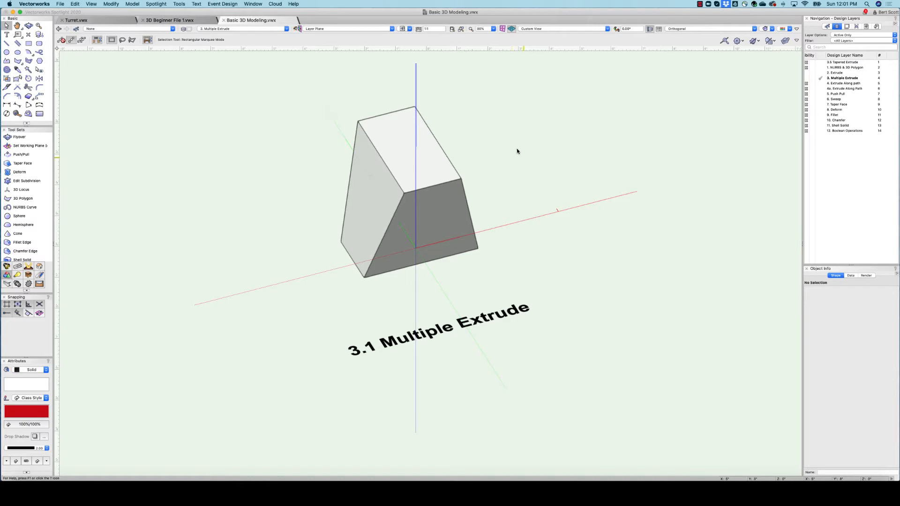
- Go to the saved view 3.2 Multiple Extrude Stacking Order and create a 4" multiple extrude from all five coloured rectangles
{"action": "left_click", "coordinate": [410, 29]}
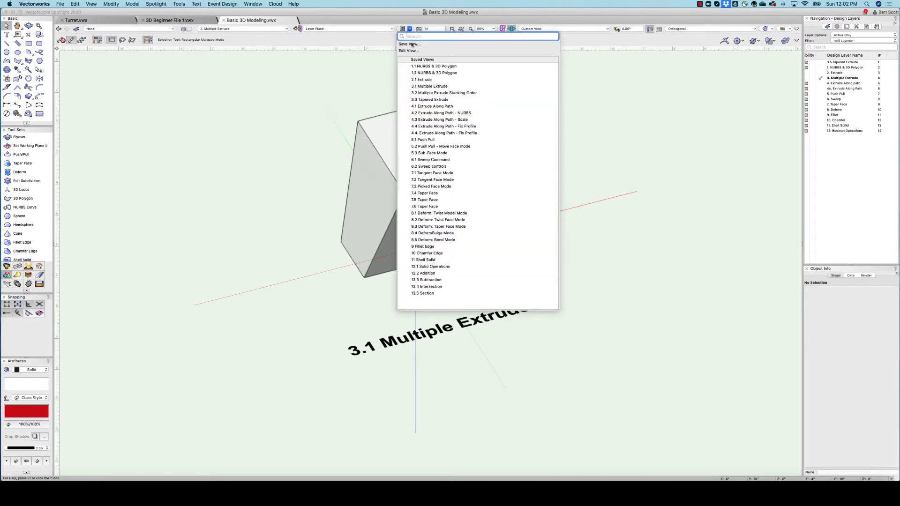
{"action": "left_click", "coordinate": [433, 93]}
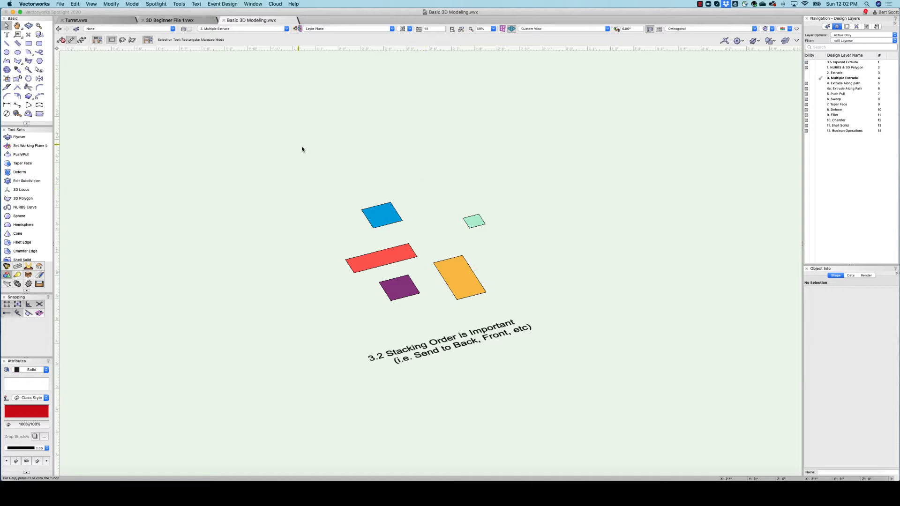
{"action": "left_click_drag", "start_coordinate": [302, 147], "coordinate": [536, 314]}
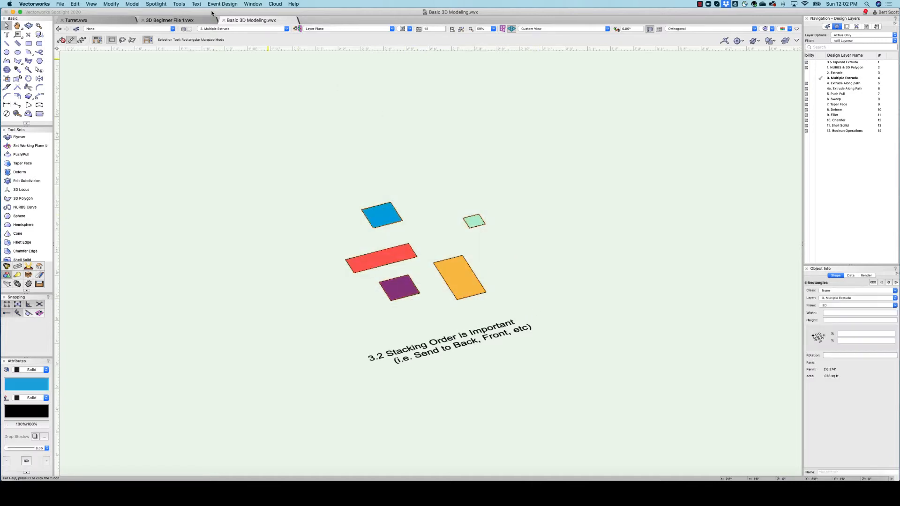
{"action": "left_click", "coordinate": [132, 4]}
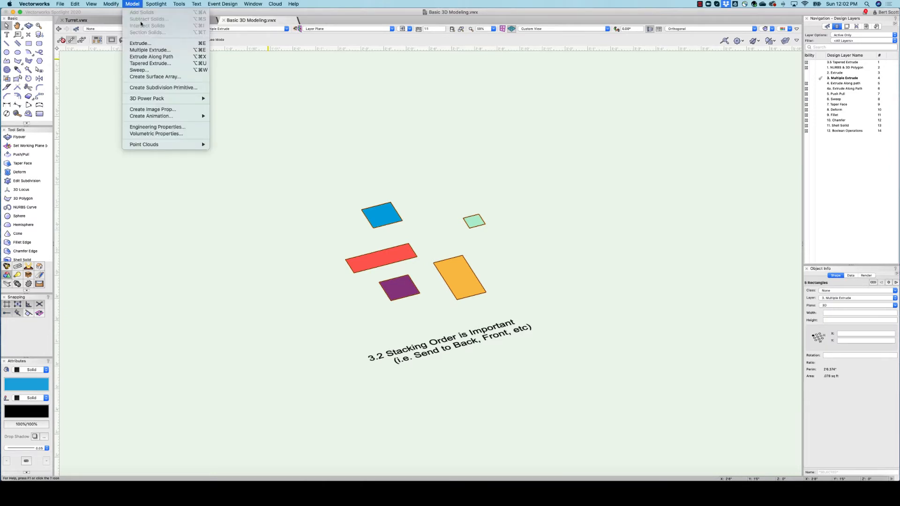
{"action": "left_click", "coordinate": [169, 50]}
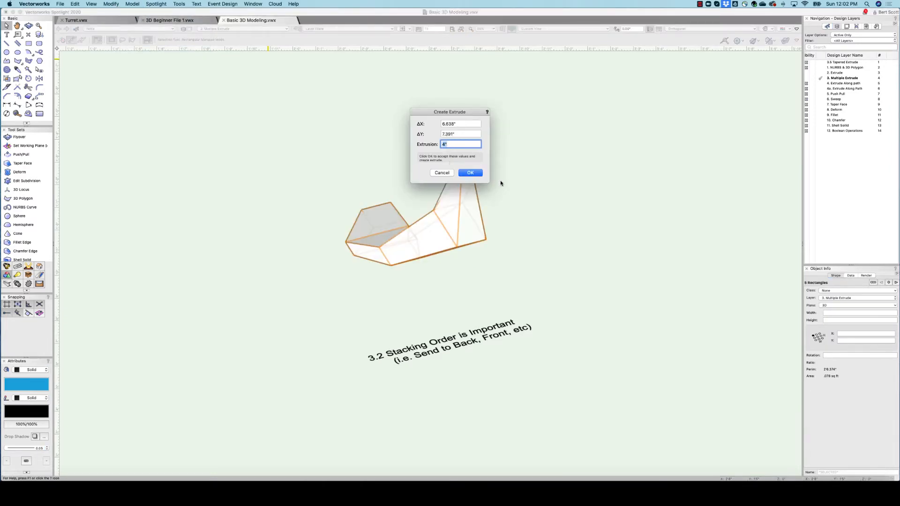
{"action": "key", "text": "Return"}
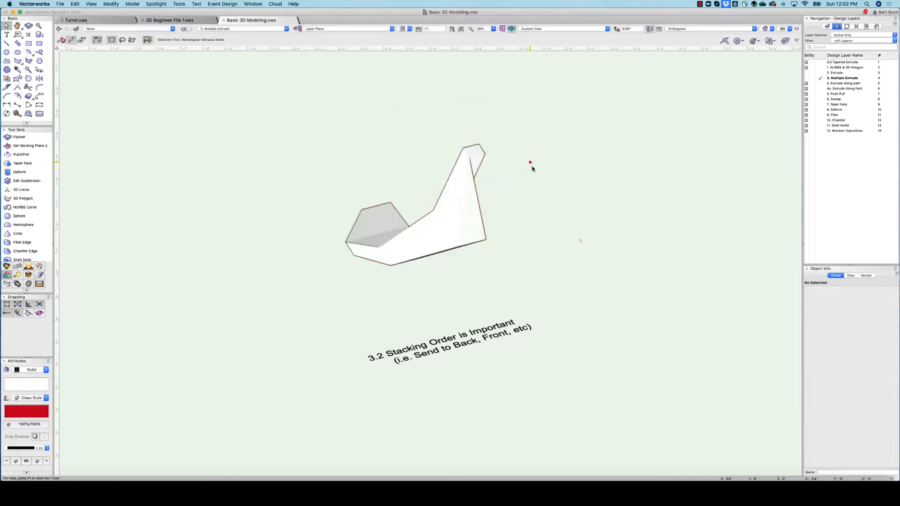
- Edit the profiles of the five-rectangle multiple extrude and send the blue rectangle to the back of the stacking order
{"action": "left_click", "coordinate": [465, 203]}
{"action": "left_click", "coordinate": [29, 26]}
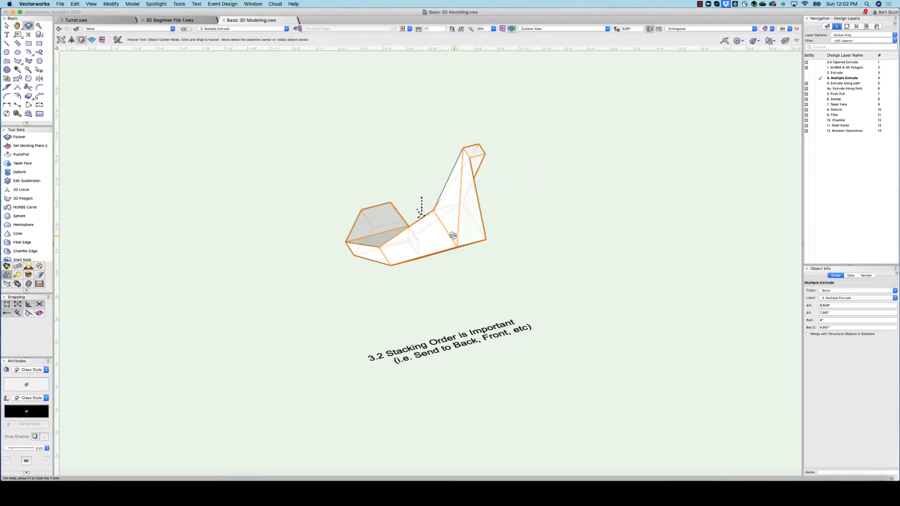
{"action": "left_click_drag", "start_coordinate": [452, 236], "coordinate": [488, 237]}
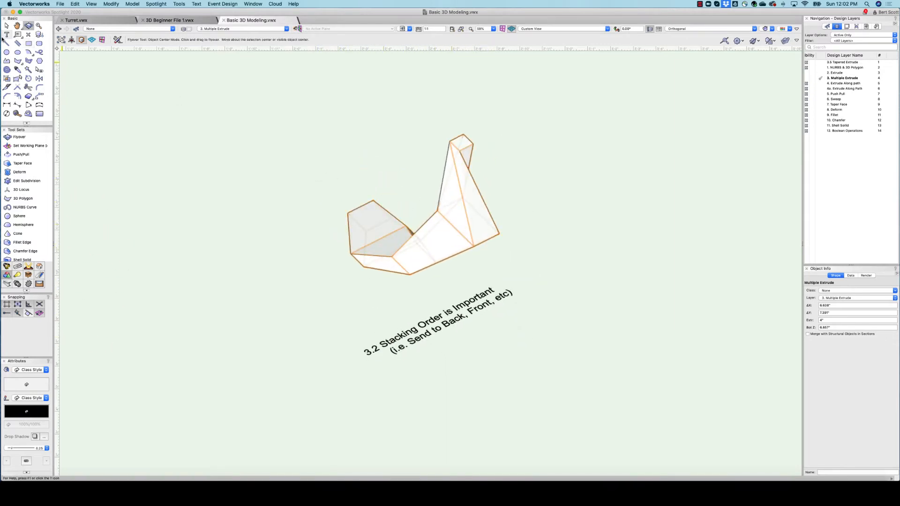
{"action": "left_click", "coordinate": [7, 25]}
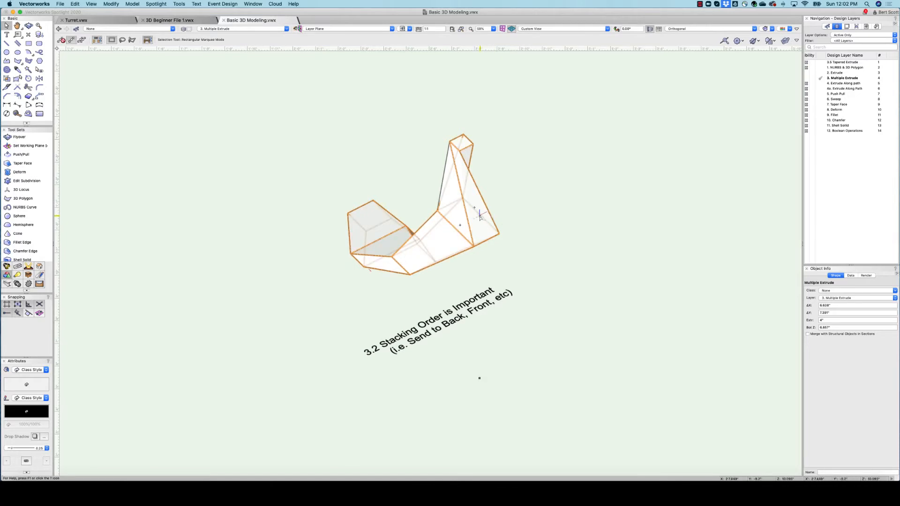
{"action": "double_click", "coordinate": [480, 216]}
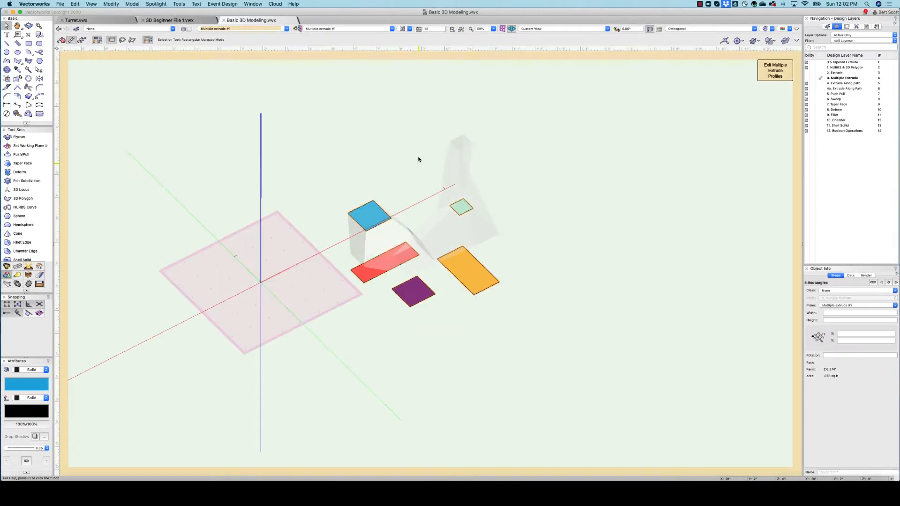
{"action": "left_click", "coordinate": [377, 214]}
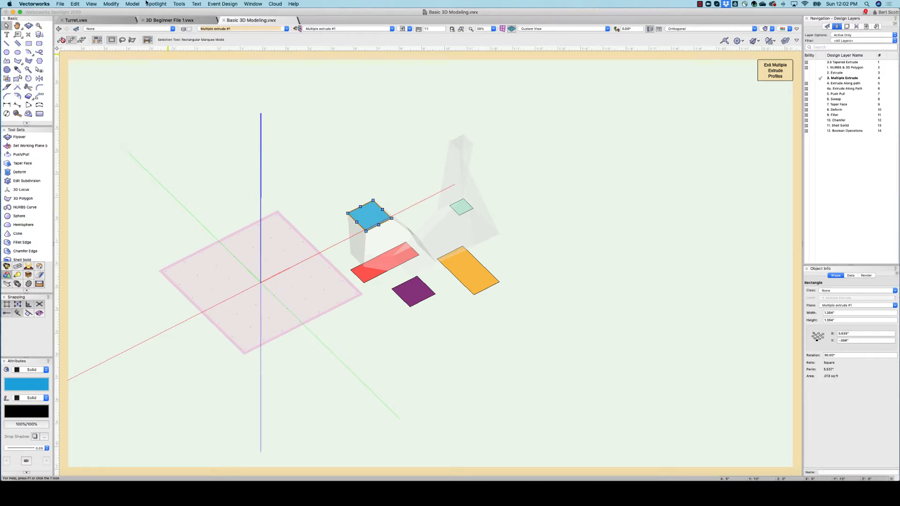
{"action": "left_click", "coordinate": [116, 4]}
{"action": "mouse_move", "coordinate": [118, 21]}
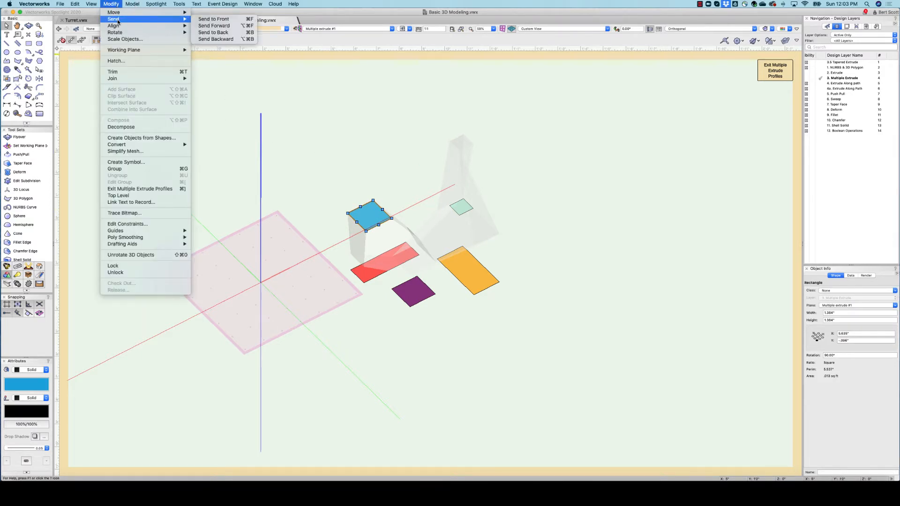
{"action": "left_click", "coordinate": [218, 32]}
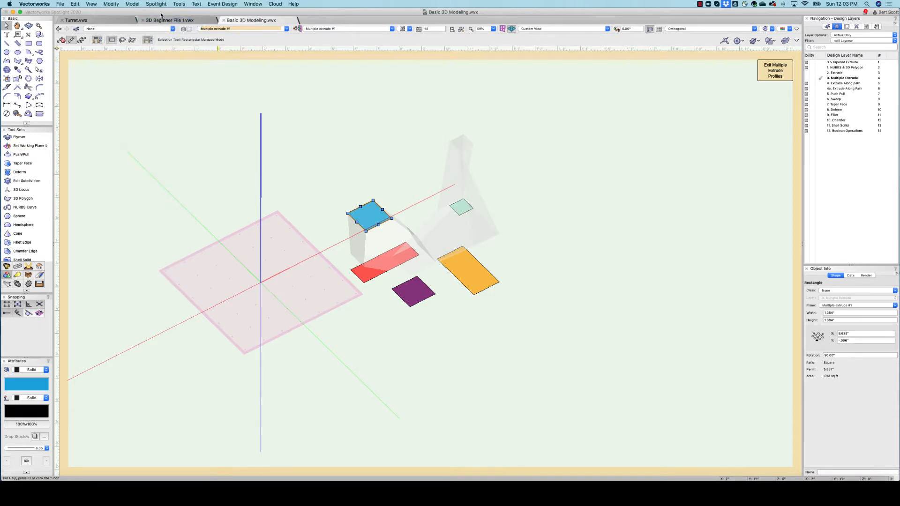
- Send the blue rectangle to the front of the stacking order and exit the multiple extrude profiles
{"action": "left_click", "coordinate": [133, 4]}
{"action": "mouse_move", "coordinate": [111, 3]}
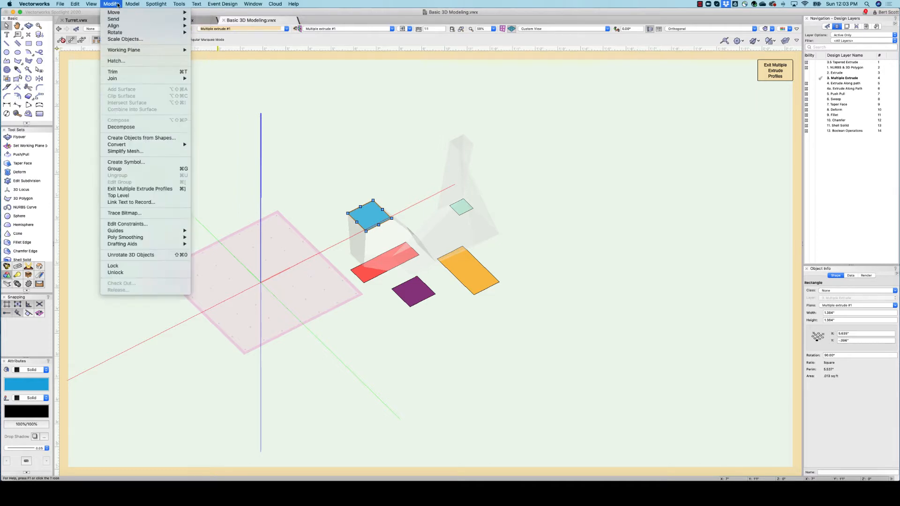
{"action": "mouse_move", "coordinate": [118, 20]}
{"action": "left_click", "coordinate": [227, 20]}
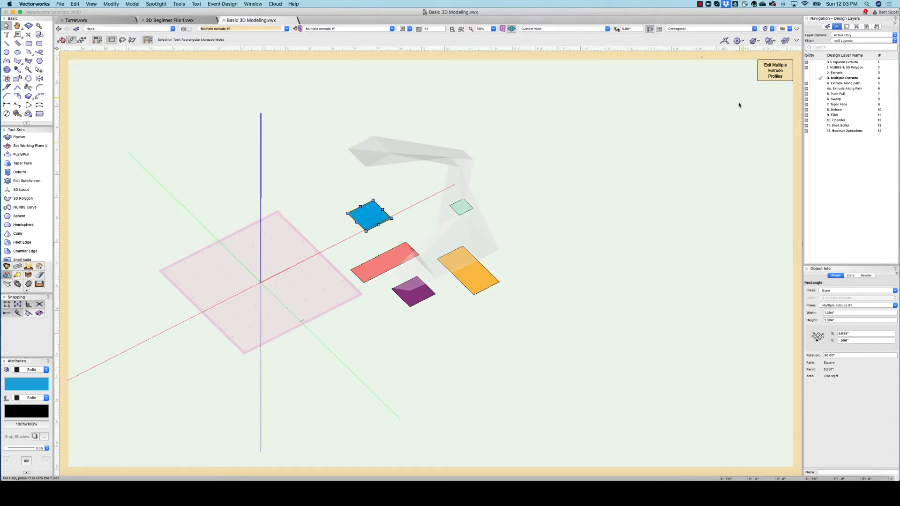
{"action": "left_click", "coordinate": [783, 70]}
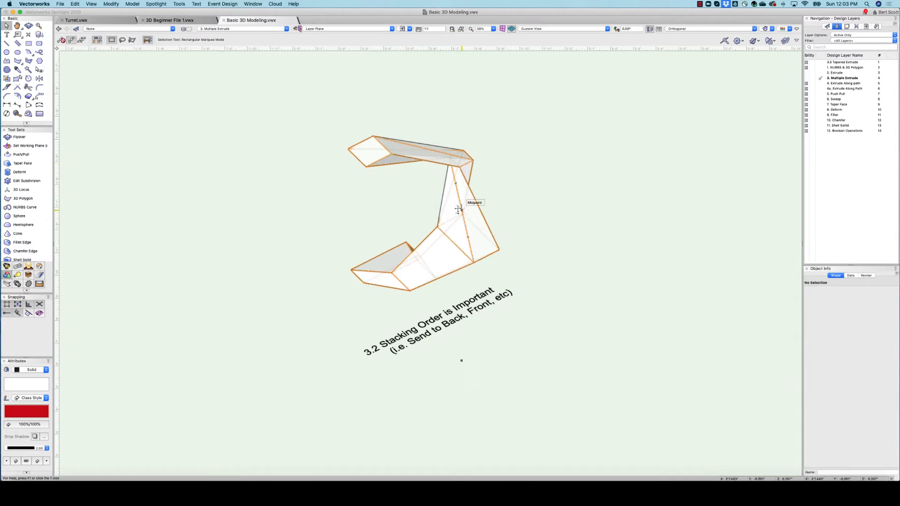
- Reopen the multiple extrude's profiles, send the red rectangle backward one level in the stacking order, and exit the profiles
{"action": "left_click", "coordinate": [444, 210]}
{"action": "double_click", "coordinate": [445, 210]}
{"action": "left_click", "coordinate": [401, 252]}
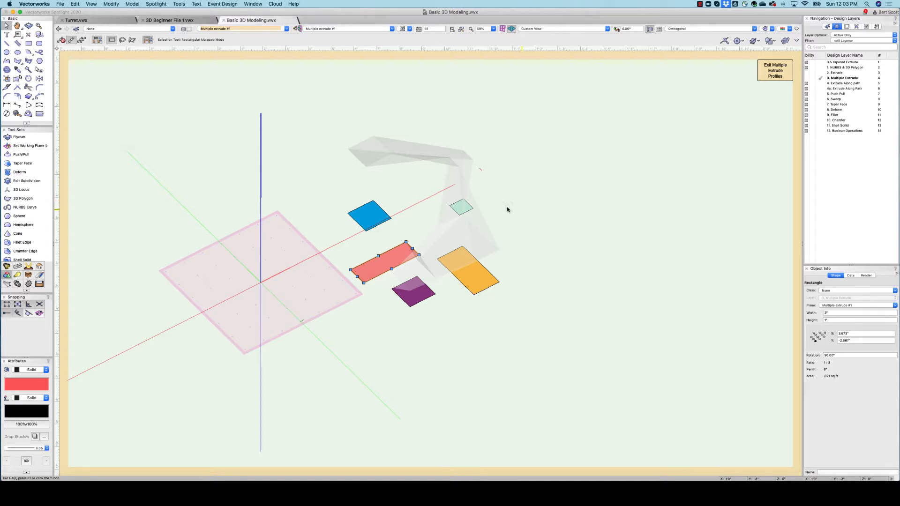
{"action": "left_click", "coordinate": [139, 5]}
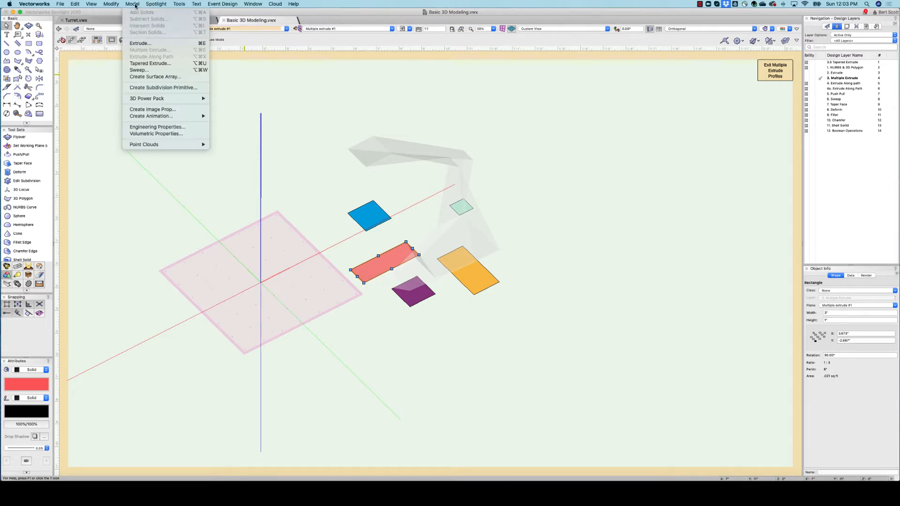
{"action": "mouse_move", "coordinate": [119, 6]}
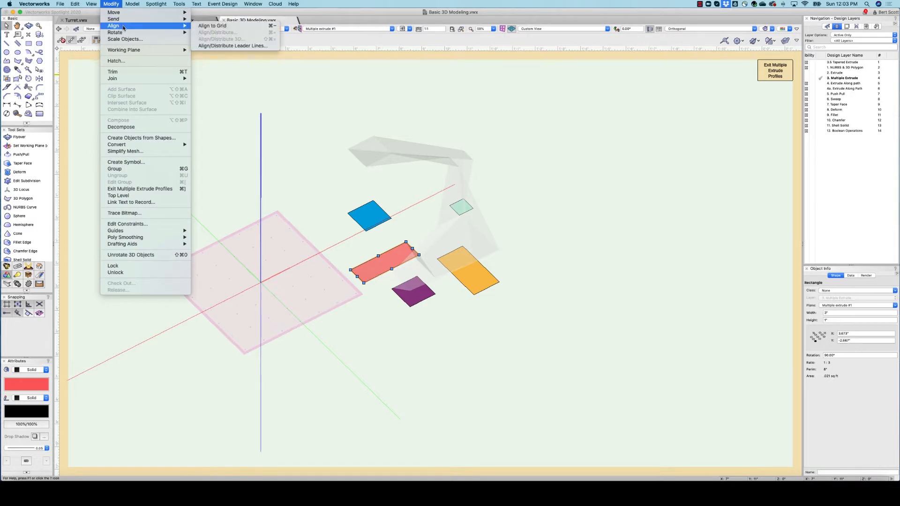
{"action": "mouse_move", "coordinate": [141, 20]}
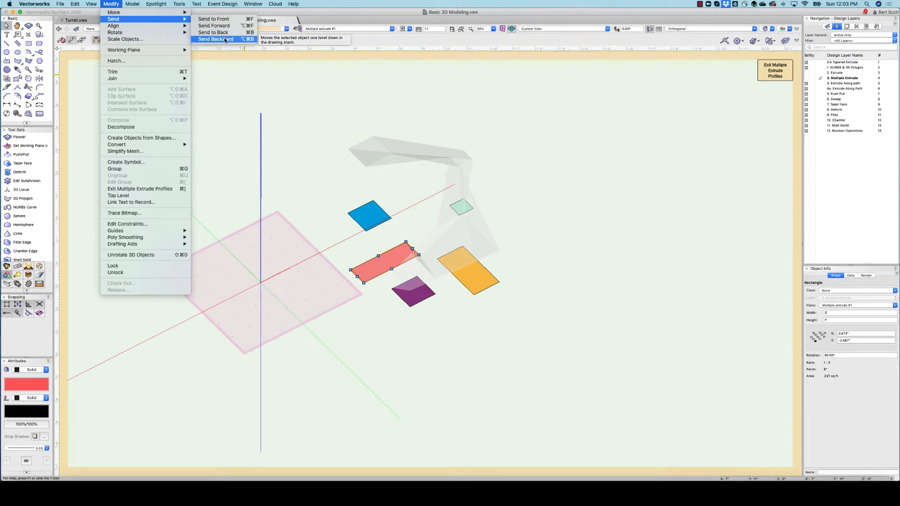
{"action": "left_click", "coordinate": [225, 40]}
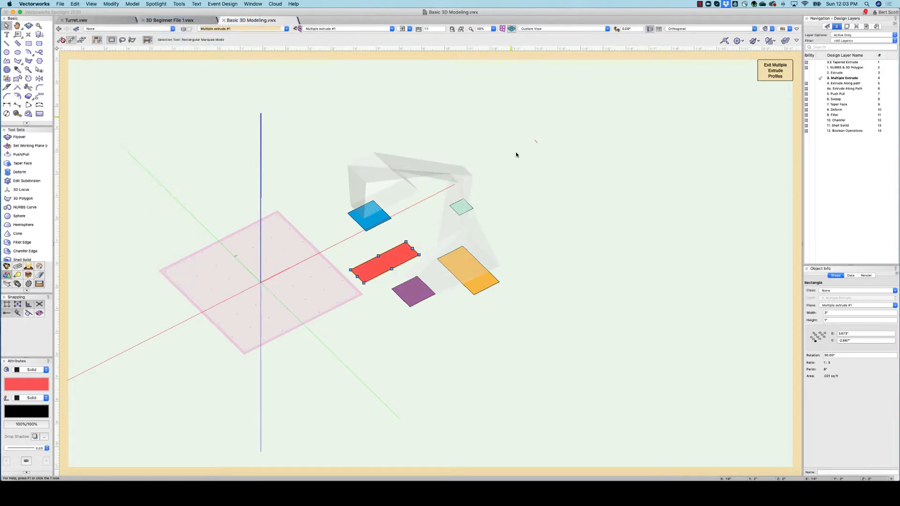
{"action": "left_click", "coordinate": [761, 72]}
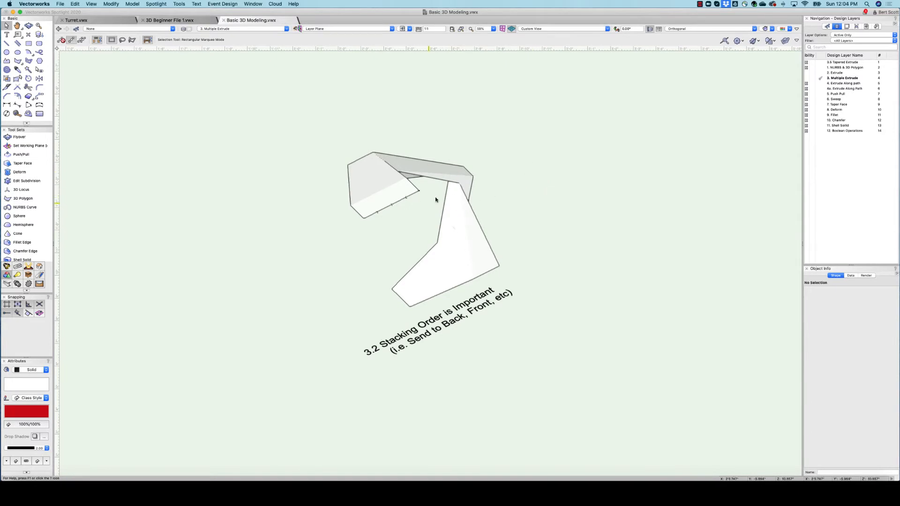
- Reopen the five-rectangle multiple extrude's profiles to examine the rectangles, and exit the profiles
{"action": "left_click", "coordinate": [461, 205]}
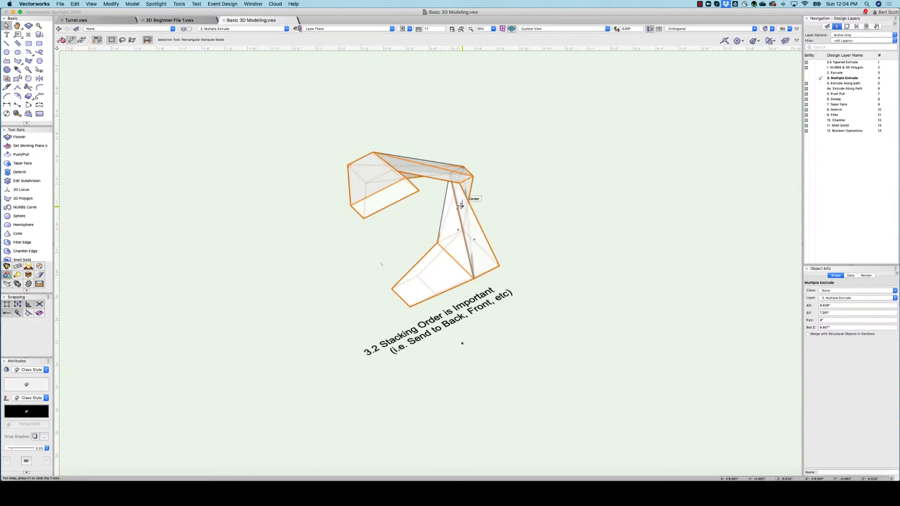
{"action": "double_click", "coordinate": [461, 205]}
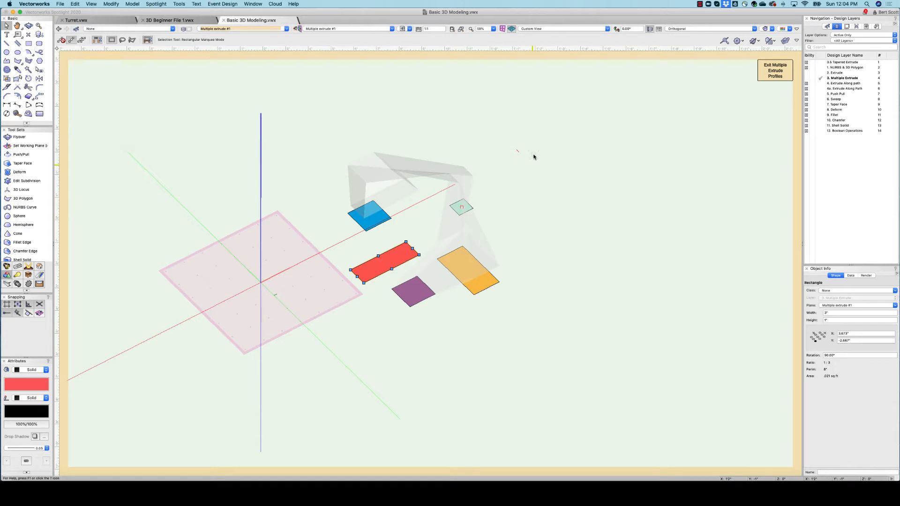
{"action": "left_click", "coordinate": [641, 114]}
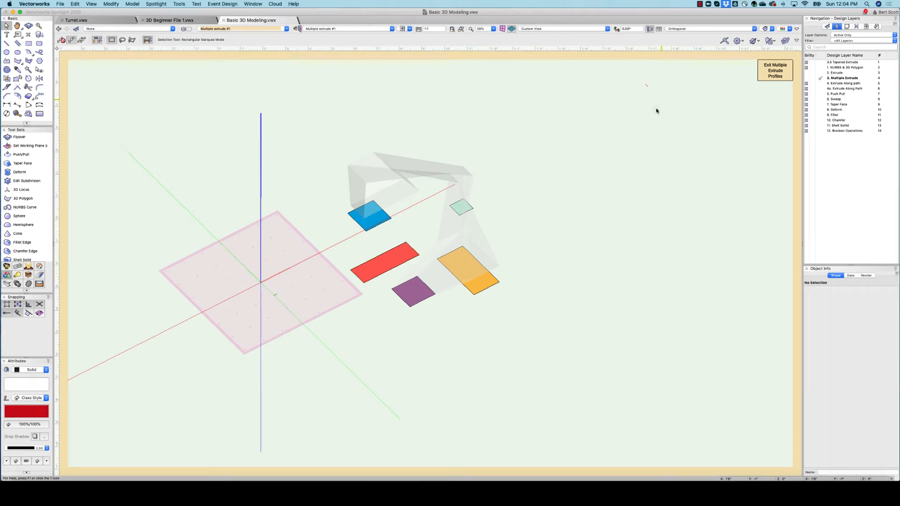
{"action": "left_click", "coordinate": [765, 72]}
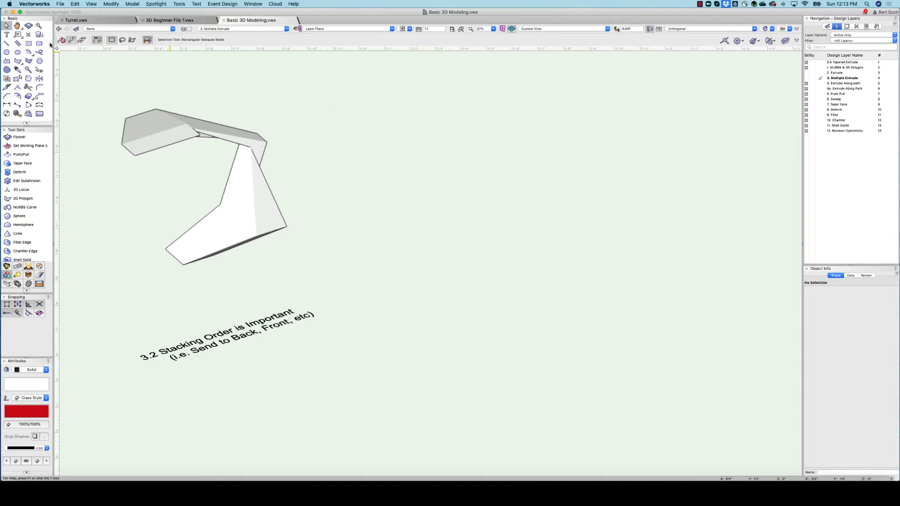
- Draw a 4" by 5" rectangle in the empty area beside the existing multiple extrude and a 2" radius circle centred on it
{"action": "left_click", "coordinate": [29, 43]}
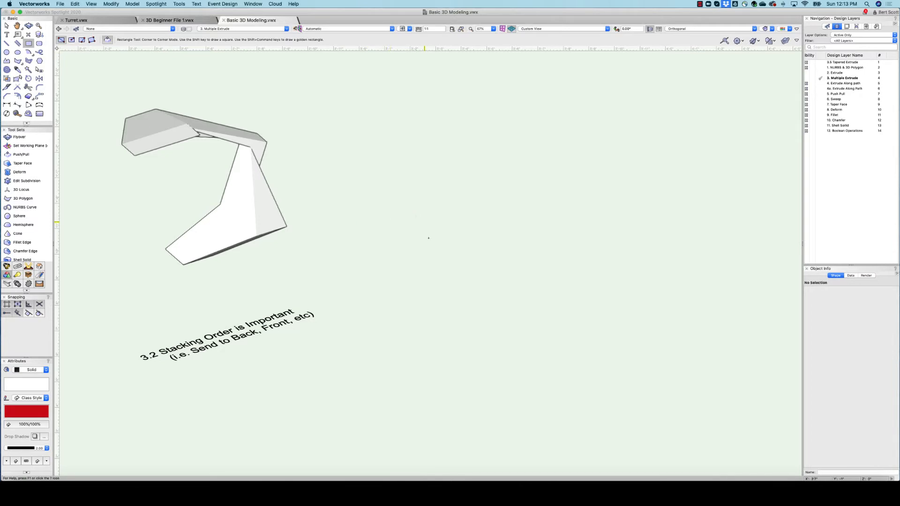
{"action": "left_click", "coordinate": [425, 222]}
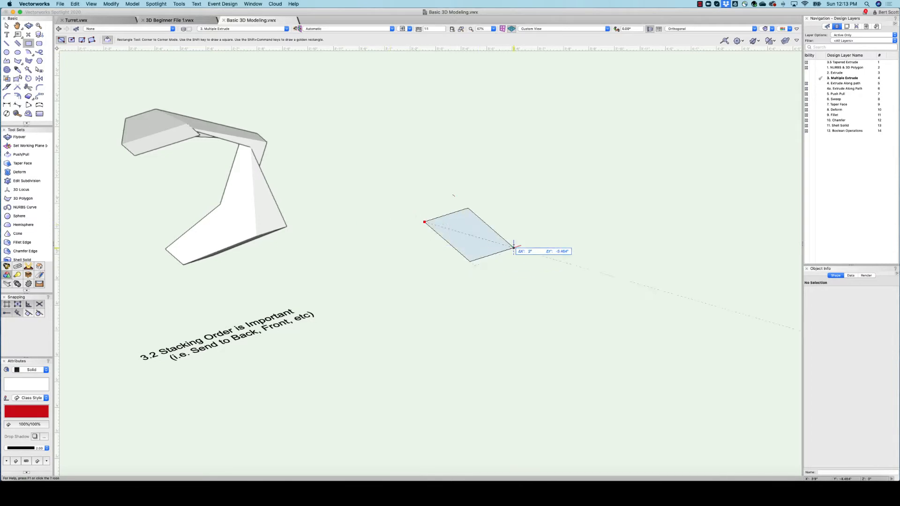
{"action": "left_click", "coordinate": [577, 251]}
{"action": "left_click", "coordinate": [6, 53]}
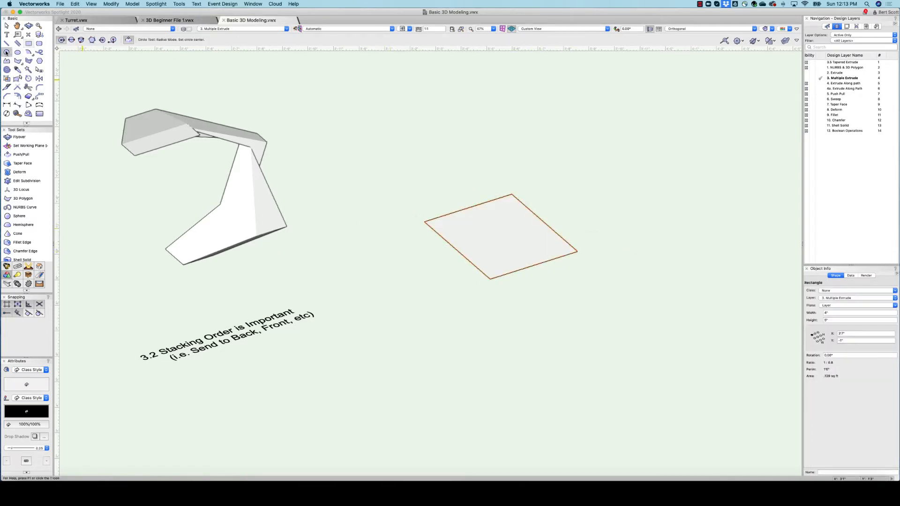
{"action": "left_click", "coordinate": [501, 237]}
{"action": "left_click", "coordinate": [540, 228]}
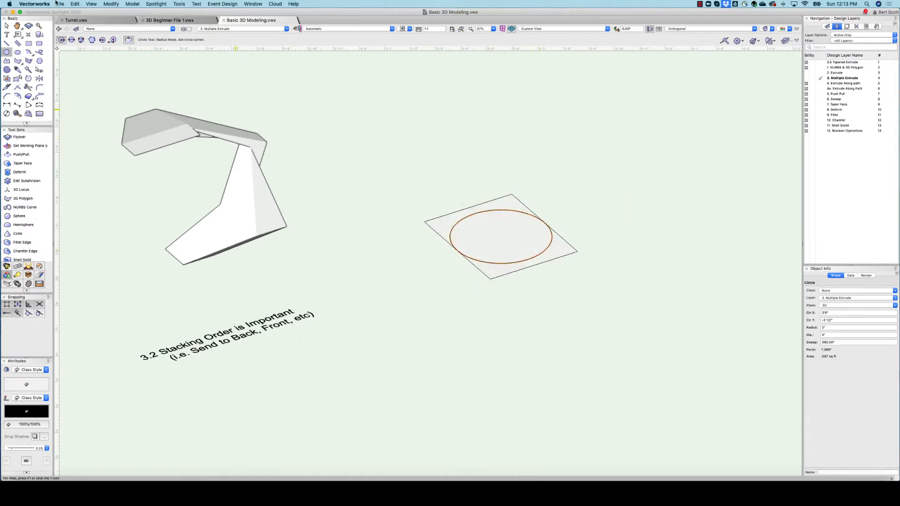
{"action": "key", "text": "x"}
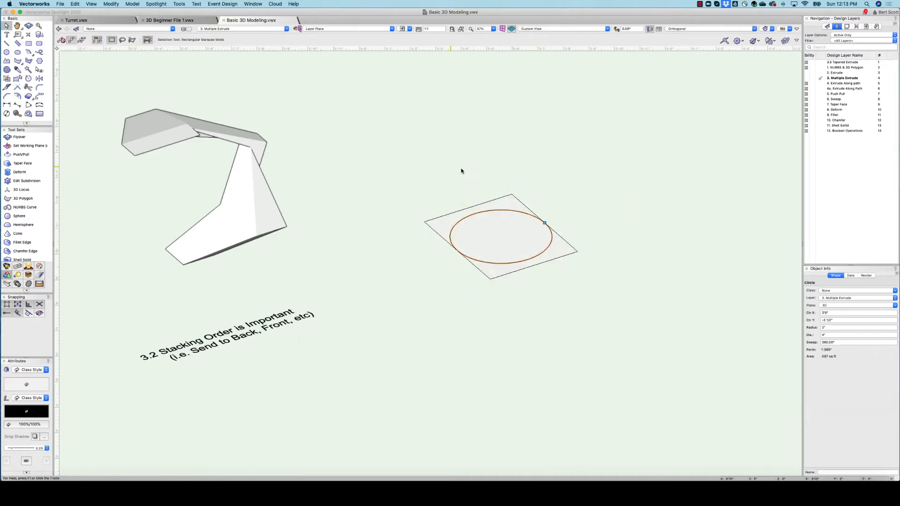
{"action": "left_click", "coordinate": [458, 170]}
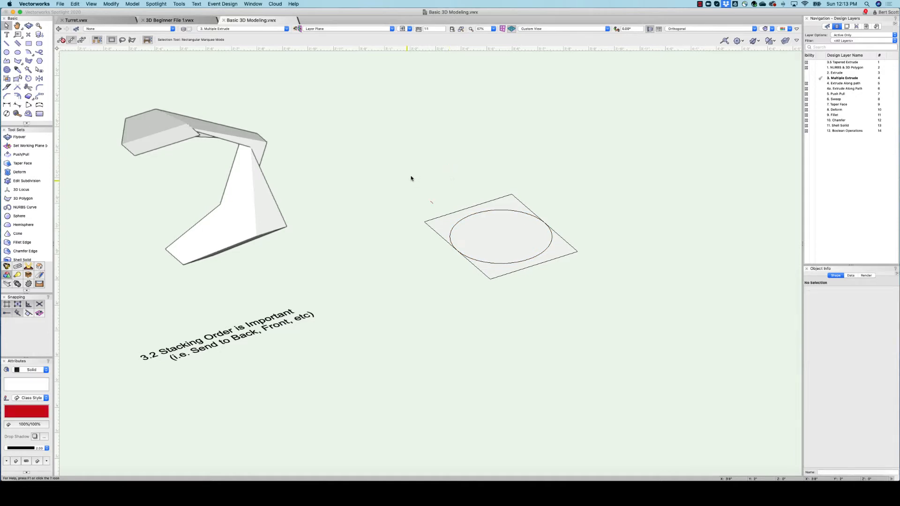
- Create a multiple extrude with a 4" extrusion from the new rectangle and circle
{"action": "left_click_drag", "start_coordinate": [402, 157], "coordinate": [608, 313]}
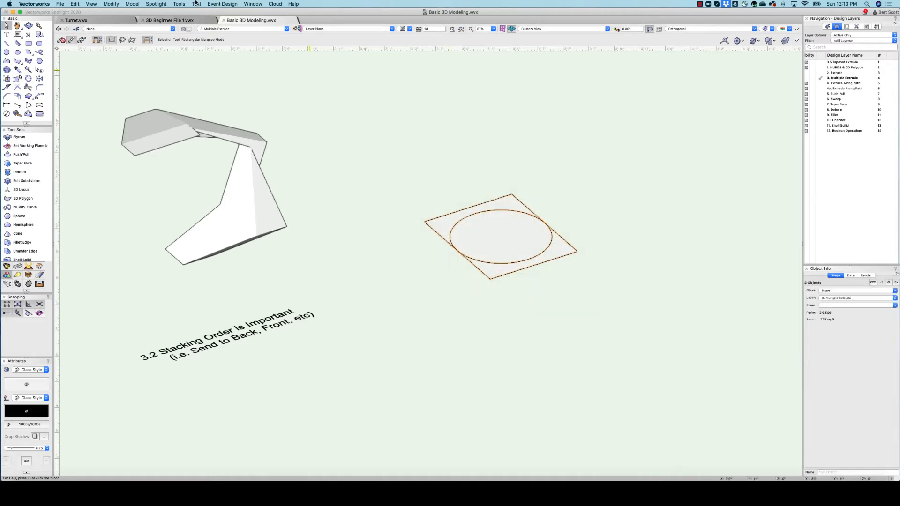
{"action": "left_click", "coordinate": [136, 5]}
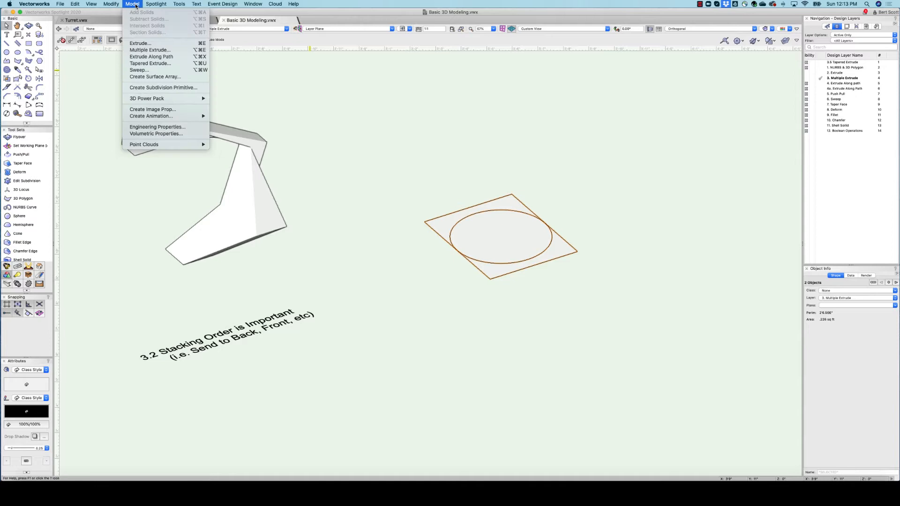
{"action": "left_click", "coordinate": [159, 51]}
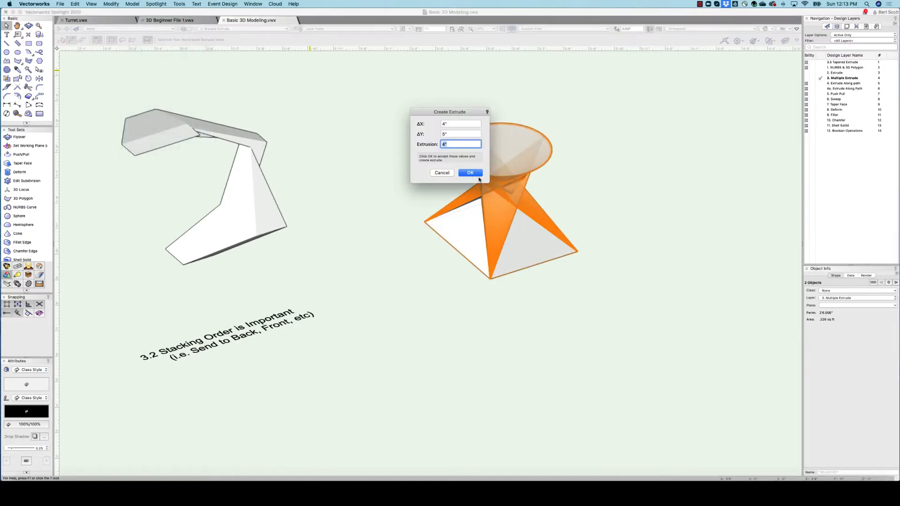
{"action": "left_click", "coordinate": [470, 172]}
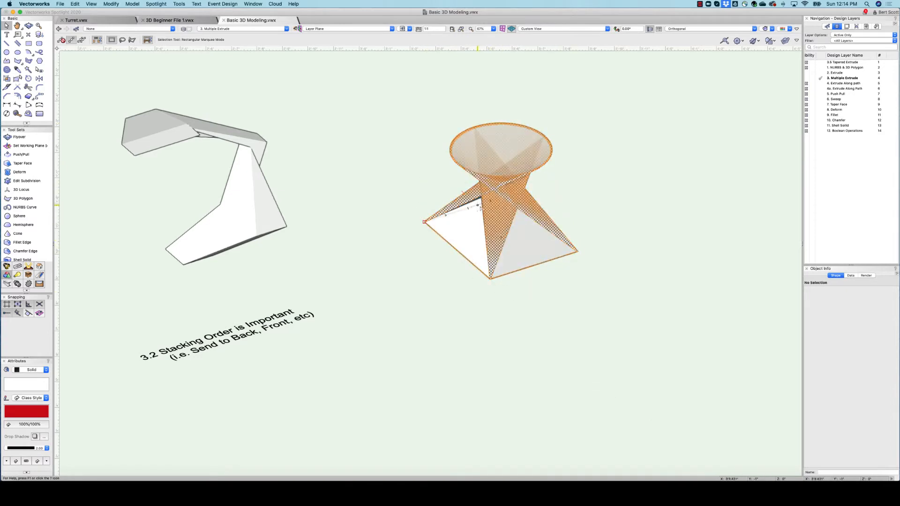
- Examine the rectangle-to-circle multiple extrude up close and from a lower angle with the Flyover tool
{"action": "scroll", "coordinate": [629, 202], "scroll_direction": "up", "scroll_amount": 2}
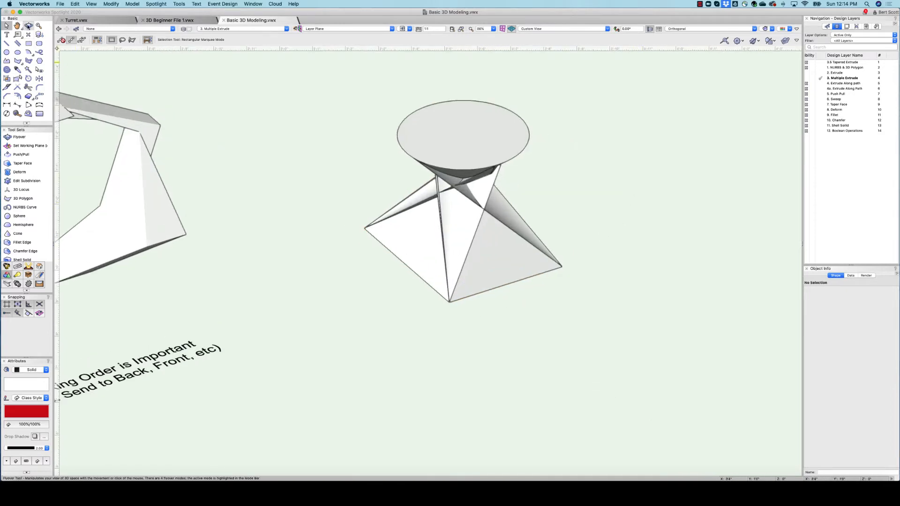
{"action": "left_click", "coordinate": [28, 25]}
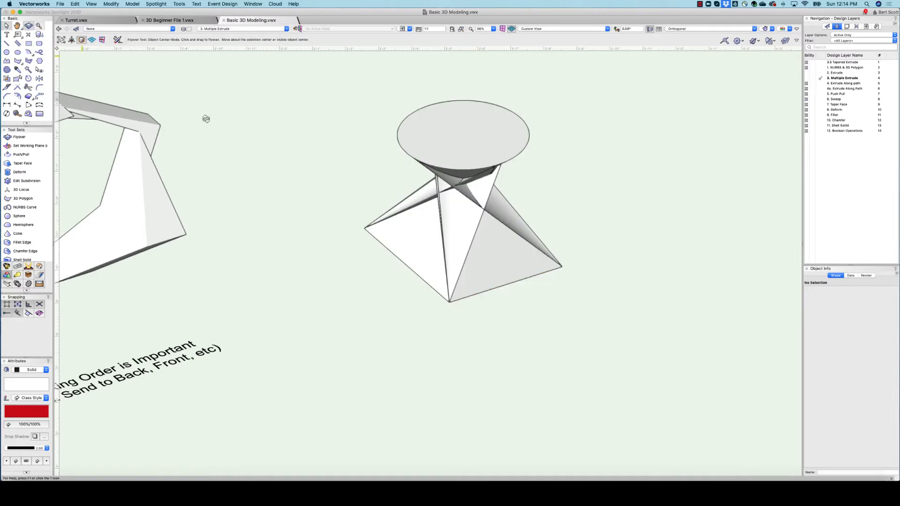
{"action": "left_click_drag", "start_coordinate": [476, 233], "coordinate": [487, 205]}
{"action": "scroll", "coordinate": [512, 209], "scroll_direction": "down", "scroll_amount": 2}
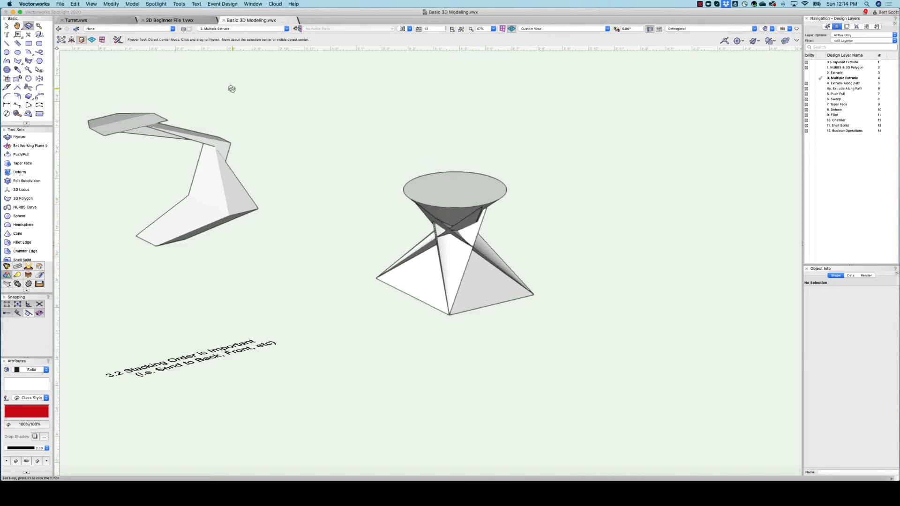
{"action": "left_click", "coordinate": [8, 25]}
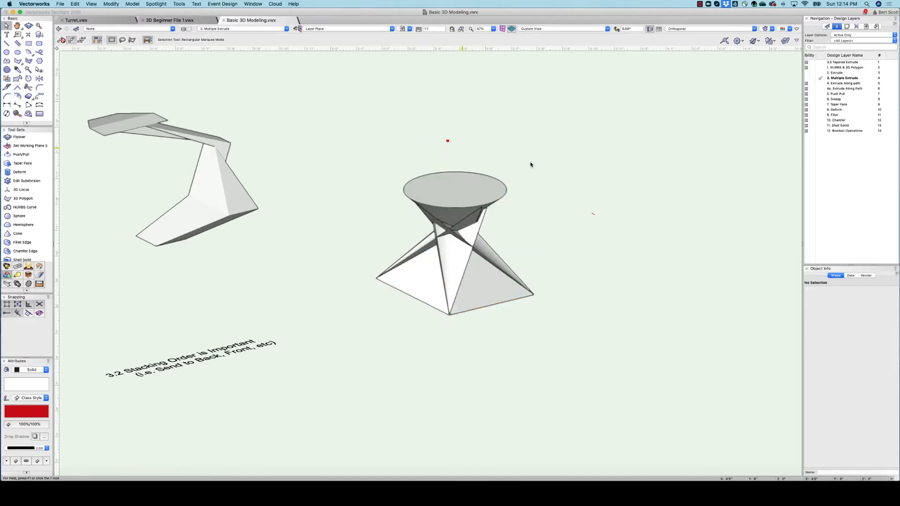
- Go to the saved view 3.3 Tapered Extrude
{"action": "scroll", "coordinate": [586, 169], "scroll_direction": "down", "scroll_amount": 3}
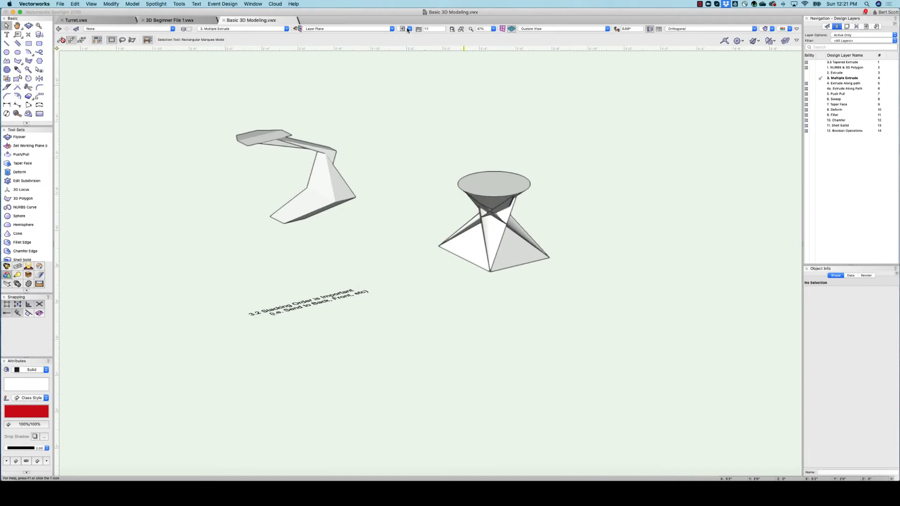
{"action": "left_click", "coordinate": [409, 29]}
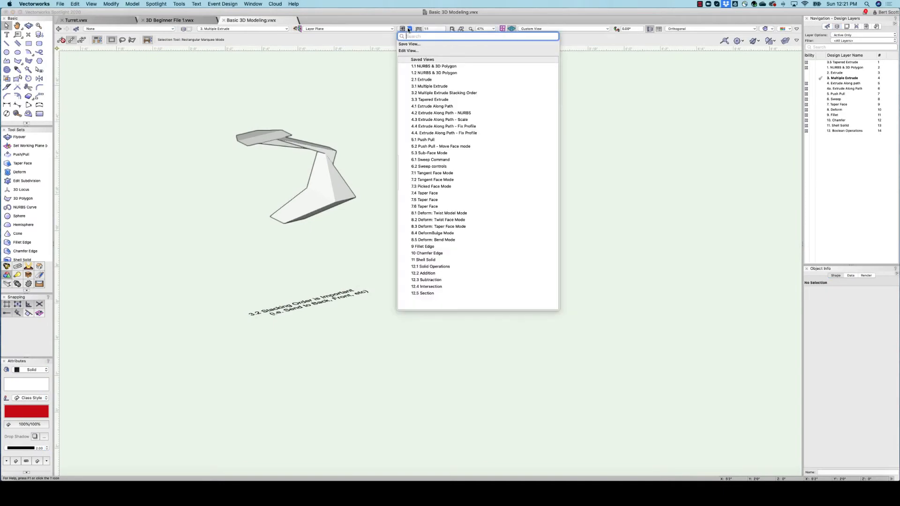
{"action": "left_click", "coordinate": [439, 100]}
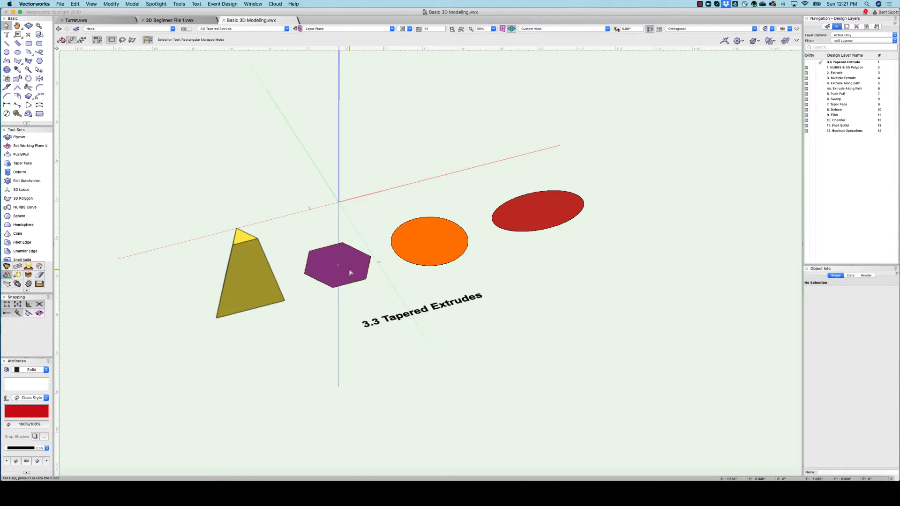
- Create a tapered extrude from the purple hexagon with a height of 4" and a taper angle of 10°
{"action": "left_click", "coordinate": [330, 253]}
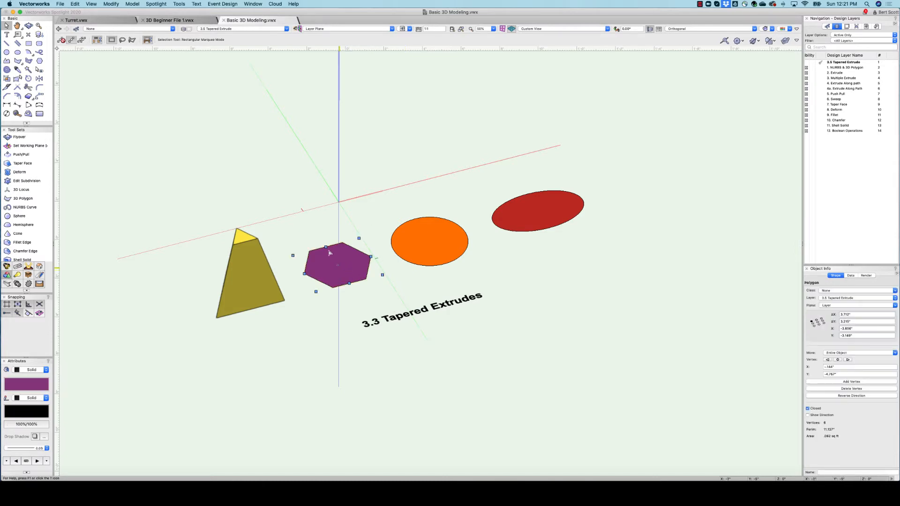
{"action": "left_click", "coordinate": [113, 5]}
{"action": "mouse_move", "coordinate": [134, 4]}
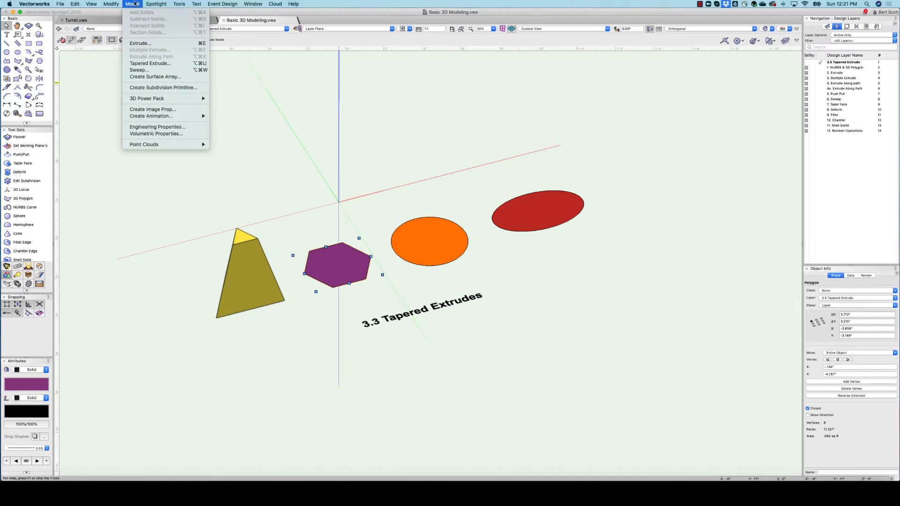
{"action": "left_click", "coordinate": [150, 63]}
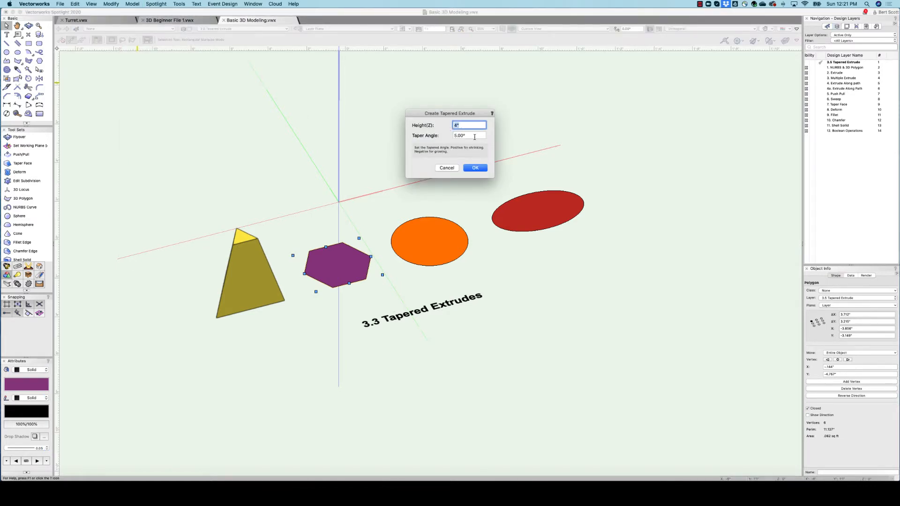
{"action": "key", "text": "Tab"}
{"action": "type", "text": "10"}
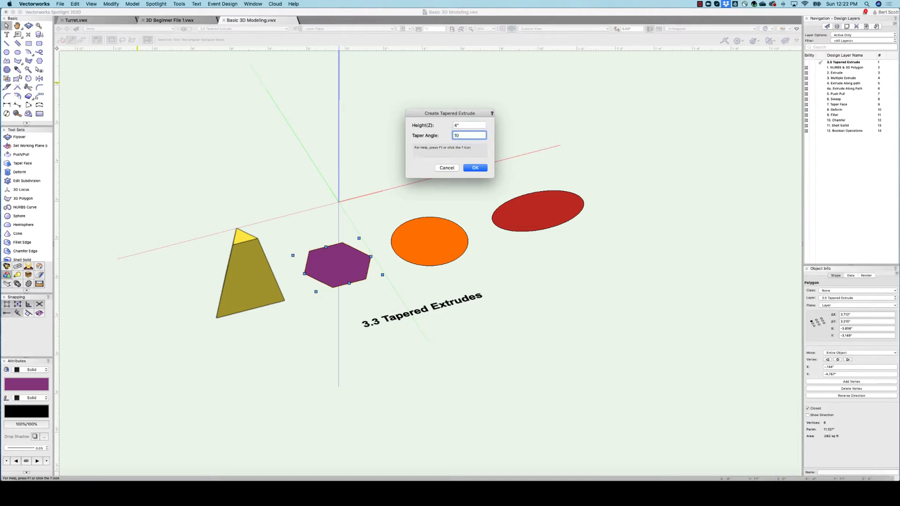
{"action": "left_click", "coordinate": [475, 168]}
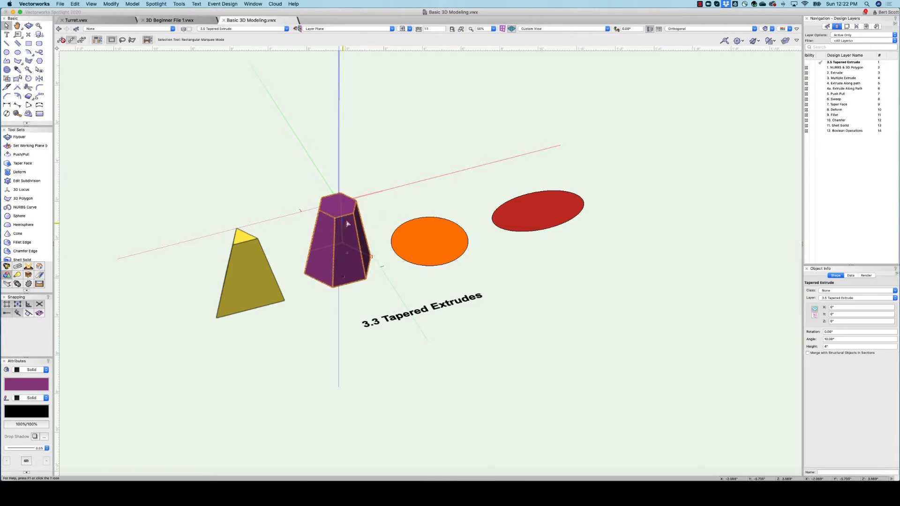
- Create a tapered extrude from the orange circle with a height of 4" and a taper angle of -10°, and deselect it
{"action": "left_click", "coordinate": [422, 234]}
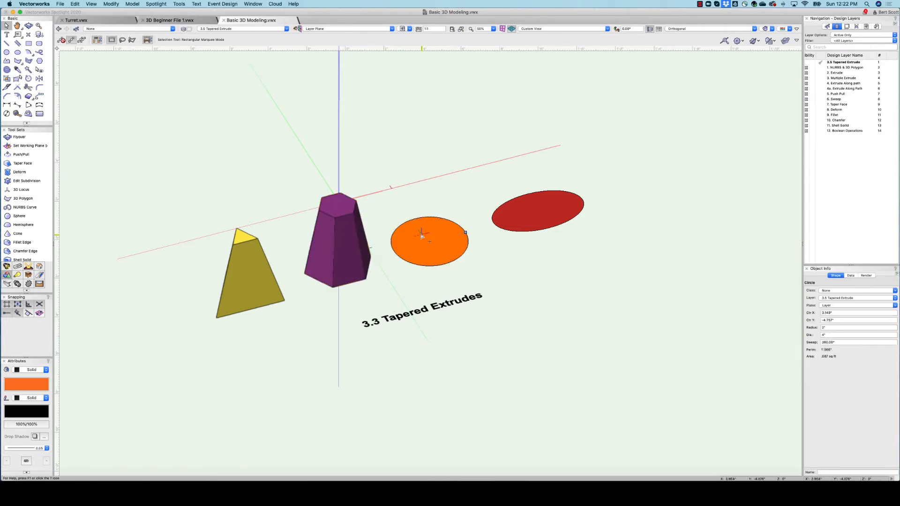
{"action": "left_click", "coordinate": [111, 5]}
{"action": "mouse_move", "coordinate": [132, 4]}
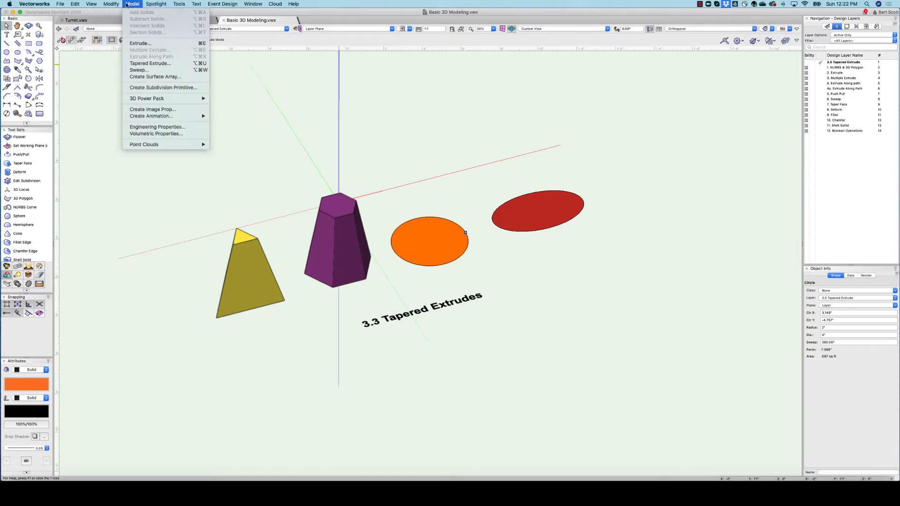
{"action": "left_click", "coordinate": [150, 65]}
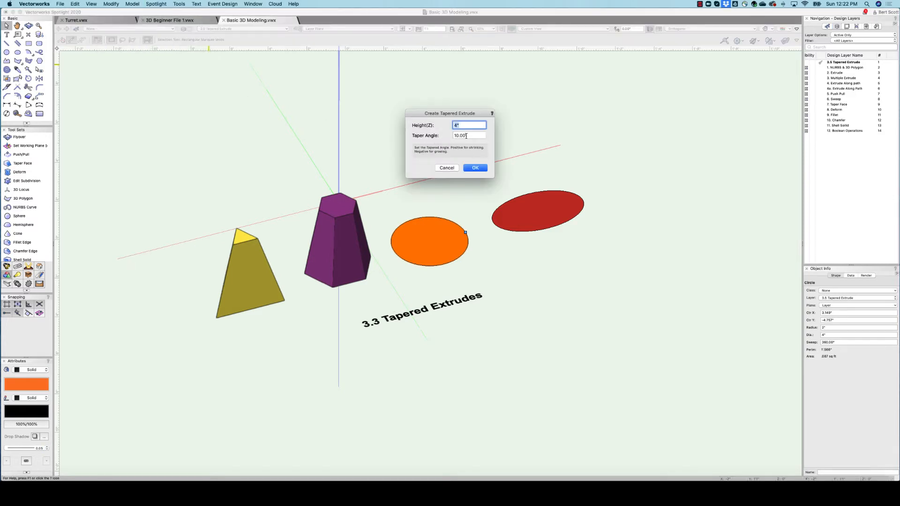
{"action": "left_click", "coordinate": [455, 136]}
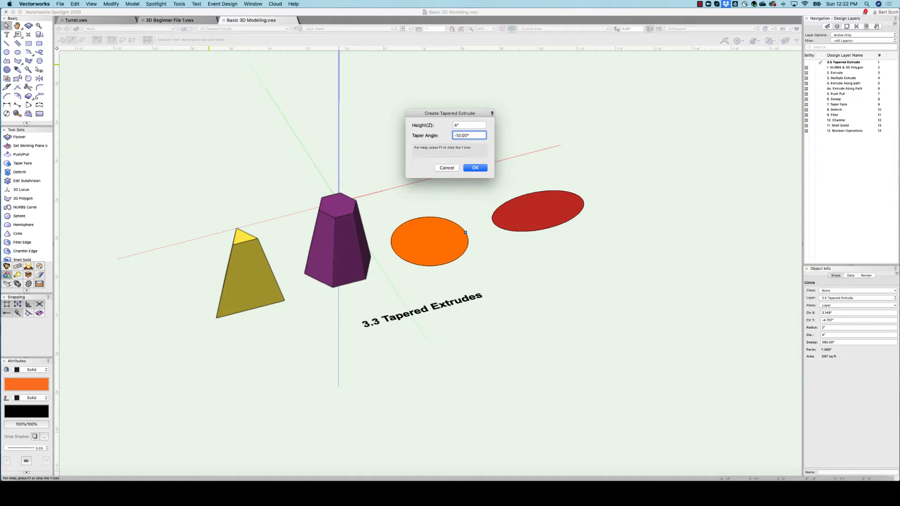
{"action": "type", "text": "-"}
{"action": "left_click", "coordinate": [475, 168]}
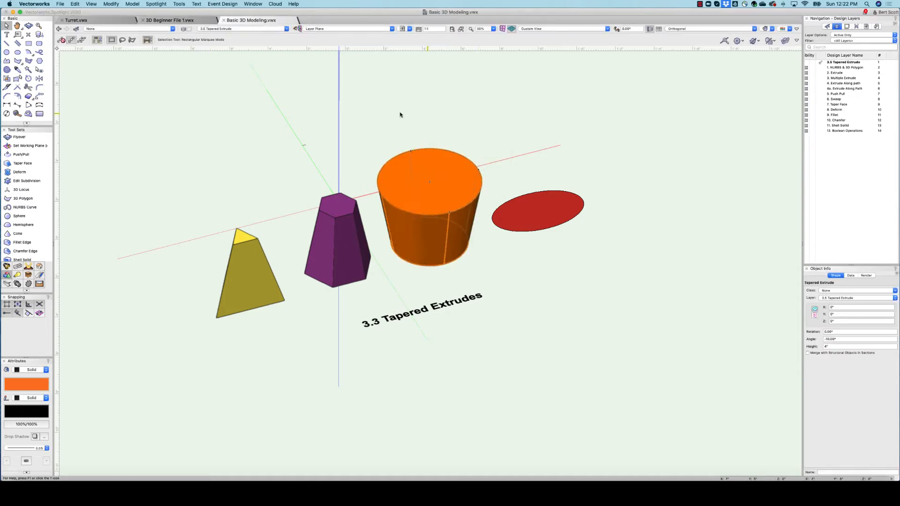
{"action": "left_click", "coordinate": [400, 115]}
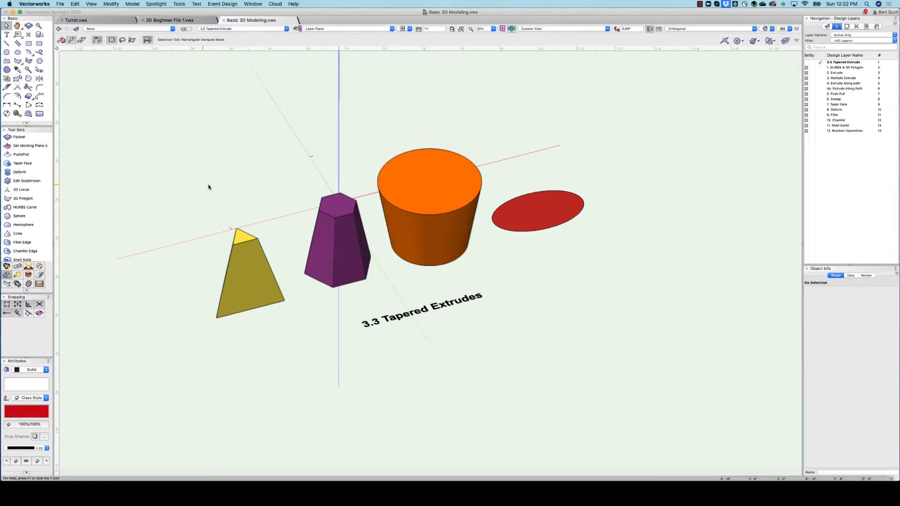
- Set the taper angle of the yellow tapered extrude to 45° and deselect it
{"action": "left_click", "coordinate": [251, 272]}
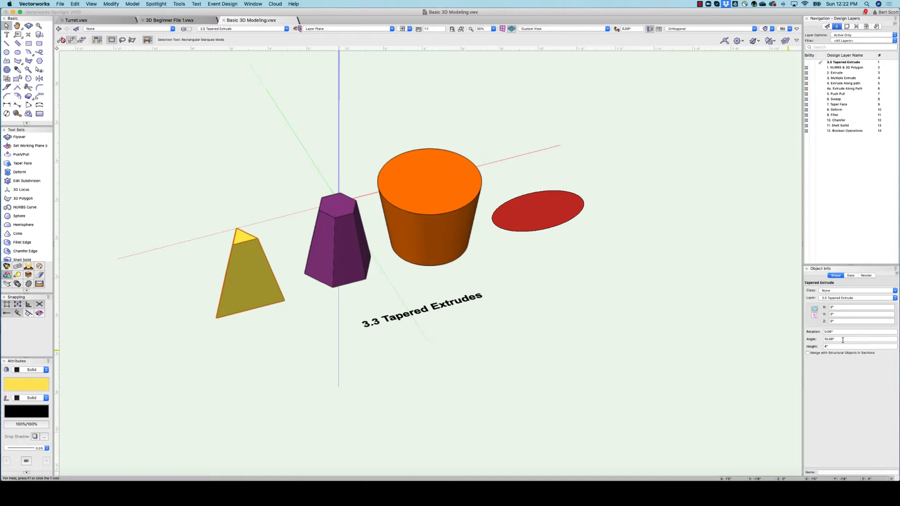
{"action": "left_click_drag", "start_coordinate": [842, 339], "coordinate": [816, 342]}
{"action": "type", "text": "45"}
{"action": "key", "text": "Return"}
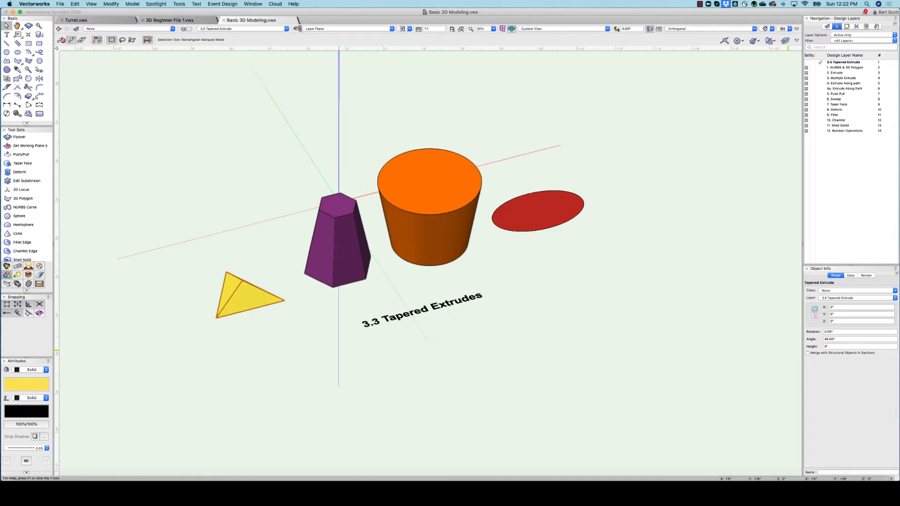
{"action": "left_click", "coordinate": [660, 344]}
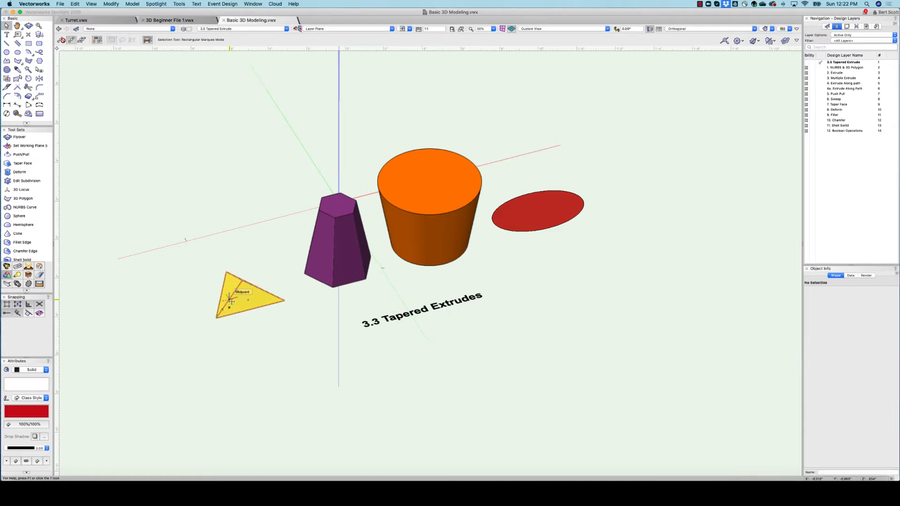
- Examine the side slopes of the yellow and purple tapered extrudes from a low side angle
{"action": "left_click", "coordinate": [237, 296]}
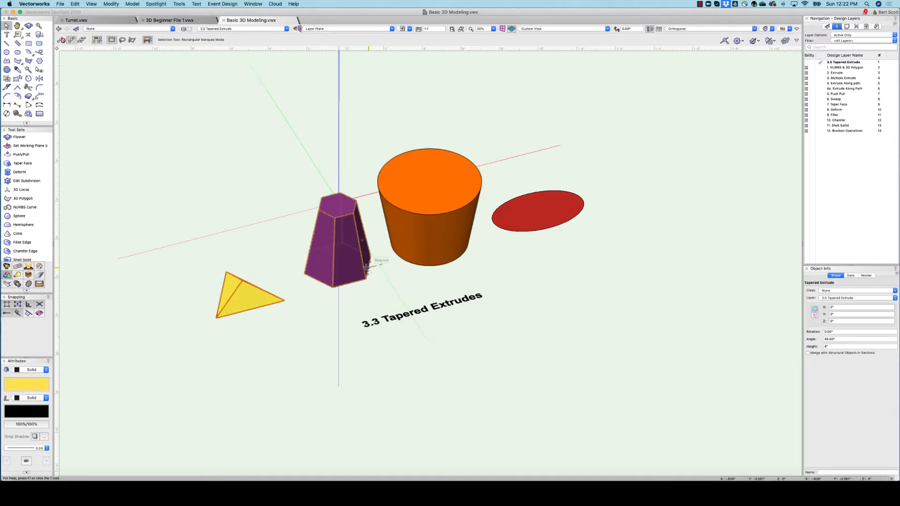
{"action": "left_click", "coordinate": [28, 26]}
{"action": "left_click_drag", "start_coordinate": [247, 281], "coordinate": [225, 210]}
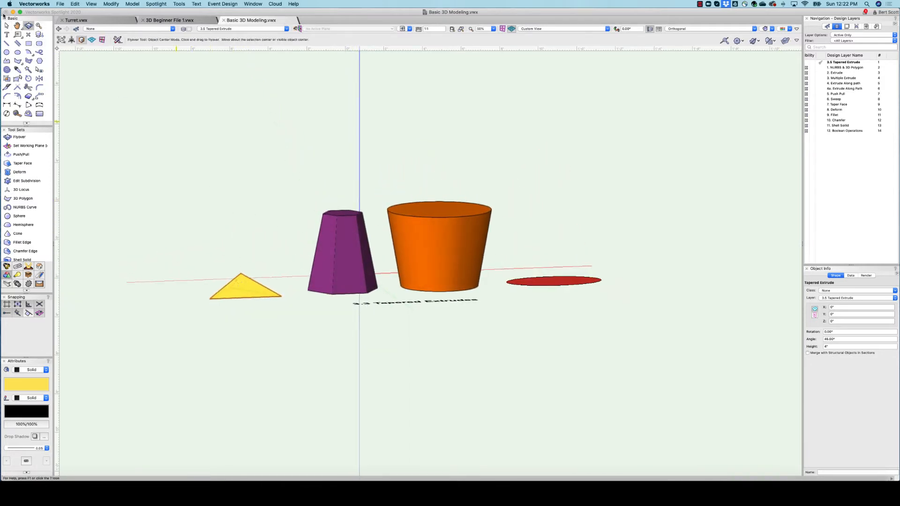
{"action": "key", "text": "x"}
{"action": "left_click", "coordinate": [345, 246]}
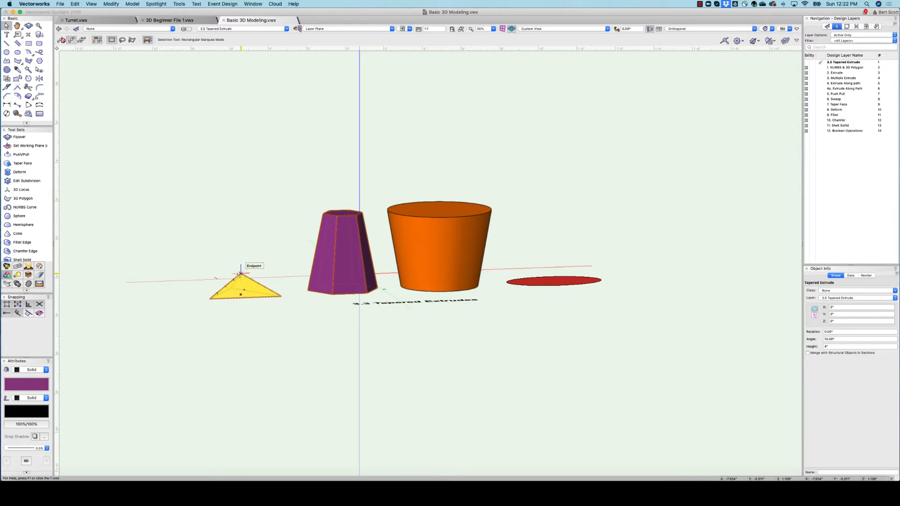
{"action": "left_click", "coordinate": [28, 26]}
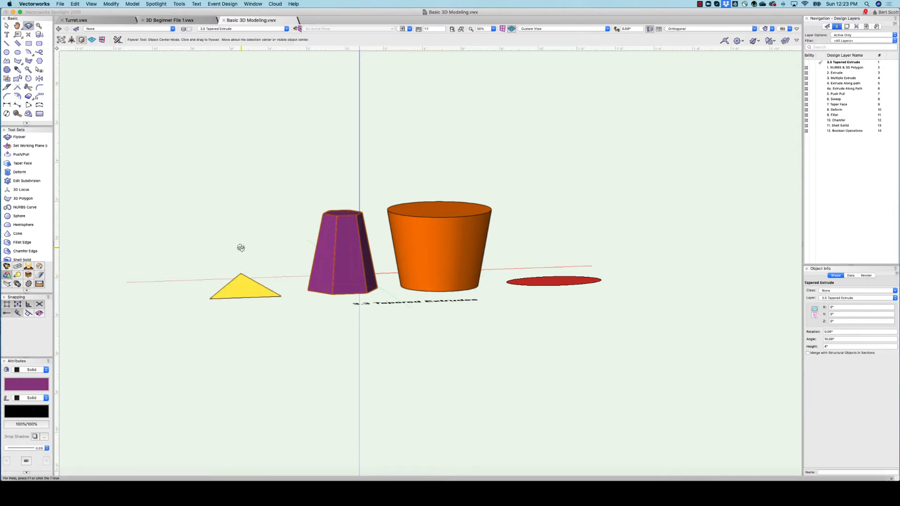
{"action": "left_click_drag", "start_coordinate": [242, 280], "coordinate": [261, 313]}
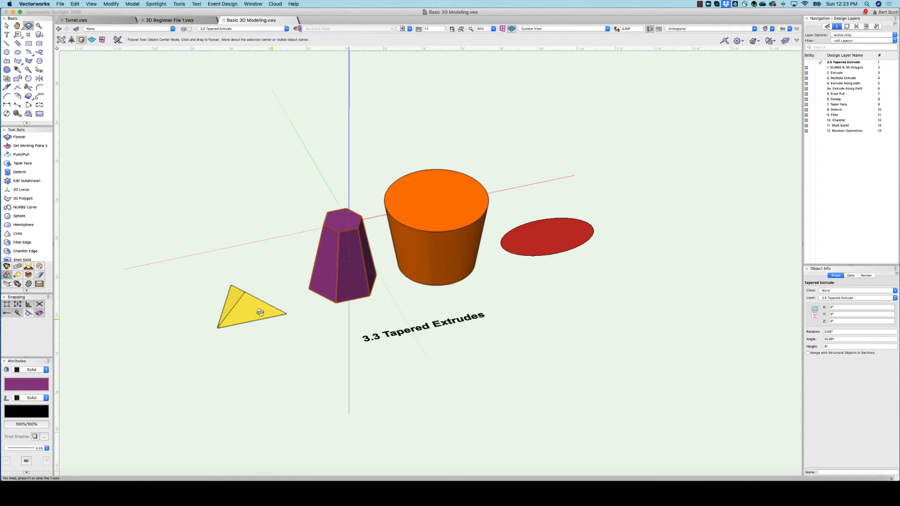
- Set the taper angle of the yellow tapered extrude to -45° and inspect its shape from the side
{"action": "left_click", "coordinate": [8, 27]}
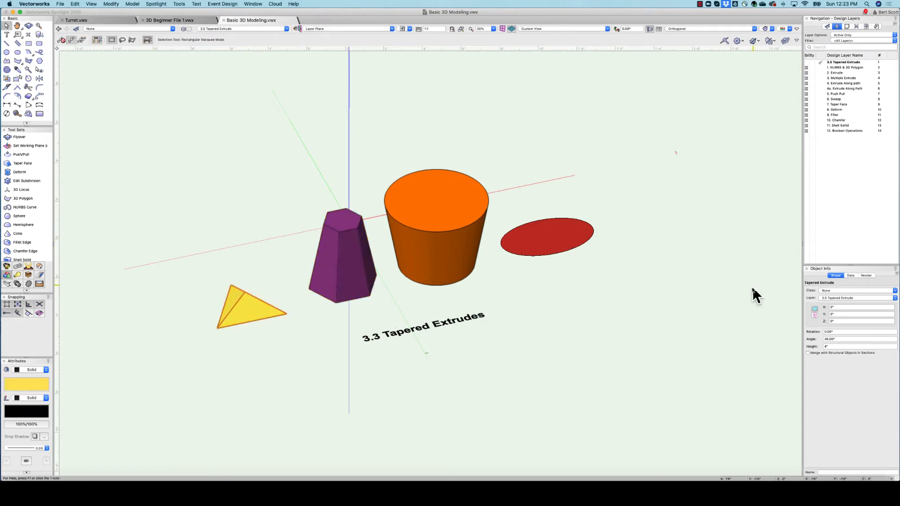
{"action": "left_click", "coordinate": [826, 340]}
{"action": "type", "text": "-"}
{"action": "key", "text": "Return"}
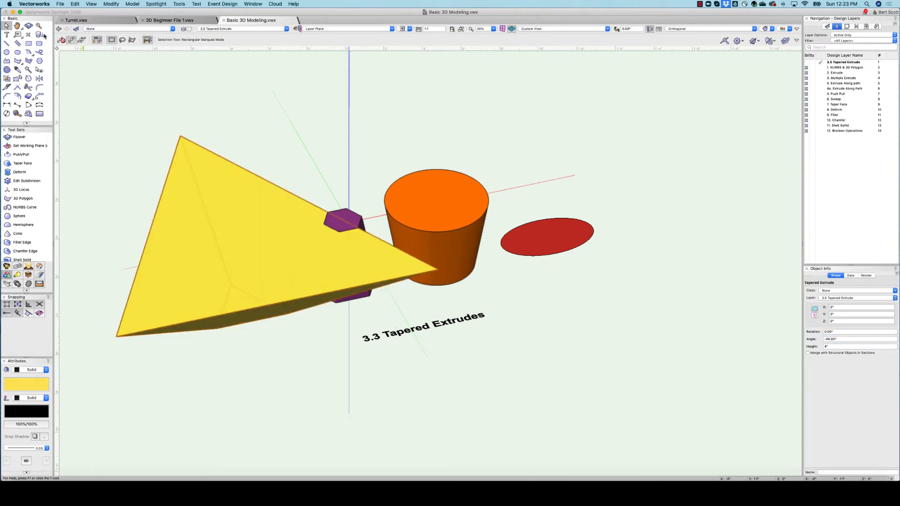
{"action": "left_click", "coordinate": [28, 25]}
{"action": "left_click_drag", "start_coordinate": [349, 343], "coordinate": [324, 243]}
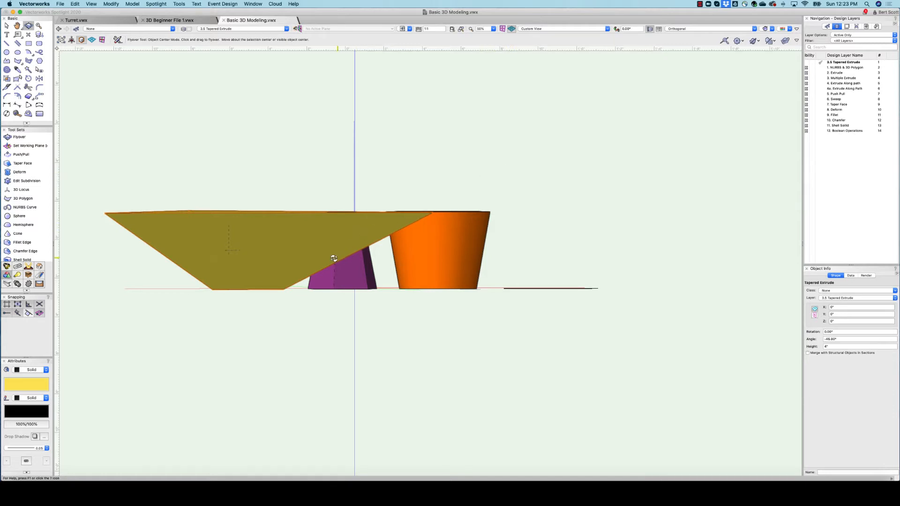
{"action": "left_click_drag", "start_coordinate": [270, 262], "coordinate": [285, 300]}
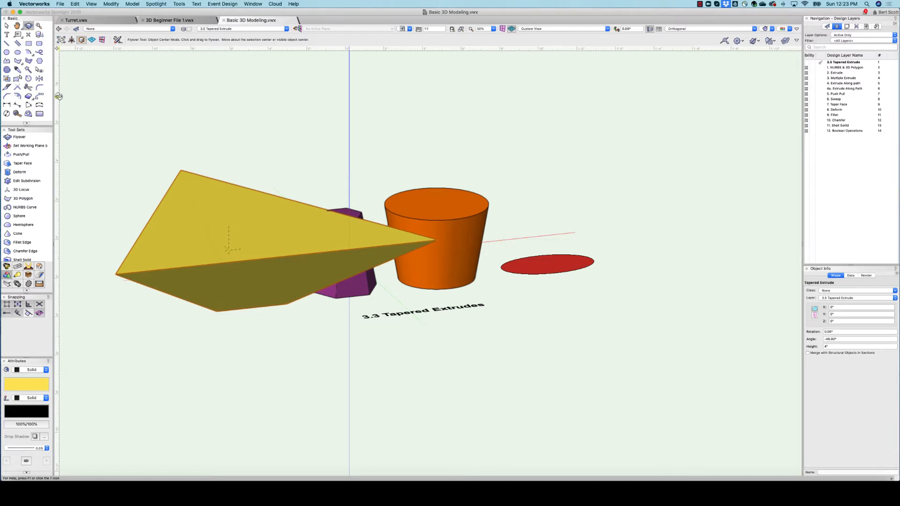
- Set the taper angle of the yellow tapered extrude back to 45°
{"action": "left_click", "coordinate": [6, 27]}
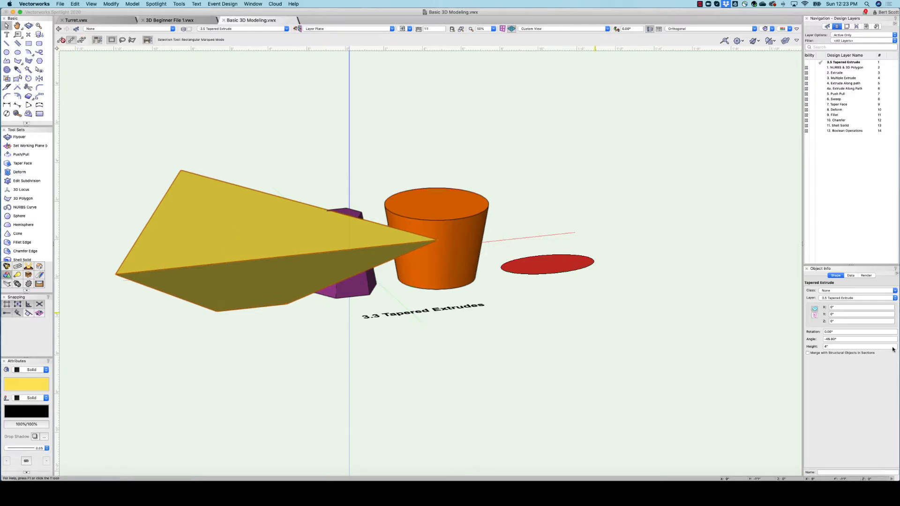
{"action": "left_click", "coordinate": [842, 340]}
{"action": "type", "text": "45"}
{"action": "key", "text": "Return"}
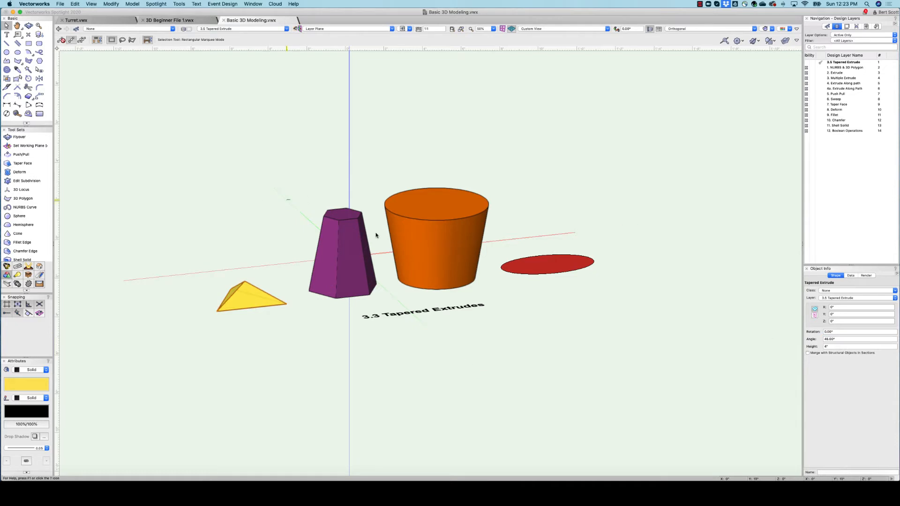
{"action": "left_click", "coordinate": [554, 264]}
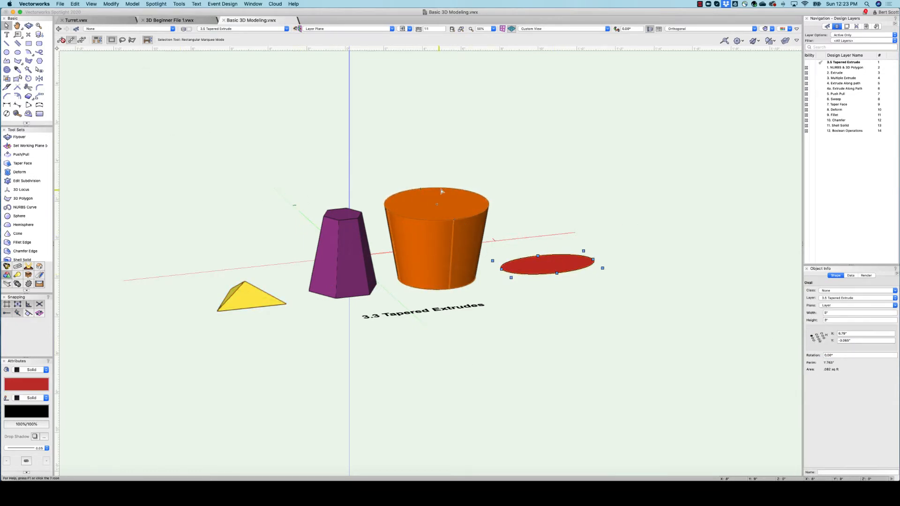
{"action": "left_click", "coordinate": [31, 26]}
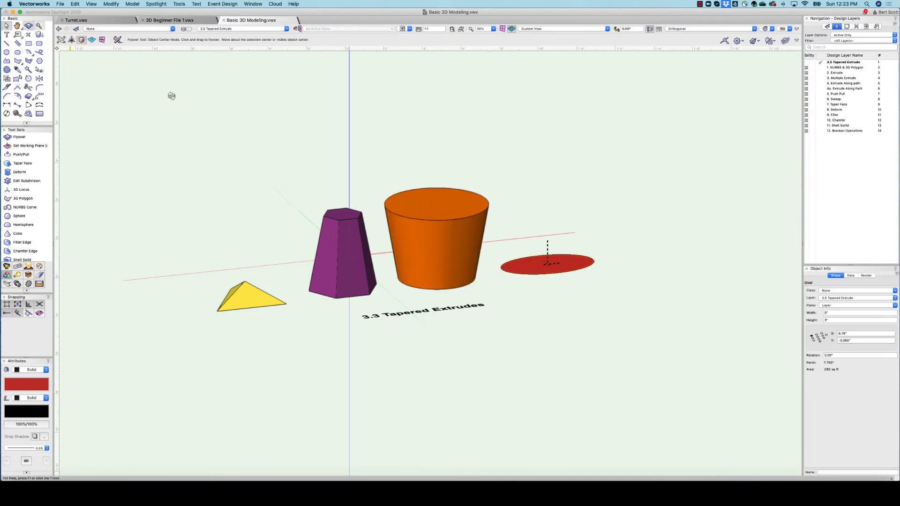
{"action": "left_click_drag", "start_coordinate": [424, 243], "coordinate": [436, 309]}
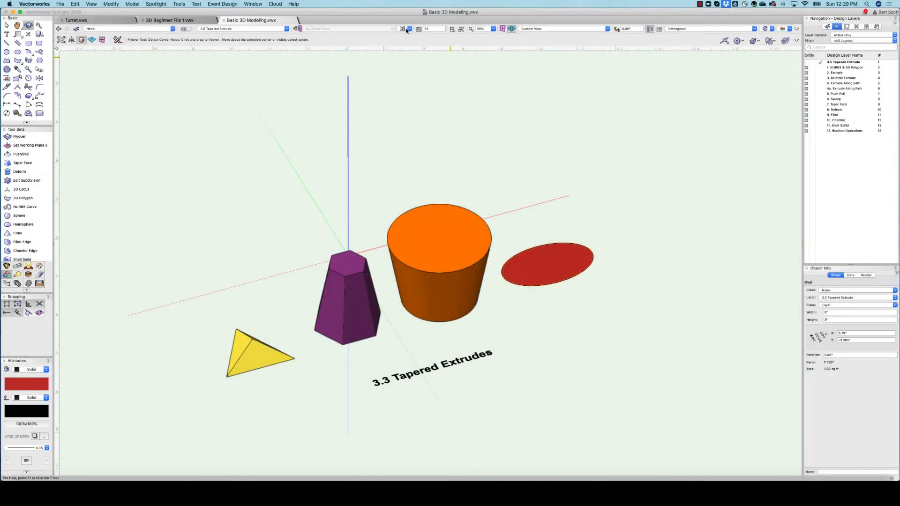
- Go to the saved view 4.1 Extrude Along Path
{"action": "left_click", "coordinate": [406, 30]}
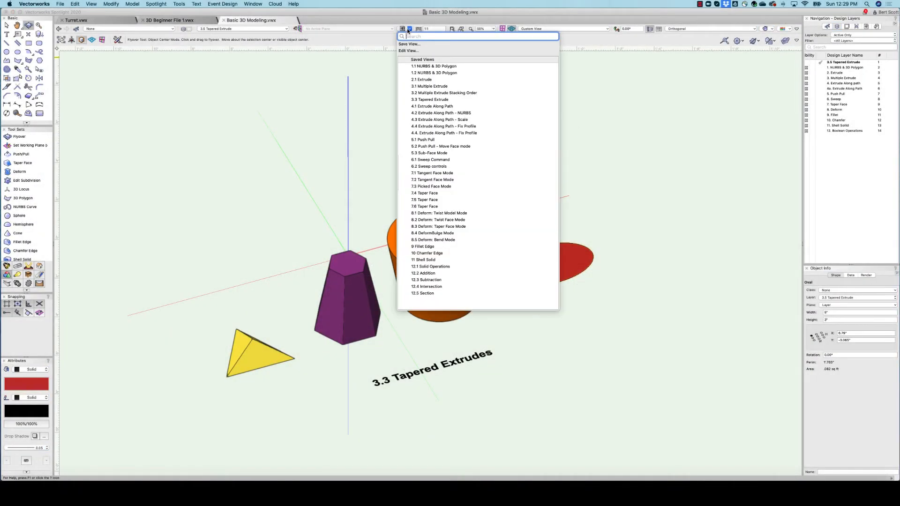
{"action": "left_click", "coordinate": [429, 106]}
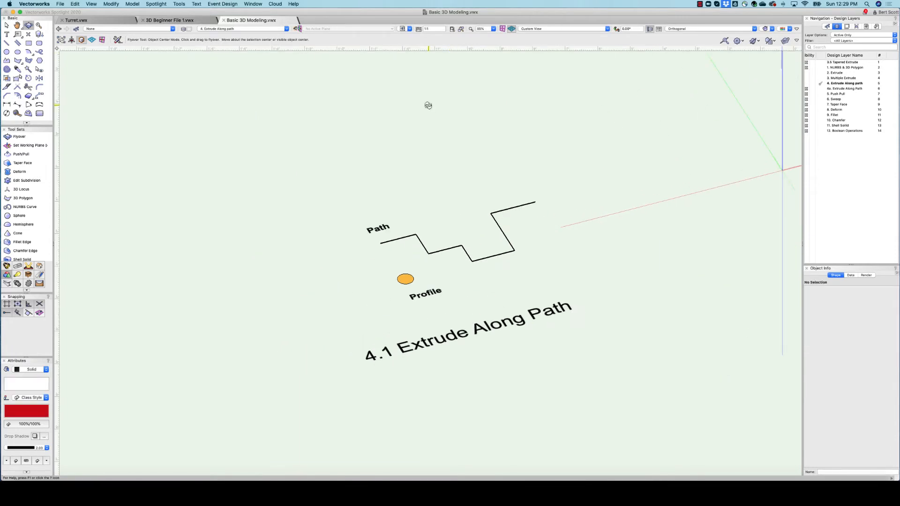
{"action": "left_click", "coordinate": [7, 25]}
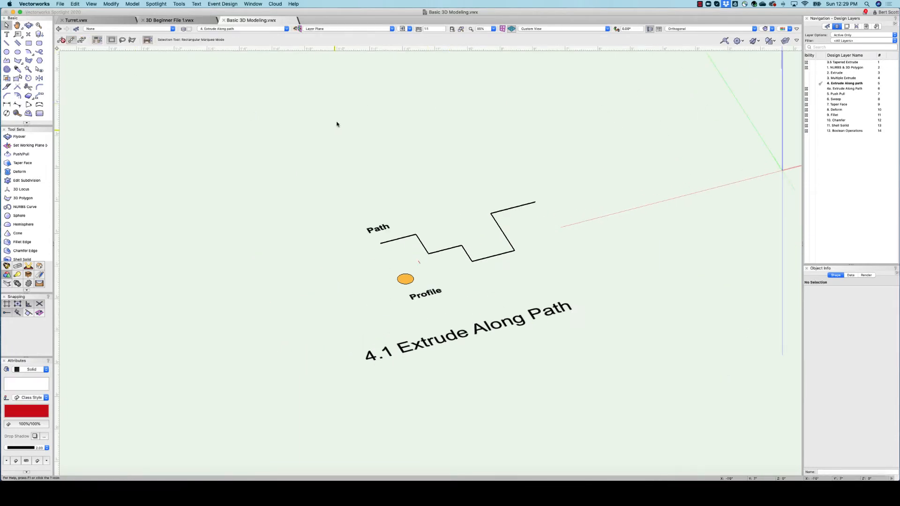
- Extrude the orange profile circle along the zigzag polygon as path, with Fix Profile off, and deselect the result
{"action": "scroll", "coordinate": [579, 308], "scroll_direction": "up", "scroll_amount": 1}
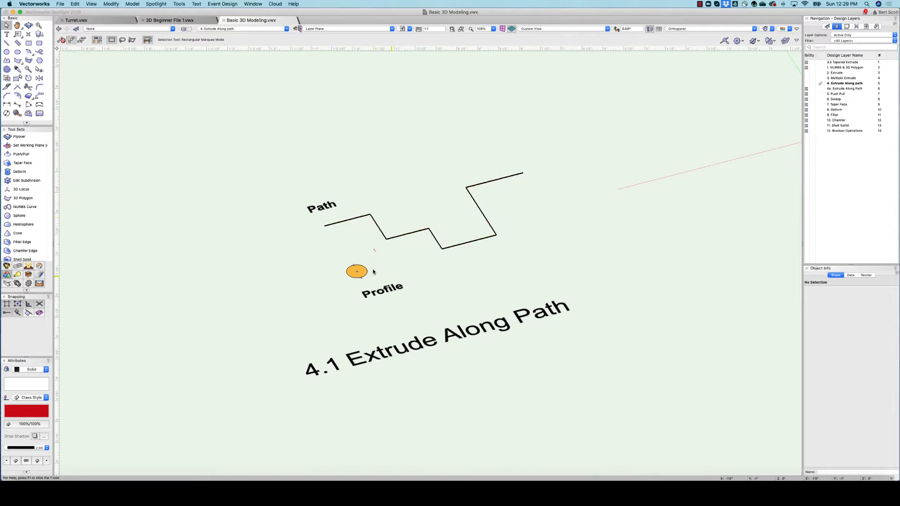
{"action": "left_click_drag", "start_coordinate": [333, 241], "coordinate": [375, 238]}
{"action": "scroll", "coordinate": [535, 260], "scroll_direction": "up", "scroll_amount": 2}
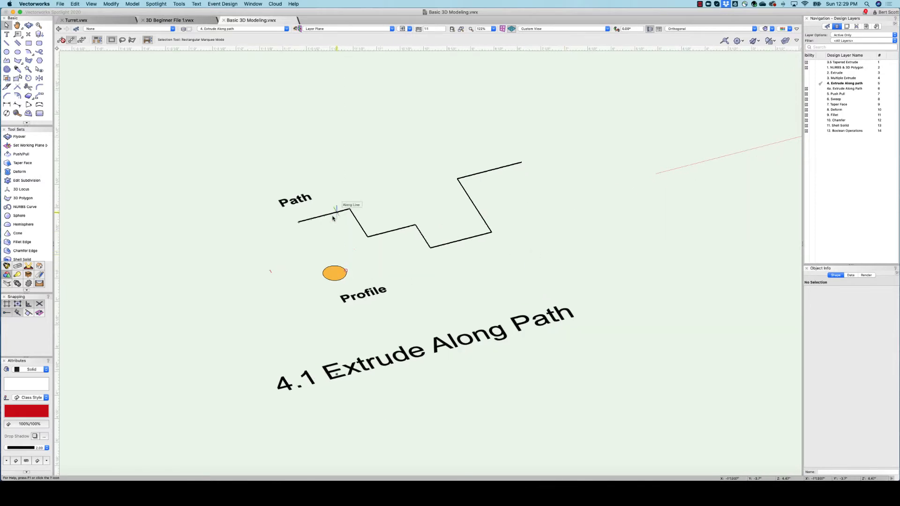
{"action": "scroll", "coordinate": [335, 213], "scroll_direction": "down", "scroll_amount": 2}
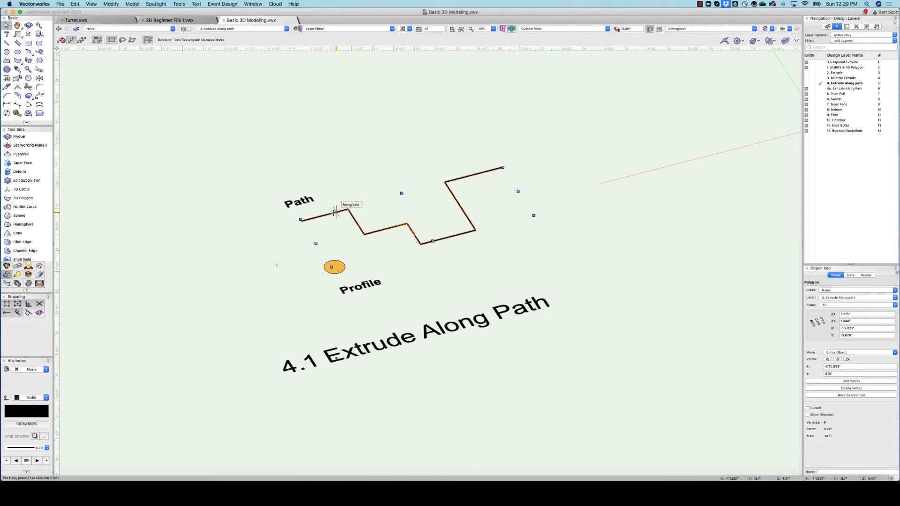
{"action": "left_click", "coordinate": [333, 266], "text": "shift"}
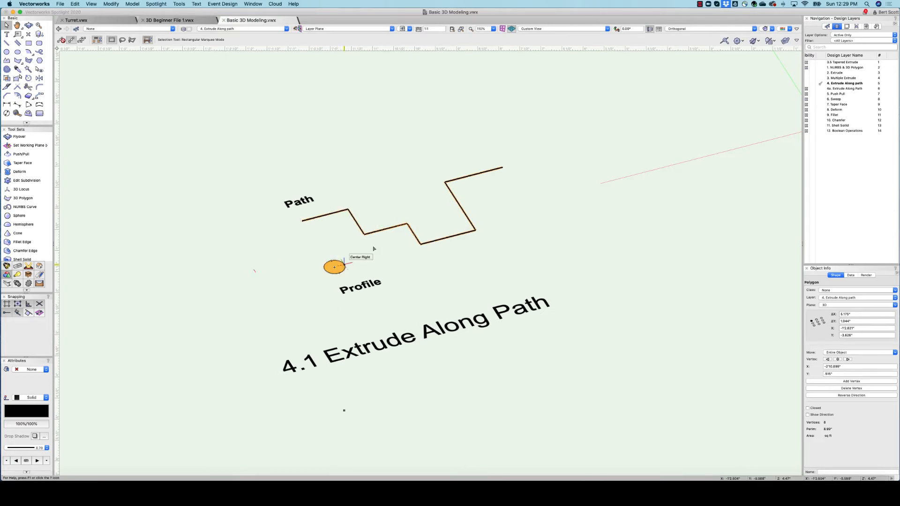
{"action": "left_click", "coordinate": [136, 4]}
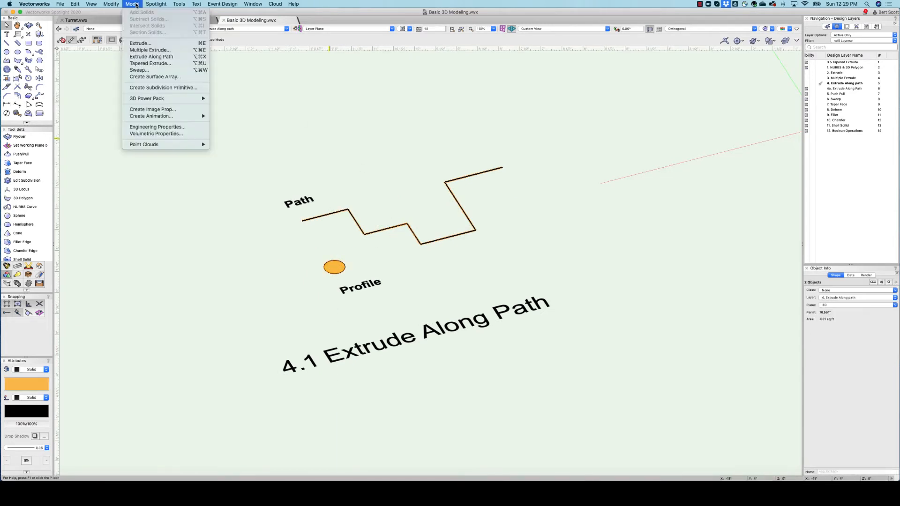
{"action": "left_click", "coordinate": [162, 56]}
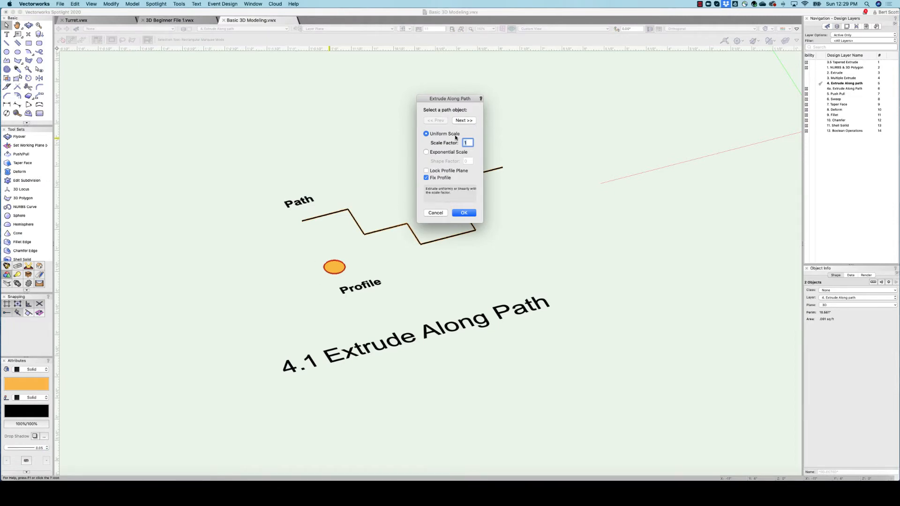
{"action": "left_click", "coordinate": [461, 120]}
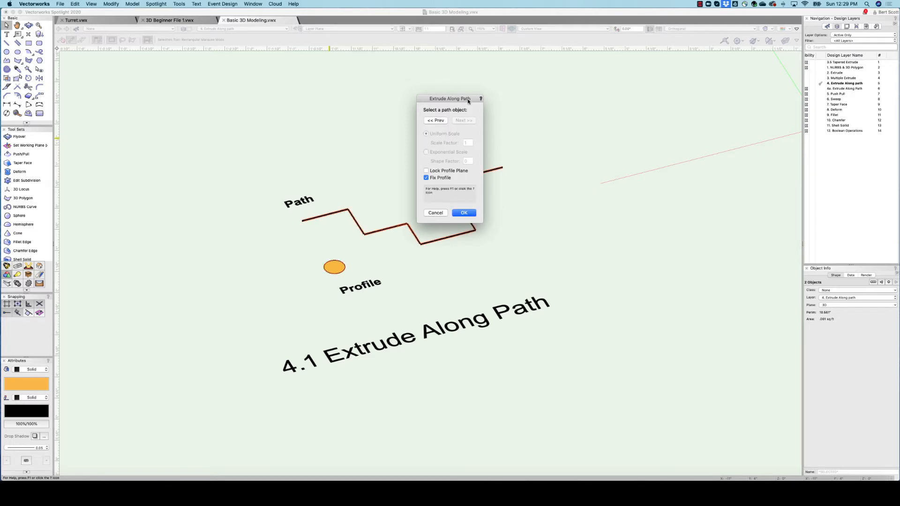
{"action": "left_click", "coordinate": [430, 180]}
{"action": "left_click_drag", "start_coordinate": [471, 100], "coordinate": [604, 101]}
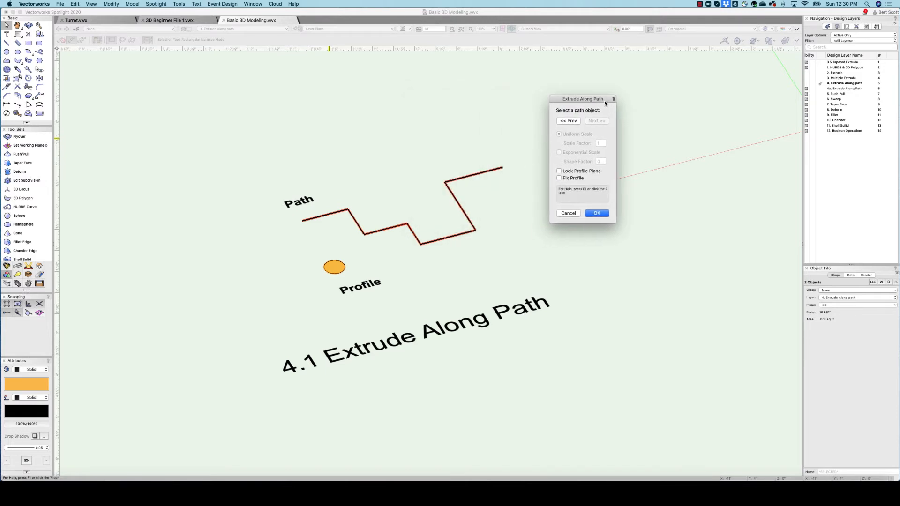
{"action": "left_click", "coordinate": [598, 214]}
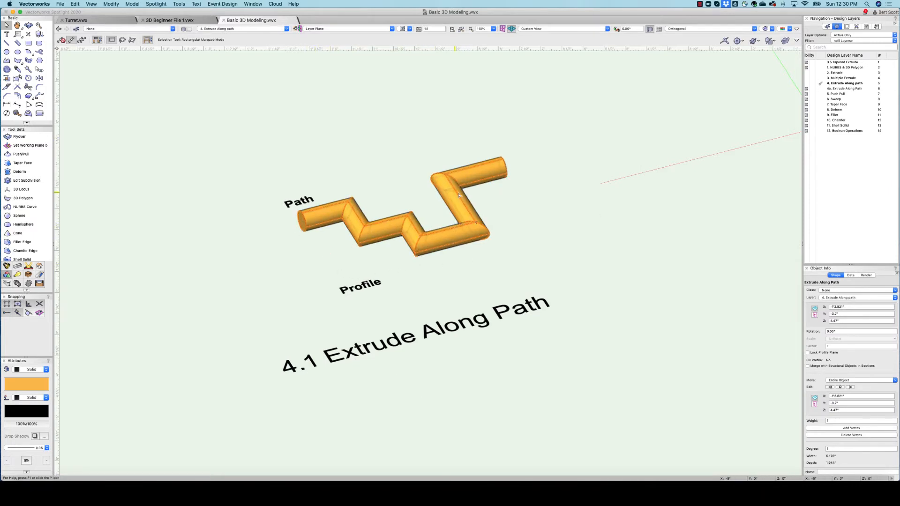
{"action": "left_click", "coordinate": [600, 151]}
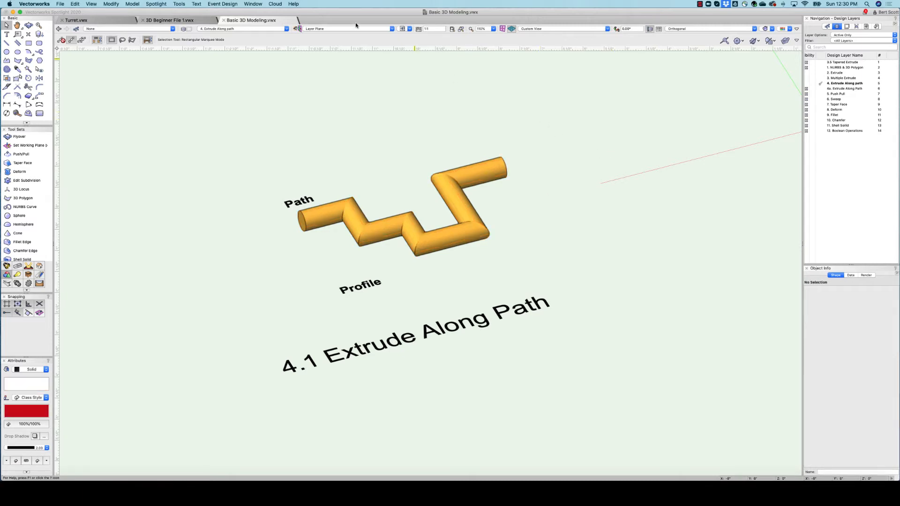
- Go to the saved view 4.3 Extrude Along Path - Scale
{"action": "left_click", "coordinate": [409, 29]}
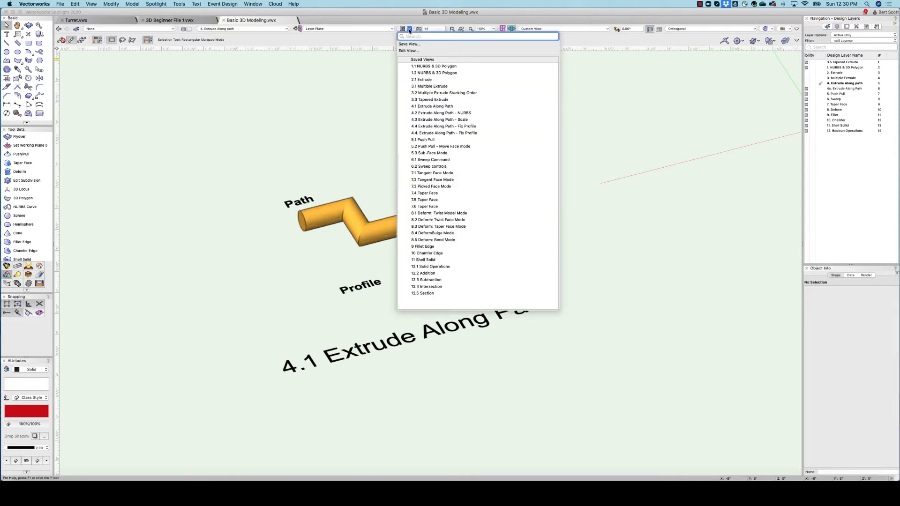
{"action": "left_click", "coordinate": [429, 119]}
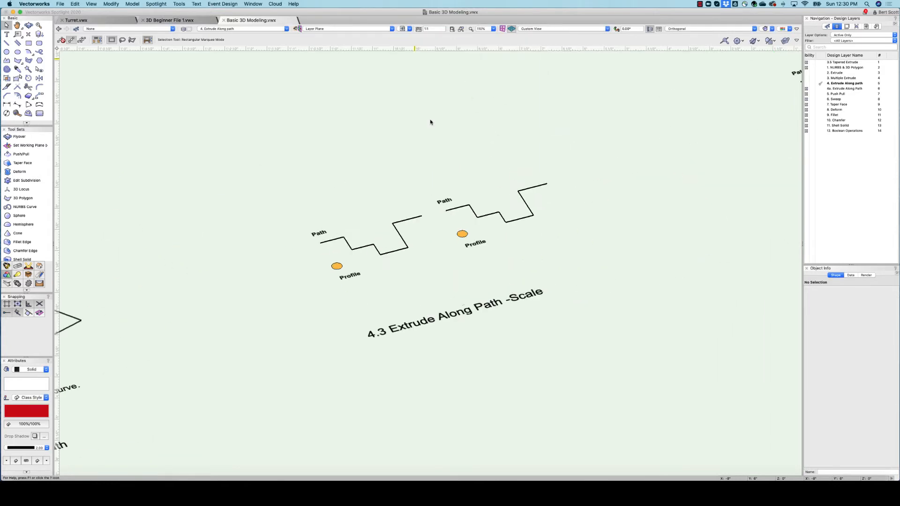
{"action": "scroll", "coordinate": [421, 268], "scroll_direction": "up", "scroll_amount": 3}
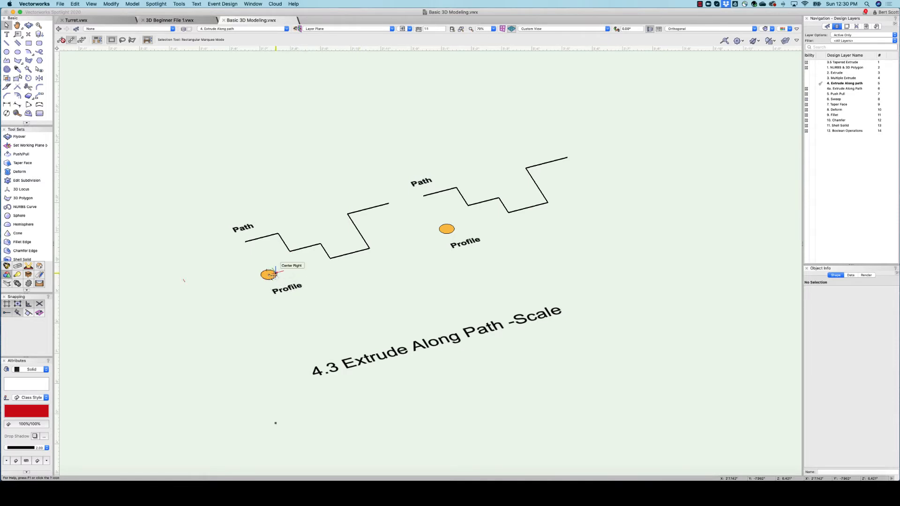
- Try to extrude the left profile circle along the left zigzag path with a uniform scale factor of 2
{"action": "left_click", "coordinate": [274, 275]}
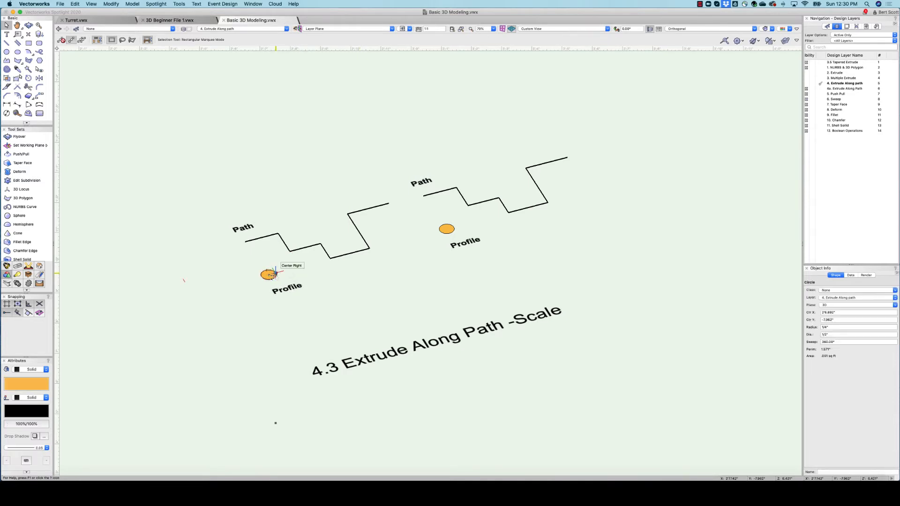
{"action": "left_click", "coordinate": [304, 249], "text": "shift"}
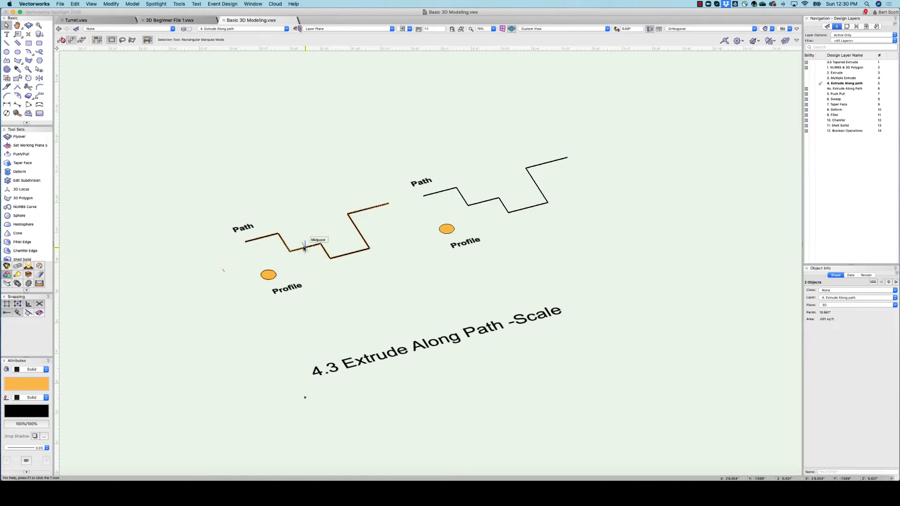
{"action": "left_click", "coordinate": [134, 3]}
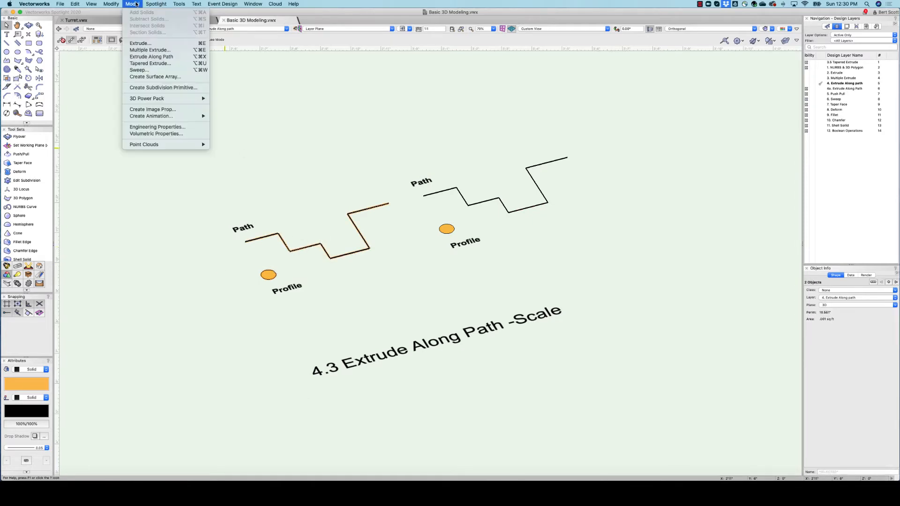
{"action": "left_click", "coordinate": [168, 57]}
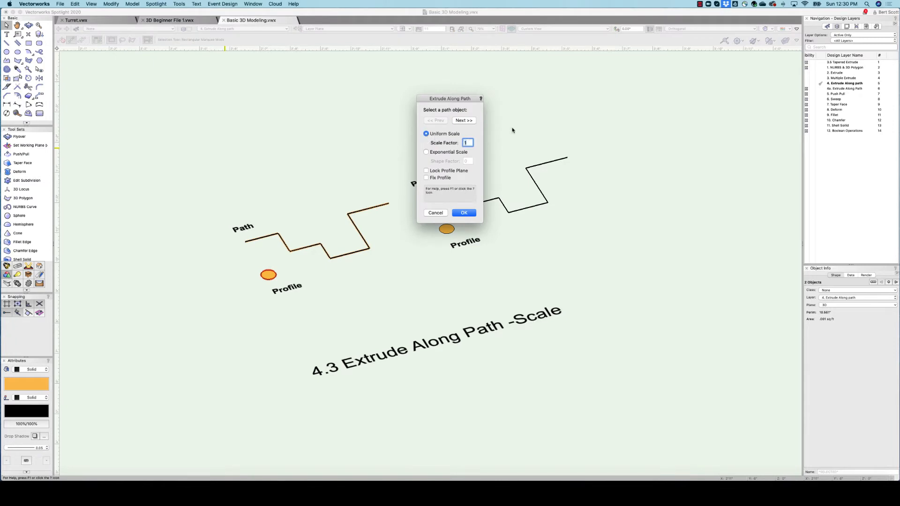
{"action": "type", "text": "2"}
{"action": "left_click", "coordinate": [460, 122]}
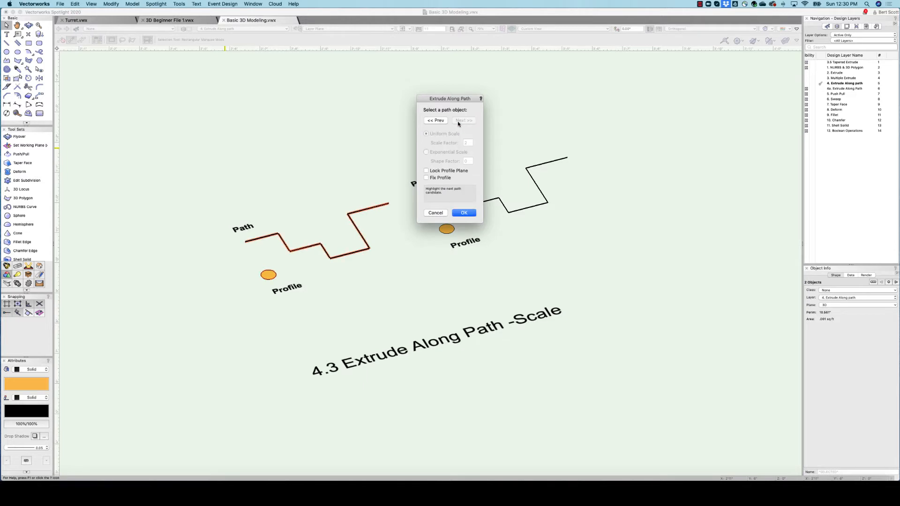
{"action": "left_click", "coordinate": [462, 214]}
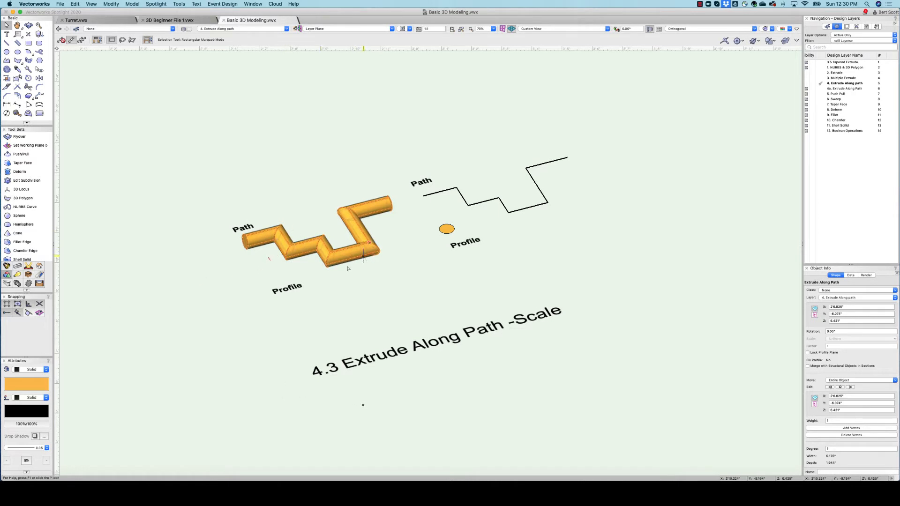
{"action": "scroll", "coordinate": [319, 285], "scroll_direction": "up", "scroll_amount": 2}
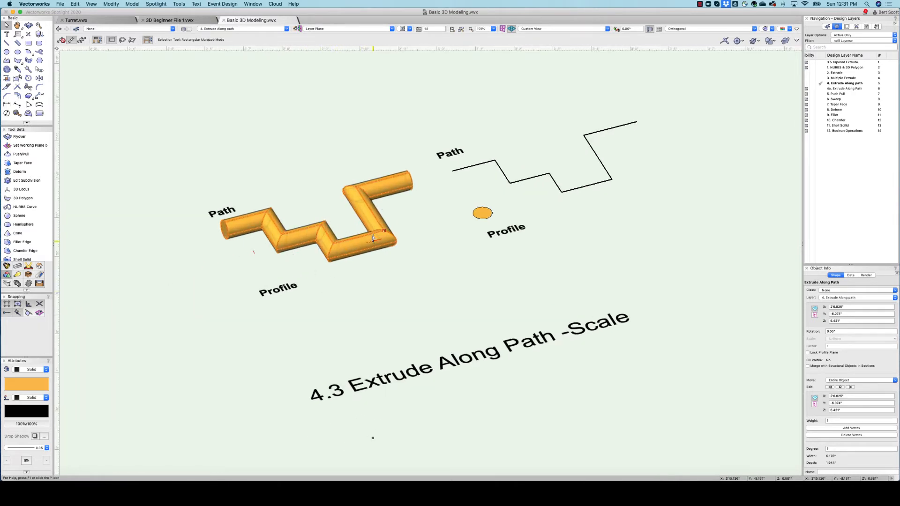
- Undo the last view change and the extrude along the left zigzag path
{"action": "left_click", "coordinate": [76, 5]}
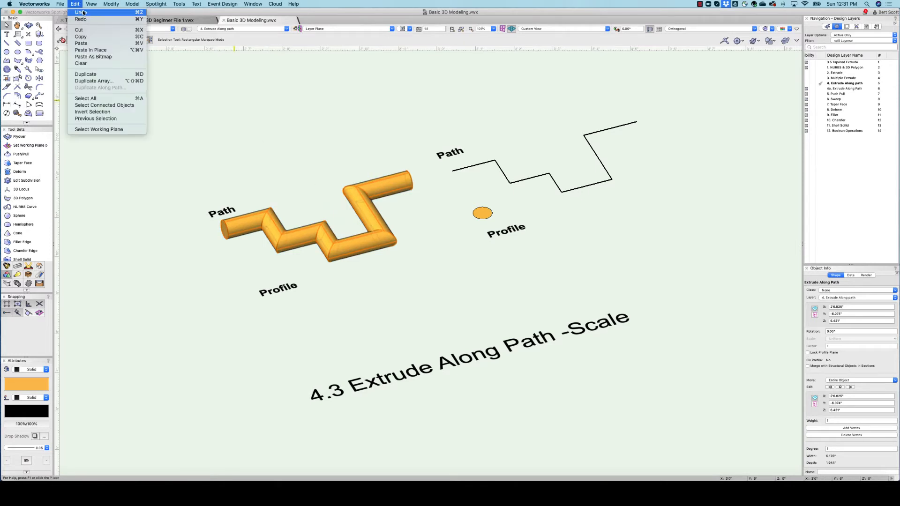
{"action": "left_click", "coordinate": [82, 12]}
{"action": "left_click", "coordinate": [75, 4]}
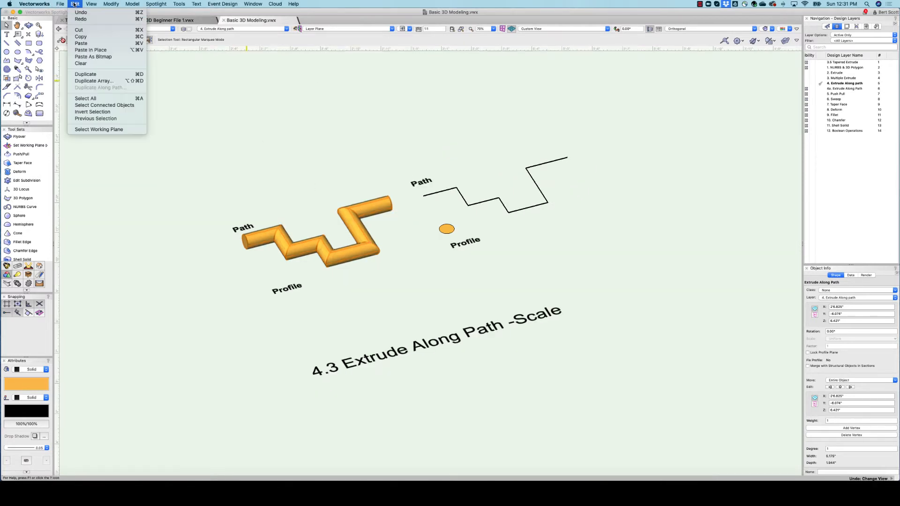
{"action": "left_click", "coordinate": [83, 12]}
- Apply Bezier Spline Smoothing to the left zigzag path polygon
{"action": "left_click", "coordinate": [348, 213]}
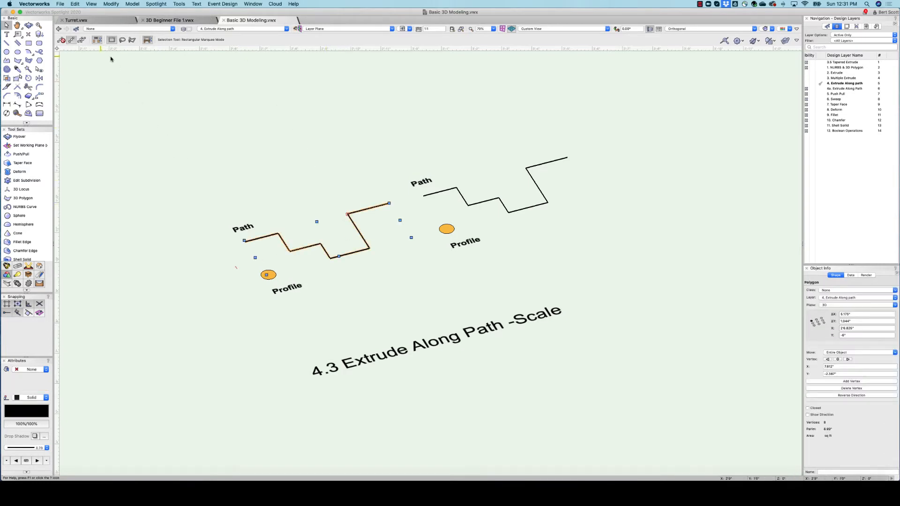
{"action": "left_click", "coordinate": [76, 4]}
{"action": "mouse_move", "coordinate": [110, 5]}
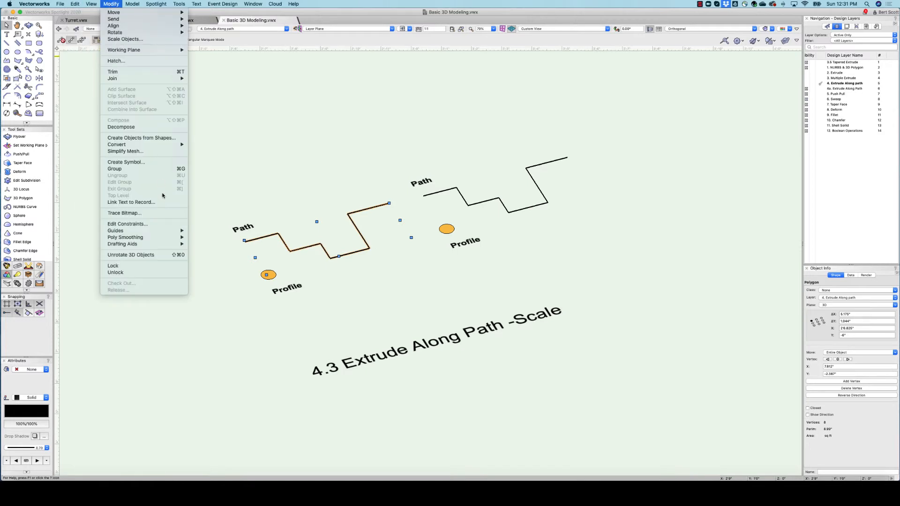
{"action": "mouse_move", "coordinate": [153, 239]}
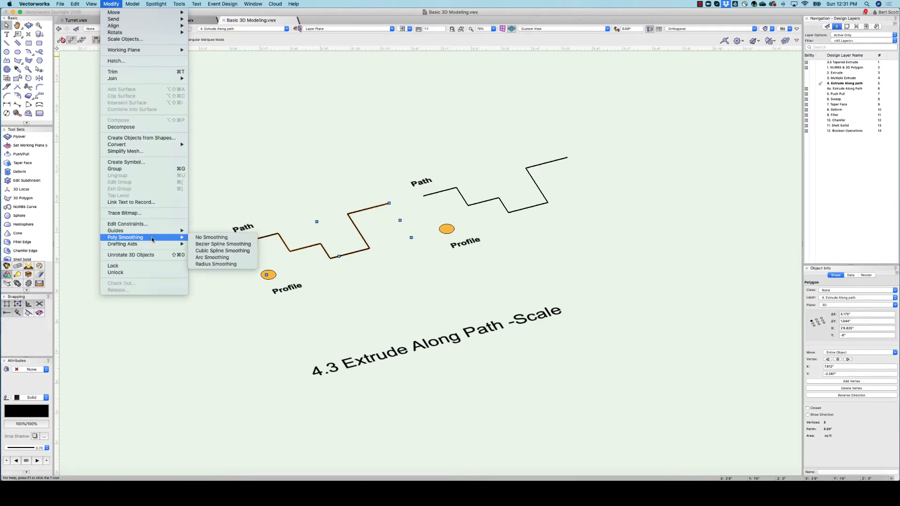
{"action": "left_click", "coordinate": [220, 245]}
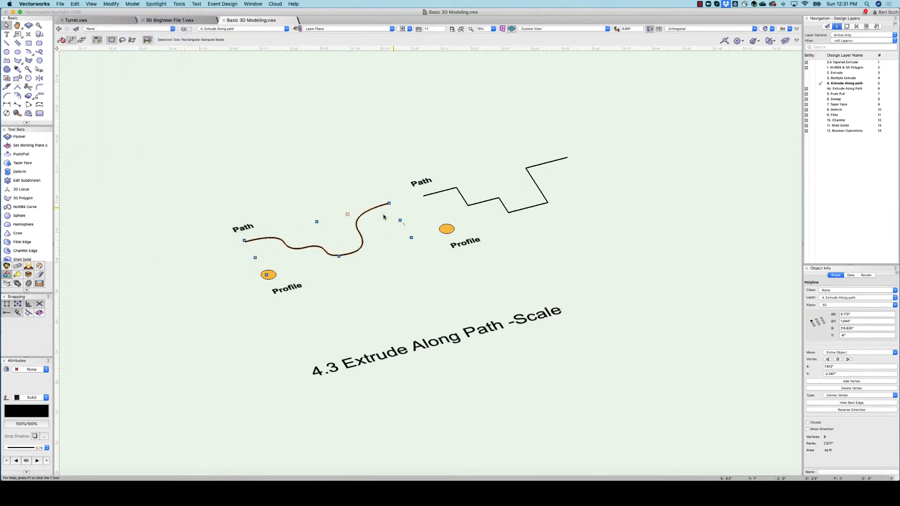
- Apply Bezier Spline Smoothing to the right zigzag path polygon and clear the selection
{"action": "left_click", "coordinate": [464, 197]}
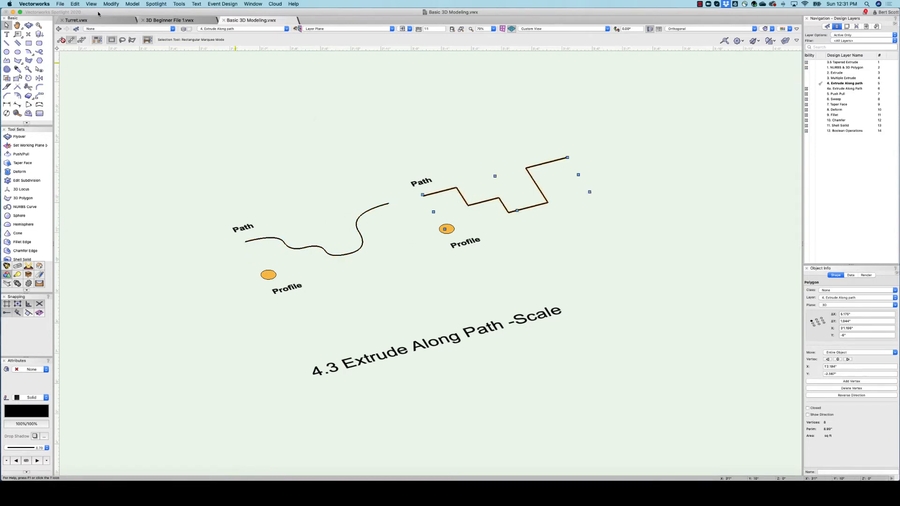
{"action": "left_click", "coordinate": [111, 4]}
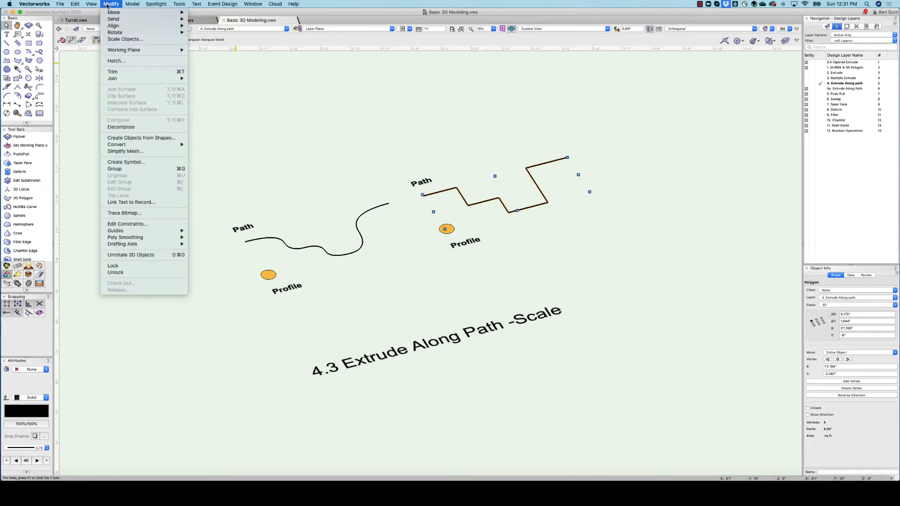
{"action": "mouse_move", "coordinate": [131, 238]}
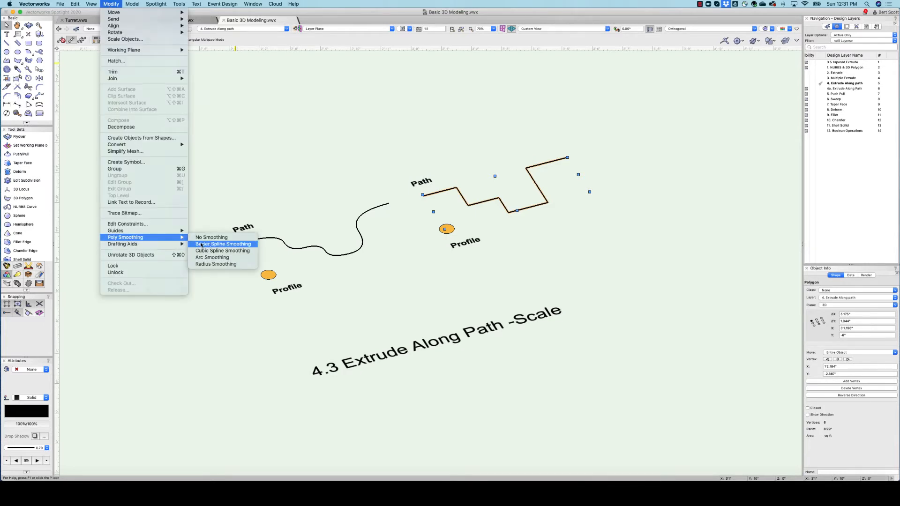
{"action": "left_click", "coordinate": [220, 244]}
{"action": "left_click", "coordinate": [318, 272]}
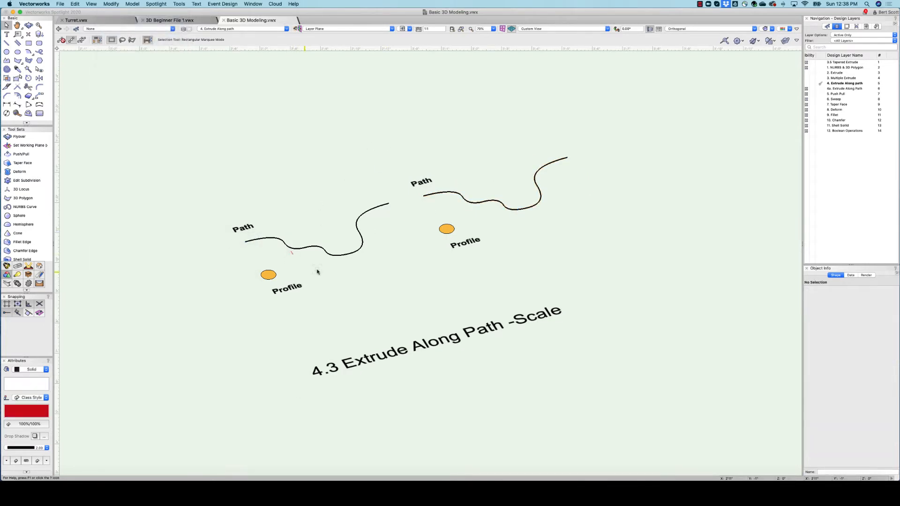
- Extrude the left profile circle along the left smoothed path with Uniform Scale at factor 2, and deselect the result
{"action": "left_click", "coordinate": [334, 255]}
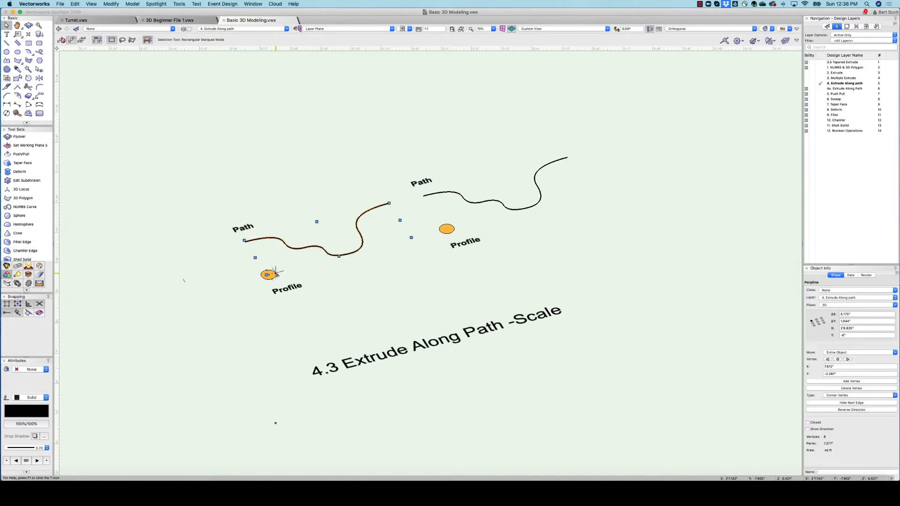
{"action": "left_click", "coordinate": [268, 274], "text": "shift"}
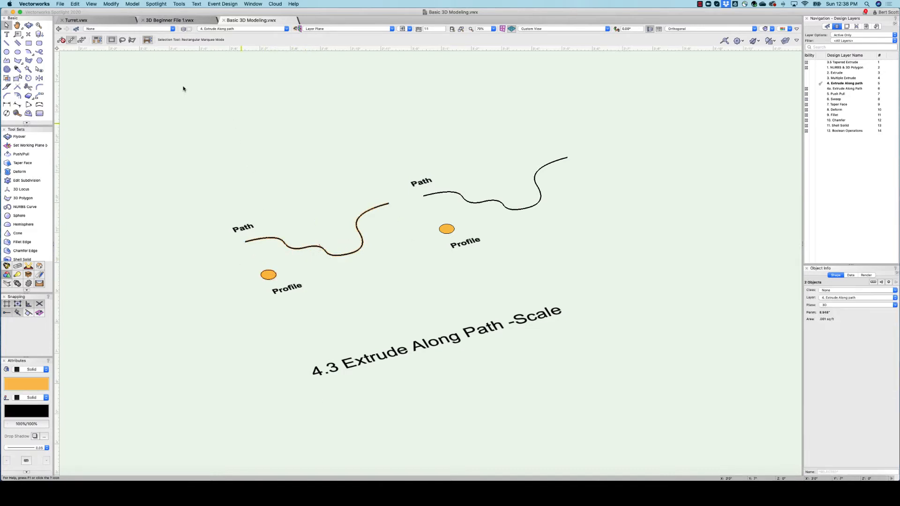
{"action": "left_click", "coordinate": [133, 4]}
{"action": "left_click", "coordinate": [165, 59]}
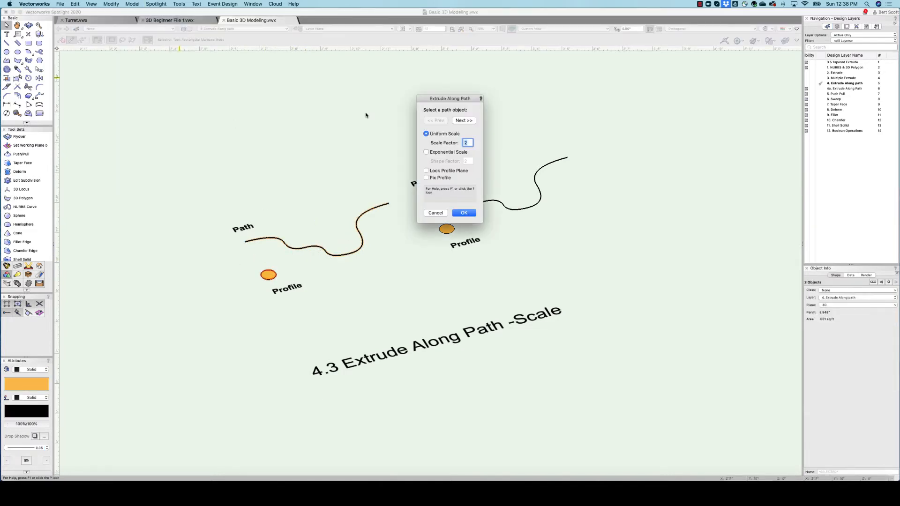
{"action": "left_click", "coordinate": [464, 120]}
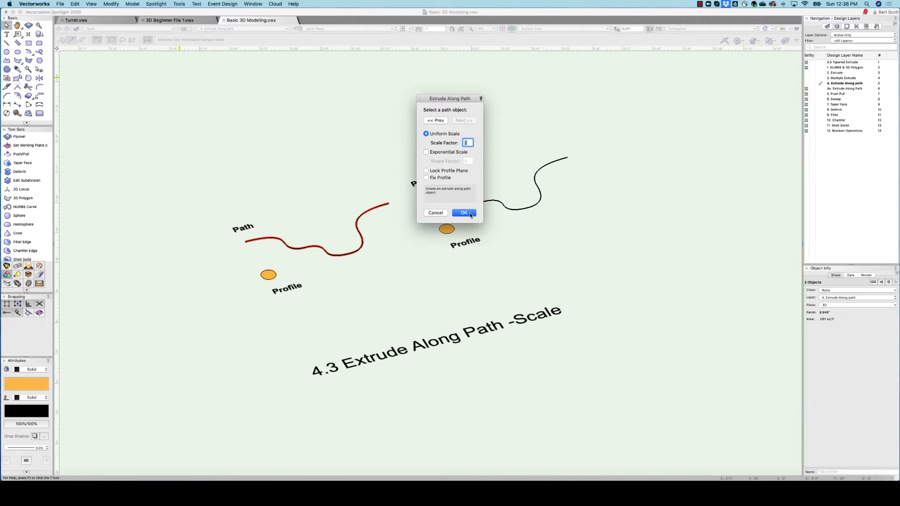
{"action": "left_click", "coordinate": [471, 213]}
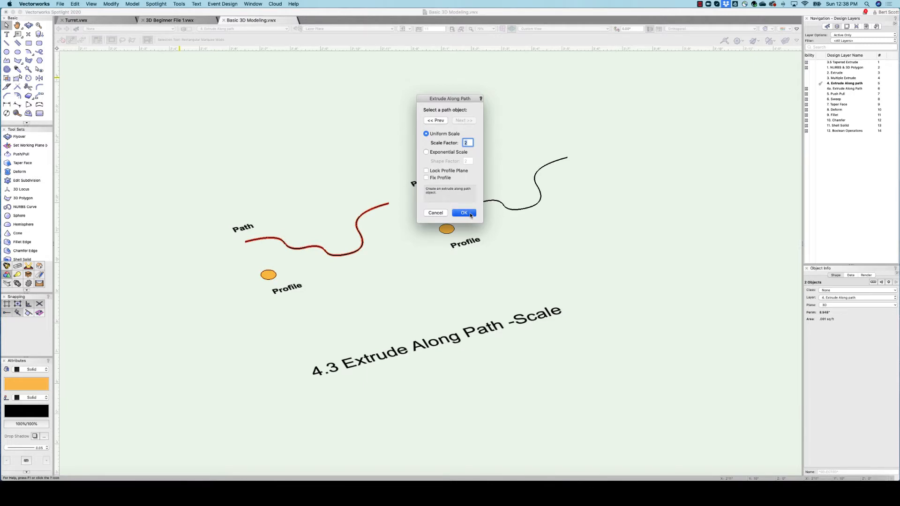
{"action": "left_click", "coordinate": [411, 280]}
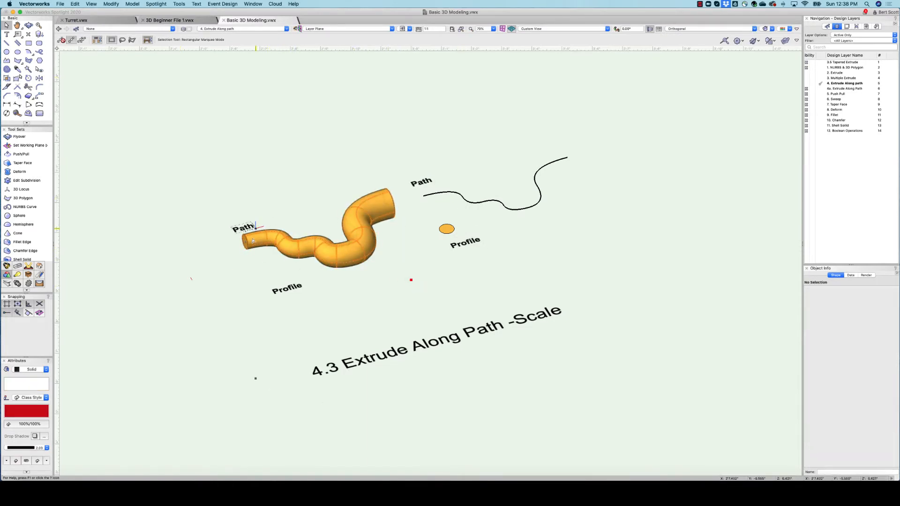
- Extrude the right profile circle along the right smoothed path with Exponential Scale at shape factor 2, and deselect the result
{"action": "left_click", "coordinate": [480, 204]}
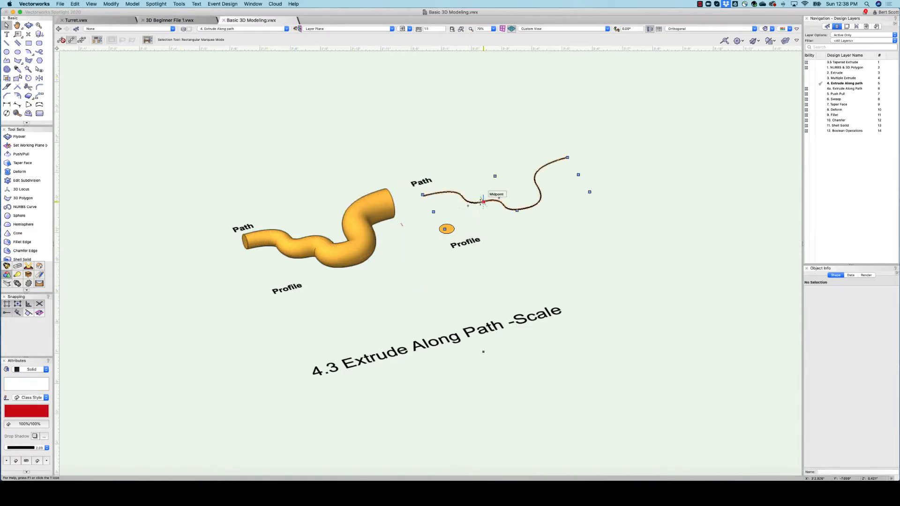
{"action": "left_click", "coordinate": [446, 229], "text": "shift"}
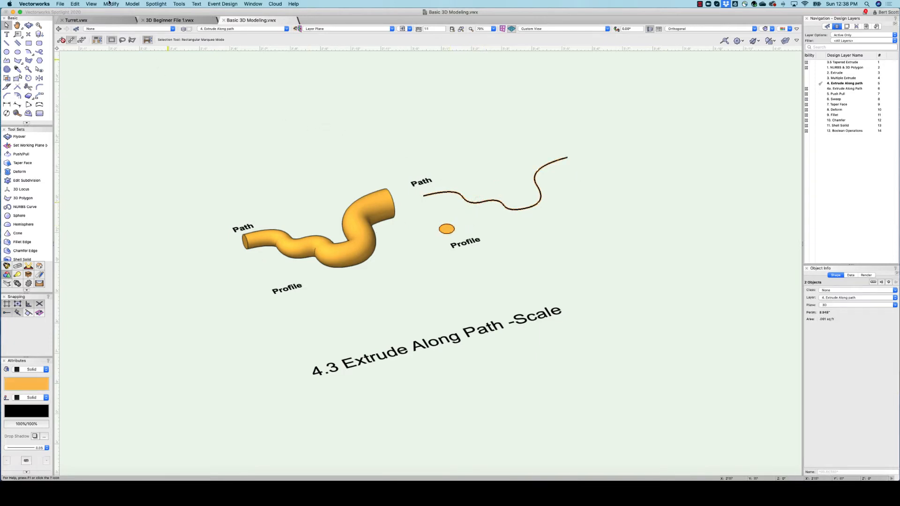
{"action": "left_click", "coordinate": [134, 4]}
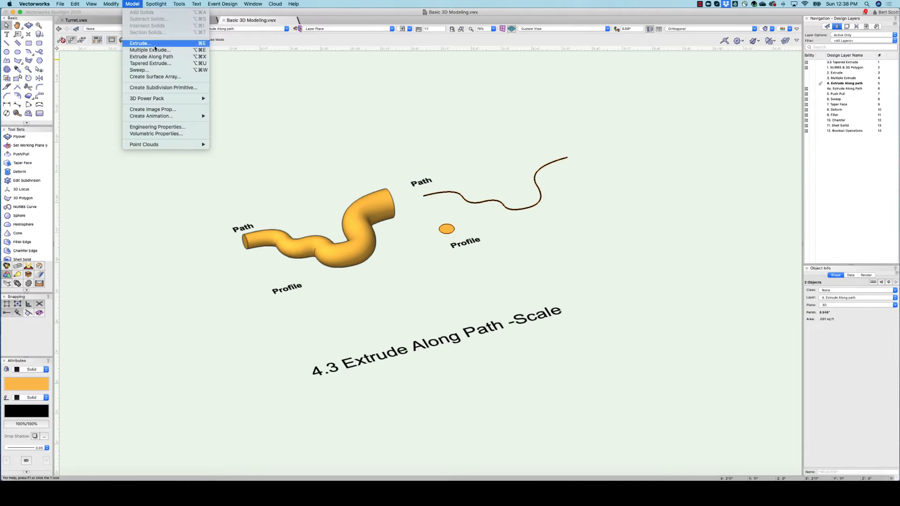
{"action": "left_click", "coordinate": [176, 57]}
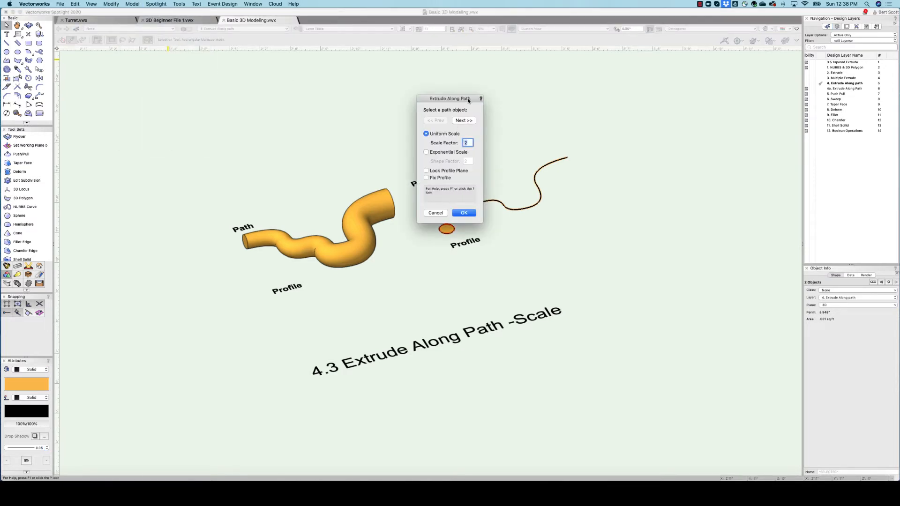
{"action": "left_click_drag", "start_coordinate": [472, 97], "coordinate": [630, 120]}
{"action": "left_click", "coordinate": [621, 143]}
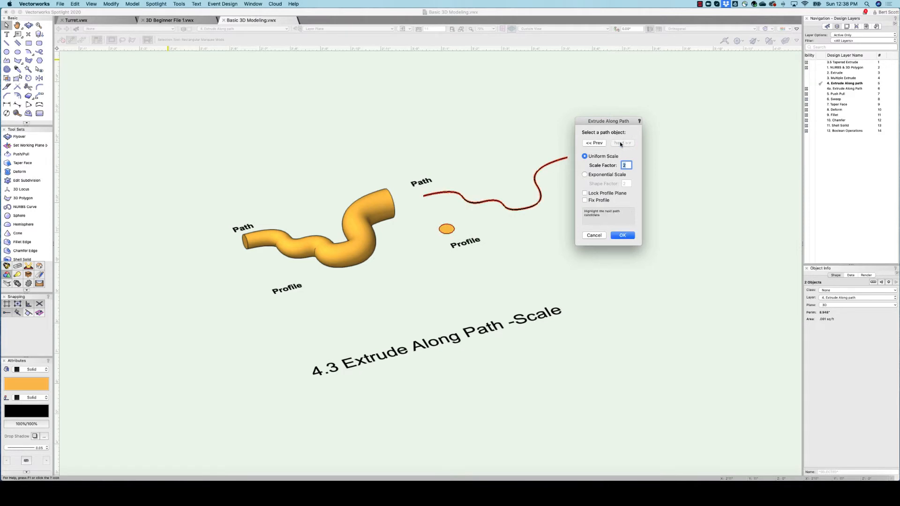
{"action": "left_click", "coordinate": [586, 174]}
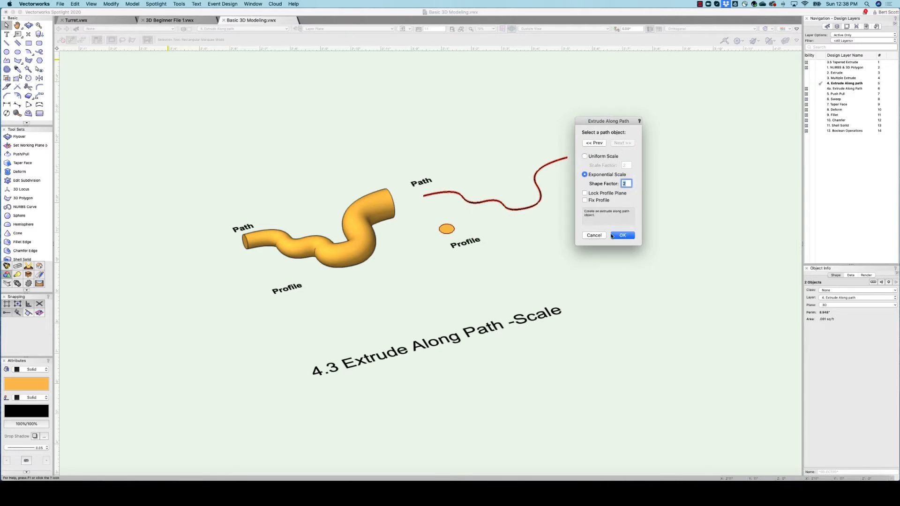
{"action": "left_click", "coordinate": [621, 236]}
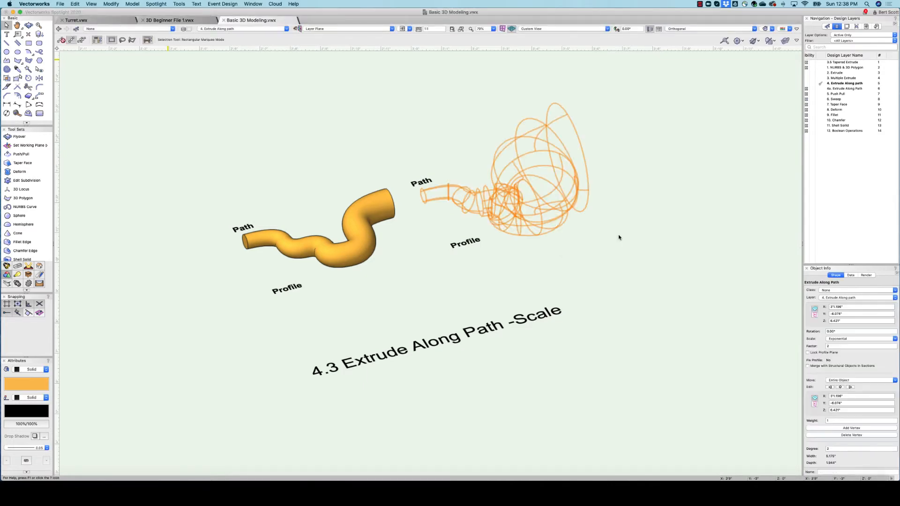
{"action": "left_click", "coordinate": [628, 234]}
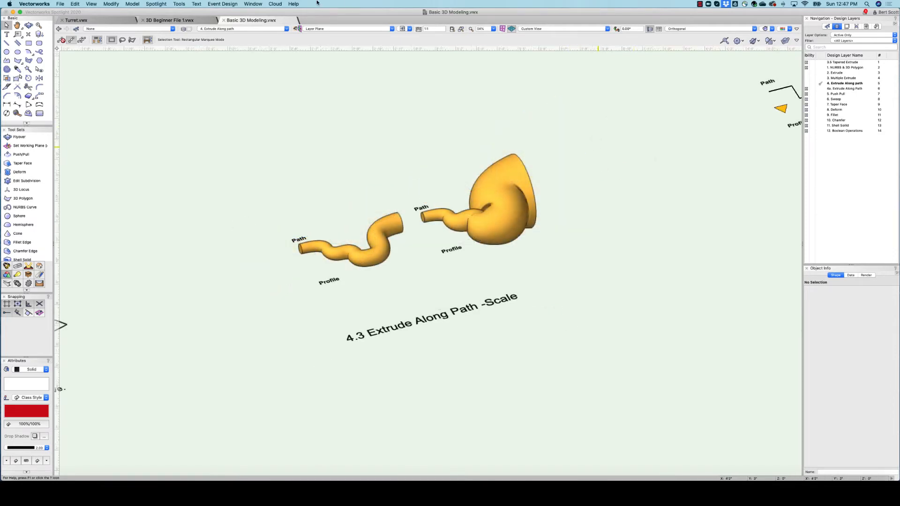
- Go to the saved view 4.4 Extrude Along Path - Fix Profile and clear the selection
{"action": "left_click", "coordinate": [409, 29]}
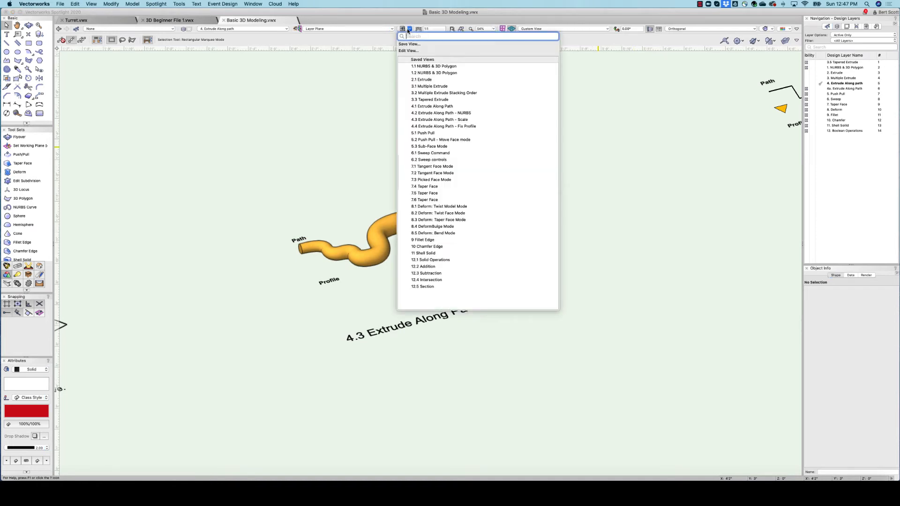
{"action": "left_click", "coordinate": [432, 127]}
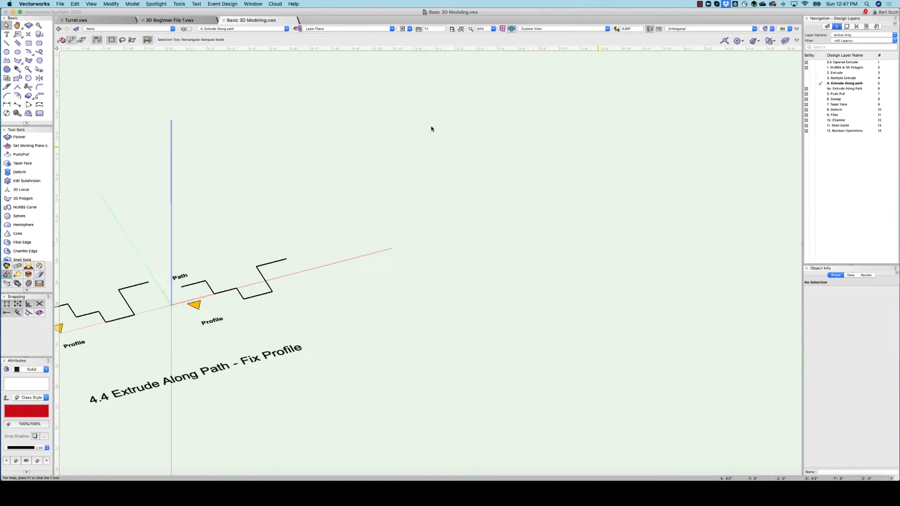
{"action": "scroll", "coordinate": [252, 262], "scroll_direction": "up", "scroll_amount": 3}
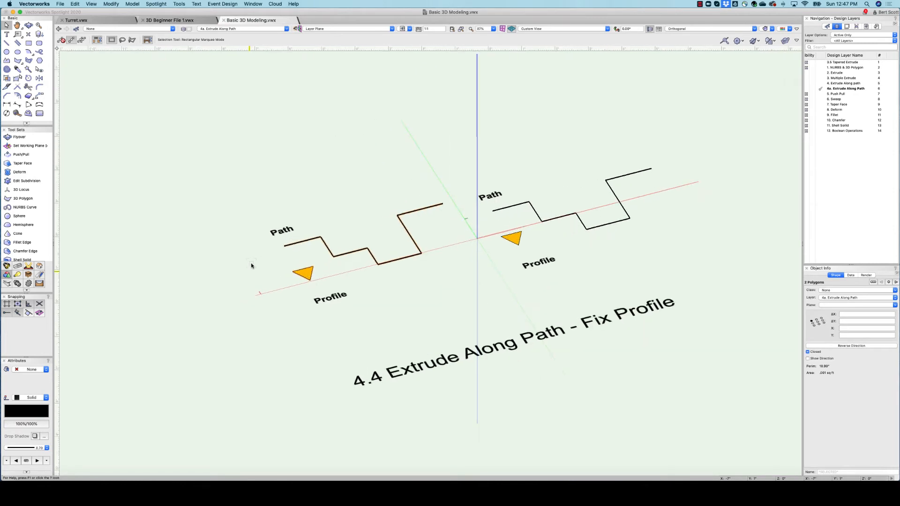
{"action": "left_click", "coordinate": [307, 151]}
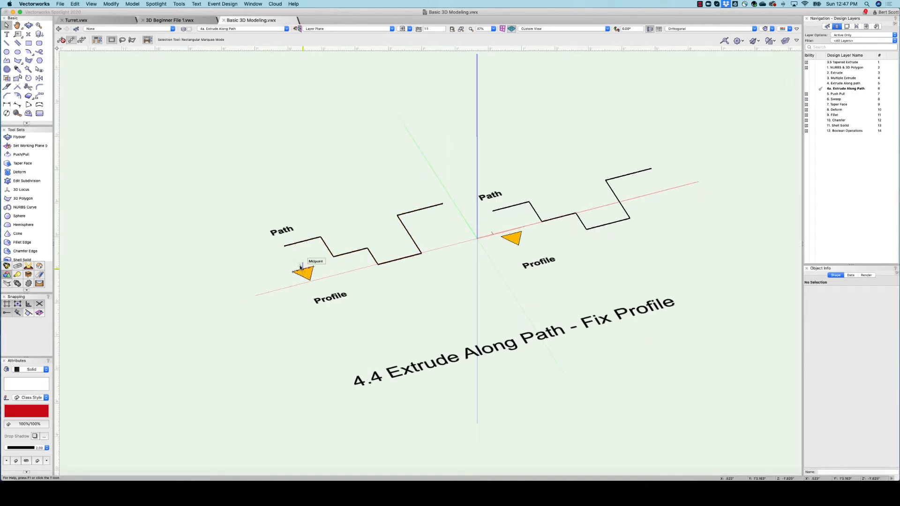
- Extrude the left triangular profile along the left zigzag path with Fix Profile off, and deselect the result
{"action": "scroll", "coordinate": [302, 273], "scroll_direction": "up", "scroll_amount": 3}
{"action": "scroll", "coordinate": [302, 275], "scroll_direction": "up", "scroll_amount": 1}
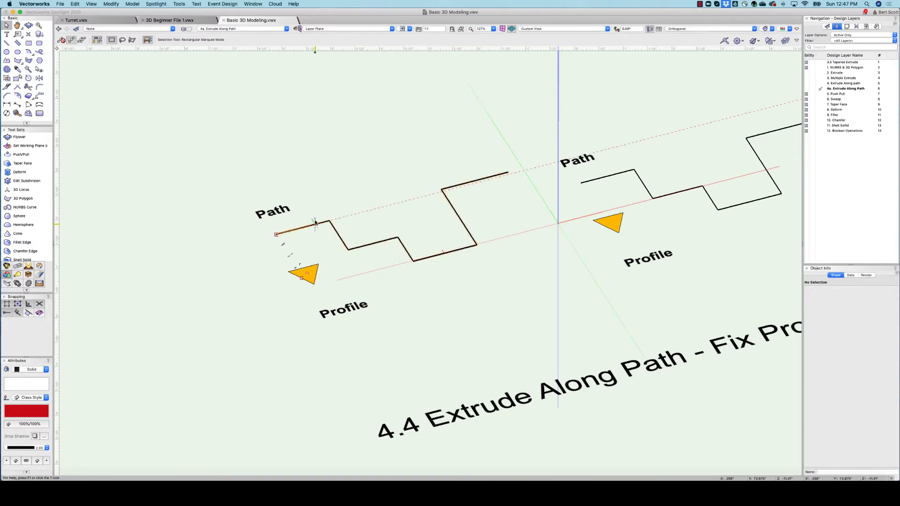
{"action": "left_click", "coordinate": [309, 272]}
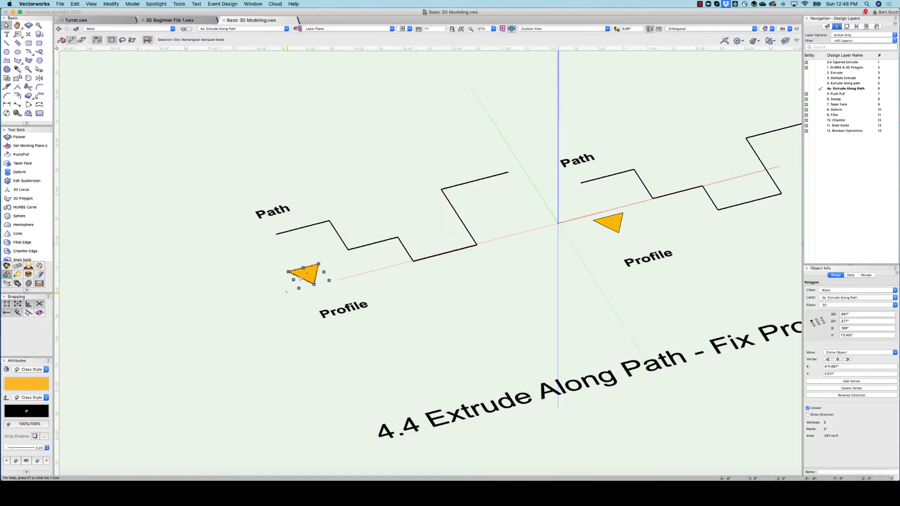
{"action": "left_click", "coordinate": [321, 224], "text": "shift"}
{"action": "left_click", "coordinate": [132, 4]}
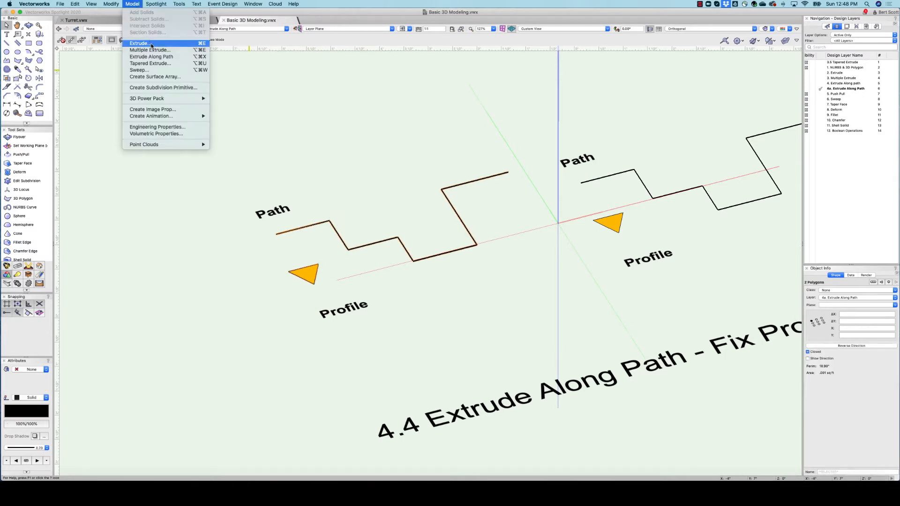
{"action": "left_click", "coordinate": [150, 58]}
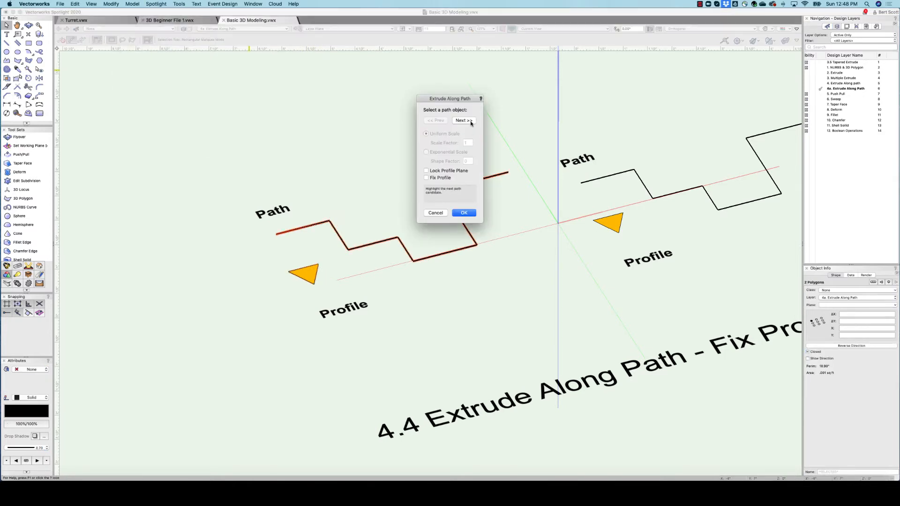
{"action": "left_click", "coordinate": [462, 215]}
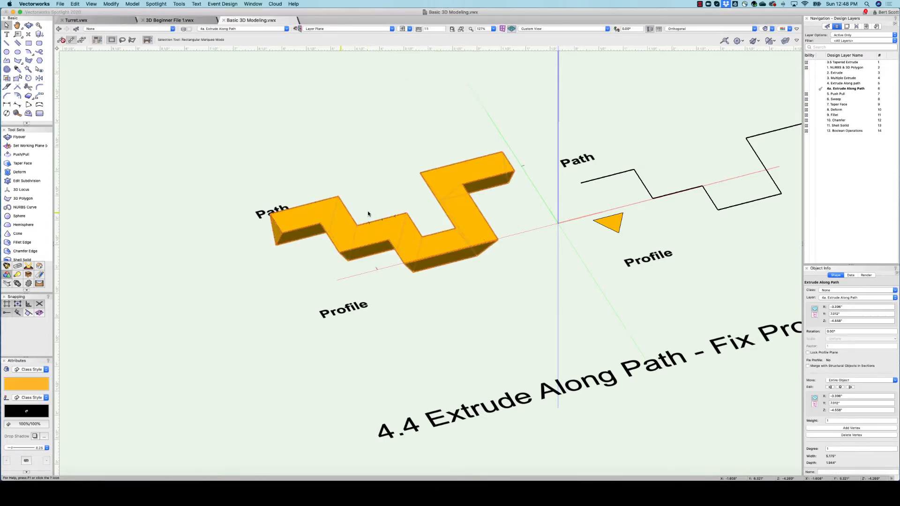
{"action": "scroll", "coordinate": [300, 204], "scroll_direction": "down", "scroll_amount": 2}
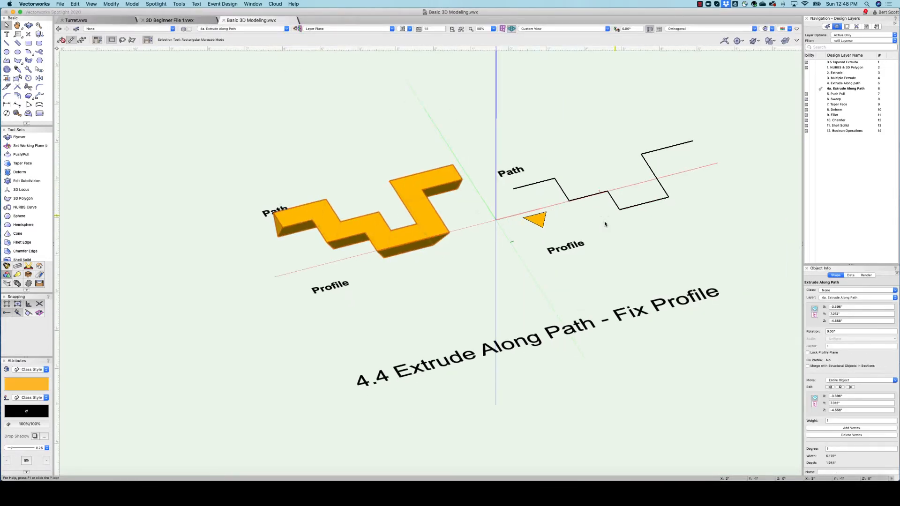
{"action": "scroll", "coordinate": [605, 224], "scroll_direction": "up", "scroll_amount": 2}
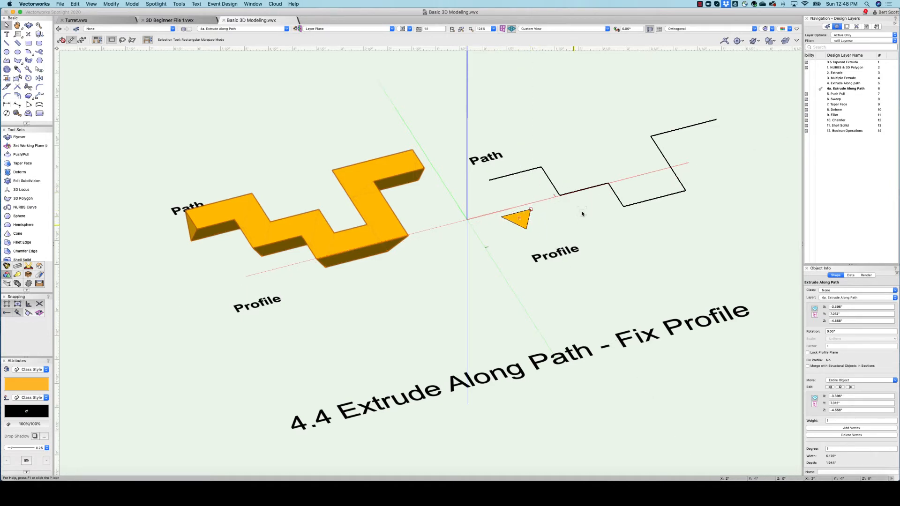
{"action": "left_click", "coordinate": [567, 219]}
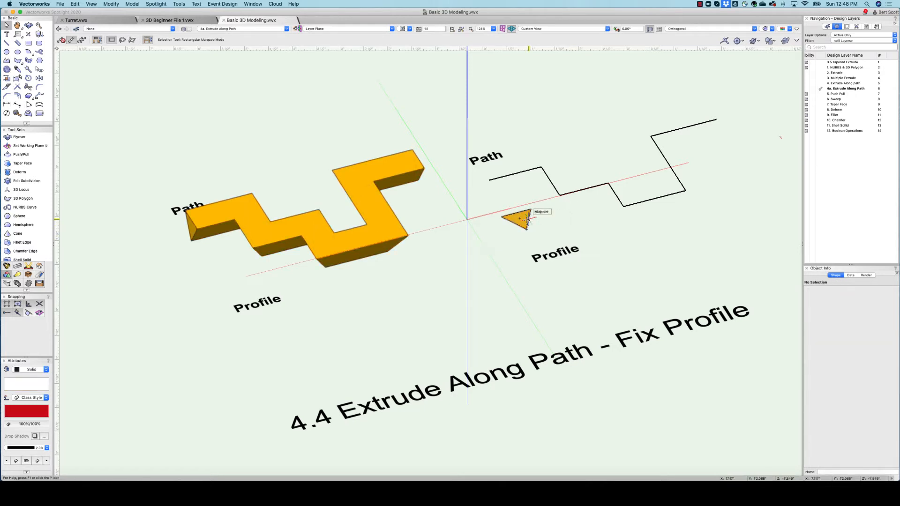
- Select the right triangular profile and rotate it right 90° in the Left view
{"action": "left_click", "coordinate": [523, 219]}
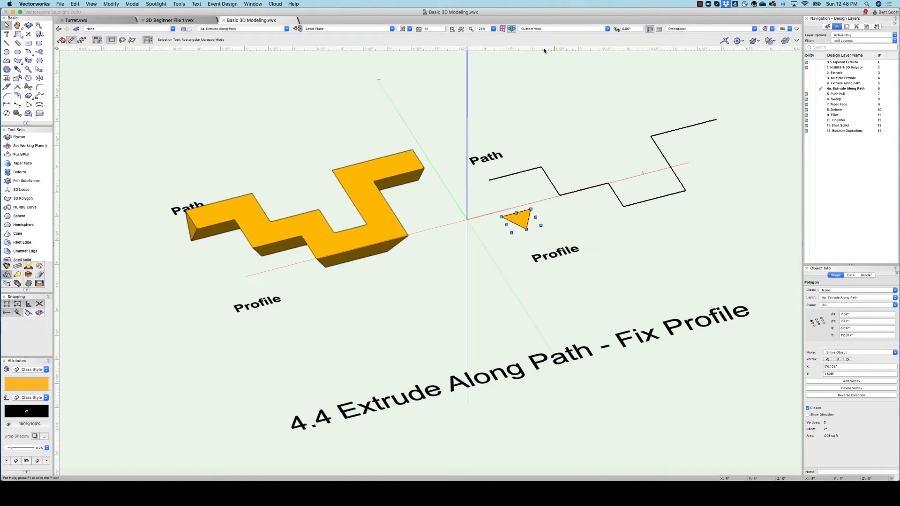
{"action": "left_click", "coordinate": [544, 28]}
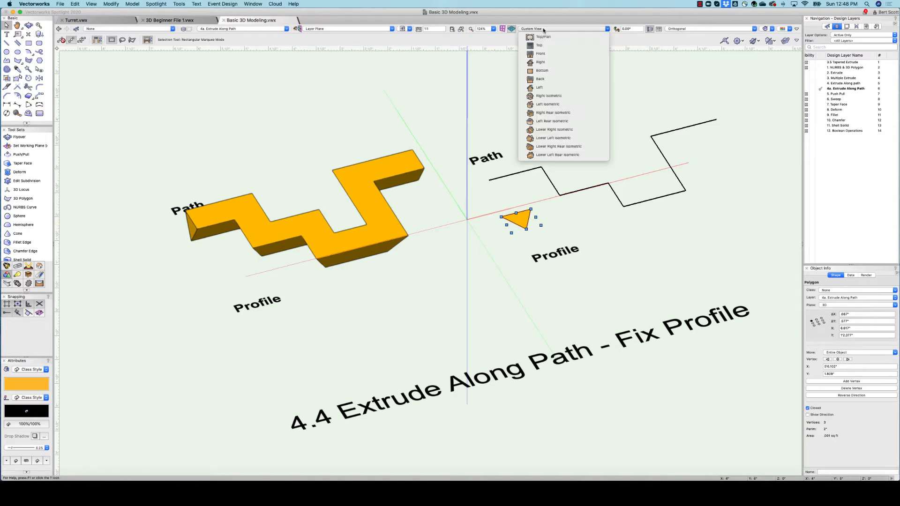
{"action": "left_click", "coordinate": [544, 87]}
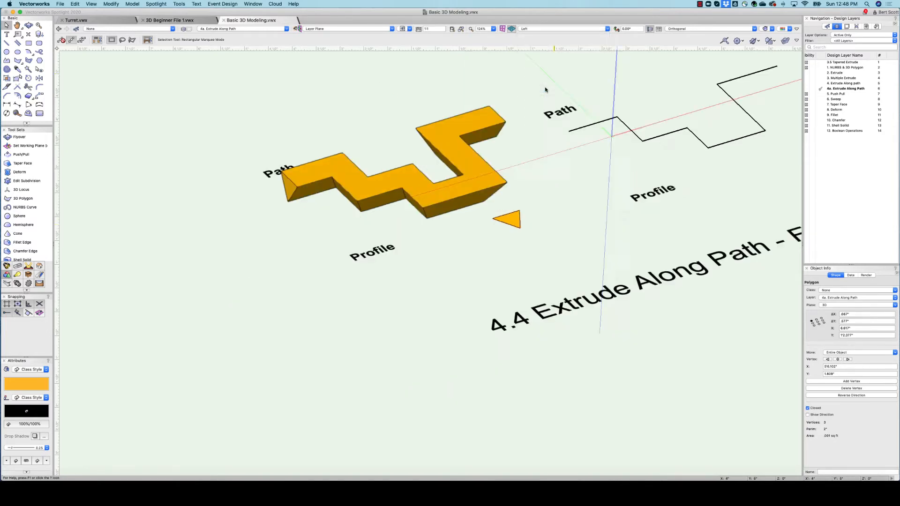
{"action": "left_click", "coordinate": [115, 4]}
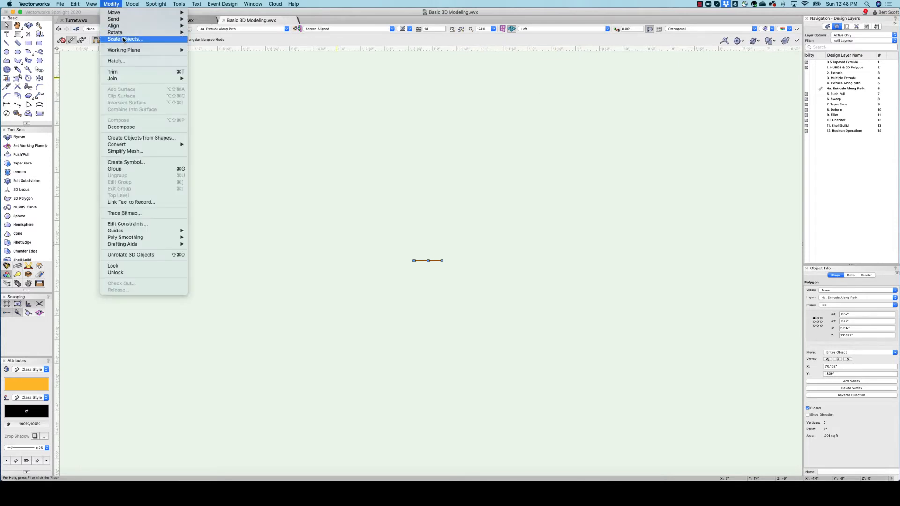
{"action": "mouse_move", "coordinate": [117, 33]}
{"action": "left_click", "coordinate": [218, 57]}
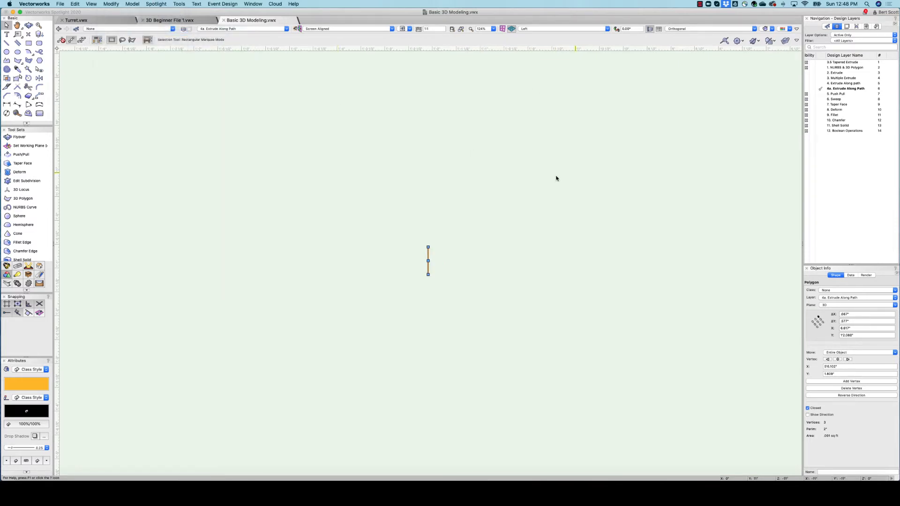
- Rotate the right triangular profile right 90° in the Top/Plan view
{"action": "left_click", "coordinate": [538, 28]}
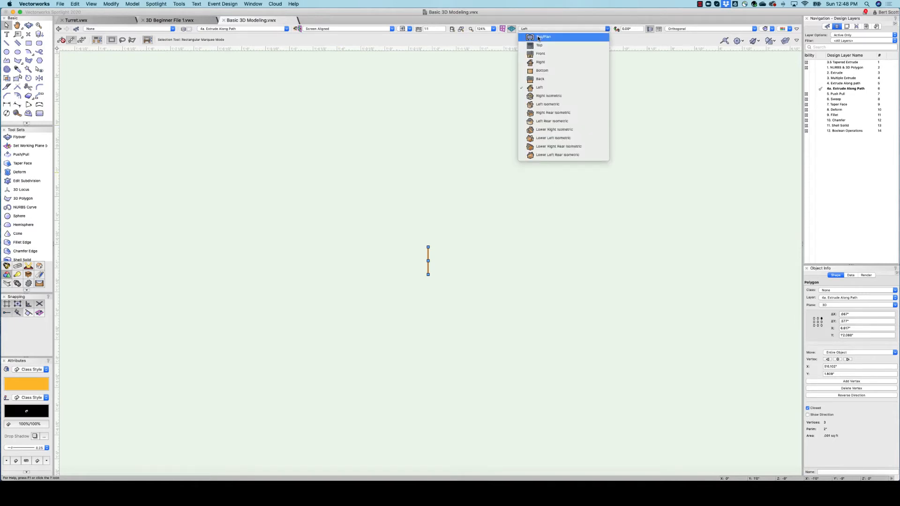
{"action": "left_click", "coordinate": [538, 35]}
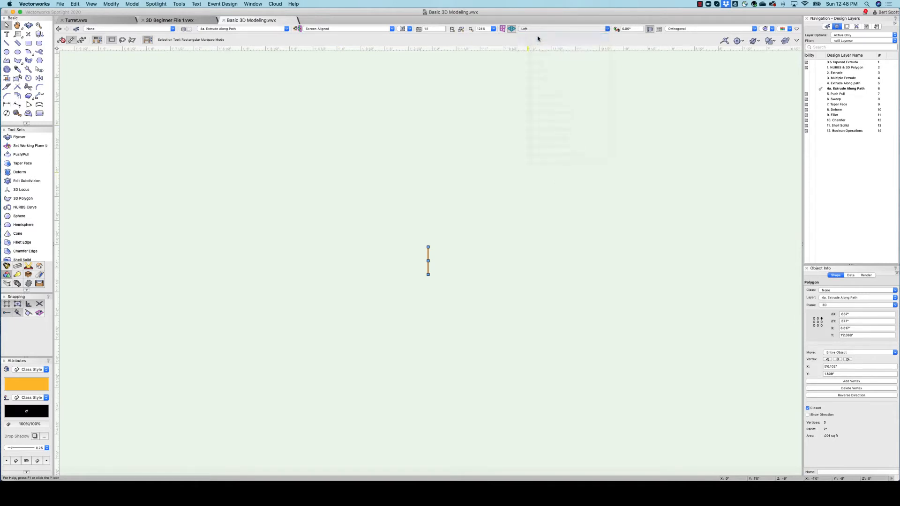
{"action": "left_click", "coordinate": [113, 5]}
{"action": "mouse_move", "coordinate": [154, 32]}
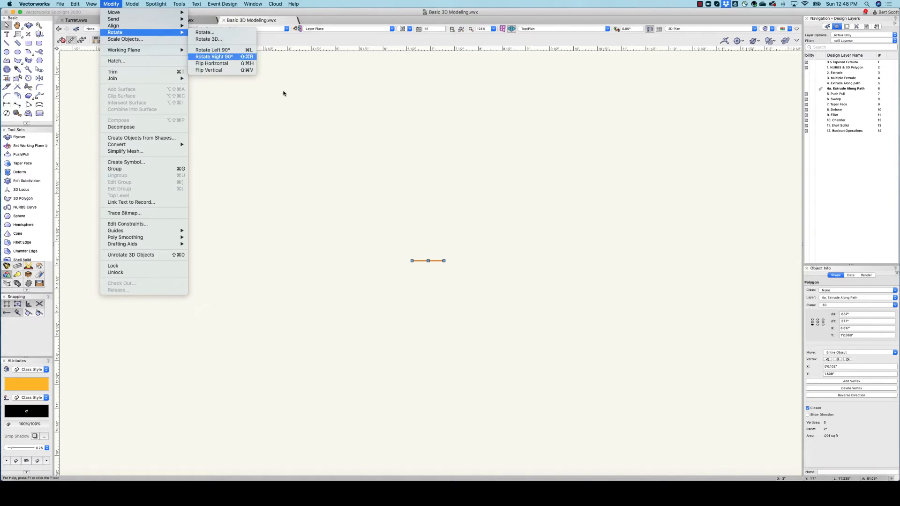
{"action": "left_click", "coordinate": [214, 57]}
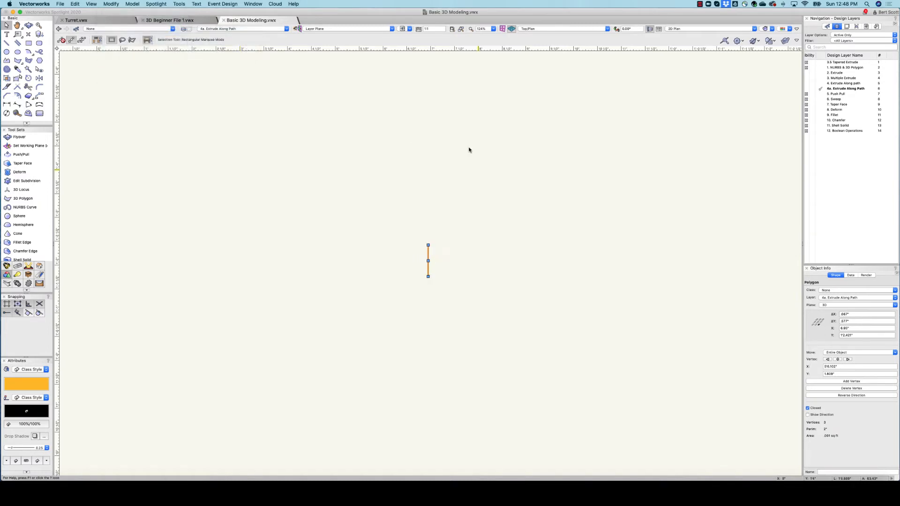
- Switch to the Left Isometric view, reselect the rotated triangle and move it onto the start point of the right path
{"action": "left_click", "coordinate": [551, 30]}
{"action": "left_click", "coordinate": [557, 107]}
{"action": "left_click", "coordinate": [466, 305]}
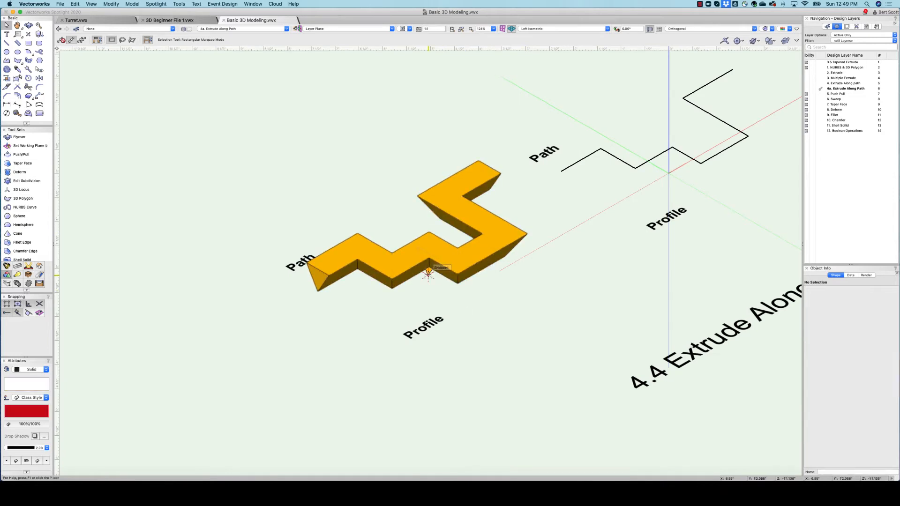
{"action": "left_click_drag", "start_coordinate": [429, 273], "coordinate": [324, 201]}
{"action": "scroll", "coordinate": [582, 204], "scroll_direction": "up", "scroll_amount": 4}
{"action": "key", "text": "shift+c"}
{"action": "left_click", "coordinate": [6, 26]}
{"action": "left_click", "coordinate": [628, 232]}
{"action": "scroll", "coordinate": [347, 186], "scroll_direction": "up", "scroll_amount": 4}
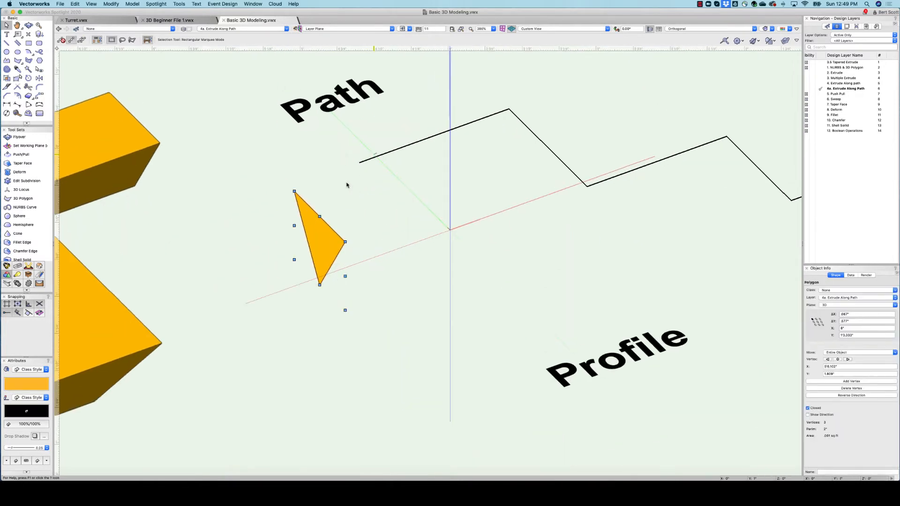
{"action": "left_click_drag", "start_coordinate": [320, 239], "coordinate": [359, 162]}
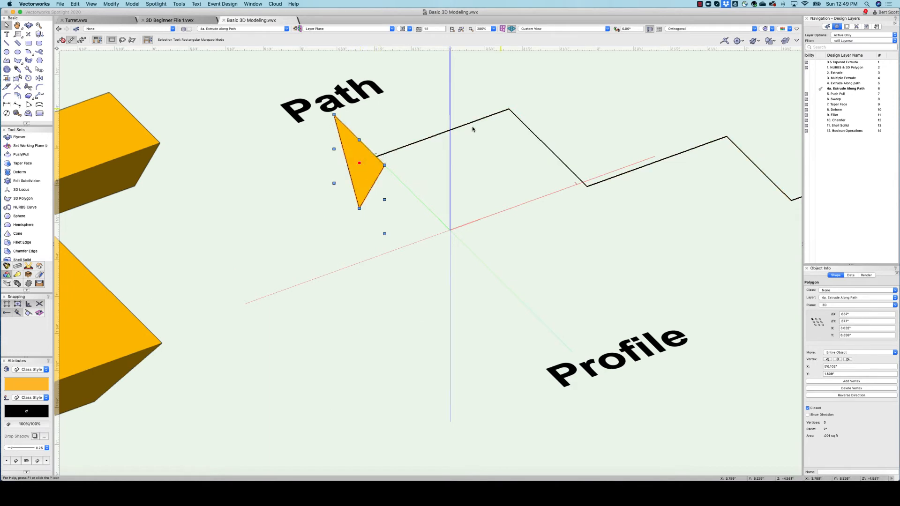
- Reposition the triangle so its upper corner sits on the starting endpoint of the right path
{"action": "scroll", "coordinate": [437, 248], "scroll_direction": "down", "scroll_amount": 2}
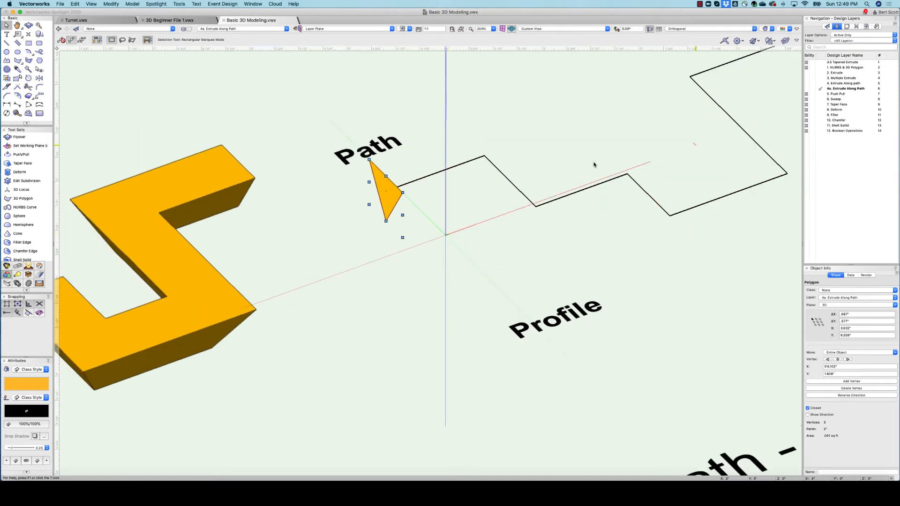
{"action": "mouse_move", "coordinate": [386, 176]}
{"action": "left_mouse_down"}
{"action": "mouse_move", "coordinate": [444, 238]}
{"action": "mouse_move", "coordinate": [387, 192]}
{"action": "left_mouse_up"}
{"action": "left_click", "coordinate": [432, 213]}
{"action": "left_click", "coordinate": [404, 218]}
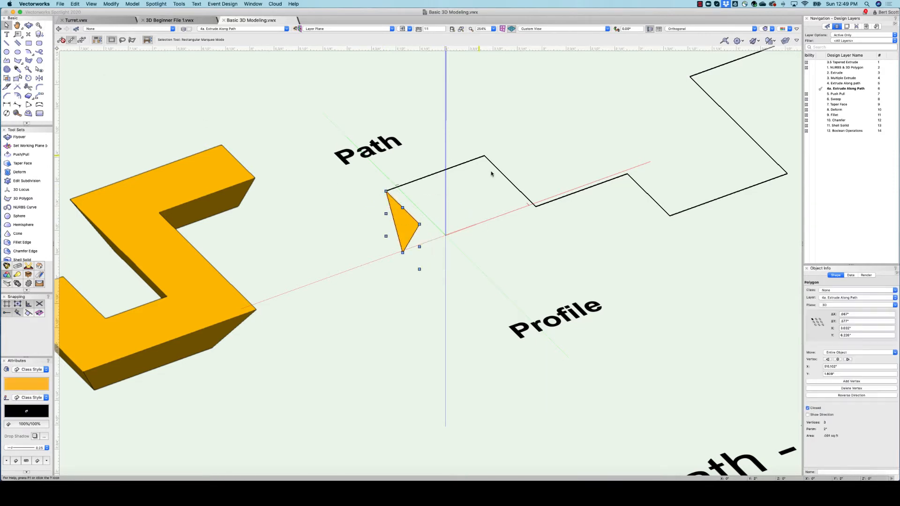
- Extrude the right triangular profile along the right zigzag path with Fix Profile enabled, and deselect the result
{"action": "left_click", "coordinate": [29, 26]}
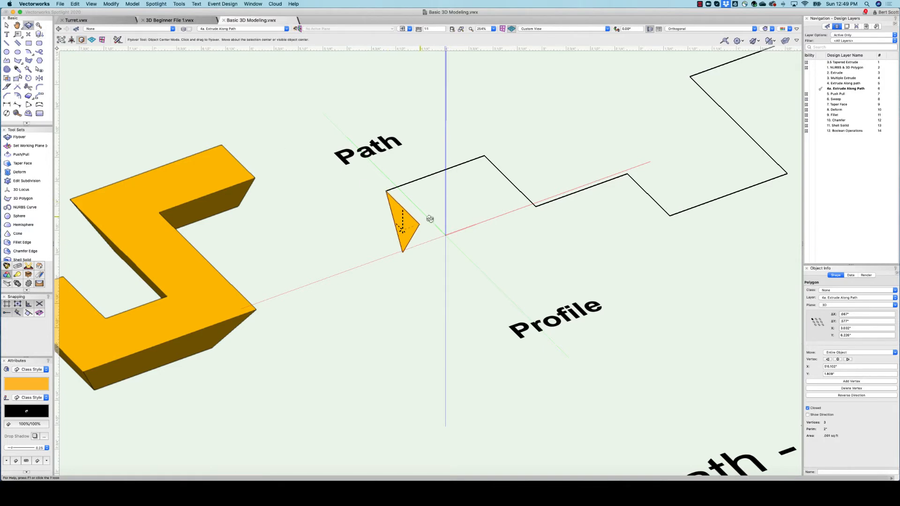
{"action": "left_click_drag", "start_coordinate": [417, 218], "coordinate": [388, 202]}
{"action": "scroll", "coordinate": [394, 207], "scroll_direction": "down", "scroll_amount": 5}
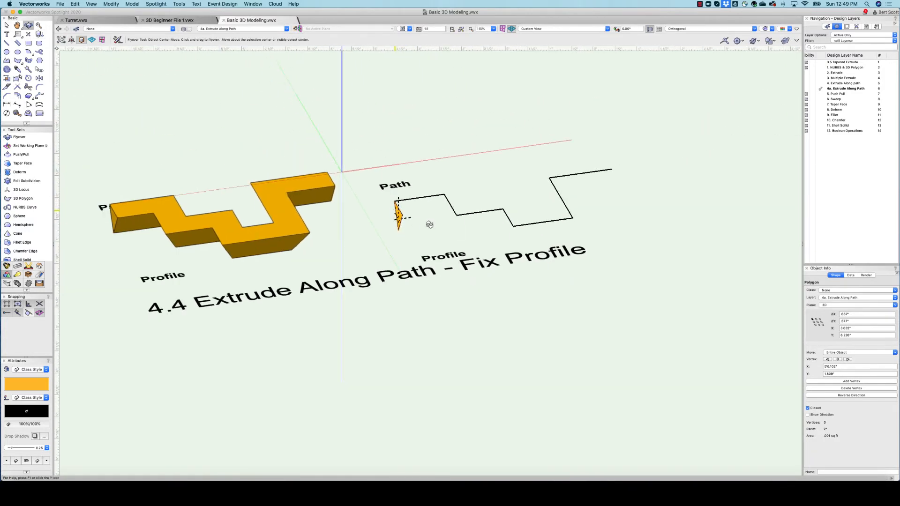
{"action": "left_click_drag", "start_coordinate": [430, 241], "coordinate": [434, 259]}
{"action": "key", "text": "x"}
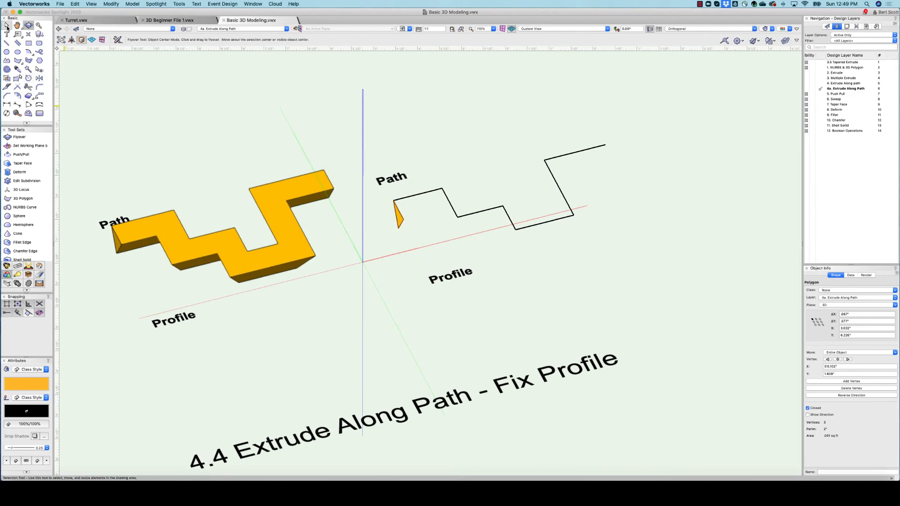
{"action": "left_click", "coordinate": [411, 197], "text": "shift"}
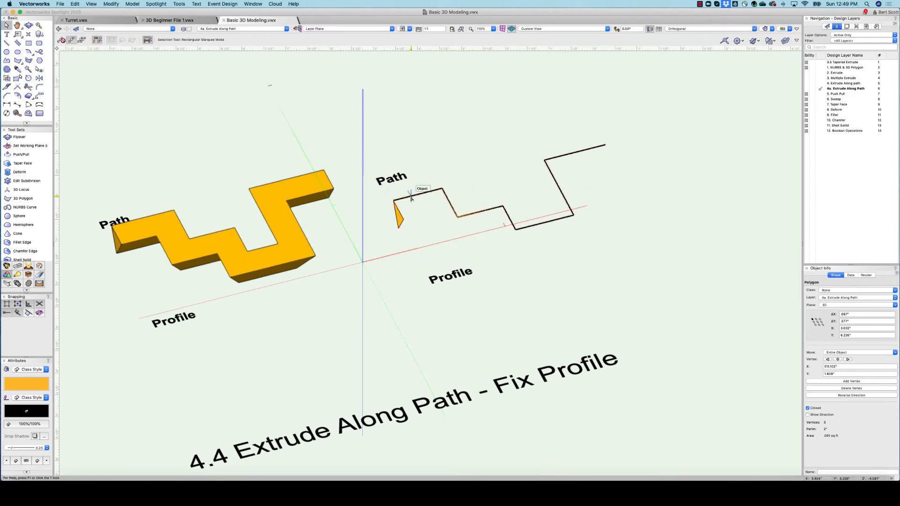
{"action": "left_click", "coordinate": [132, 4]}
{"action": "left_click", "coordinate": [170, 60]}
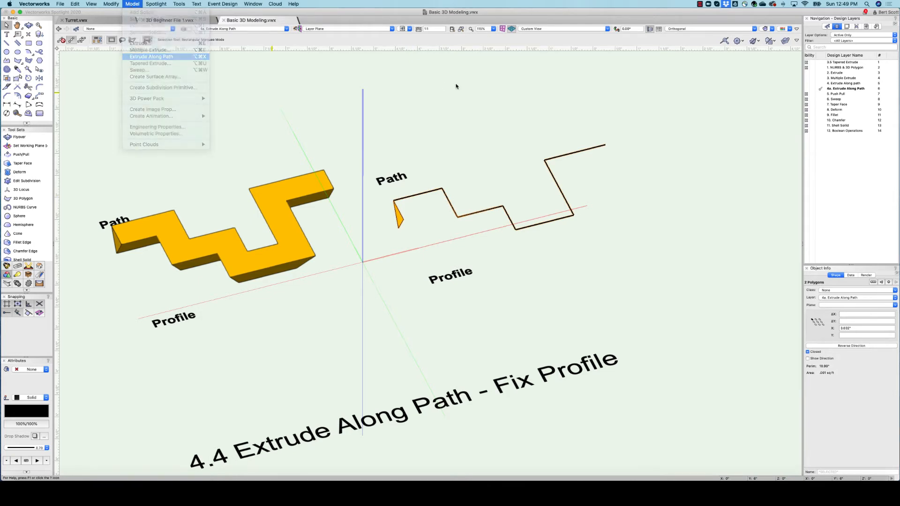
{"action": "left_click_drag", "start_coordinate": [468, 99], "coordinate": [556, 87]}
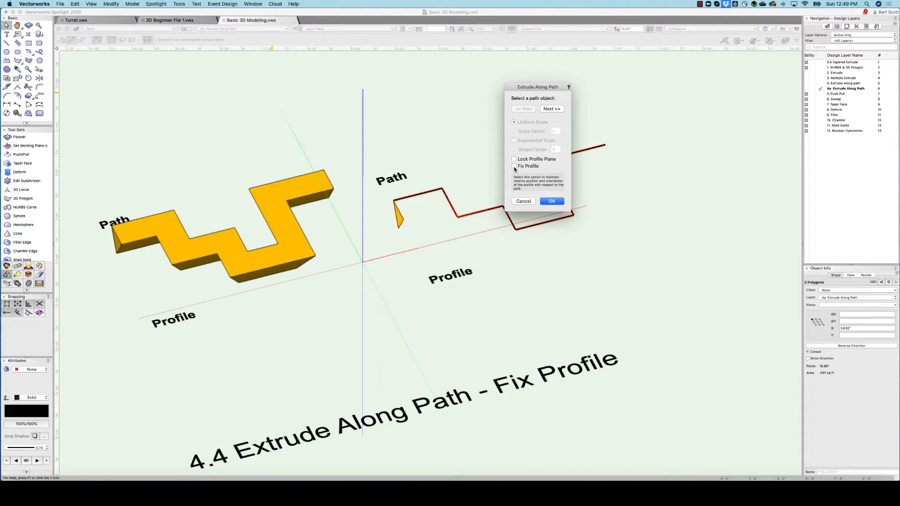
{"action": "left_click", "coordinate": [550, 201]}
{"action": "scroll", "coordinate": [574, 210], "scroll_direction": "down", "scroll_amount": 3}
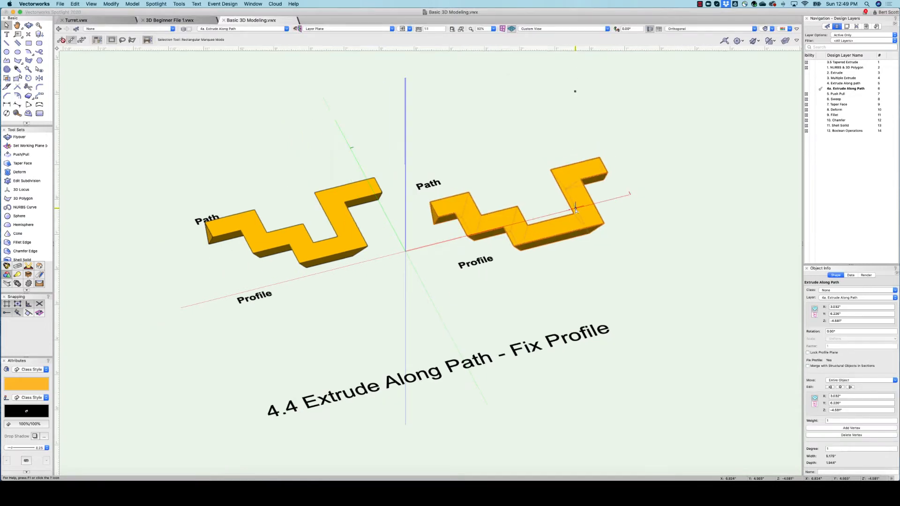
{"action": "mouse_move", "coordinate": [574, 221]}
{"action": "left_mouse_down"}
{"action": "mouse_move", "coordinate": [385, 240]}
{"action": "mouse_move", "coordinate": [437, 243]}
{"action": "mouse_move", "coordinate": [579, 213]}
{"action": "left_mouse_up"}
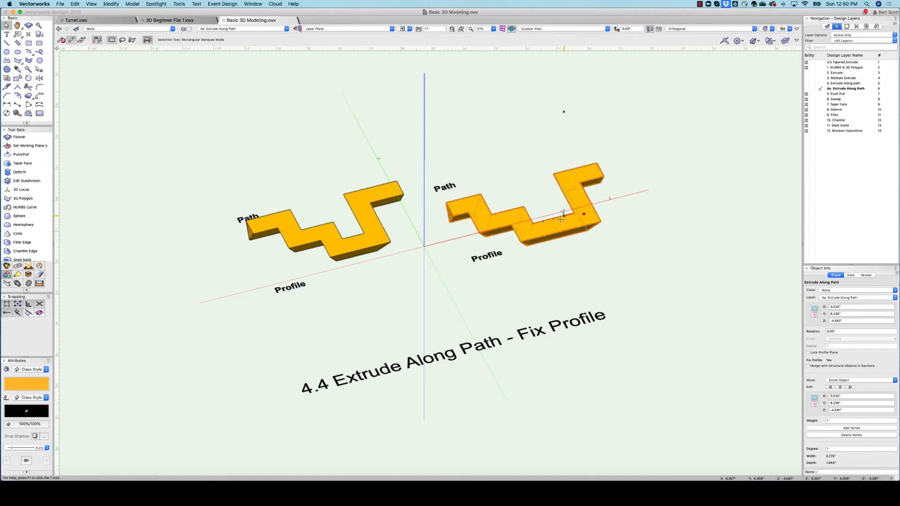
{"action": "scroll", "coordinate": [572, 236], "scroll_direction": "up", "scroll_amount": 2}
{"action": "scroll", "coordinate": [572, 238], "scroll_direction": "up", "scroll_amount": 2}
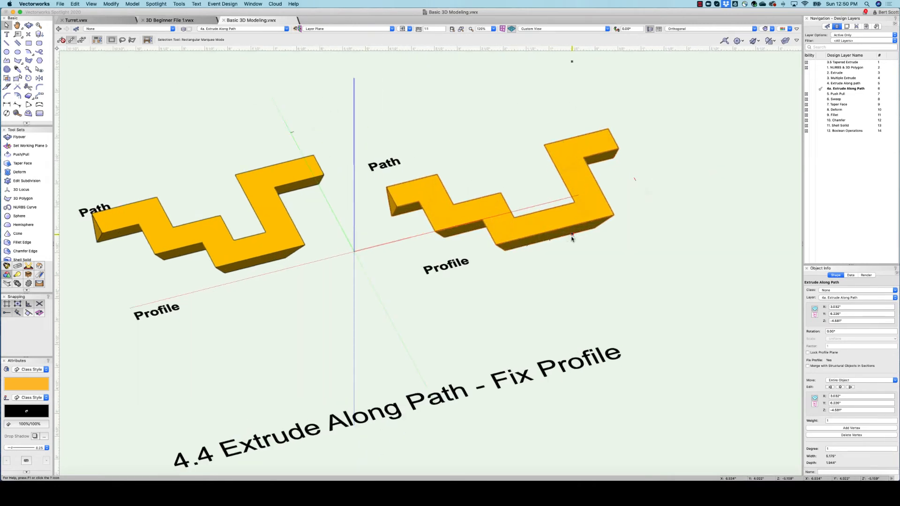
{"action": "left_click", "coordinate": [455, 192]}
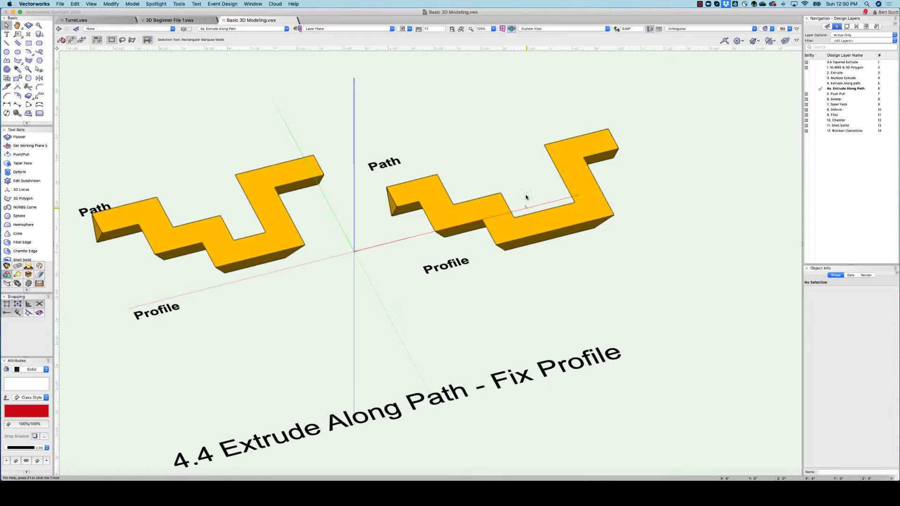
- Go to the saved view 5.1 Push Pull
{"action": "scroll", "coordinate": [633, 187], "scroll_direction": "down", "scroll_amount": 3}
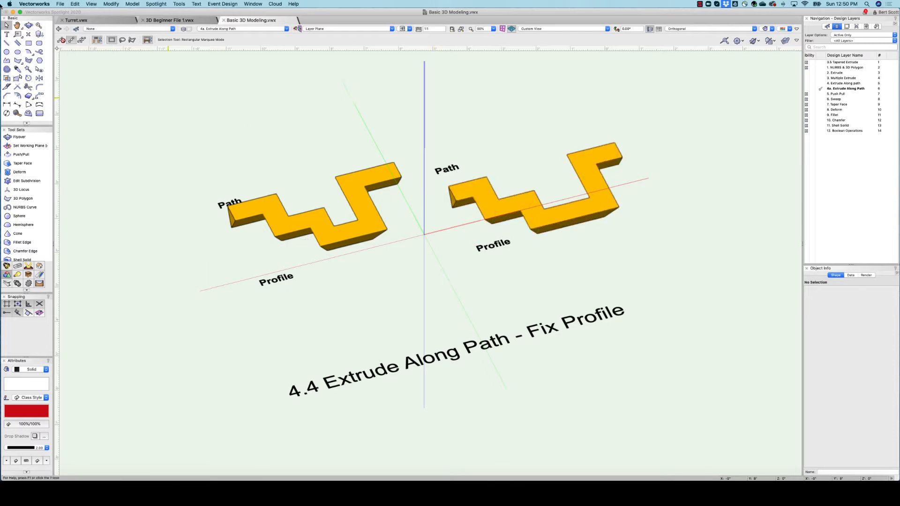
{"action": "left_click", "coordinate": [28, 26]}
{"action": "left_click_drag", "start_coordinate": [402, 241], "coordinate": [413, 263]}
{"action": "left_click", "coordinate": [7, 25]}
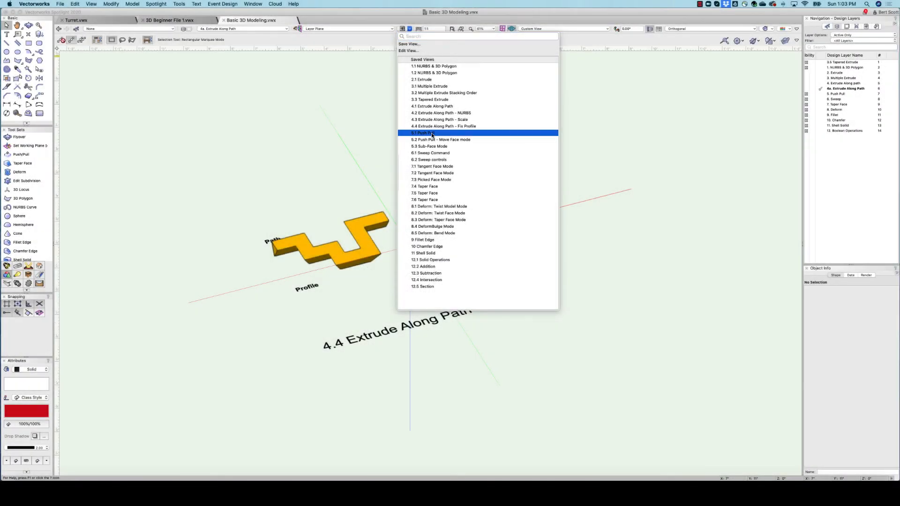
{"action": "left_click", "coordinate": [432, 135]}
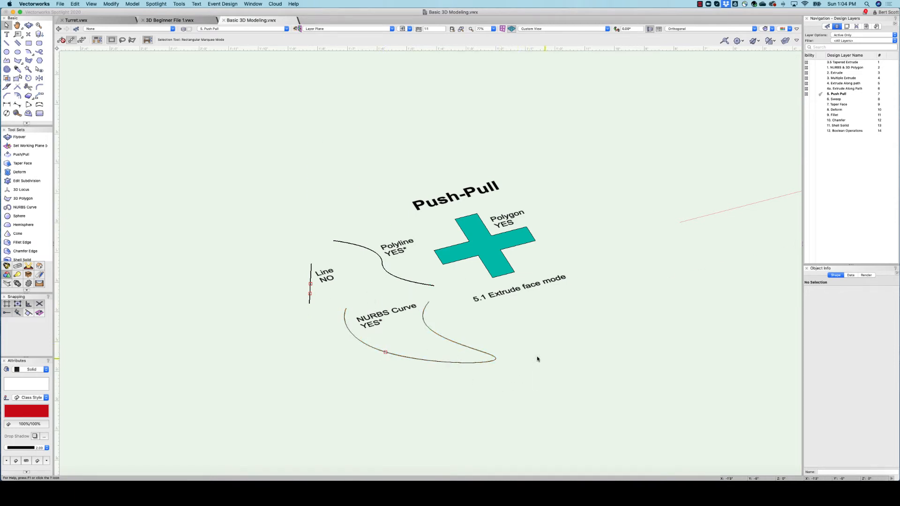
- Try to extrude the teal cross polygon with Push/Pull in Extrude Face mode
{"action": "left_click", "coordinate": [26, 155]}
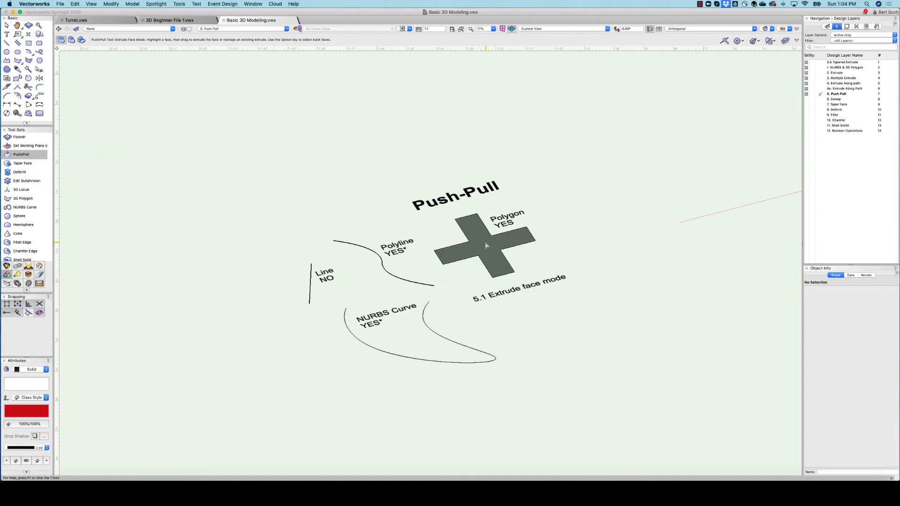
{"action": "mouse_move", "coordinate": [487, 246]}
{"action": "left_mouse_down"}
{"action": "mouse_move", "coordinate": [485, 129]}
{"action": "mouse_move", "coordinate": [497, 331]}
{"action": "mouse_move", "coordinate": [487, 256]}
{"action": "left_mouse_up"}
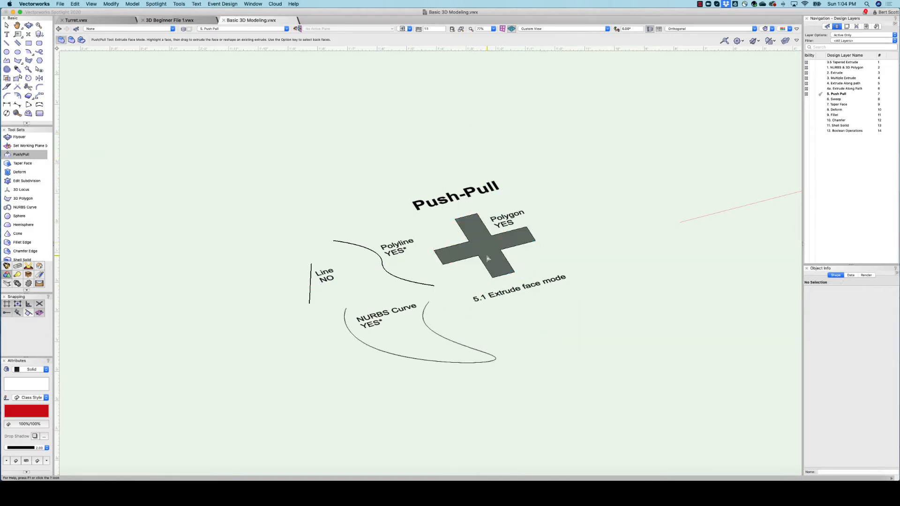
- Draw a circle of 1" radius beside the teal cross and extrude it upward about 3.1" into a cylinder
{"action": "double_click", "coordinate": [6, 53]}
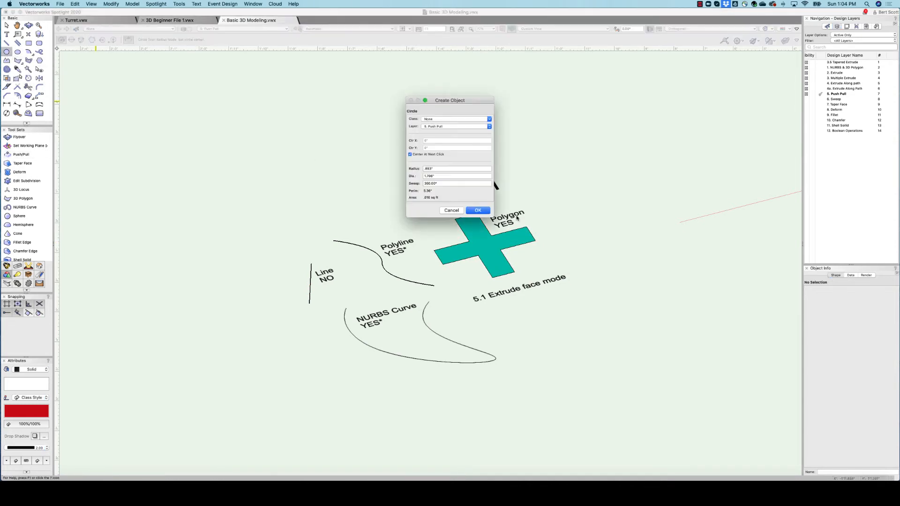
{"action": "left_click", "coordinate": [451, 210]}
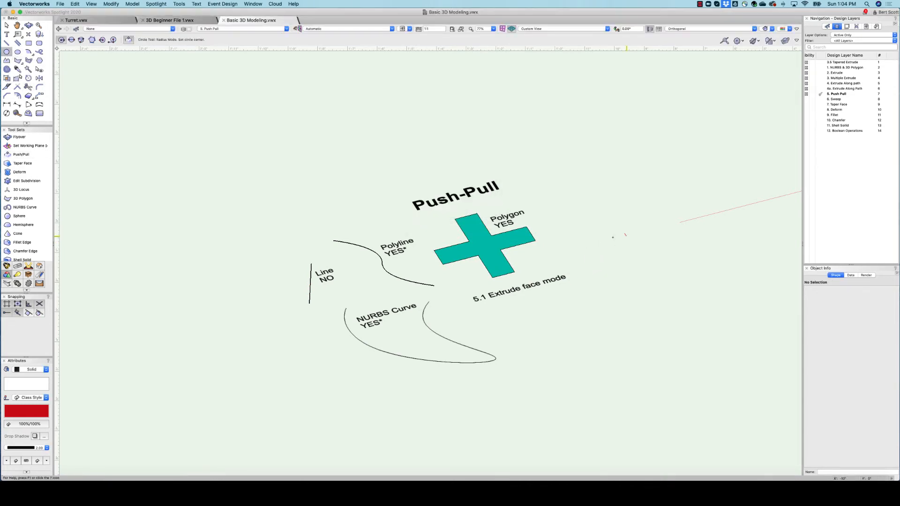
{"action": "left_click", "coordinate": [626, 236]}
{"action": "left_click", "coordinate": [638, 254]}
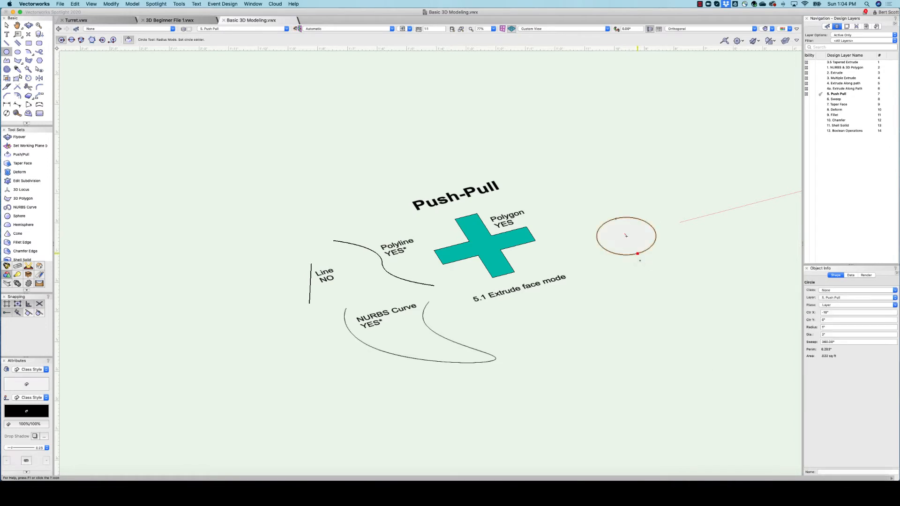
{"action": "left_click", "coordinate": [636, 240]}
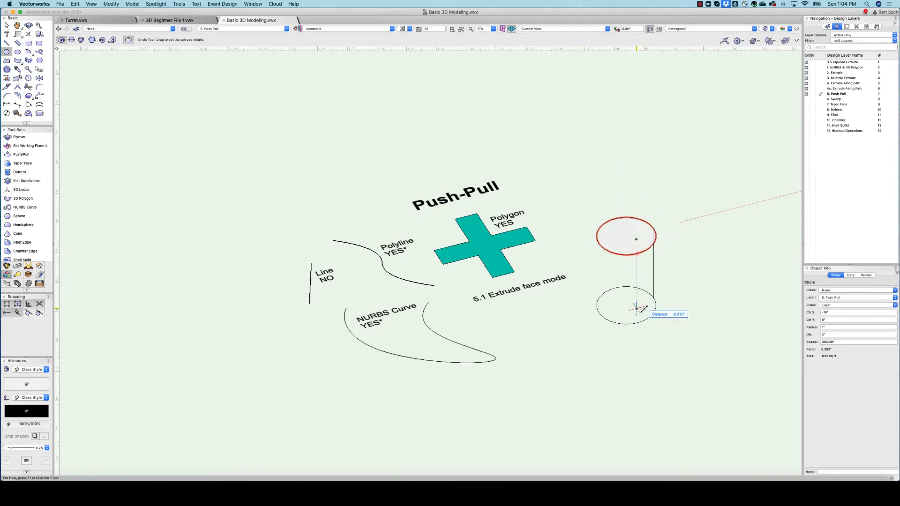
{"action": "left_click", "coordinate": [636, 167]}
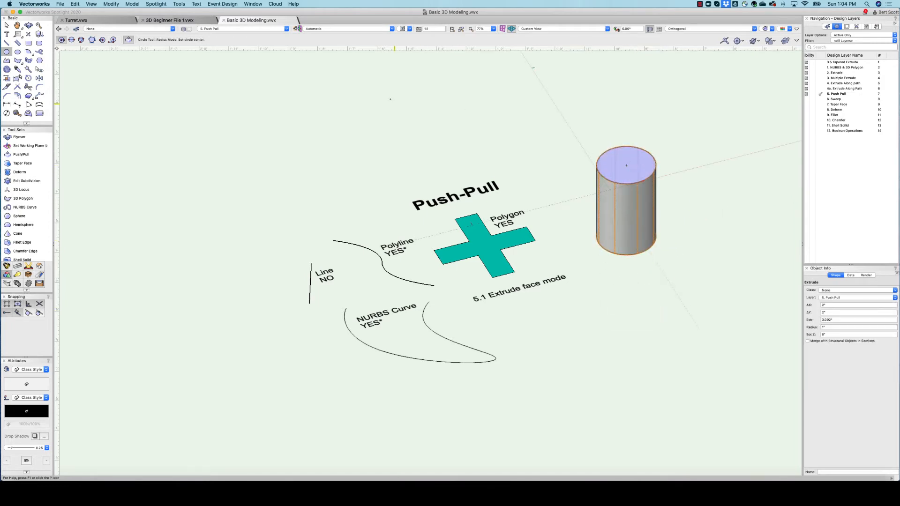
- Go to the saved view 5.2 Push Pull - Move Face mode
{"action": "left_click", "coordinate": [409, 29]}
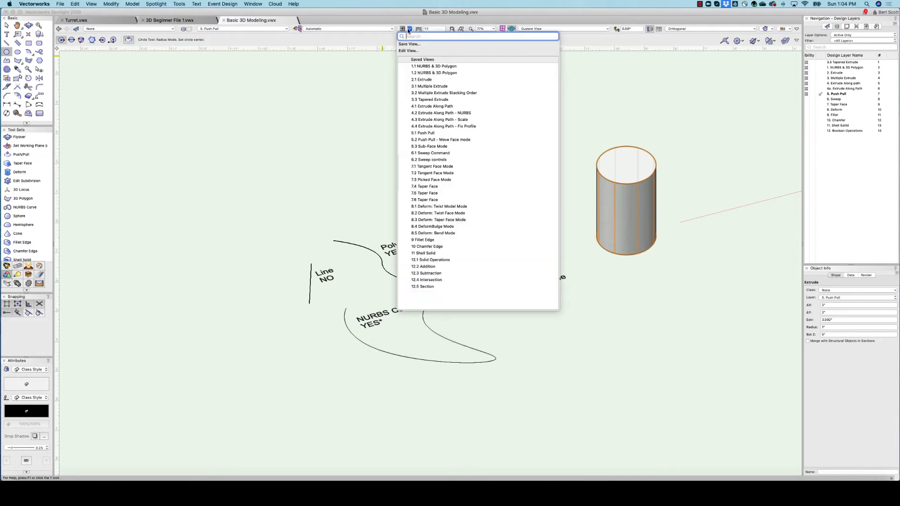
{"action": "left_click", "coordinate": [442, 140]}
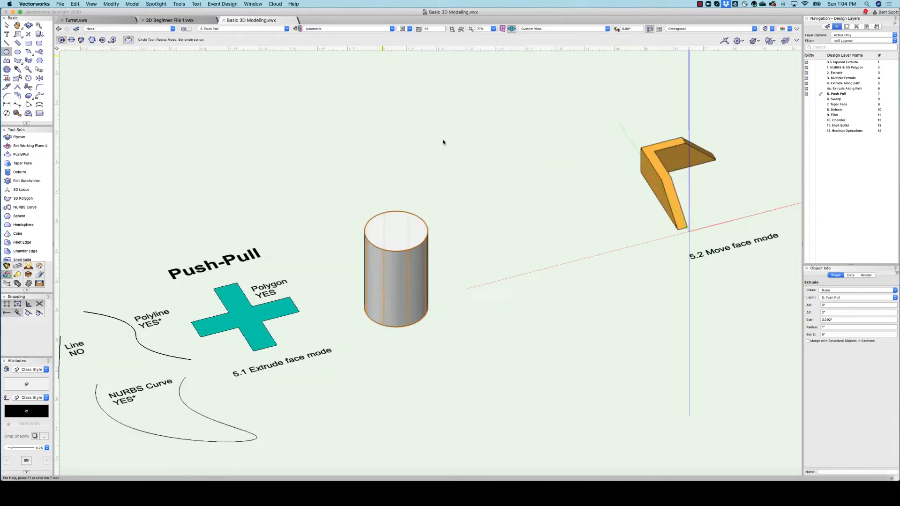
{"action": "left_click", "coordinate": [7, 25]}
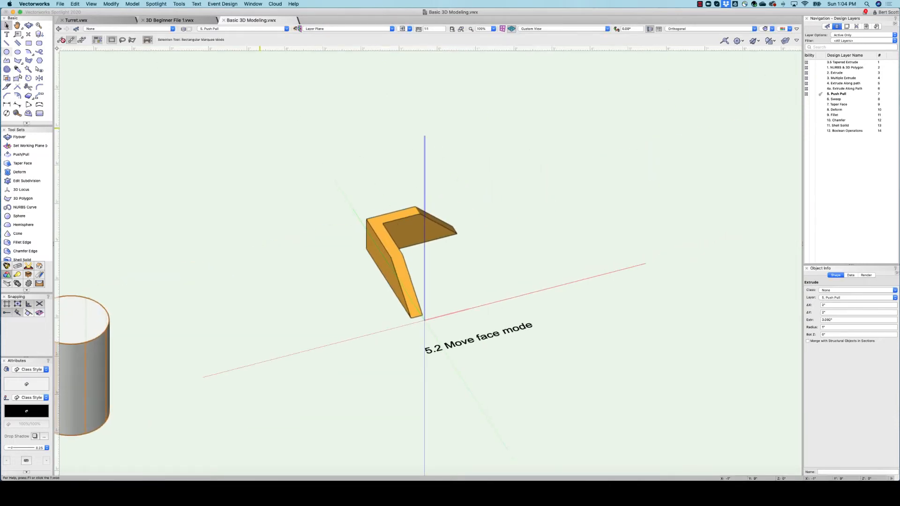
- Reshape the orange bracket with Push/Pull in Move Face mode, raising its top face and moving the sloped faces of both legs outward
{"action": "left_click", "coordinate": [21, 155]}
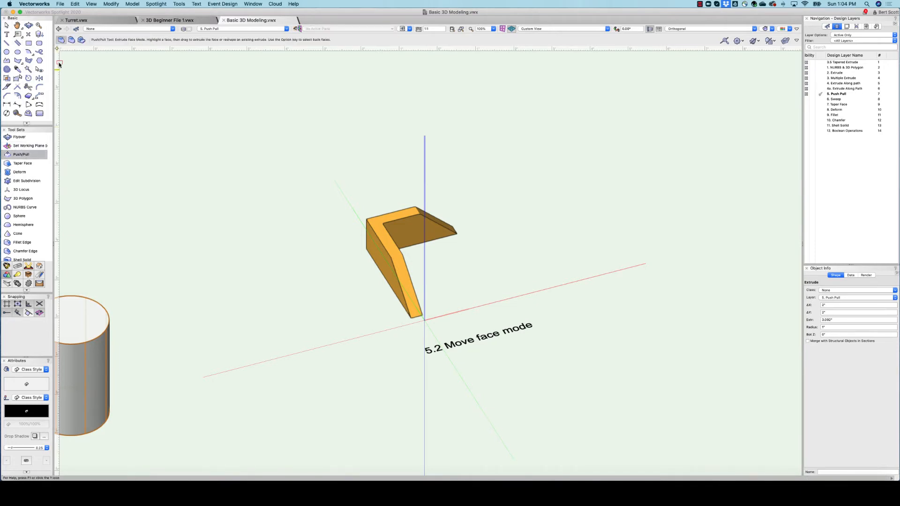
{"action": "left_click", "coordinate": [73, 41]}
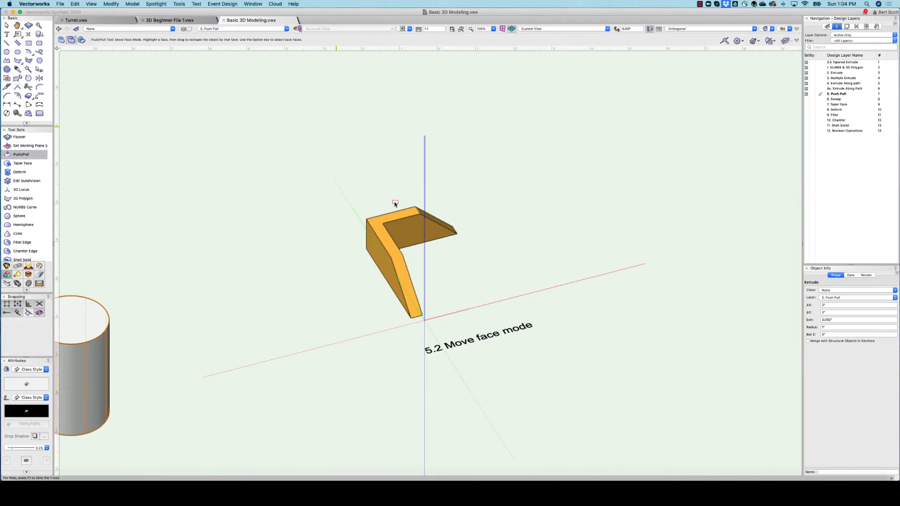
{"action": "left_click_drag", "start_coordinate": [399, 214], "coordinate": [375, 195]}
{"action": "left_click_drag", "start_coordinate": [407, 276], "coordinate": [440, 275]}
{"action": "left_click_drag", "start_coordinate": [441, 233], "coordinate": [468, 177]}
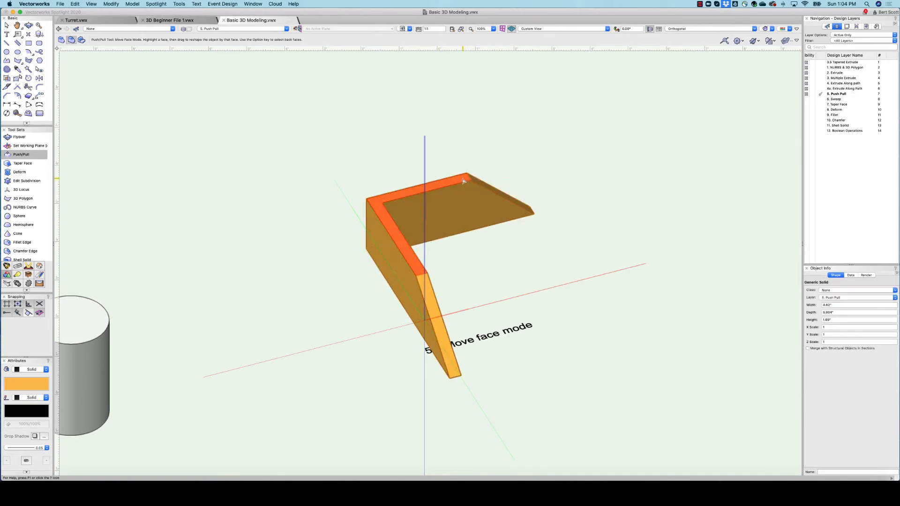
- Extrude the orange bracket's top face upward and the sloped faces of both legs outward with Push/Pull in Extrude Face mode
{"action": "left_click", "coordinate": [61, 40]}
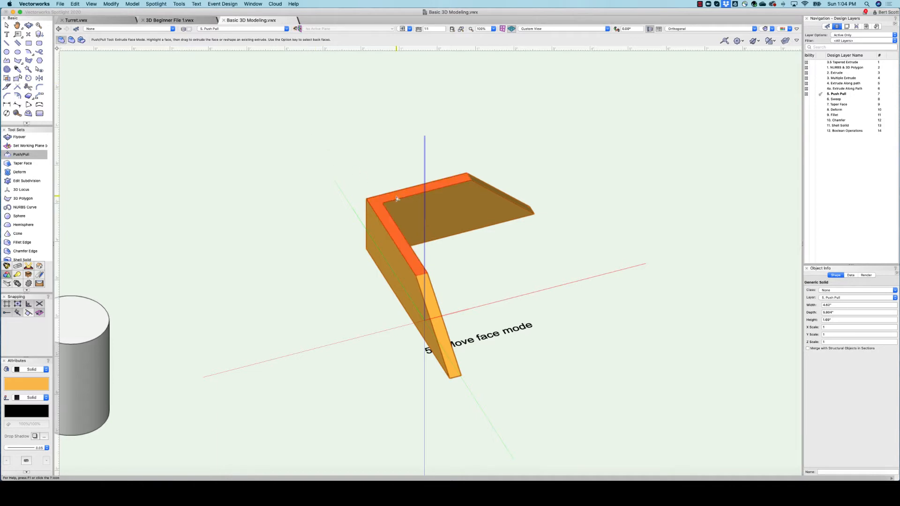
{"action": "left_click_drag", "start_coordinate": [398, 196], "coordinate": [400, 120]}
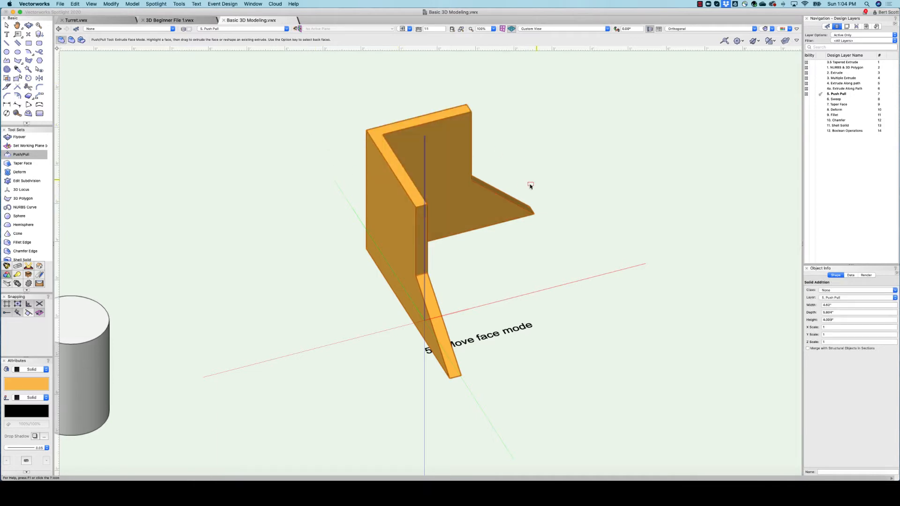
{"action": "left_click_drag", "start_coordinate": [506, 198], "coordinate": [540, 154]}
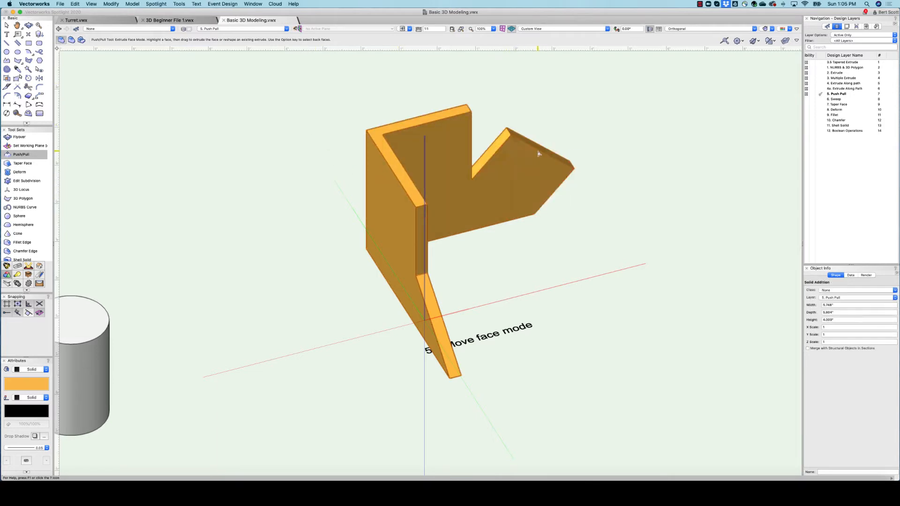
{"action": "left_click_drag", "start_coordinate": [438, 296], "coordinate": [478, 267]}
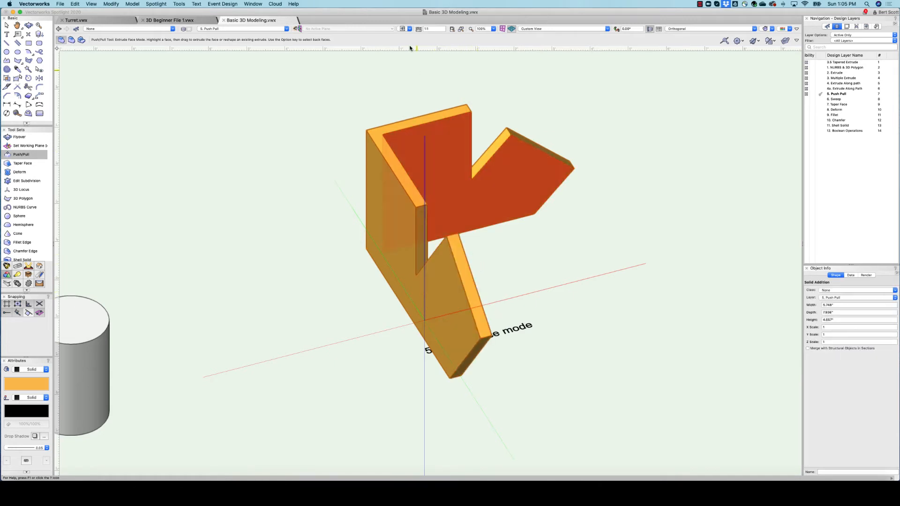
- Go to the saved view 5.3 Sub-Face Mode and push down the green block's top area on the arc side of the diagonal line
{"action": "left_click", "coordinate": [408, 29]}
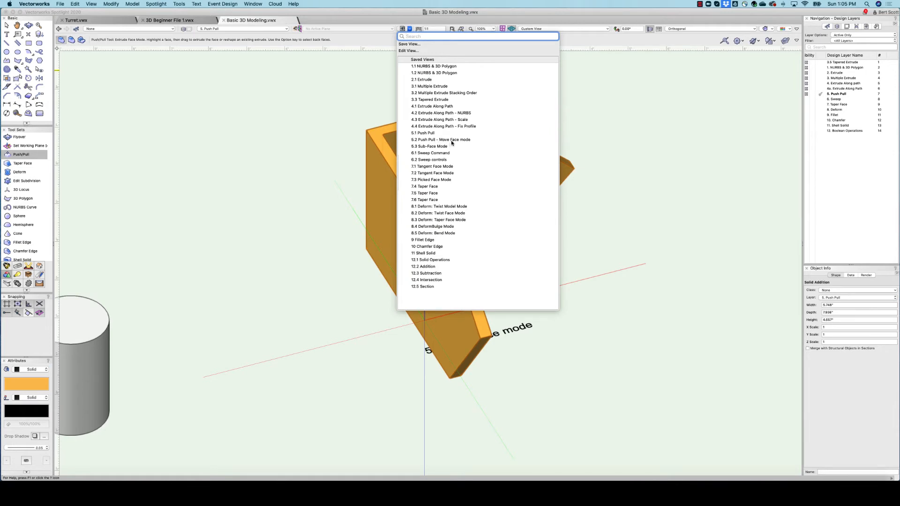
{"action": "left_click", "coordinate": [440, 147]}
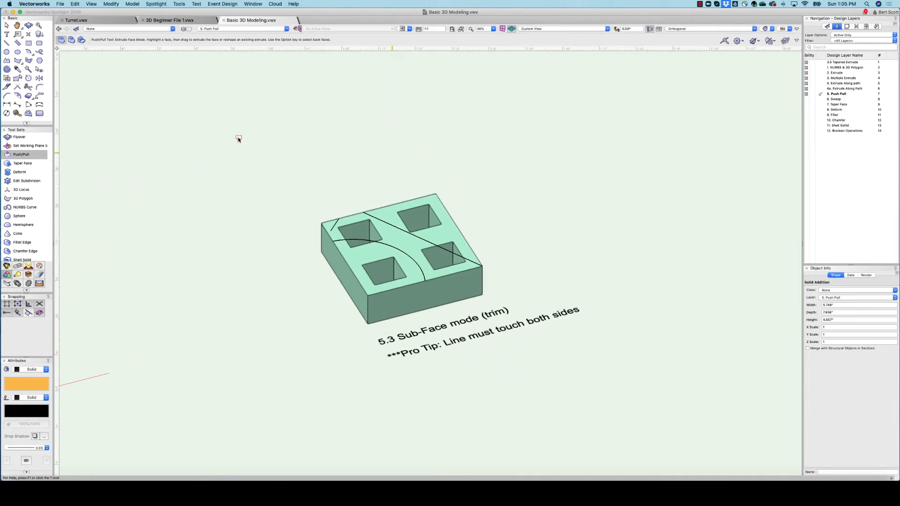
{"action": "left_click", "coordinate": [82, 40]}
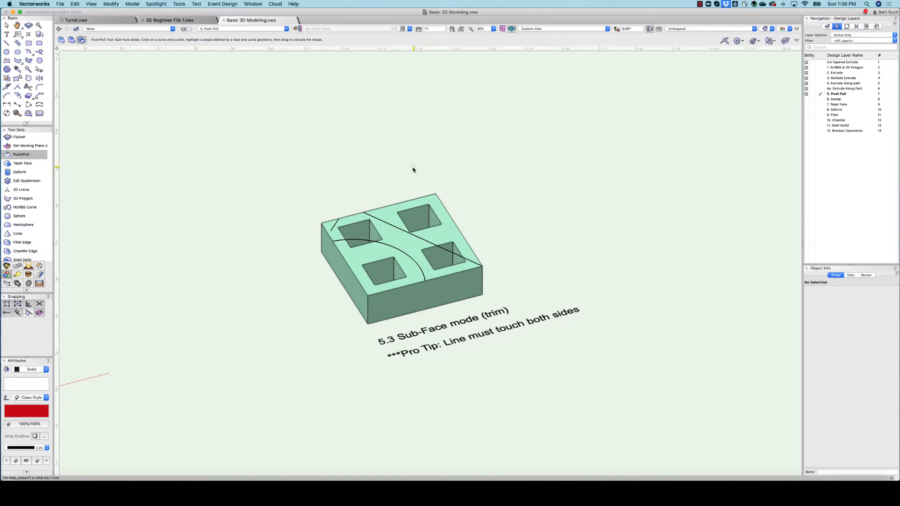
{"action": "left_click", "coordinate": [389, 227]}
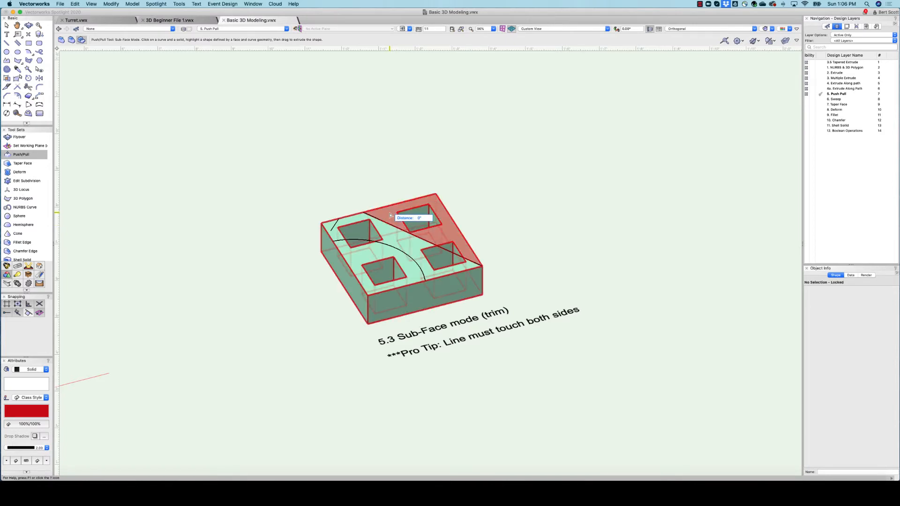
{"action": "left_click", "coordinate": [395, 238]}
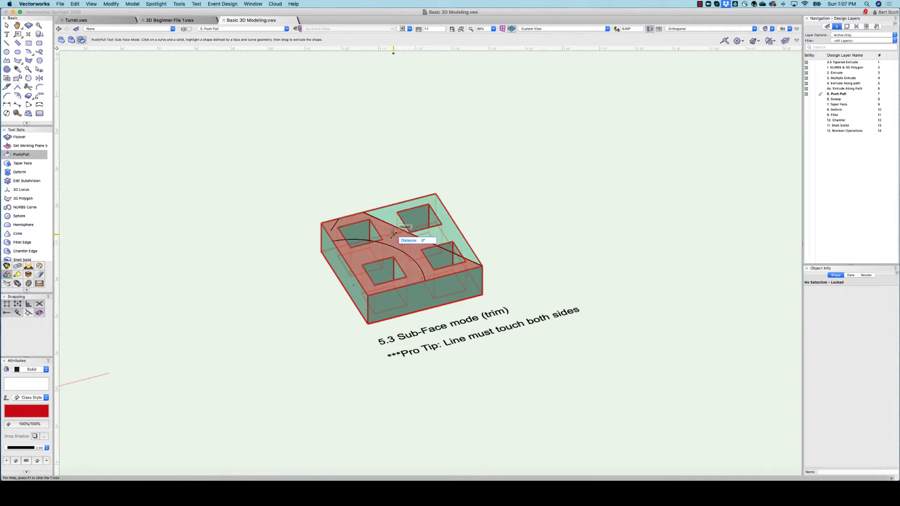
{"action": "left_click", "coordinate": [422, 298]}
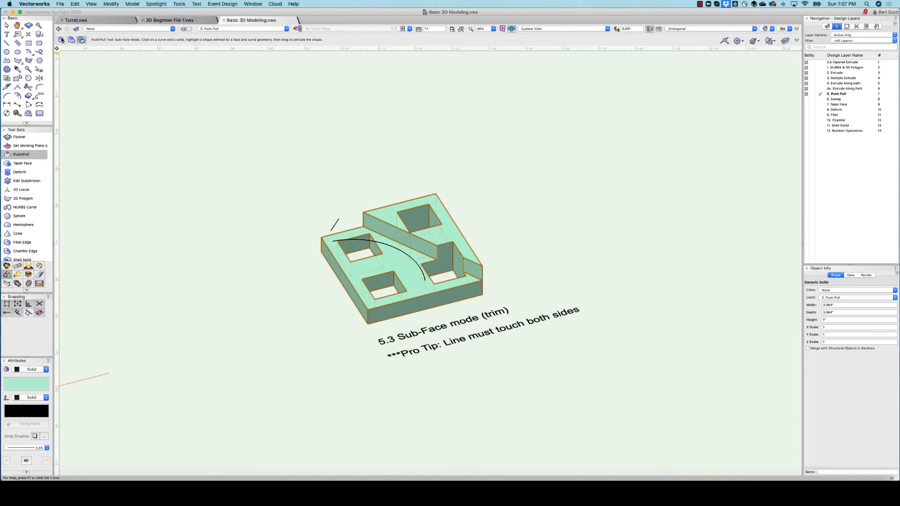
- Extrude the green block's raised top face upward in Extrude Face mode to an overall height of about 4"
{"action": "left_click", "coordinate": [61, 40]}
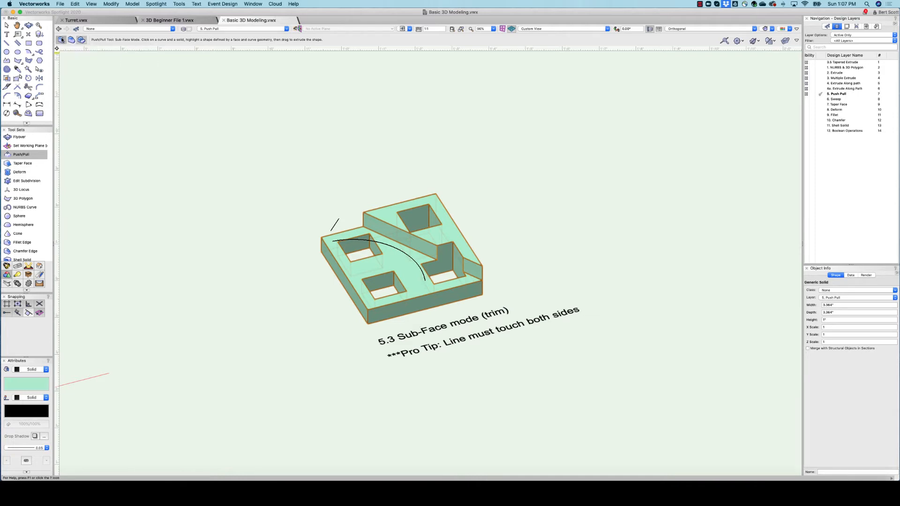
{"action": "left_click", "coordinate": [388, 217]}
{"action": "left_click", "coordinate": [396, 116]}
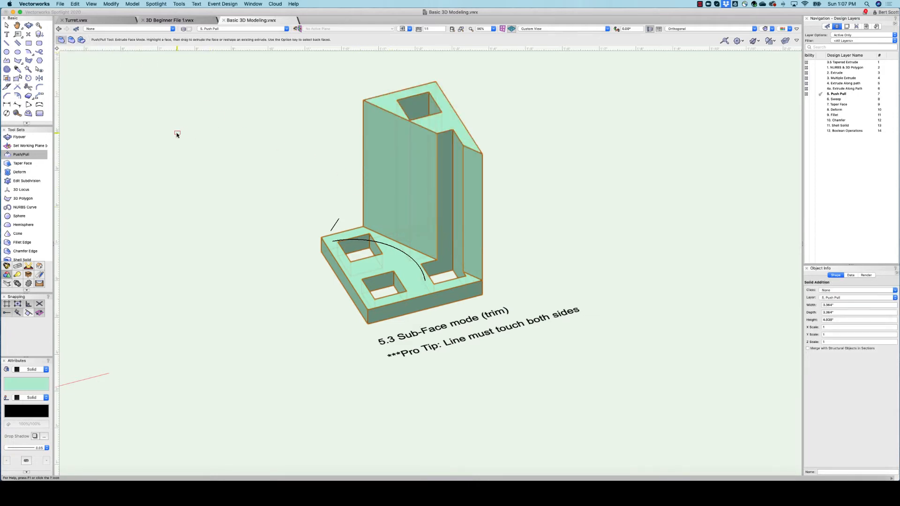
- Draw a rectangle about 1.3" by 1.9" on the tall vertical face above the lowered area of the green block
{"action": "left_click", "coordinate": [29, 43]}
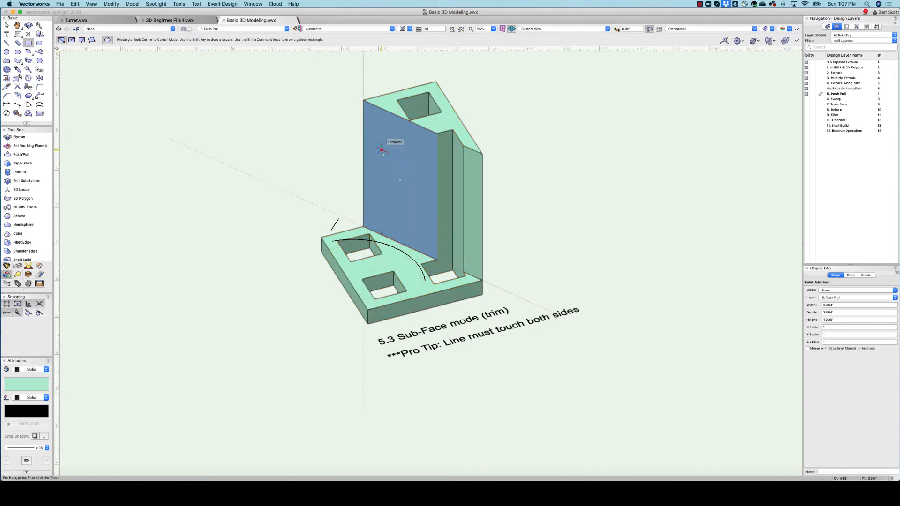
{"action": "left_click", "coordinate": [382, 150]}
{"action": "left_click", "coordinate": [422, 221]}
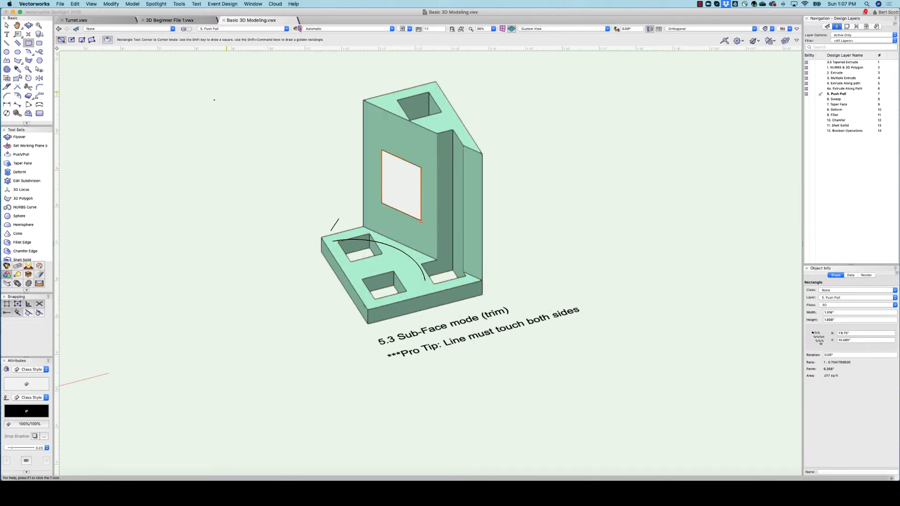
- Extrude the rectangle outward from the tall vertical face as a protruding box with Push/Pull in Sub-Face mode
{"action": "left_click", "coordinate": [21, 155]}
{"action": "left_click", "coordinate": [81, 41]}
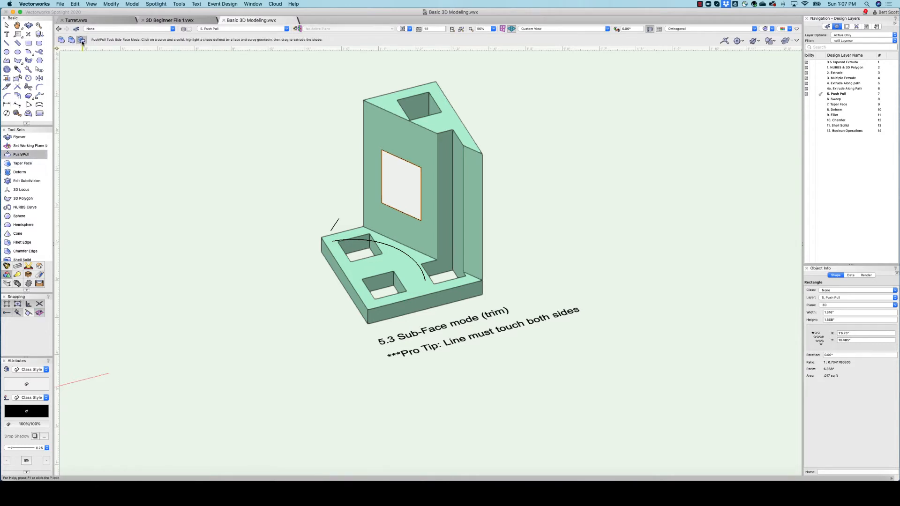
{"action": "left_click", "coordinate": [395, 169]}
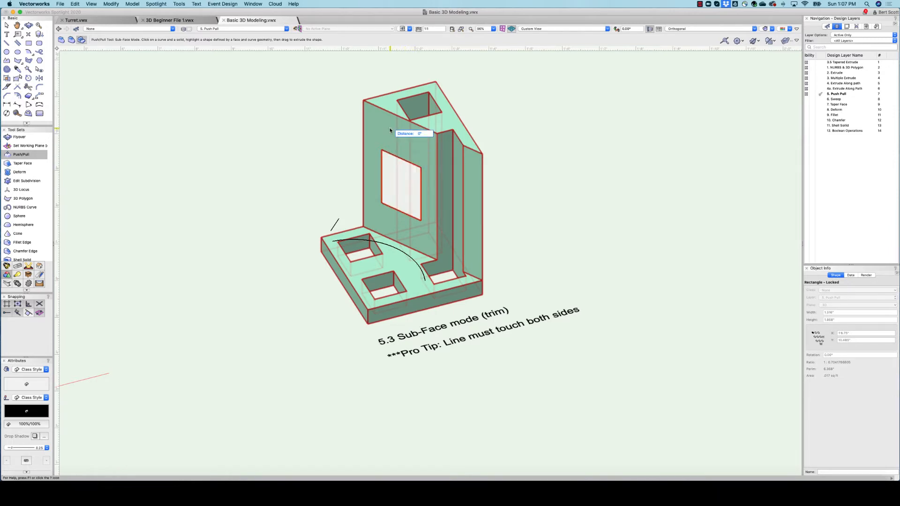
{"action": "left_click", "coordinate": [405, 181]}
{"action": "left_click", "coordinate": [341, 182]}
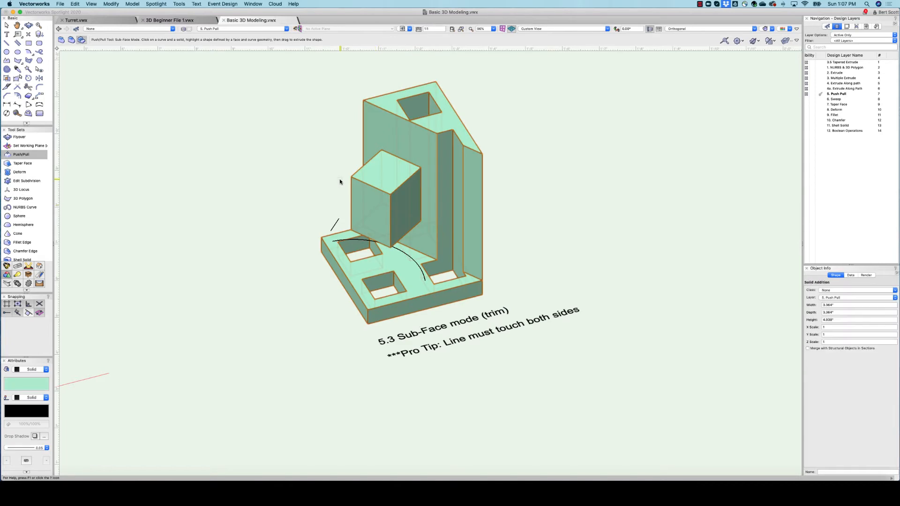
- Push the protruding box's front face back through the tall wall in Extrude Face mode to cut a rectangular opening
{"action": "left_click", "coordinate": [61, 41]}
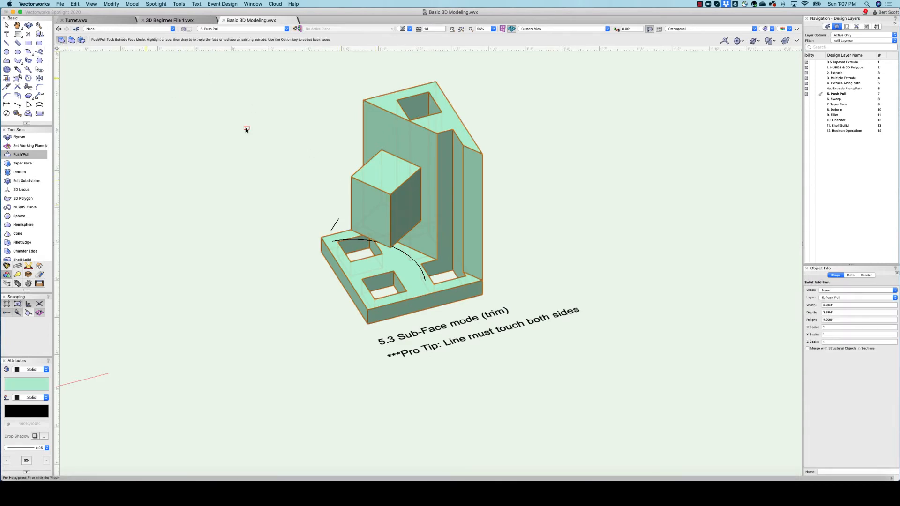
{"action": "left_click", "coordinate": [379, 205]}
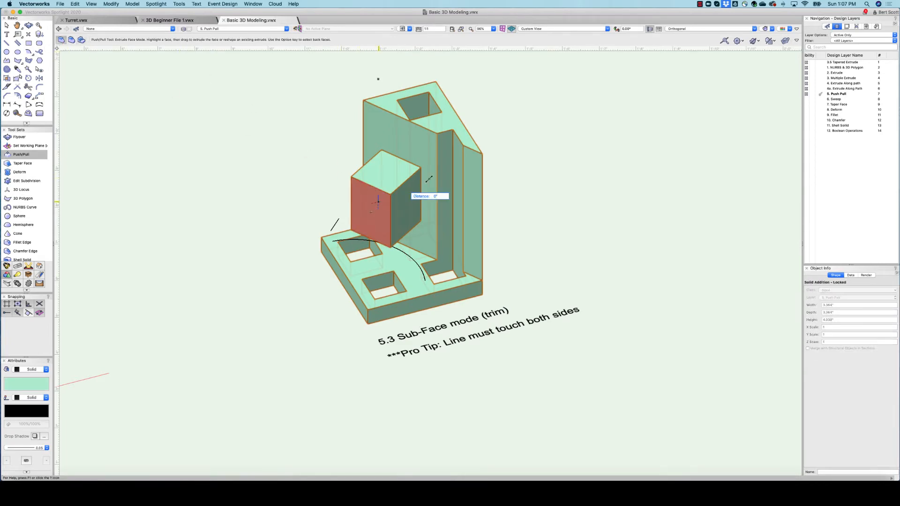
{"action": "left_click", "coordinate": [516, 135]}
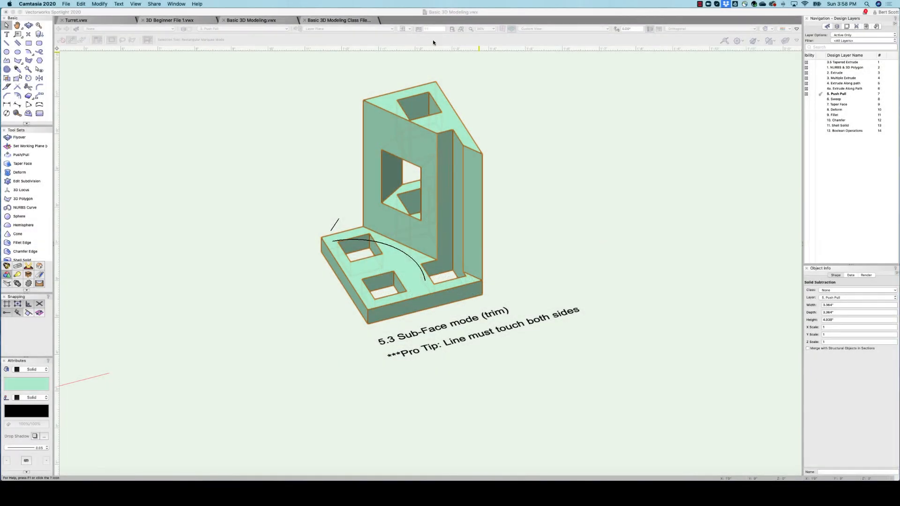
- Go to the saved view 6.1 Sweep Command
{"action": "left_click", "coordinate": [410, 30]}
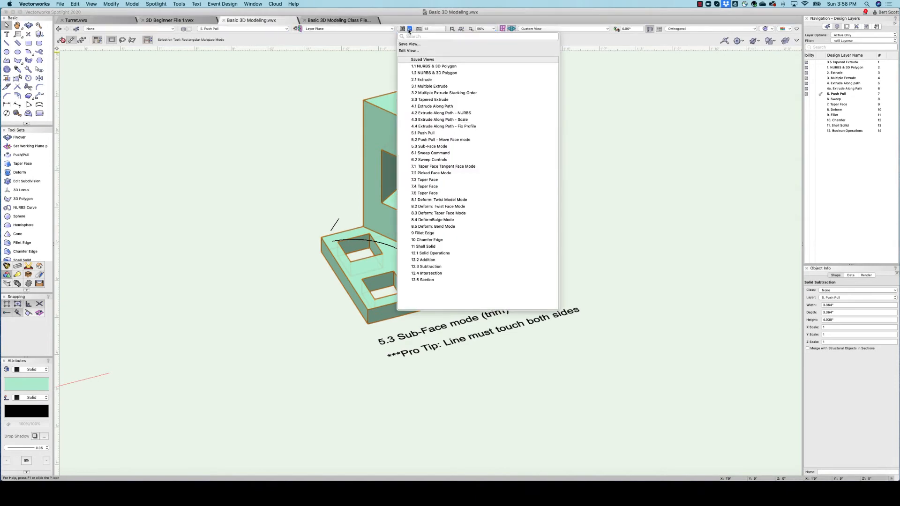
{"action": "left_click", "coordinate": [420, 154]}
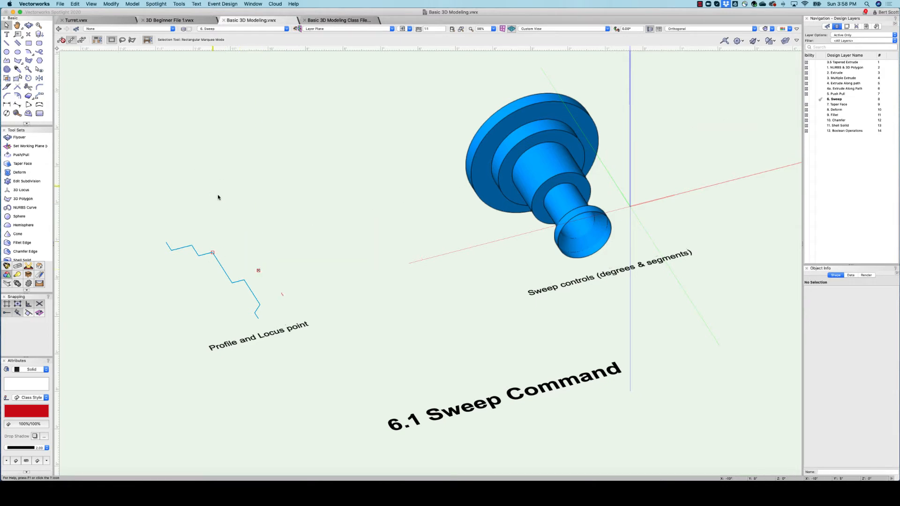
- Sweep the stepped profile polyline on its own without the locus, using a 360° arc angle and 0.70° segment angle
{"action": "left_click", "coordinate": [208, 255]}
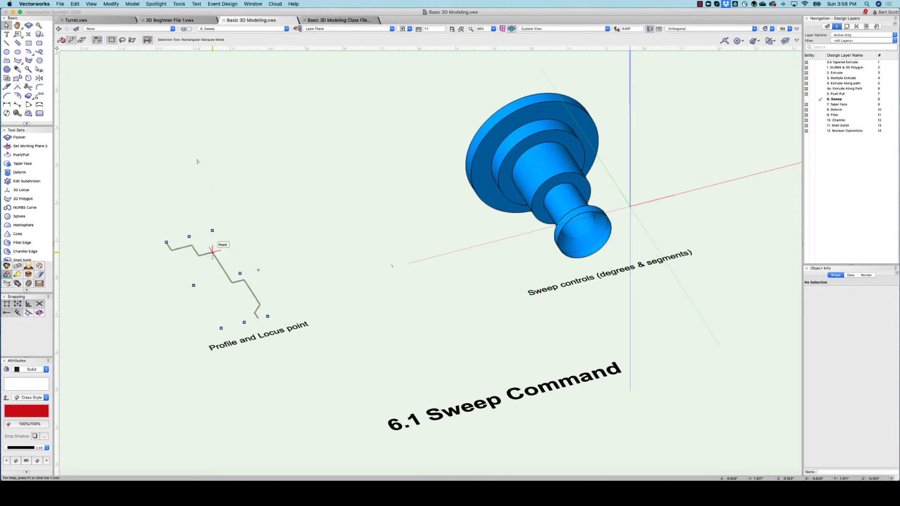
{"action": "left_click", "coordinate": [133, 4]}
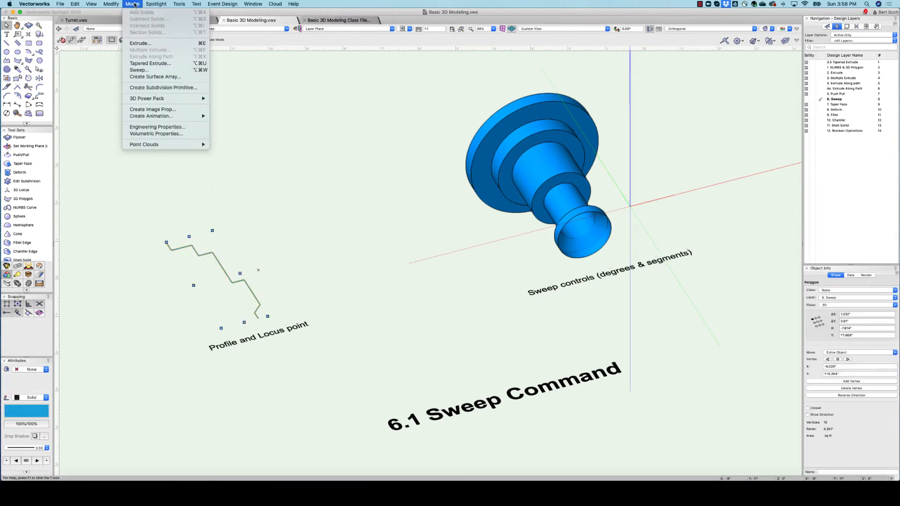
{"action": "left_click", "coordinate": [143, 71]}
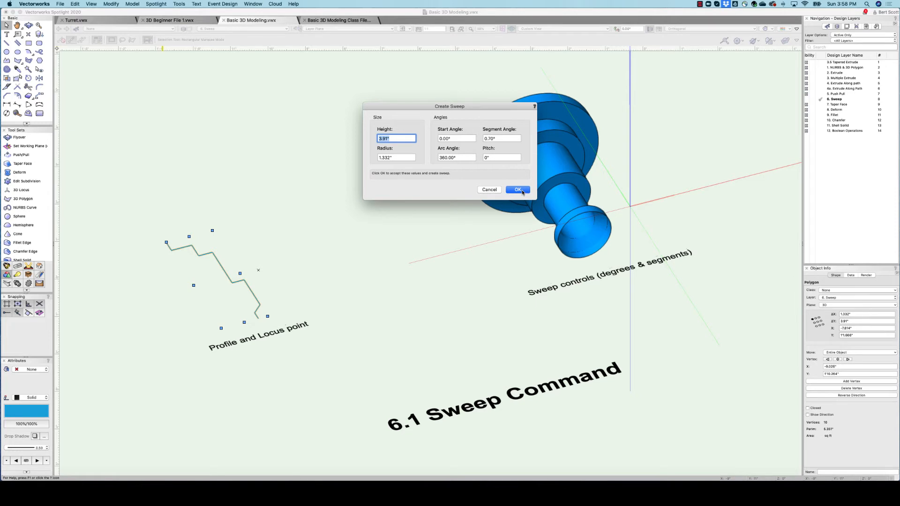
{"action": "left_click", "coordinate": [519, 190]}
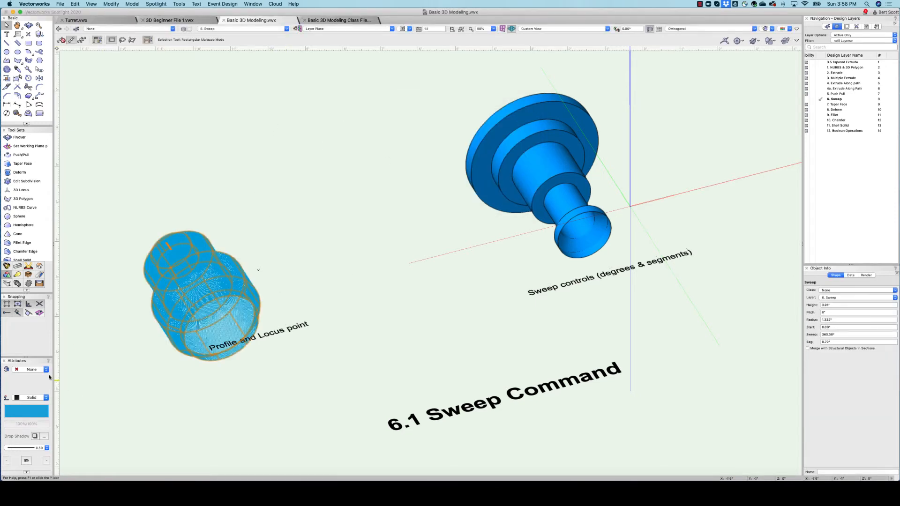
- Give the swept object a solid fill and deselect it
{"action": "left_click", "coordinate": [46, 370]}
{"action": "left_click", "coordinate": [28, 378]}
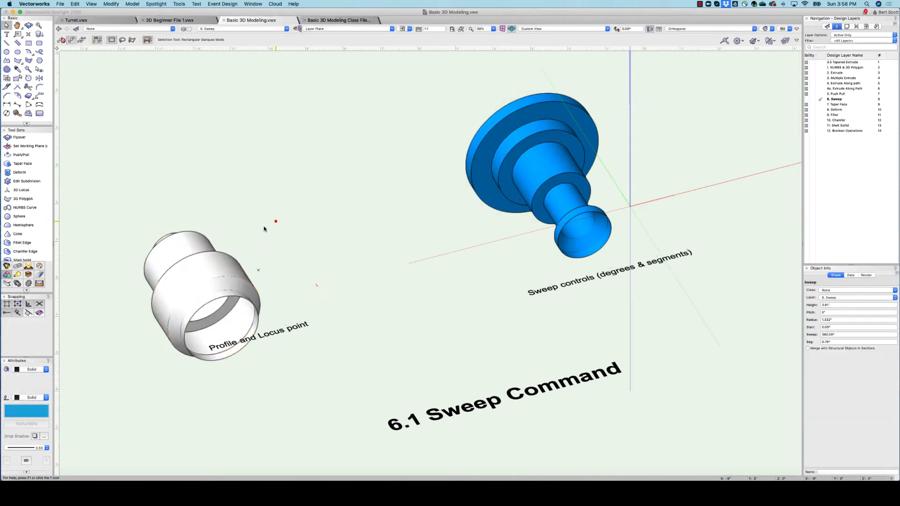
{"action": "left_click", "coordinate": [227, 255]}
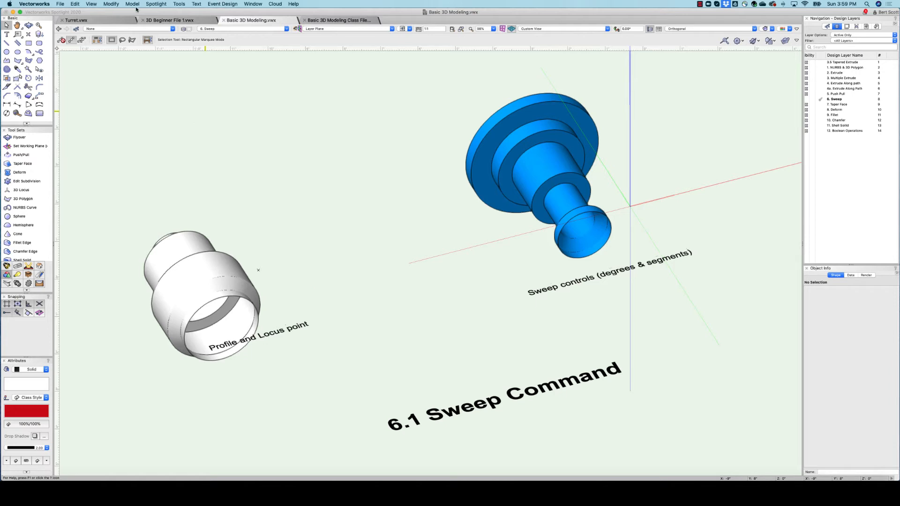
- Undo the fill change and the sweep to get back to the stepped profile, and clear the selection
{"action": "left_click", "coordinate": [110, 5]}
{"action": "mouse_move", "coordinate": [92, 5]}
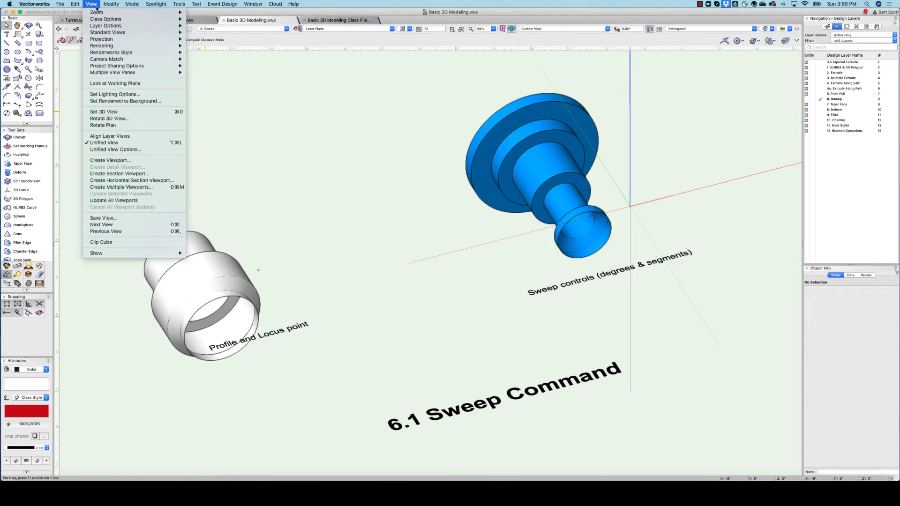
{"action": "left_click", "coordinate": [76, 10]}
{"action": "left_click", "coordinate": [75, 4]}
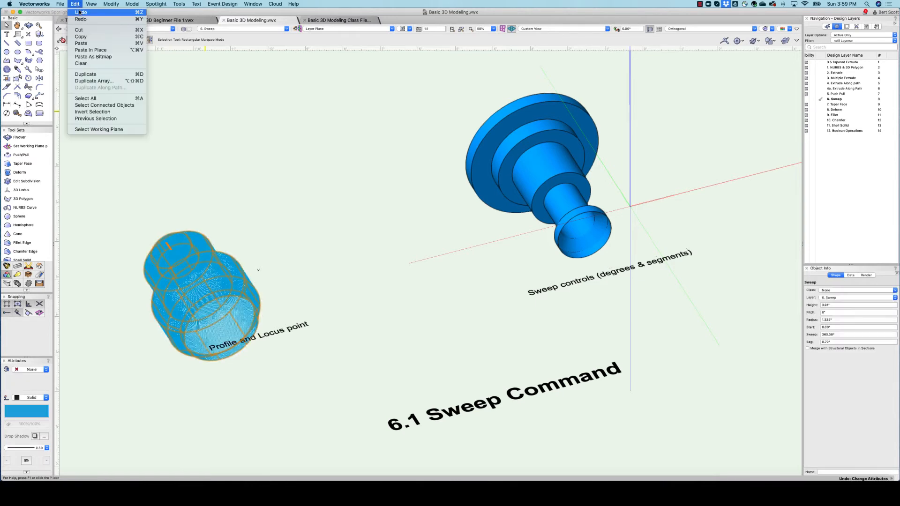
{"action": "left_click", "coordinate": [80, 12]}
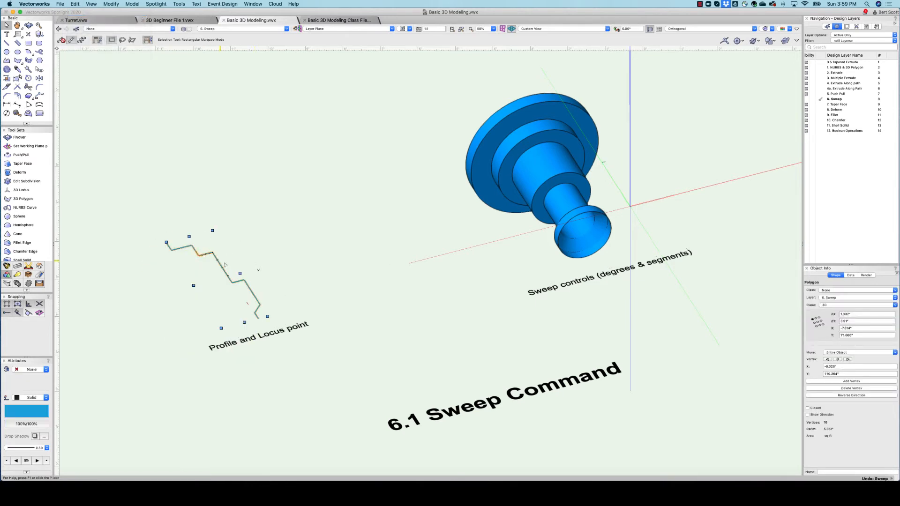
{"action": "left_click", "coordinate": [353, 212]}
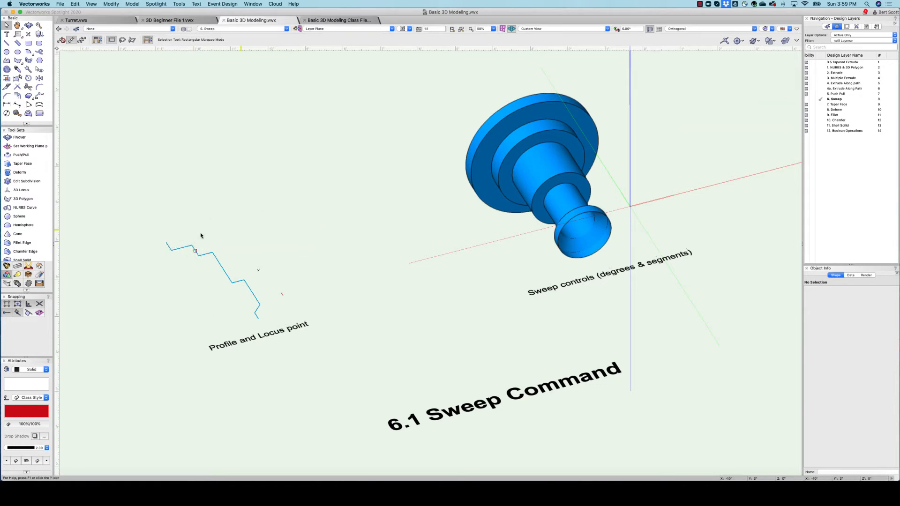
- Select the stepped profile together with the locus point beside it for the Sweep command
{"action": "left_click", "coordinate": [259, 271]}
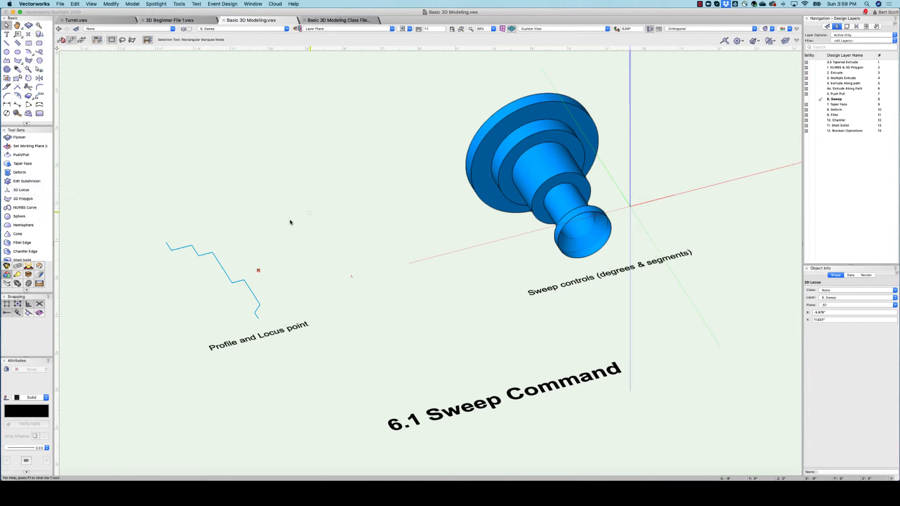
{"action": "left_click", "coordinate": [266, 230]}
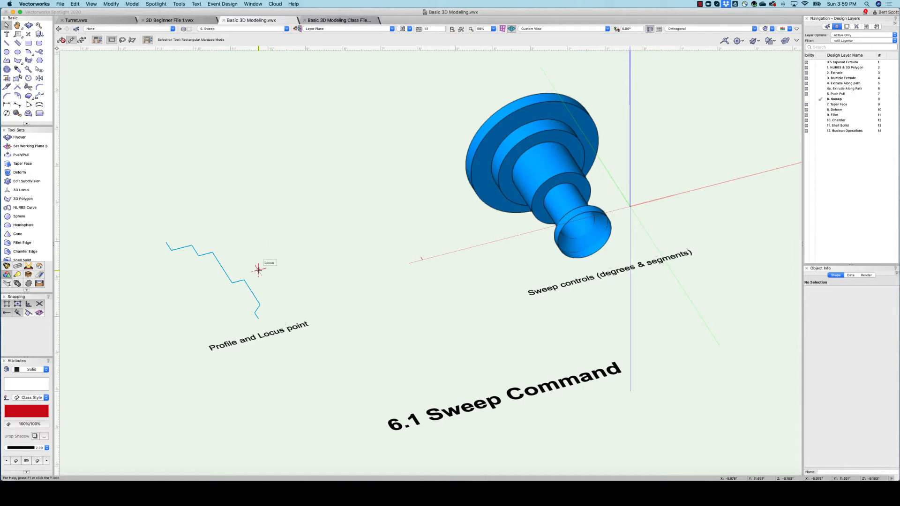
{"action": "left_click", "coordinate": [219, 261]}
{"action": "left_click", "coordinate": [258, 270], "text": "shift"}
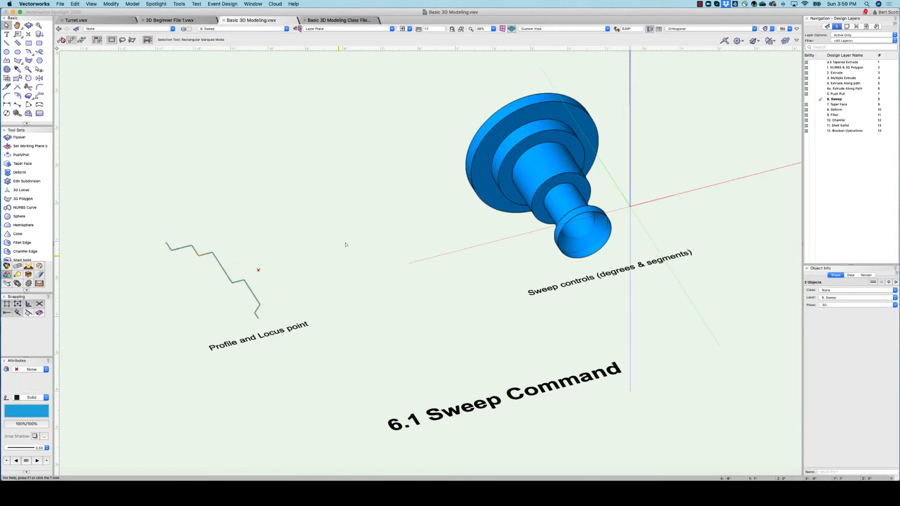
{"action": "left_click", "coordinate": [133, 4]}
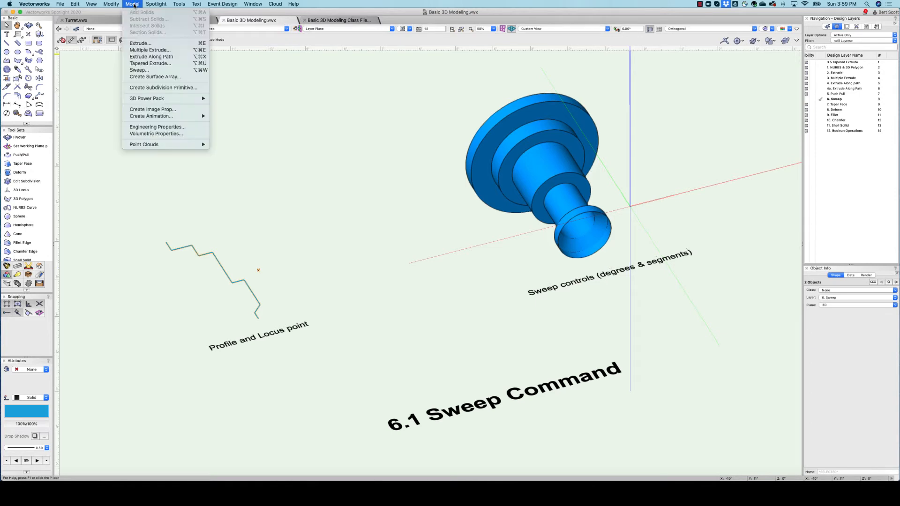
- Sweep the stepped profile 360° about its locus point with a 0.70° segment angle and give the result a solid fill
{"action": "left_click", "coordinate": [146, 70]}
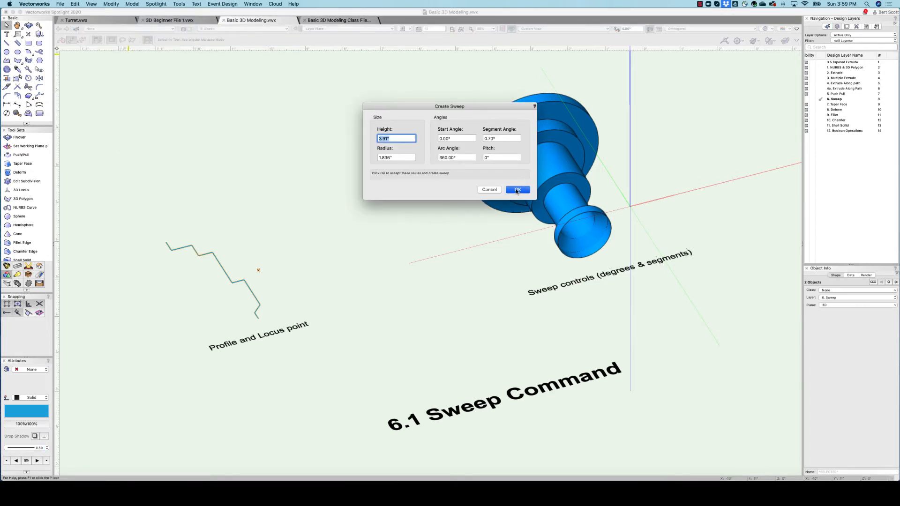
{"action": "left_click", "coordinate": [517, 190]}
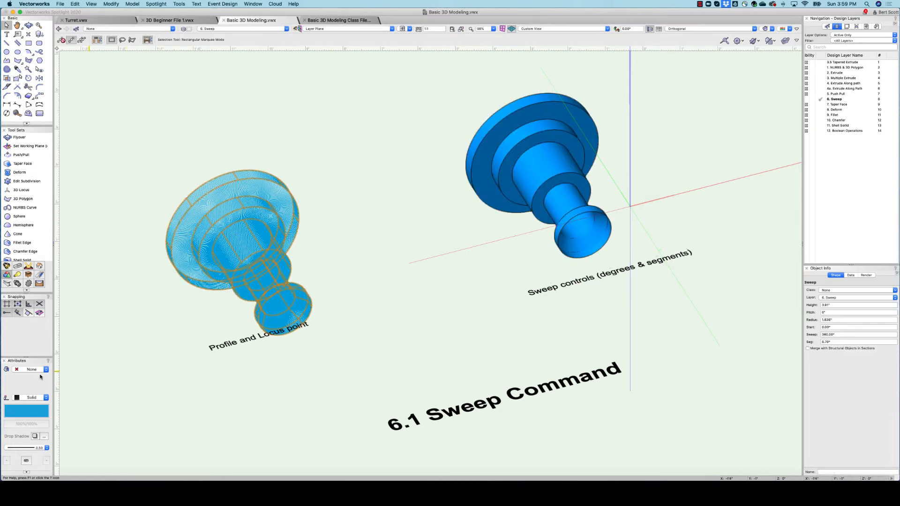
{"action": "left_click", "coordinate": [39, 370]}
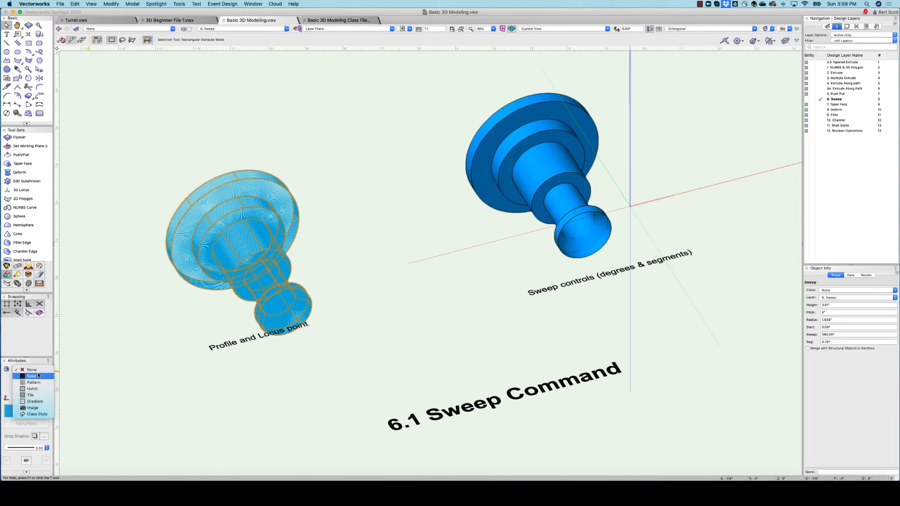
{"action": "left_click", "coordinate": [362, 165]}
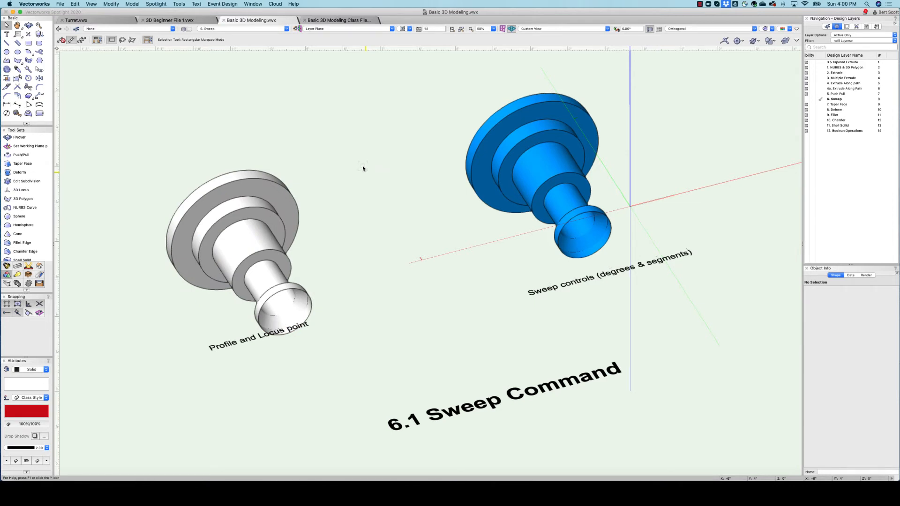
{"action": "scroll", "coordinate": [362, 168], "scroll_direction": "down", "scroll_amount": 1}
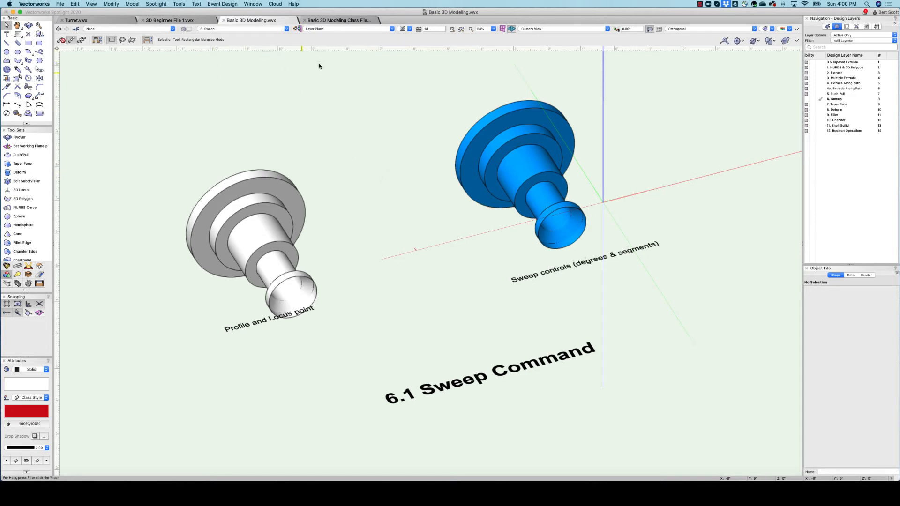
- Recall the saved view "6.2 Sweep Controls" and select the orange ring sweep
{"action": "left_click", "coordinate": [410, 29]}
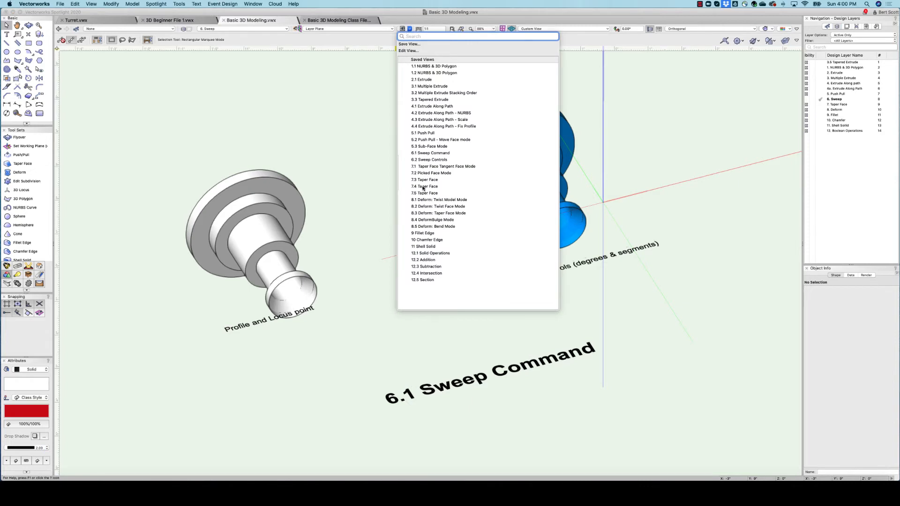
{"action": "left_click", "coordinate": [426, 160]}
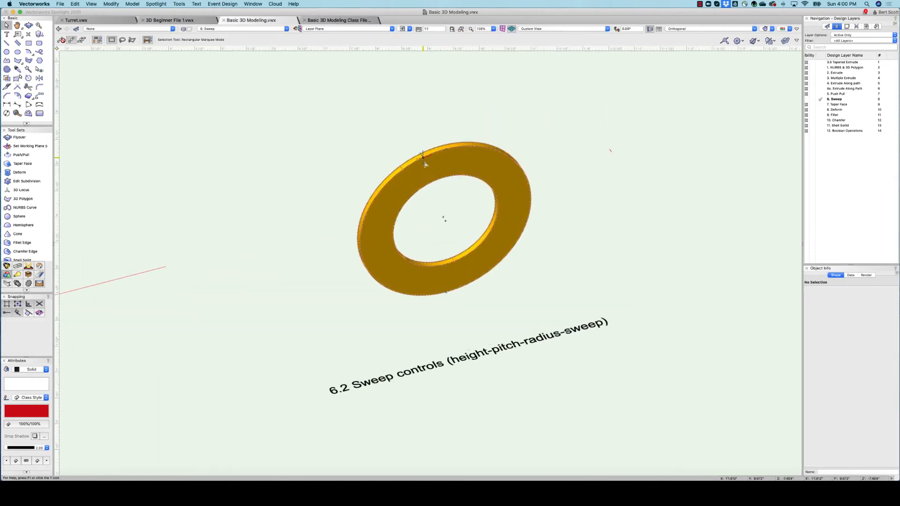
{"action": "left_click", "coordinate": [442, 165]}
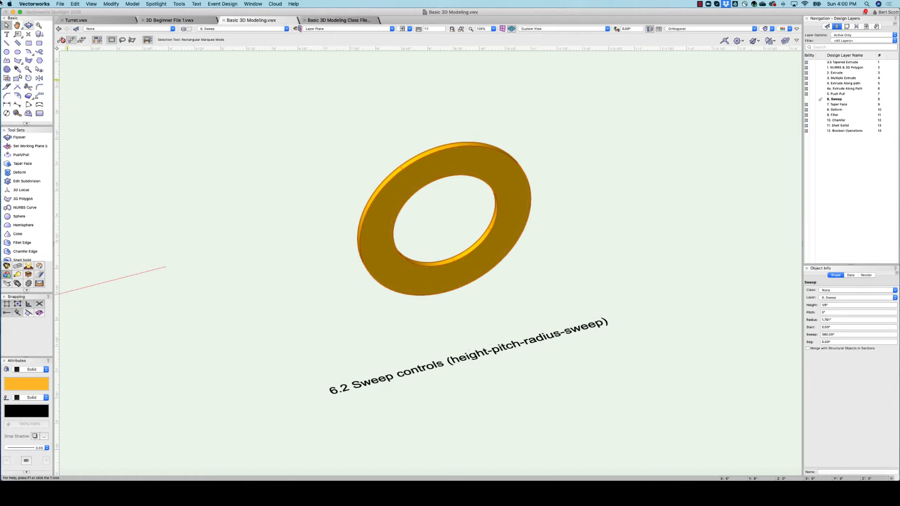
{"action": "left_click", "coordinate": [133, 4]}
{"action": "left_click", "coordinate": [153, 70]}
{"action": "left_click", "coordinate": [508, 161]}
{"action": "left_click", "coordinate": [506, 162]}
- Set the ring sweep's segment angle to 45°
{"action": "left_click", "coordinate": [837, 343]}
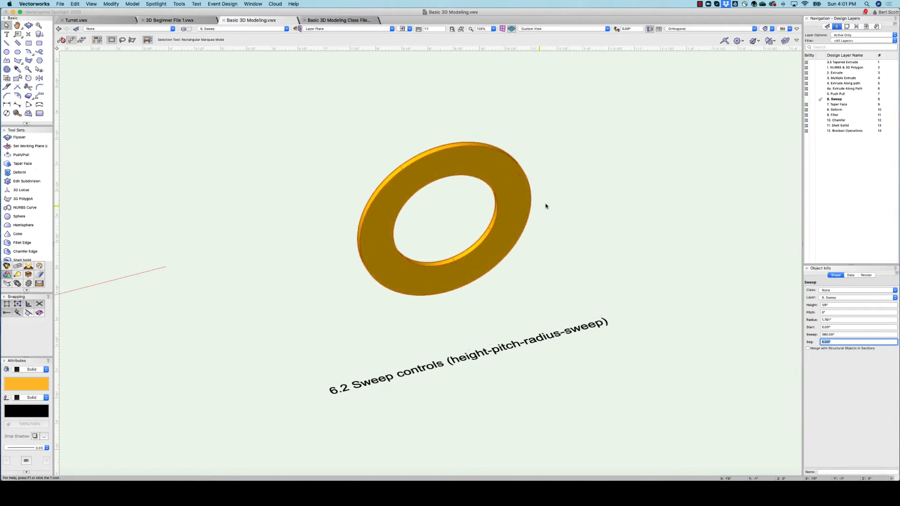
{"action": "scroll", "coordinate": [545, 204], "scroll_direction": "up", "scroll_amount": 1}
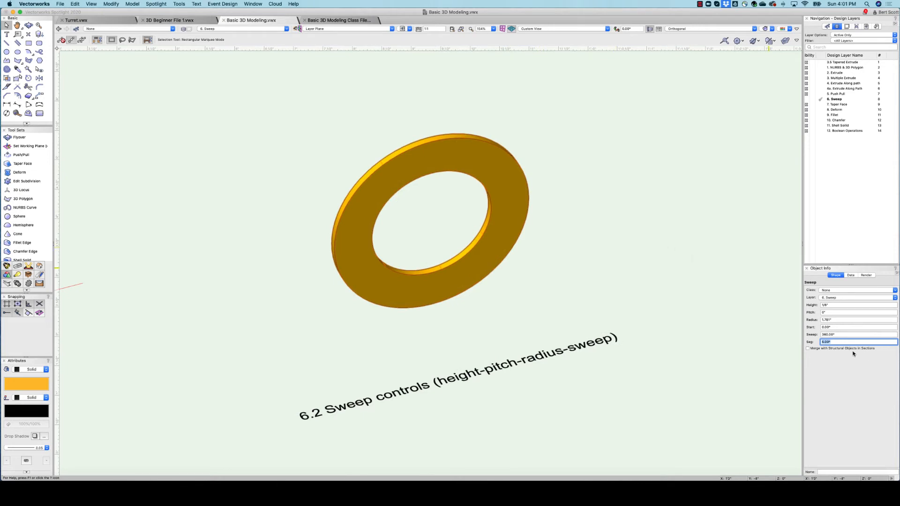
{"action": "type", "text": "48"}
{"action": "key", "text": "Return"}
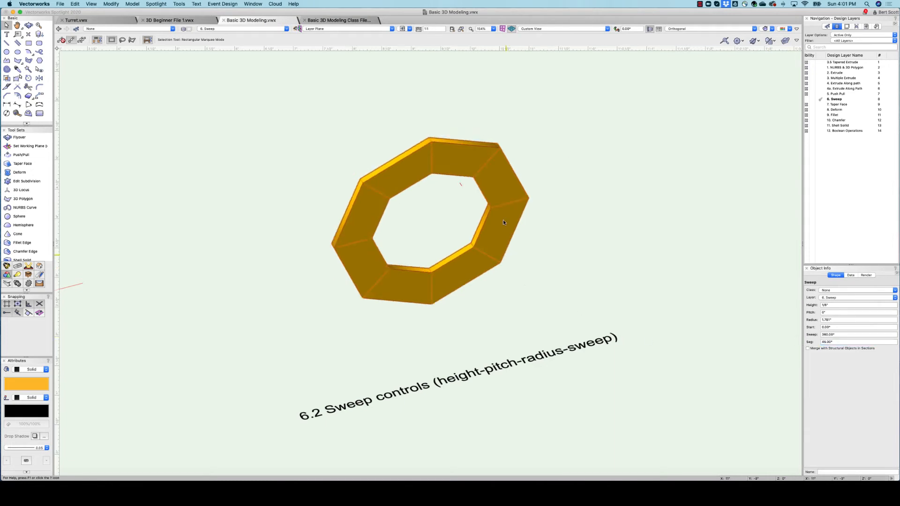
- Reselect the ring sweep and set its segment angle to 90°
{"action": "left_click", "coordinate": [573, 173]}
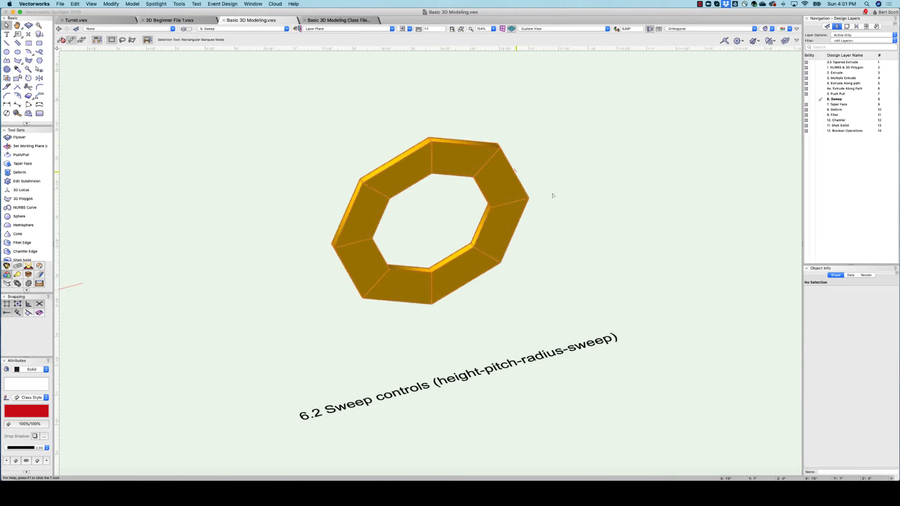
{"action": "left_click", "coordinate": [512, 191]}
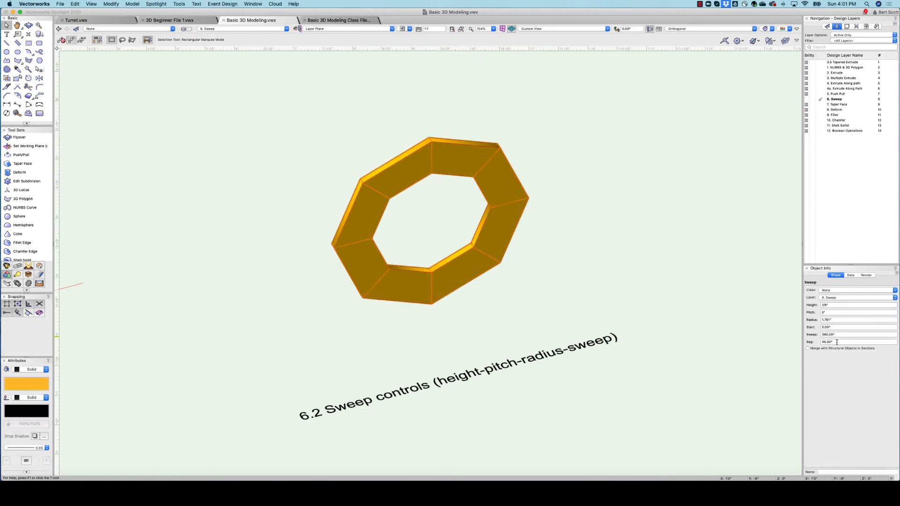
{"action": "left_click", "coordinate": [842, 342]}
{"action": "type", "text": "90"}
{"action": "key", "text": "Return"}
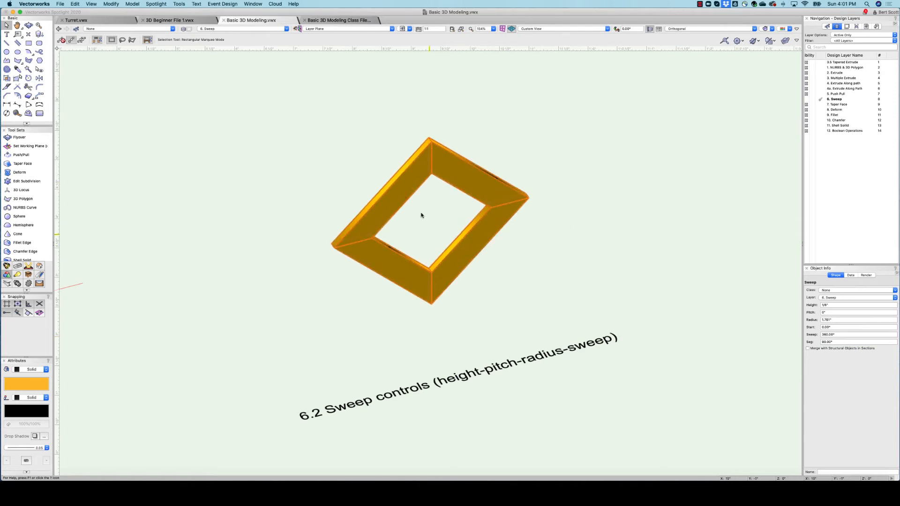
- Set the ring's segment angle to 5° and its sweep angle to 180°
{"action": "double_click", "coordinate": [837, 342]}
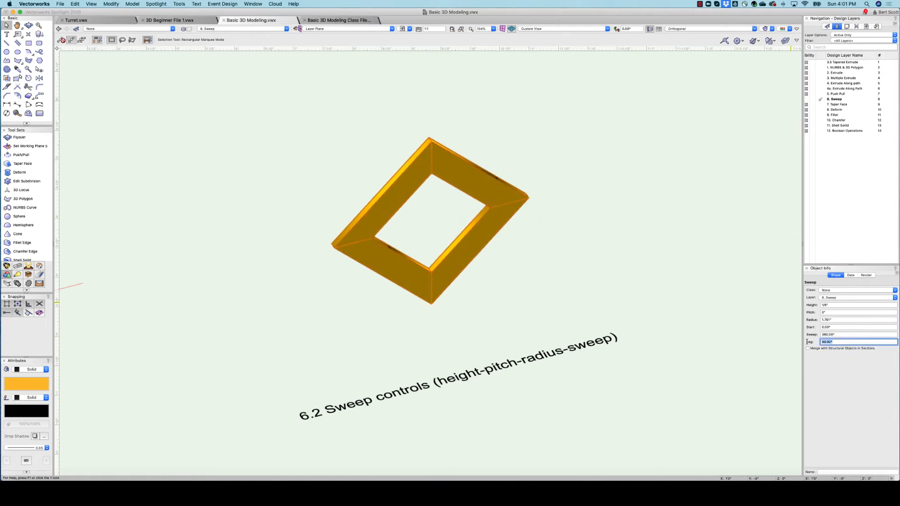
{"action": "type", "text": "5"}
{"action": "key", "text": "Return"}
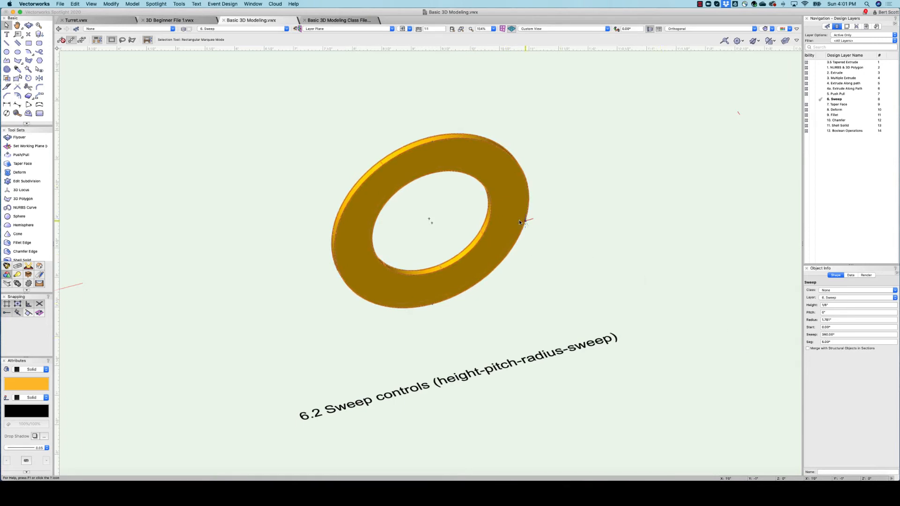
{"action": "left_click", "coordinate": [840, 335]}
{"action": "type", "text": "180"}
{"action": "key", "text": "Return"}
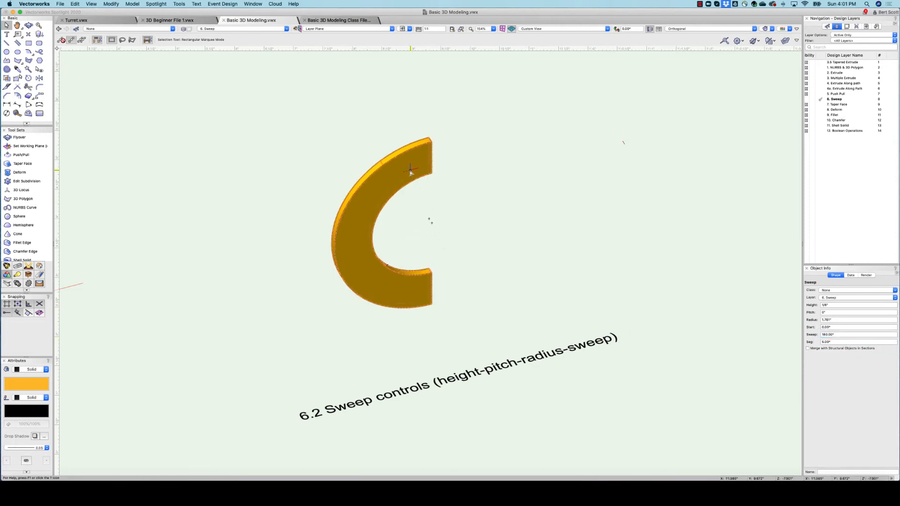
- Open the half ring's sweep profile to examine its rectangle and locus point, and exit profile editing
{"action": "double_click", "coordinate": [412, 172]}
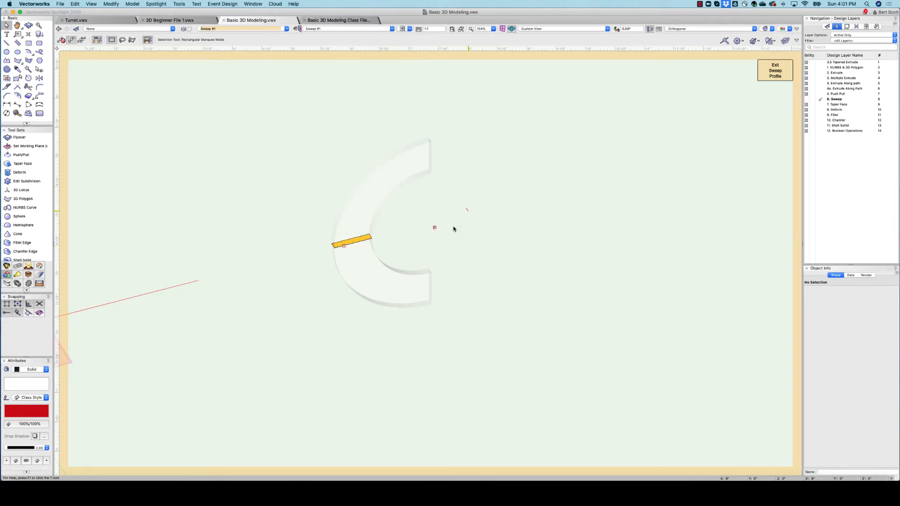
{"action": "left_click", "coordinate": [764, 74]}
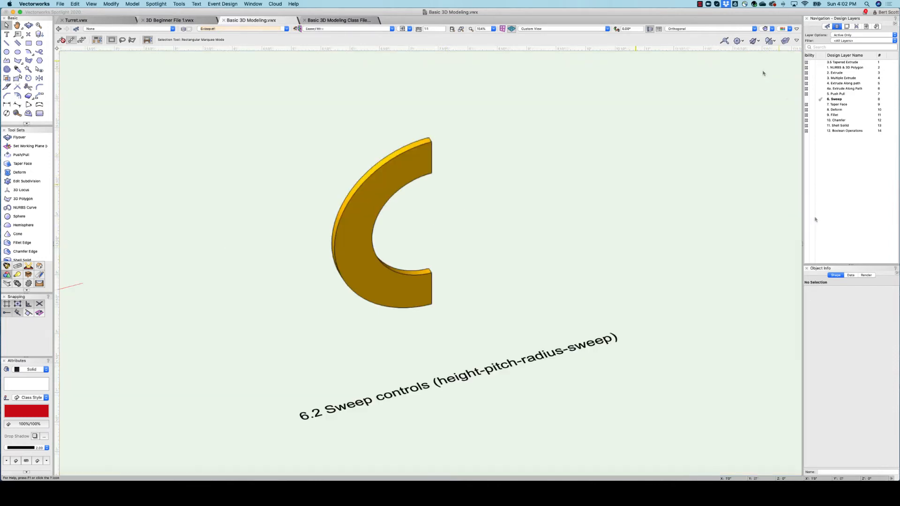
- Set the ring's sweep angle to 270° and its pitch to 1"
{"action": "left_click", "coordinate": [856, 320]}
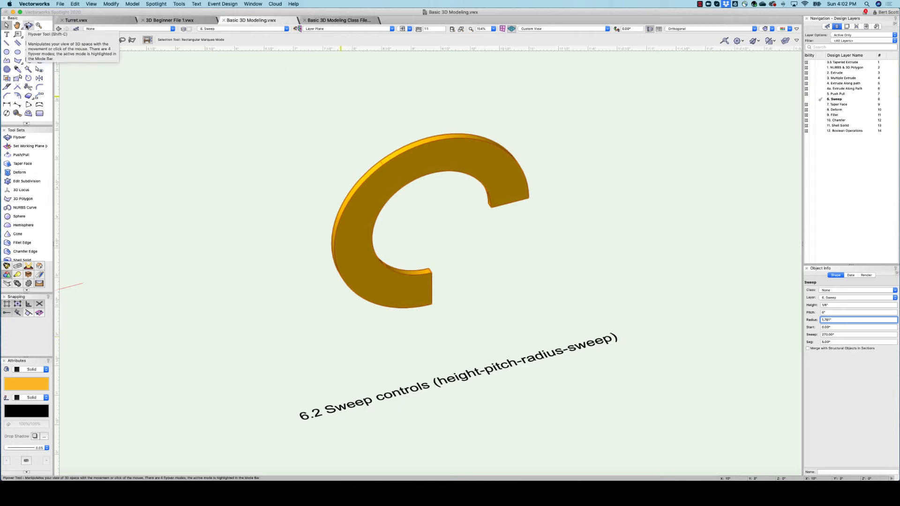
{"action": "left_click", "coordinate": [28, 26]}
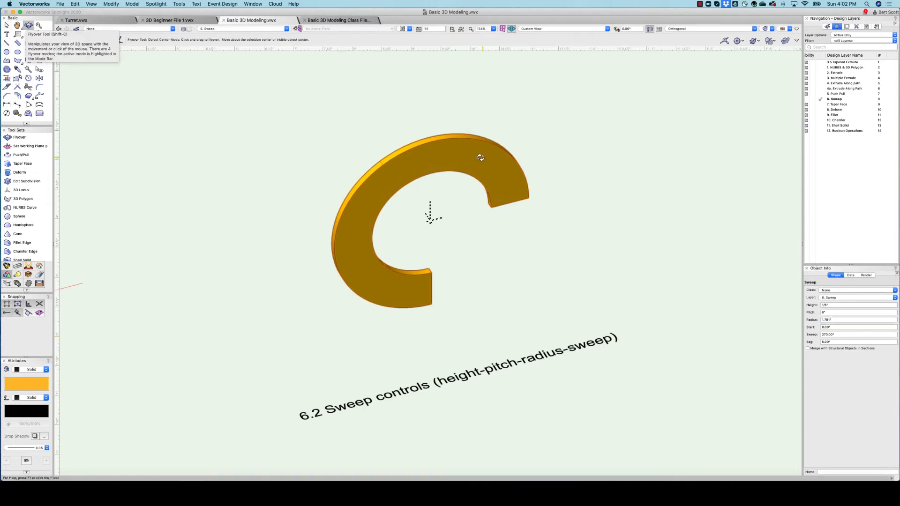
{"action": "mouse_move", "coordinate": [479, 156]}
{"action": "left_mouse_down"}
{"action": "mouse_move", "coordinate": [485, 237]}
{"action": "mouse_move", "coordinate": [511, 271]}
{"action": "mouse_move", "coordinate": [432, 297]}
{"action": "mouse_move", "coordinate": [418, 349]}
{"action": "mouse_move", "coordinate": [416, 308]}
{"action": "mouse_move", "coordinate": [426, 364]}
{"action": "mouse_move", "coordinate": [427, 322]}
{"action": "mouse_move", "coordinate": [428, 356]}
{"action": "mouse_move", "coordinate": [415, 365]}
{"action": "left_mouse_up"}
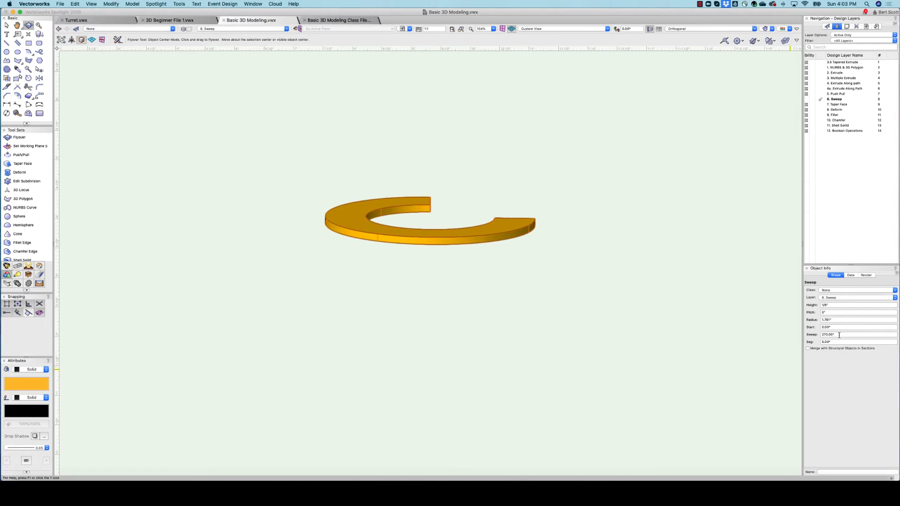
{"action": "left_click", "coordinate": [830, 311]}
{"action": "type", "text": "1"}
{"action": "key", "text": "Return"}
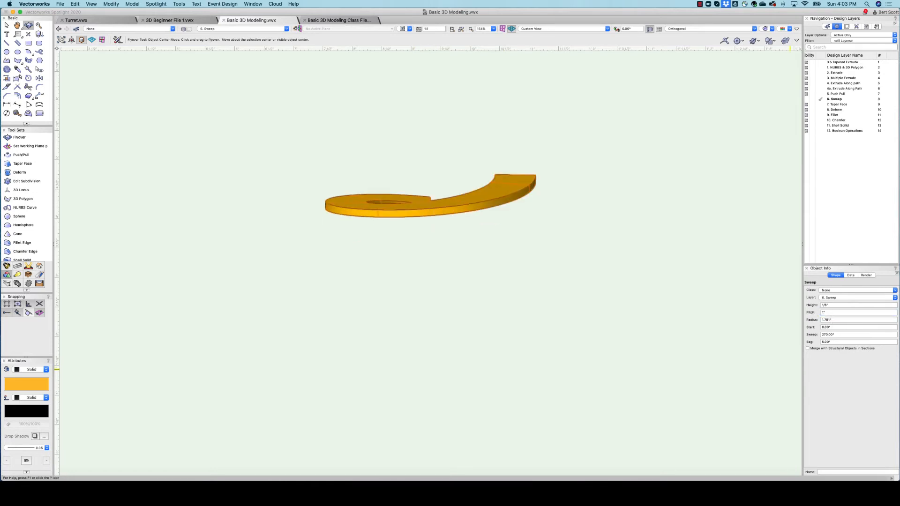
{"action": "mouse_move", "coordinate": [493, 208]}
{"action": "left_mouse_down"}
{"action": "mouse_move", "coordinate": [512, 207]}
{"action": "mouse_move", "coordinate": [507, 215]}
{"action": "left_mouse_up"}
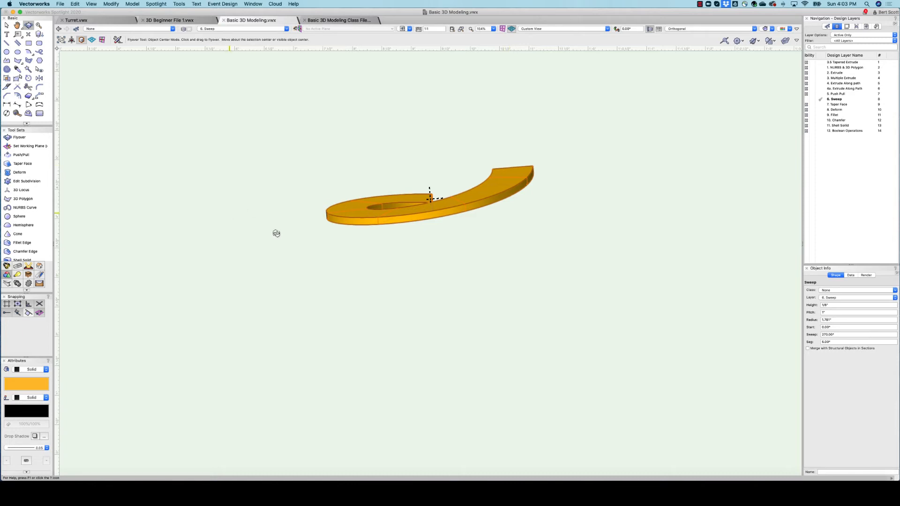
- Set the pitched sweep's angle to 3600° to form a multi-turn spring
{"action": "left_click", "coordinate": [841, 335]}
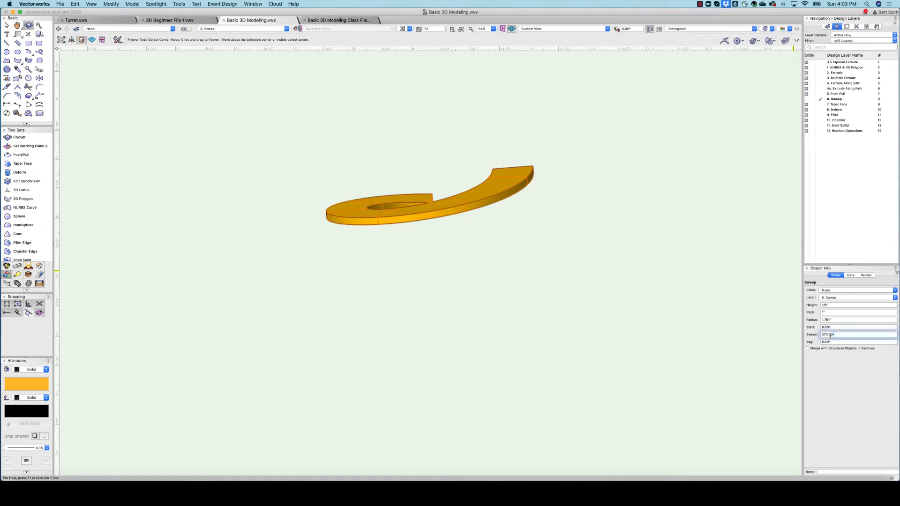
{"action": "type", "text": "3"}
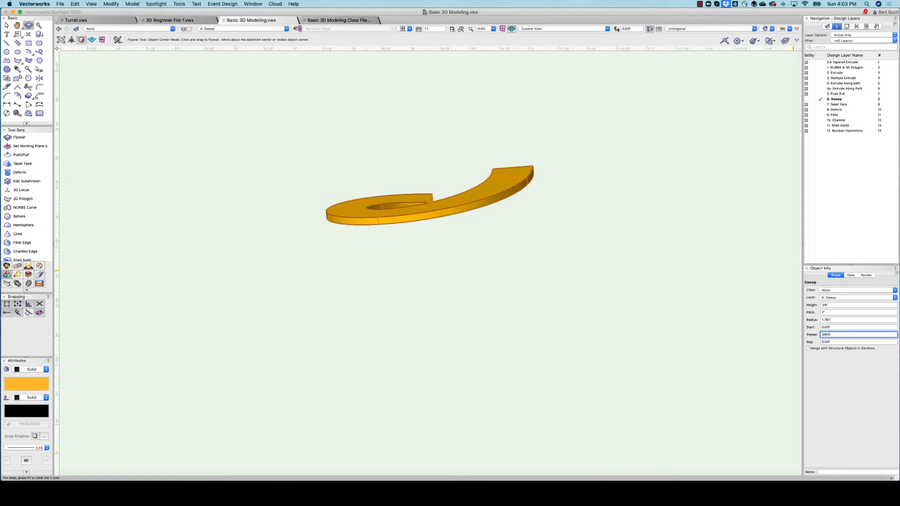
{"action": "type", "text": "600"}
{"action": "key", "text": "Return"}
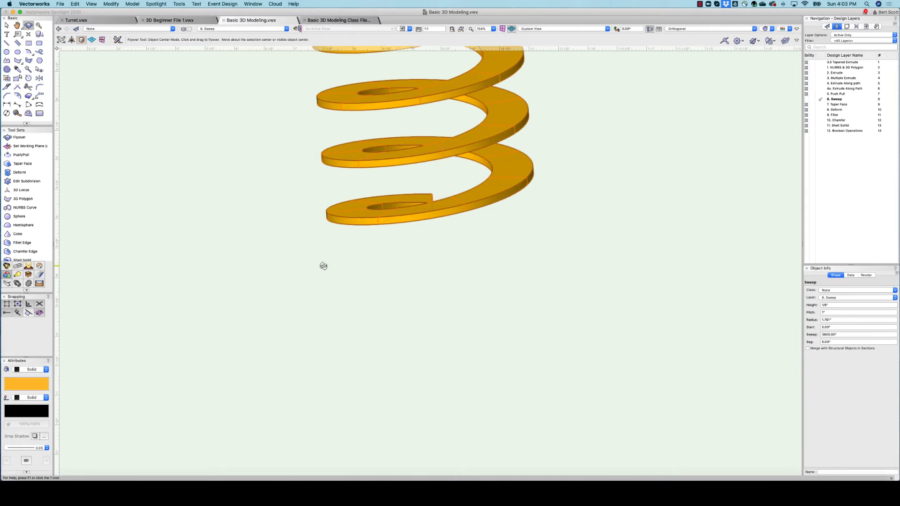
{"action": "scroll", "coordinate": [322, 266], "scroll_direction": "down", "scroll_amount": 3}
{"action": "scroll", "coordinate": [387, 291], "scroll_direction": "down", "scroll_amount": 3}
{"action": "scroll", "coordinate": [333, 120], "scroll_direction": "up", "scroll_amount": 3}
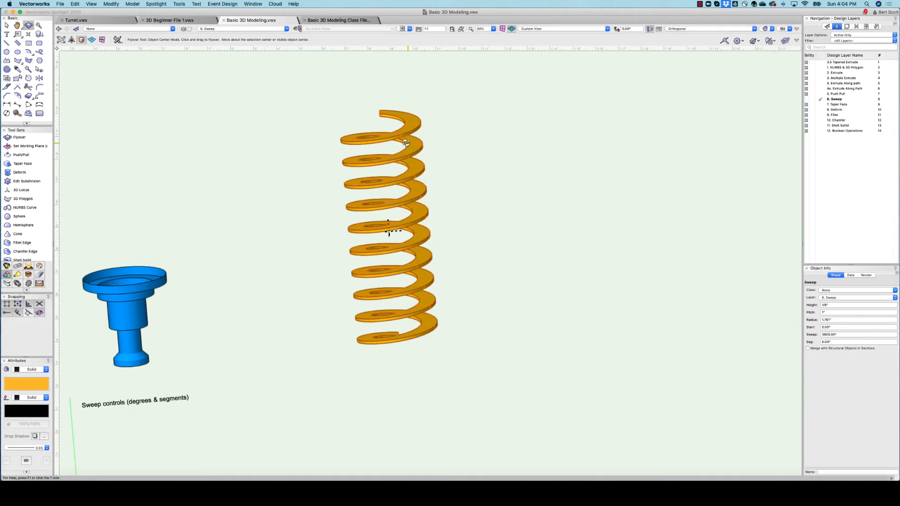
{"action": "scroll", "coordinate": [455, 242], "scroll_direction": "up", "scroll_amount": 1}
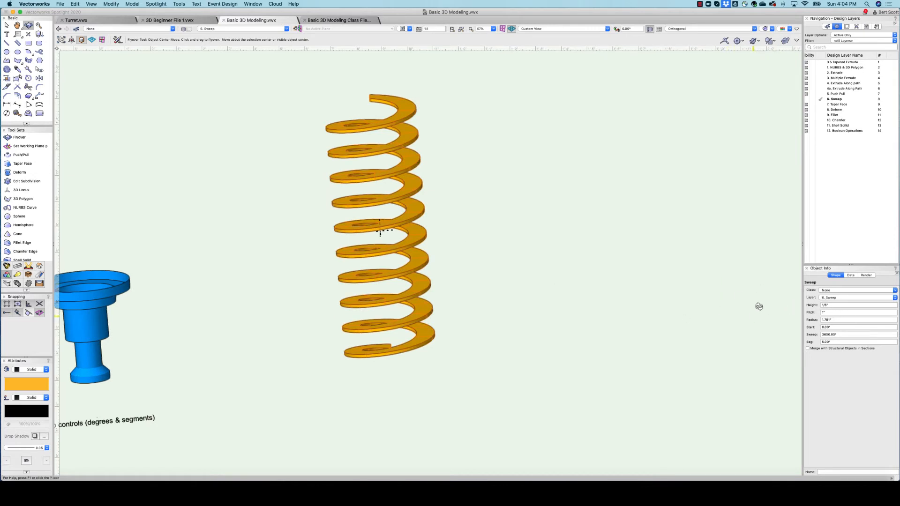
{"action": "scroll", "coordinate": [761, 302], "scroll_direction": "down", "scroll_amount": 1}
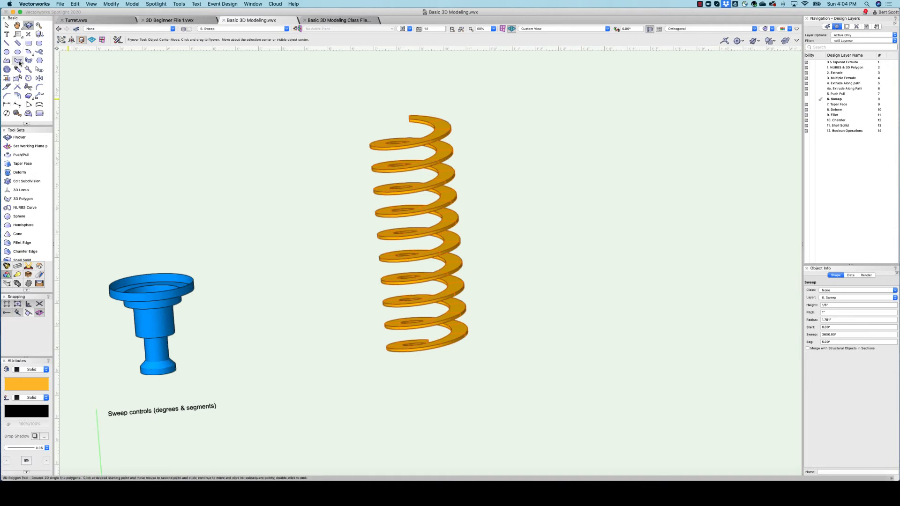
- Draw a closed six-vertex polygon profile about 2" wide and 4" high beside the spring, with a V-shaped notch at the top
{"action": "left_click", "coordinate": [18, 61]}
{"action": "left_click", "coordinate": [543, 224]}
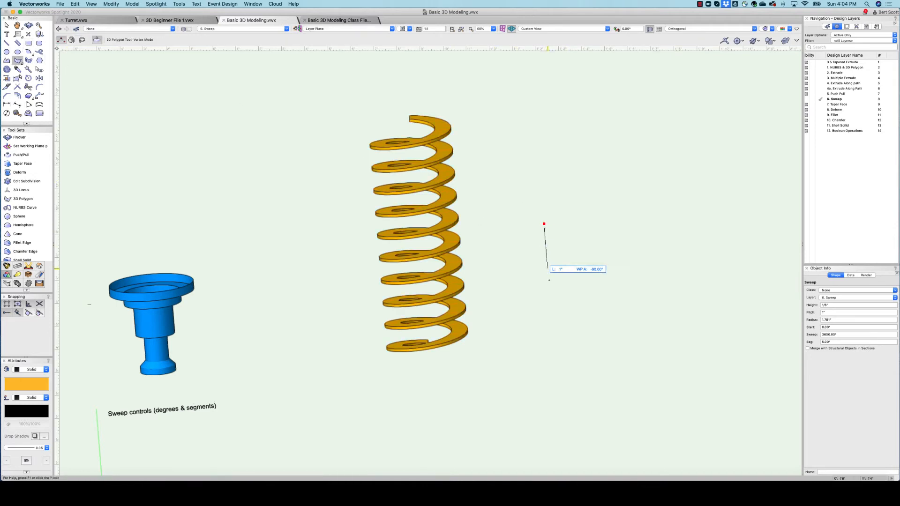
{"action": "left_click", "coordinate": [550, 291]}
{"action": "left_click", "coordinate": [571, 277]}
{"action": "left_click", "coordinate": [588, 199]}
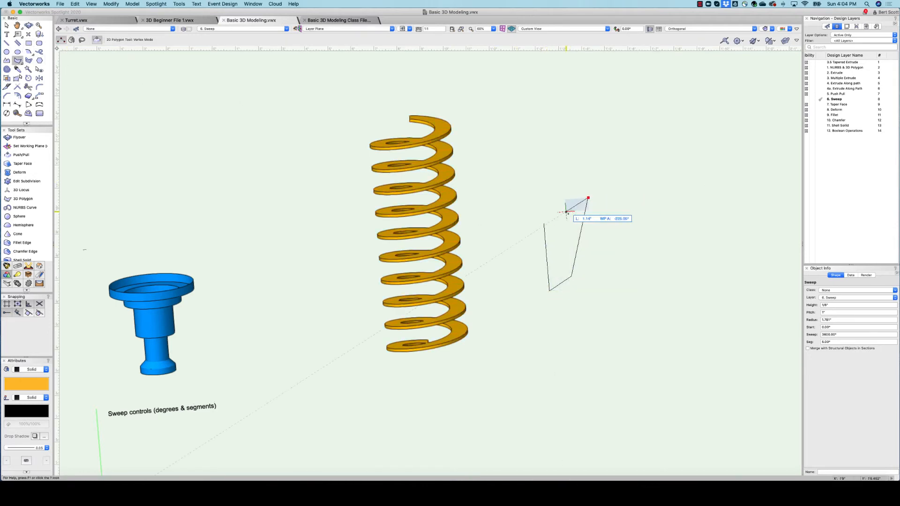
{"action": "left_click", "coordinate": [565, 199]}
{"action": "left_click", "coordinate": [544, 224]}
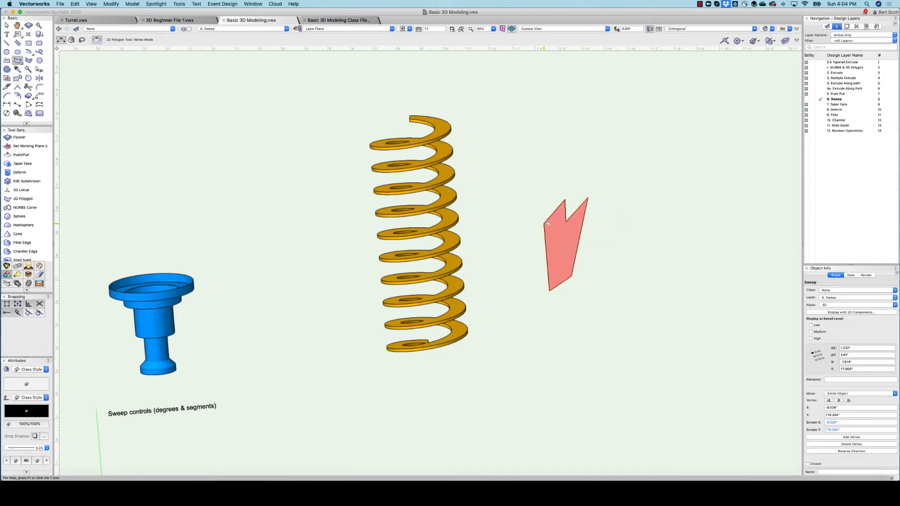
- Sweep the new polygon through 360° with a 0.70° segment angle and zero pitch
{"action": "left_click", "coordinate": [138, 4]}
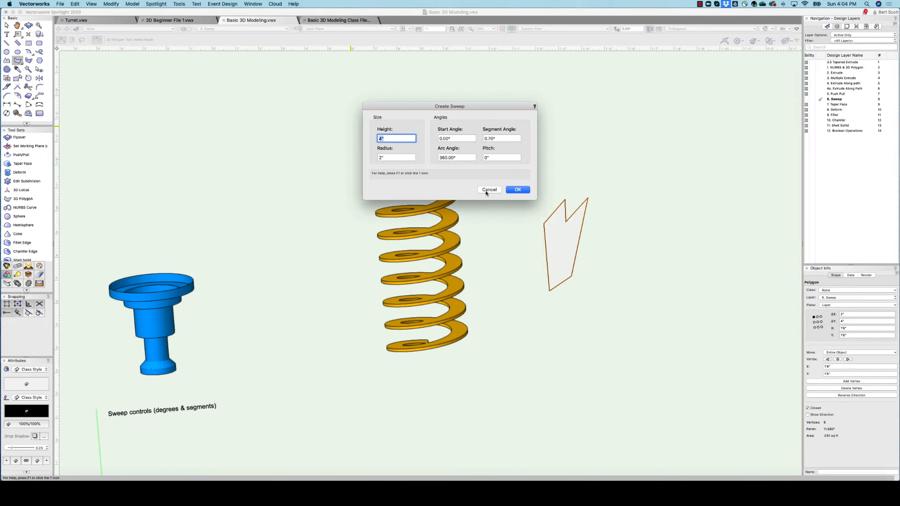
{"action": "left_click", "coordinate": [517, 189]}
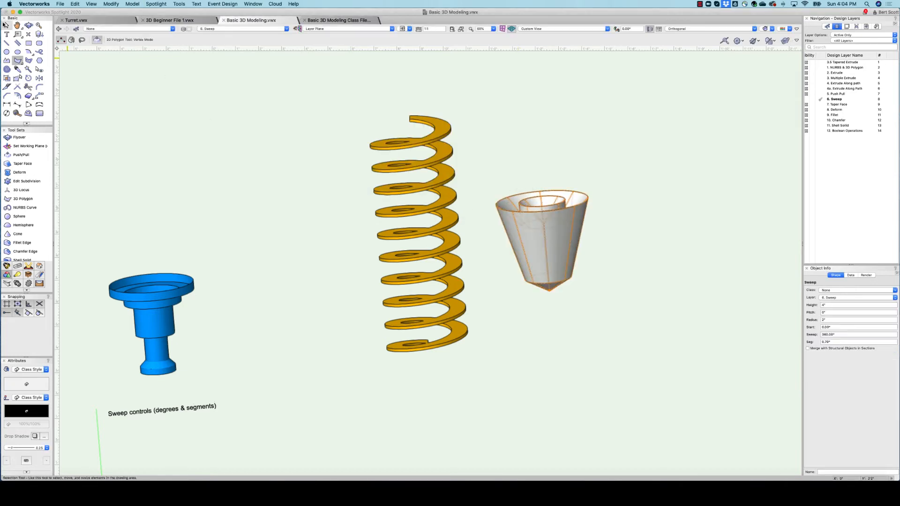
- Deselect the swept solid and switch to the saved view 7.1 Taper Face Tangent Face Mode
{"action": "key", "text": "x"}
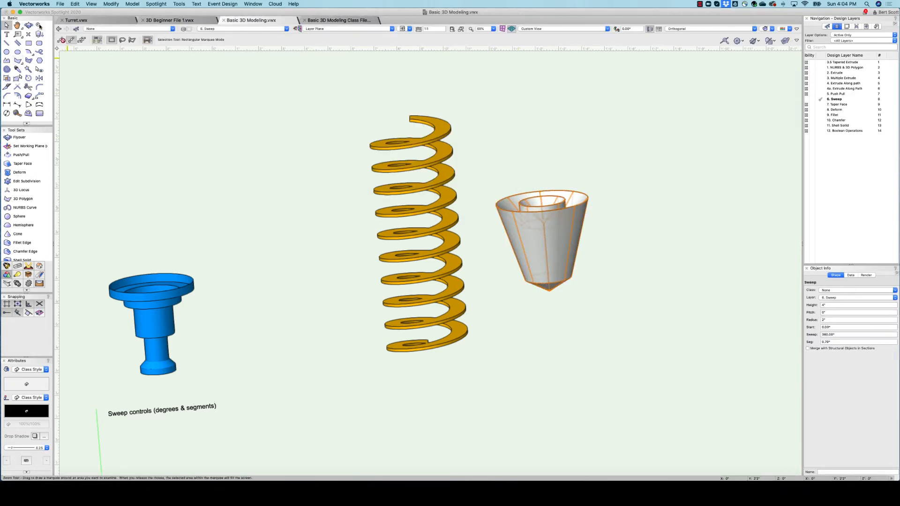
{"action": "left_click", "coordinate": [586, 151]}
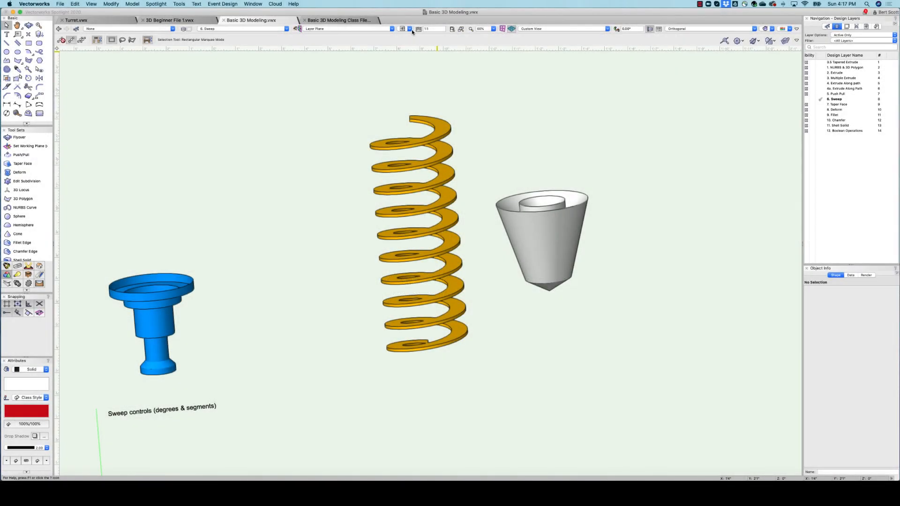
{"action": "left_click", "coordinate": [411, 29]}
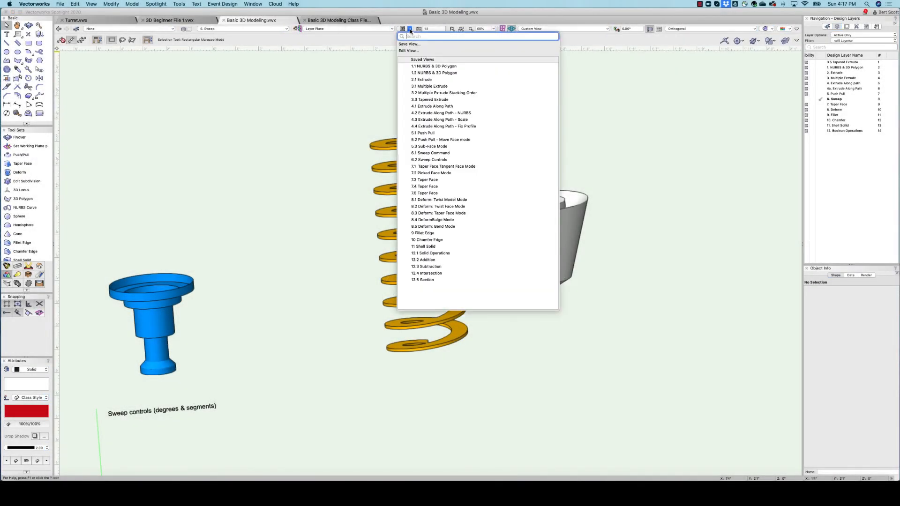
{"action": "left_click", "coordinate": [433, 168]}
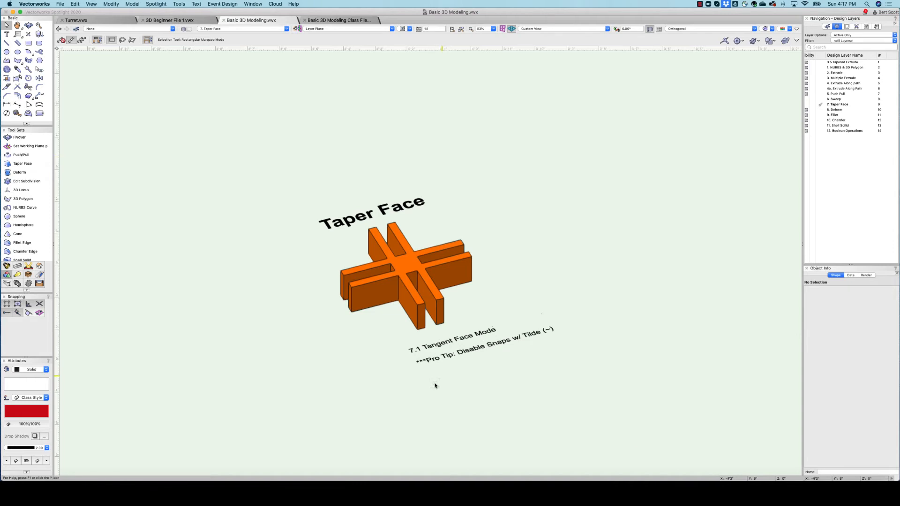
{"action": "scroll", "coordinate": [435, 385], "scroll_direction": "up", "scroll_amount": 2}
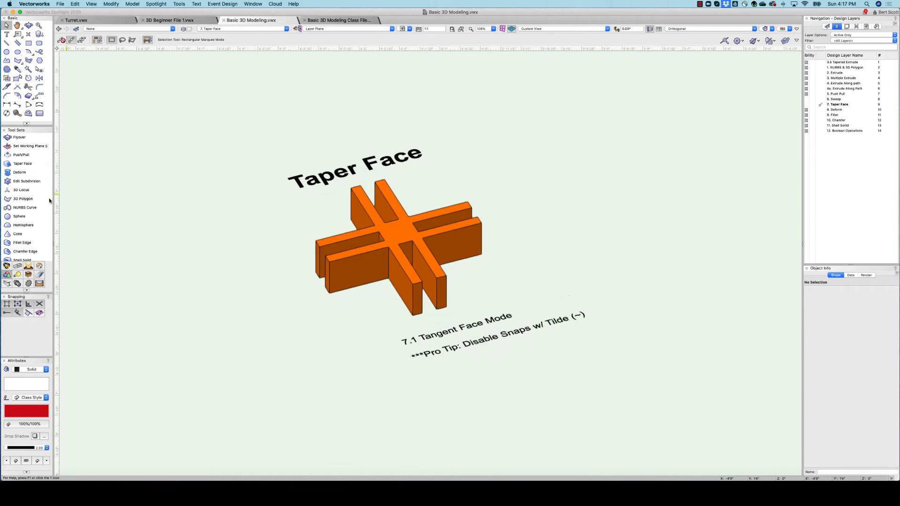
- Taper the front-left arm's outer side face outward from the orange cross's top face, with snapping disabled
{"action": "left_click", "coordinate": [22, 165]}
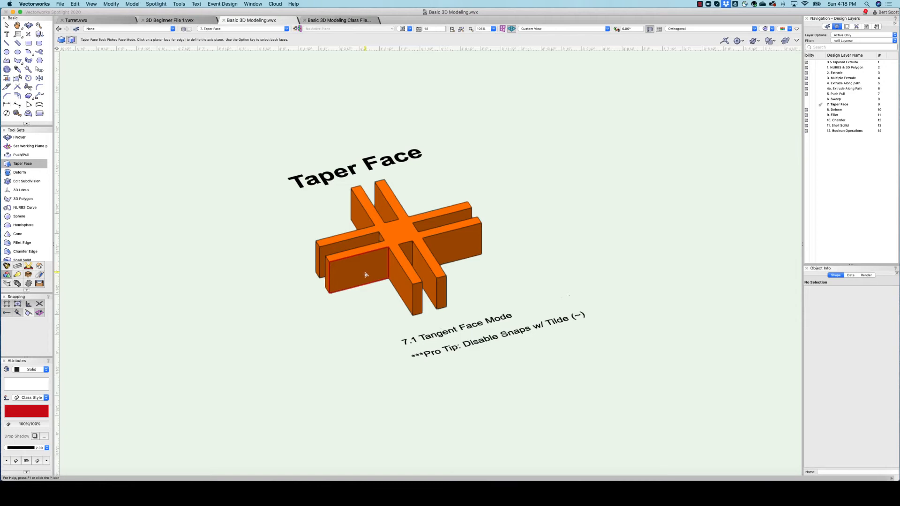
{"action": "left_click", "coordinate": [397, 233]}
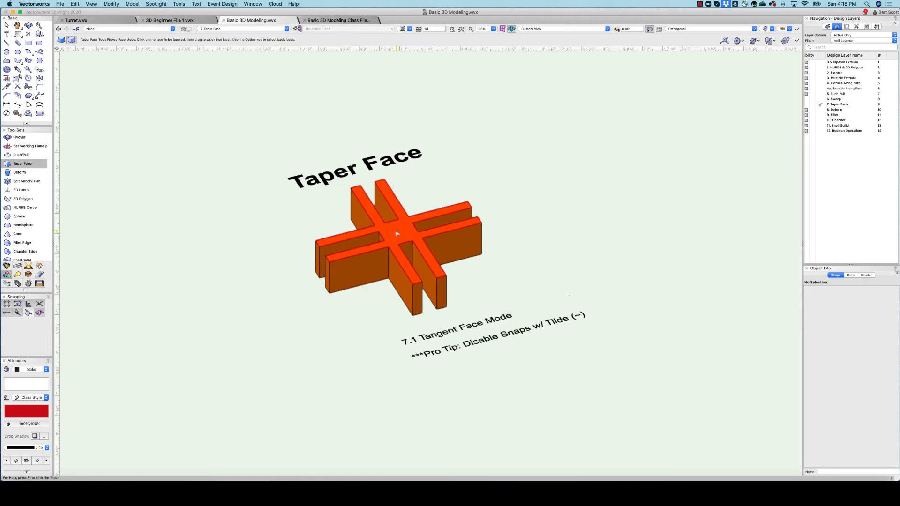
{"action": "left_click", "coordinate": [360, 268]}
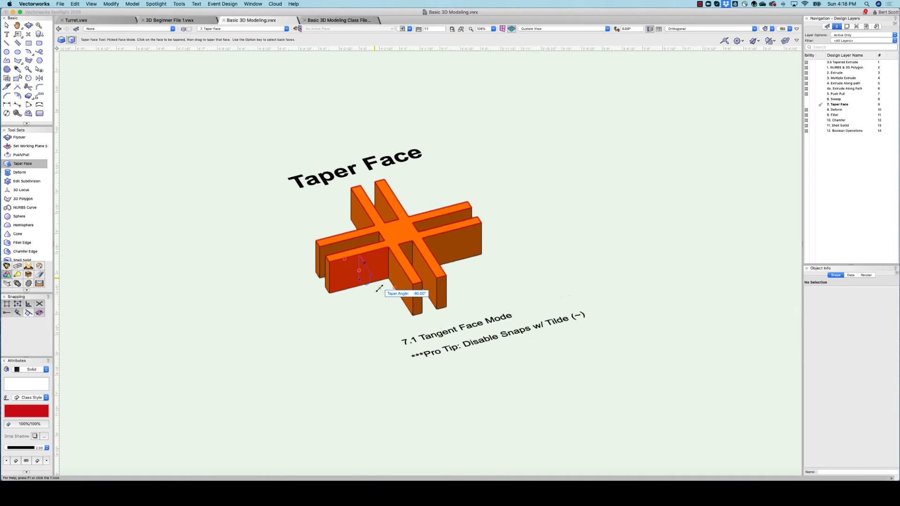
{"action": "key", "text": "grave"}
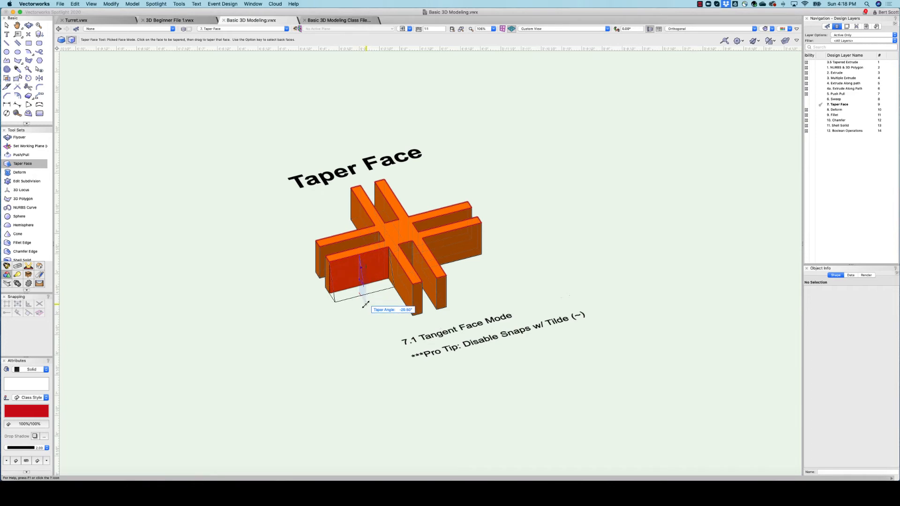
{"action": "left_click", "coordinate": [365, 305]}
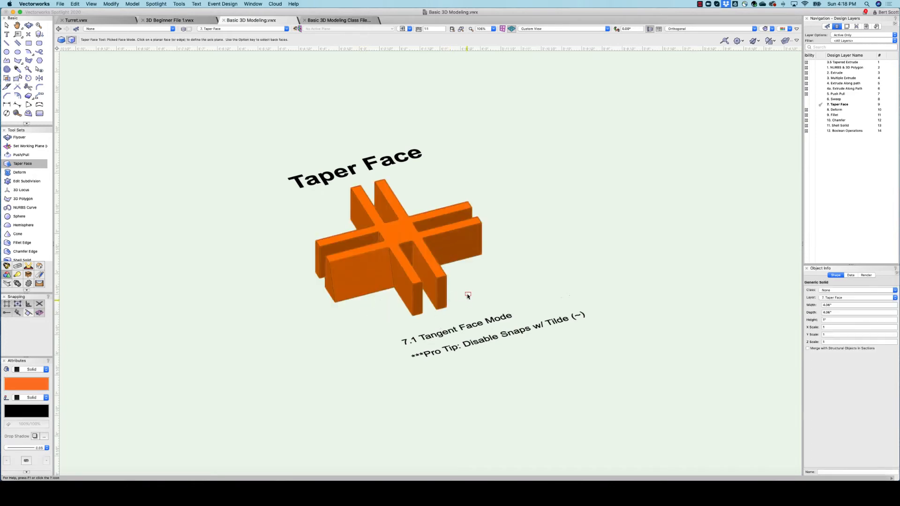
- Taper the right arm's front side face outward into a long ramp, and taper the cross's top face upward from the front-left arm's end face
{"action": "left_click", "coordinate": [403, 233]}
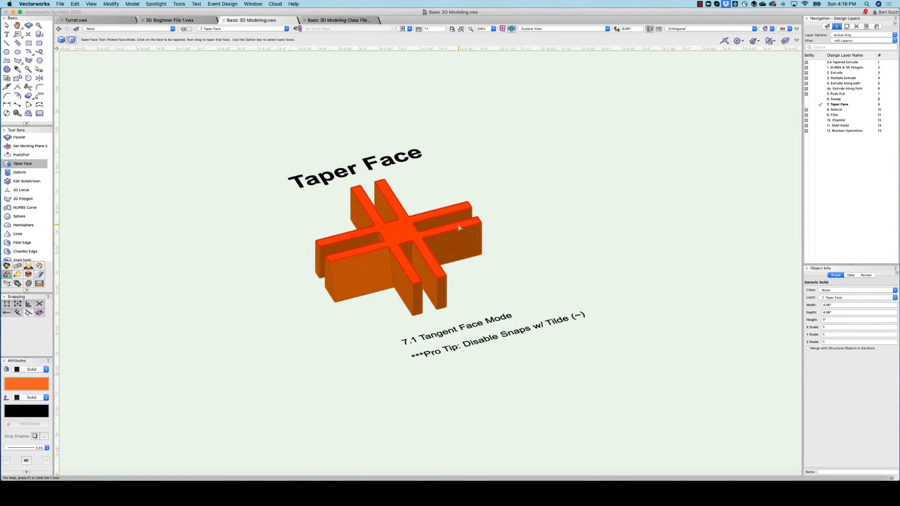
{"action": "left_click_drag", "start_coordinate": [464, 243], "coordinate": [551, 381]}
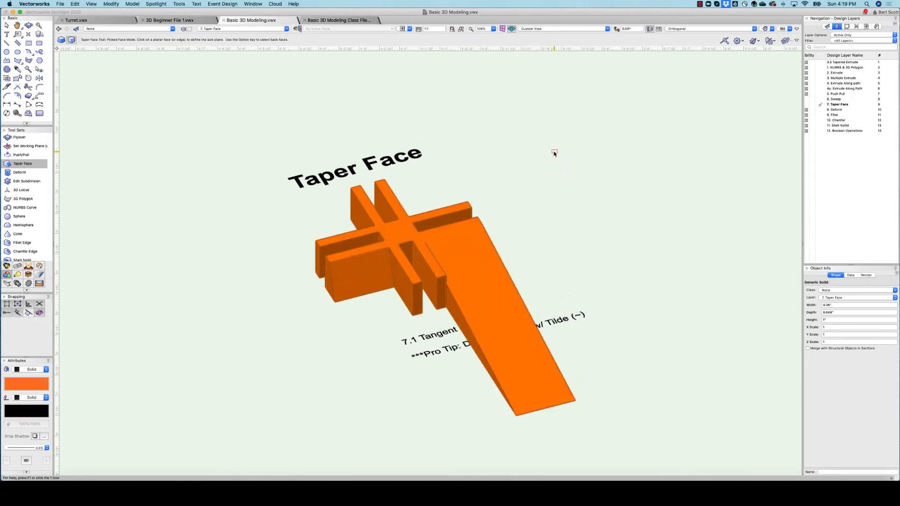
{"action": "left_click", "coordinate": [328, 285]}
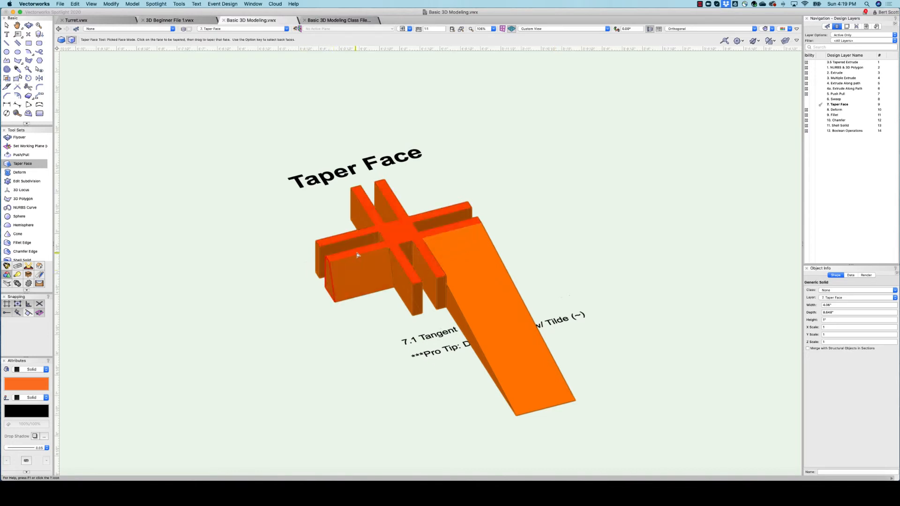
{"action": "left_click_drag", "start_coordinate": [360, 253], "coordinate": [455, 149]}
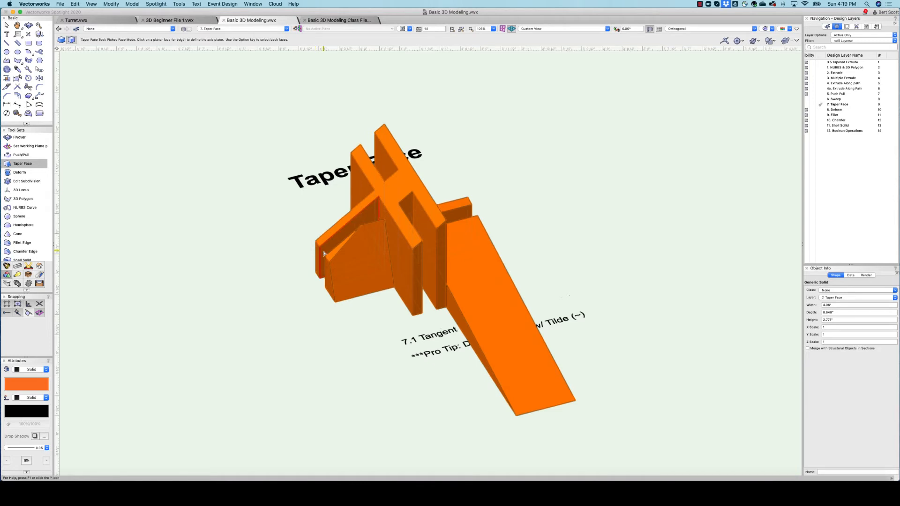
- Switch to the saved view 7.2 Picked Face Mode and set the Taper Face tool to Tangent Faces mode
{"action": "left_click", "coordinate": [410, 29]}
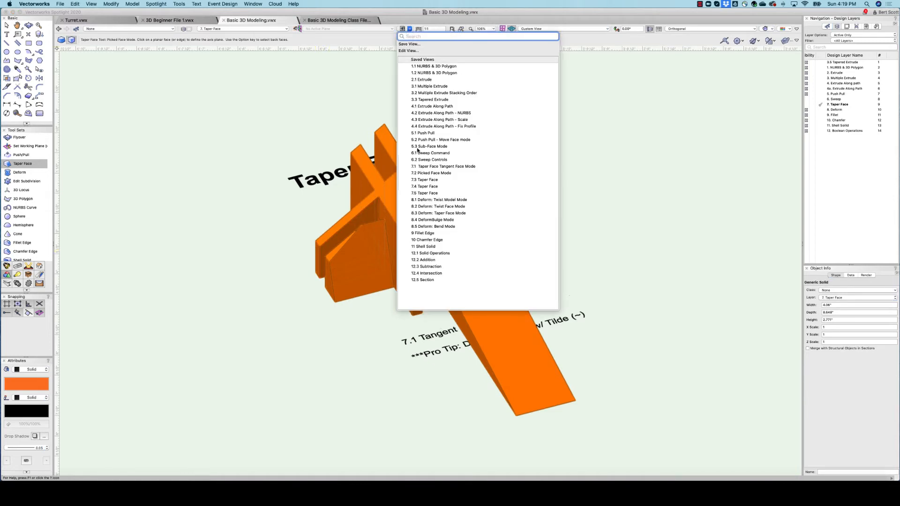
{"action": "left_click", "coordinate": [430, 174]}
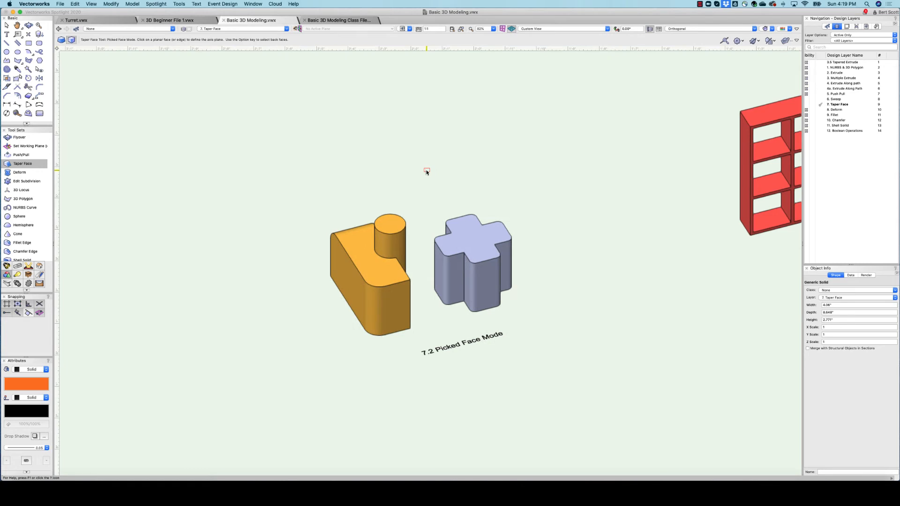
{"action": "left_click", "coordinate": [61, 40]}
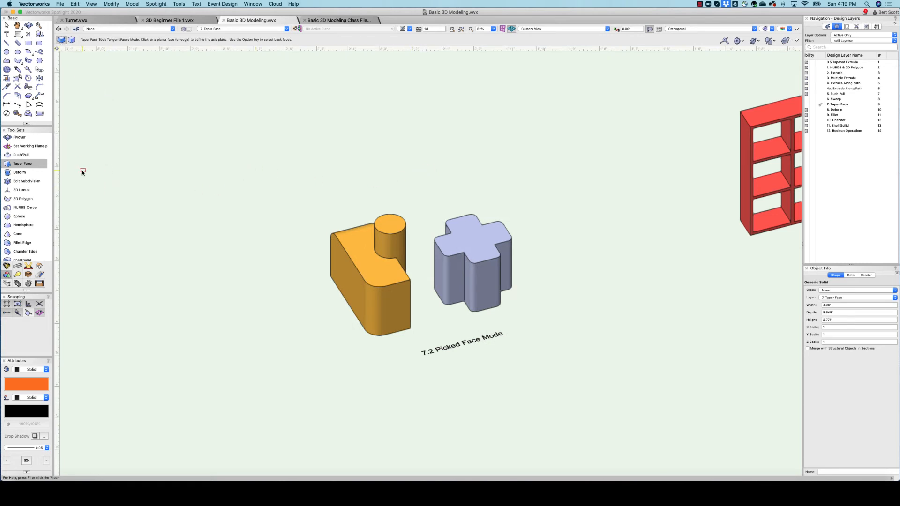
- Taper the orange block's long side face and its tangent faces outward from the top face, with snapping disabled
{"action": "left_click", "coordinate": [363, 252]}
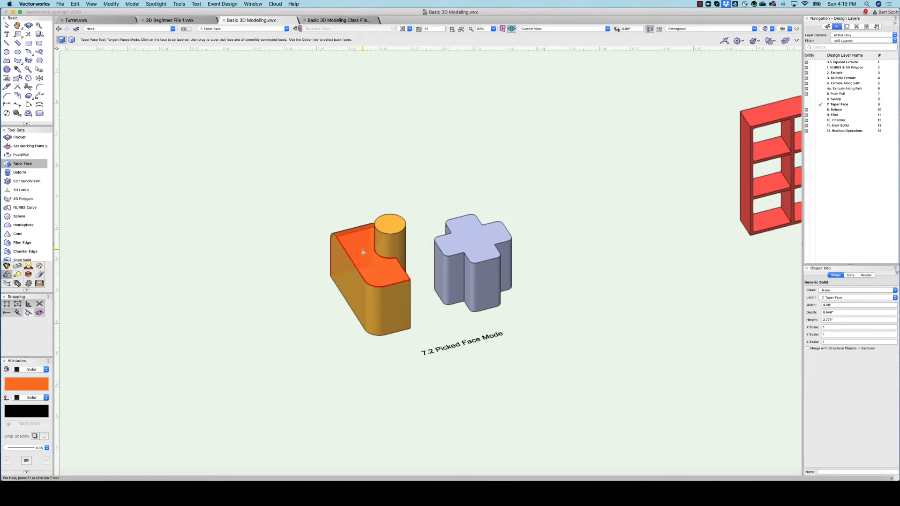
{"action": "left_click", "coordinate": [352, 286]}
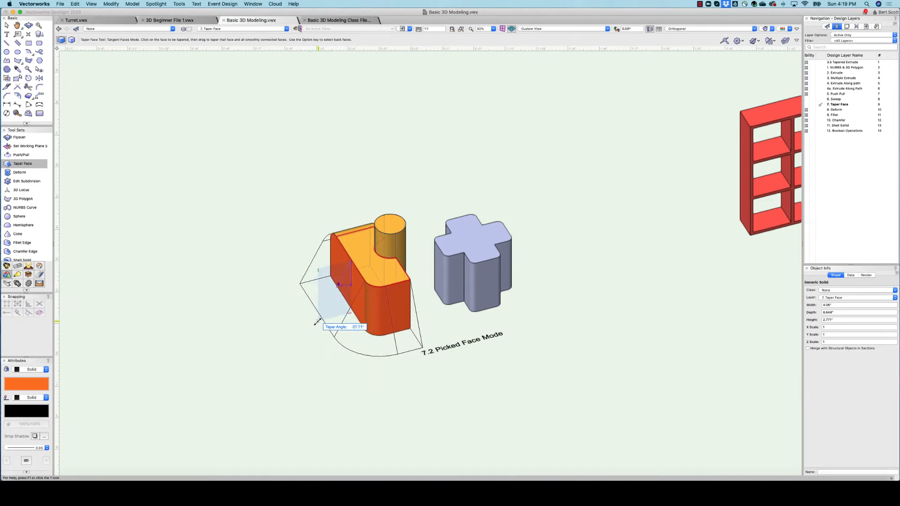
{"action": "left_click", "coordinate": [311, 323]}
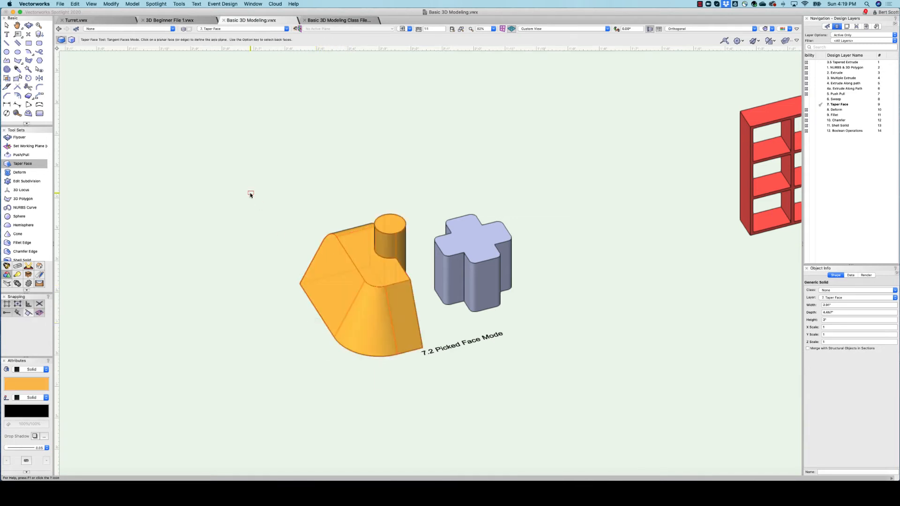
- Taper the purple cross's front arm and its tangent faces outward from the top face
{"action": "left_click", "coordinate": [472, 237]}
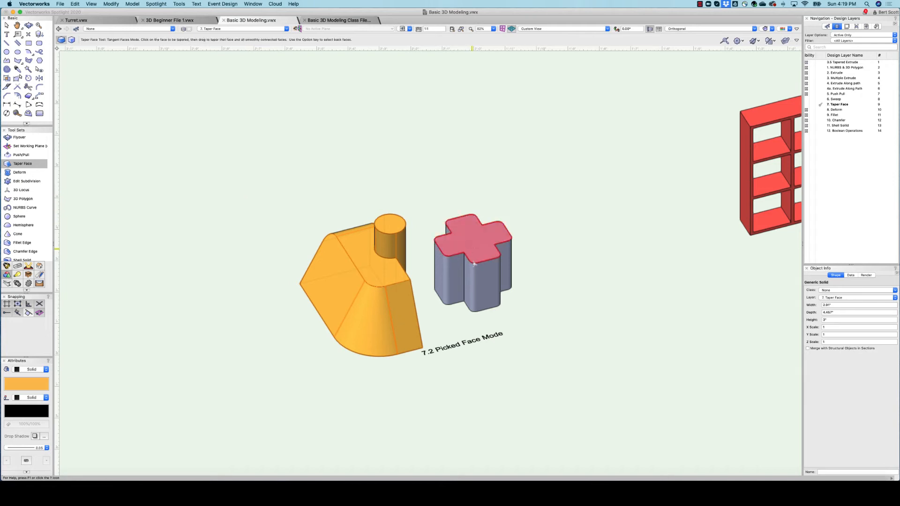
{"action": "left_click", "coordinate": [484, 278]}
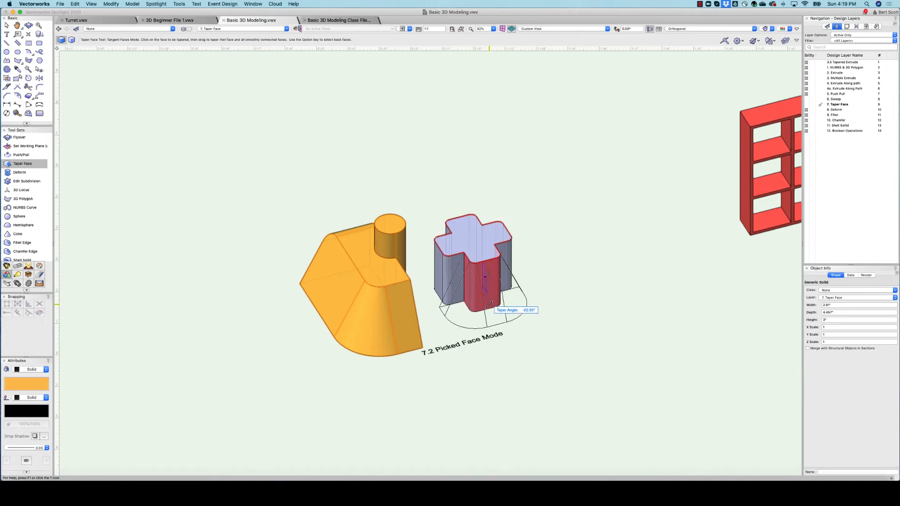
{"action": "left_click", "coordinate": [489, 308]}
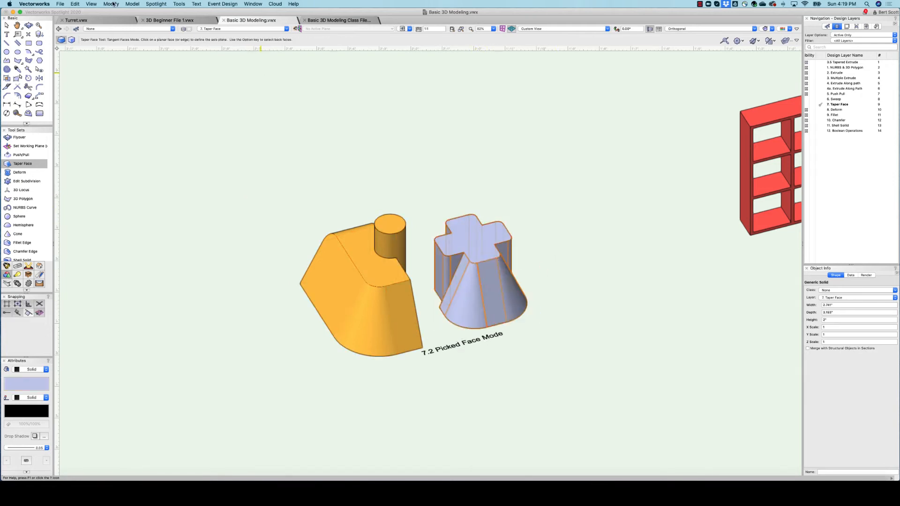
- Undo the tapers on both the purple cross and the orange block
{"action": "left_click", "coordinate": [83, 6]}
{"action": "left_click", "coordinate": [81, 15]}
{"action": "left_click", "coordinate": [75, 6]}
{"action": "left_click", "coordinate": [80, 14]}
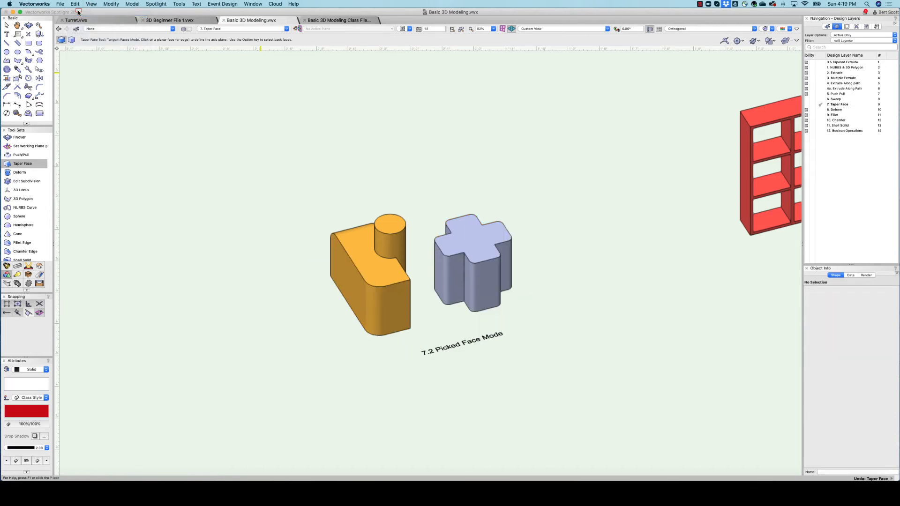
- Set Taper Face to Picked Face mode and try to taper the orange block's long side face from its top face
{"action": "left_click", "coordinate": [72, 40]}
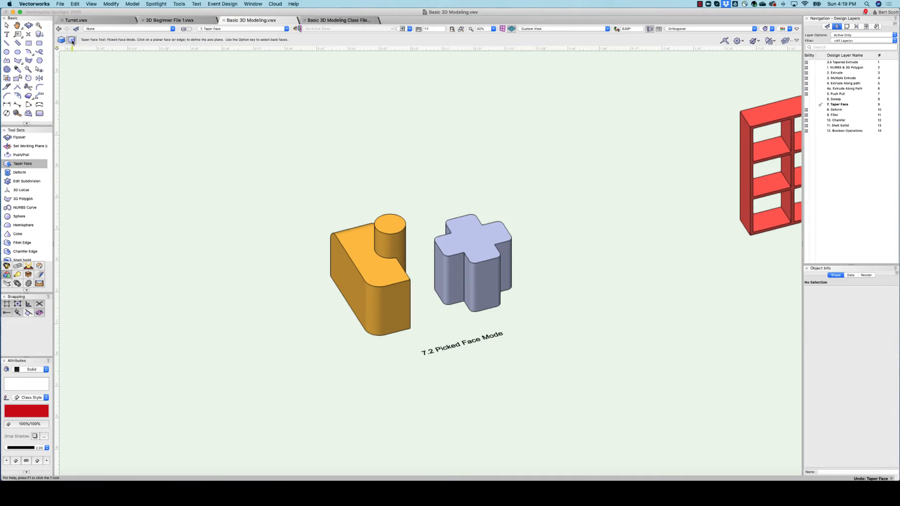
{"action": "left_click", "coordinate": [361, 255]}
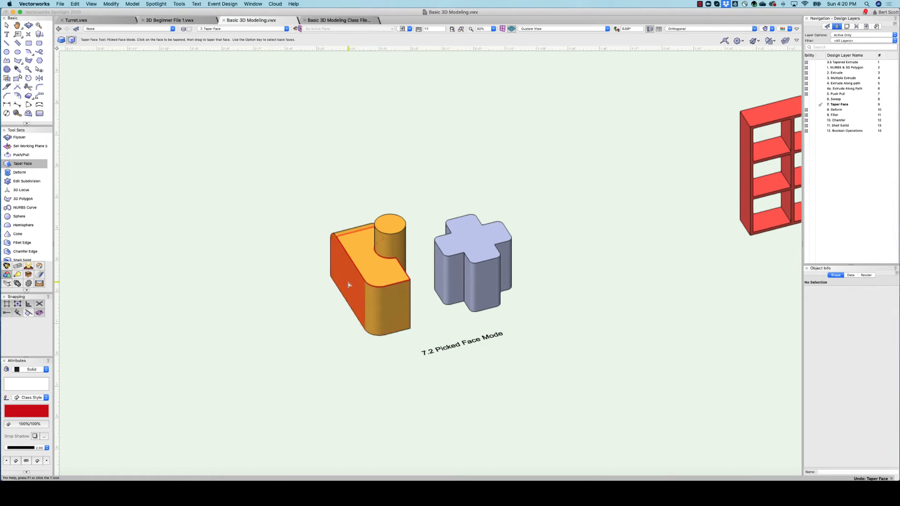
{"action": "left_click_drag", "start_coordinate": [349, 285], "coordinate": [316, 297]}
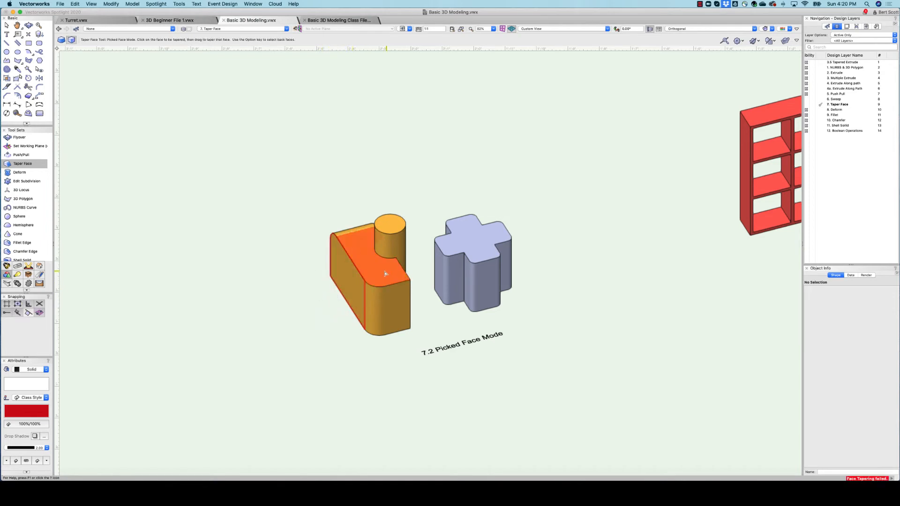
- Try to taper the orange block's top face from its long side face
{"action": "left_click_drag", "start_coordinate": [390, 270], "coordinate": [373, 316]}
{"action": "scroll", "coordinate": [373, 317], "scroll_direction": "up", "scroll_amount": 2}
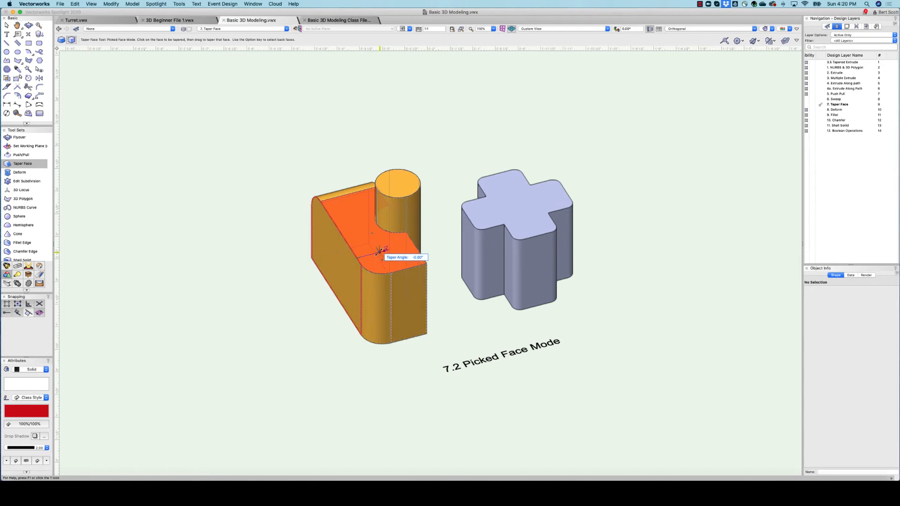
{"action": "left_click", "coordinate": [378, 252]}
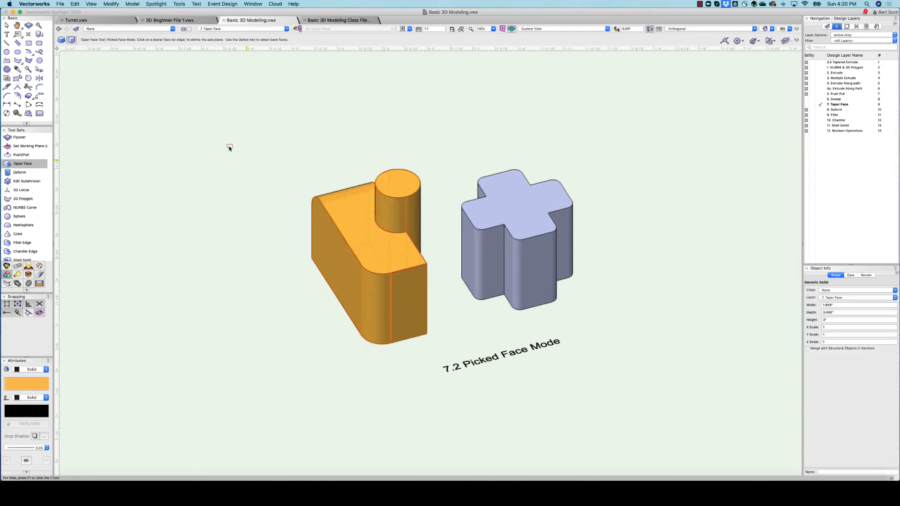
- Taper only the orange block's rounded front corner face slightly from the top face, and undo that taper
{"action": "left_click", "coordinate": [391, 253]}
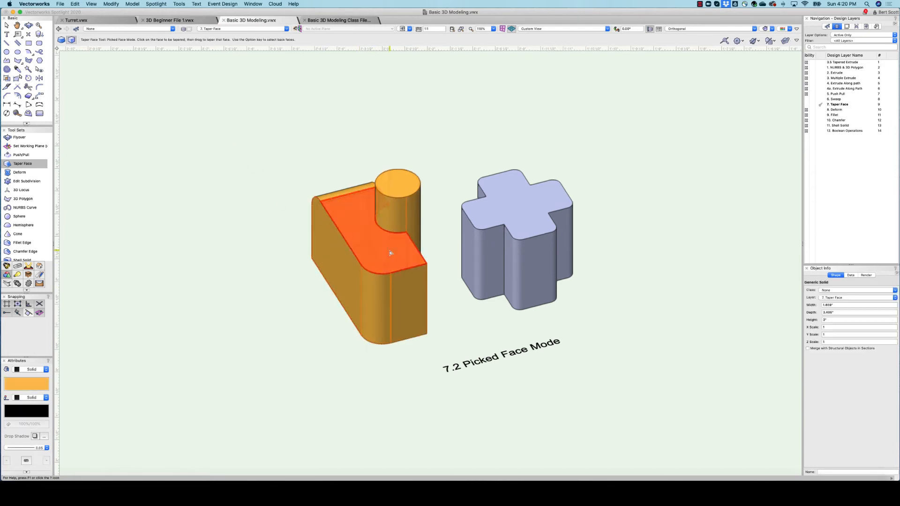
{"action": "left_click", "coordinate": [379, 298]}
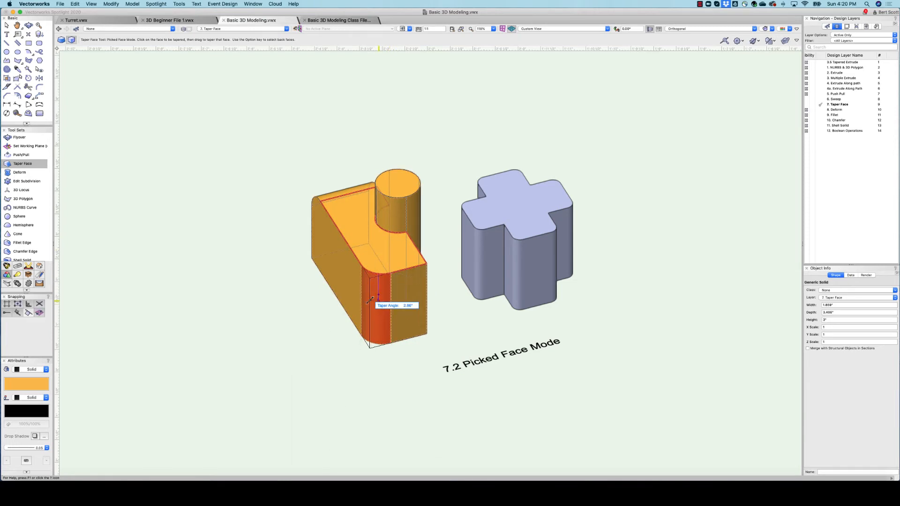
{"action": "left_click", "coordinate": [371, 304]}
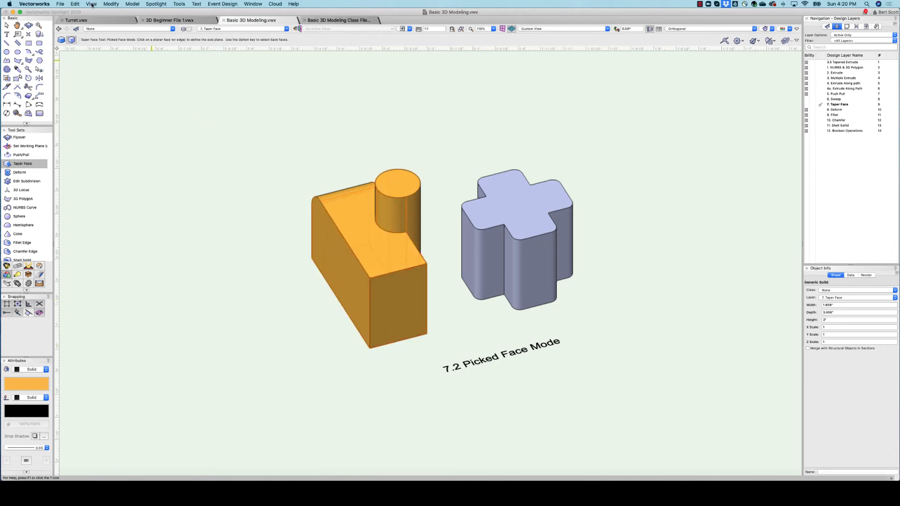
{"action": "left_click", "coordinate": [77, 4]}
{"action": "left_click", "coordinate": [79, 14]}
- Taper only the orange block's rounded front corner face outward from the top face, with snapping disabled
{"action": "left_click", "coordinate": [376, 258]}
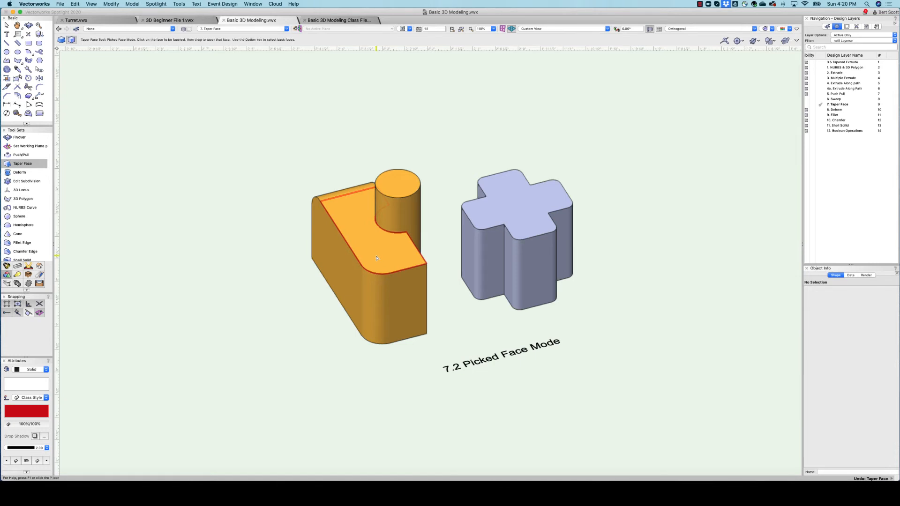
{"action": "left_click", "coordinate": [377, 287]}
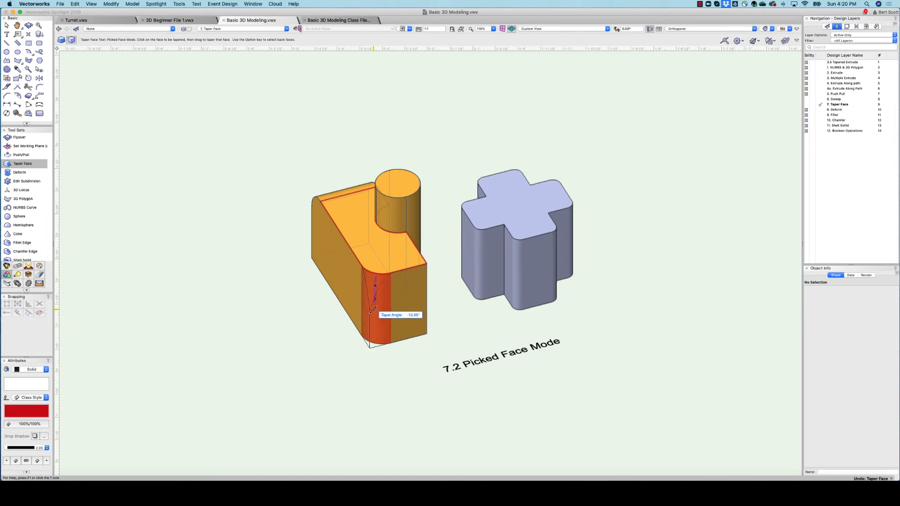
{"action": "left_click", "coordinate": [371, 311]}
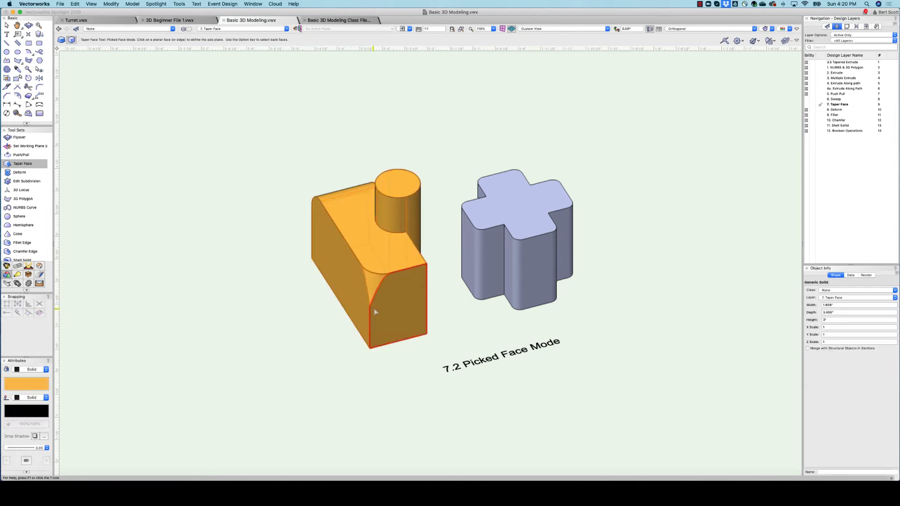
- Try to taper only the cross-shaped block's flat front arm face by about -45° from its top face
{"action": "left_click", "coordinate": [524, 218]}
{"action": "left_click", "coordinate": [531, 256]}
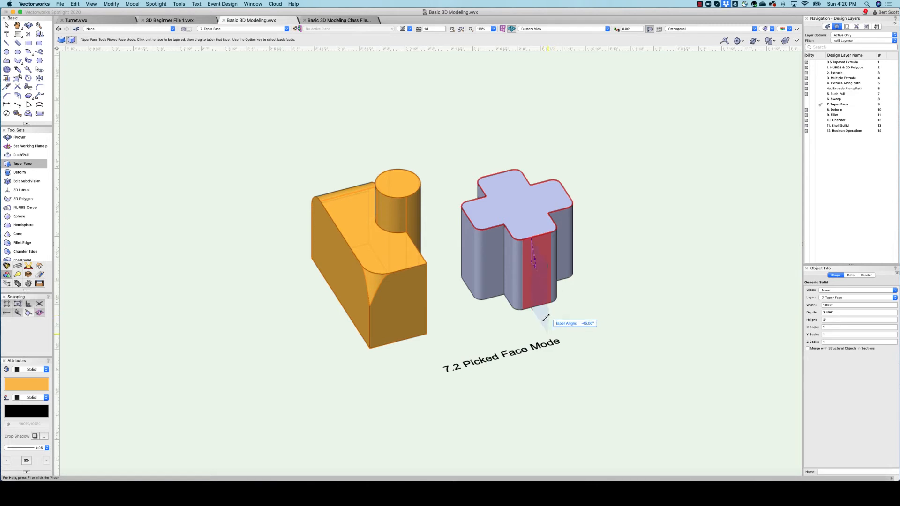
{"action": "left_click", "coordinate": [538, 285]}
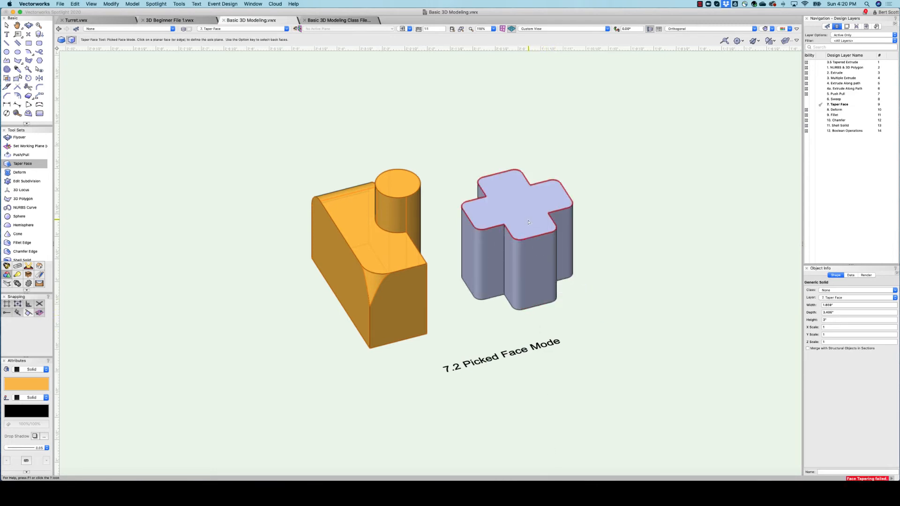
- Taper only the rounded corner face beside the cross-shaped block's front arm face slightly from the top face
{"action": "left_click", "coordinate": [517, 252]}
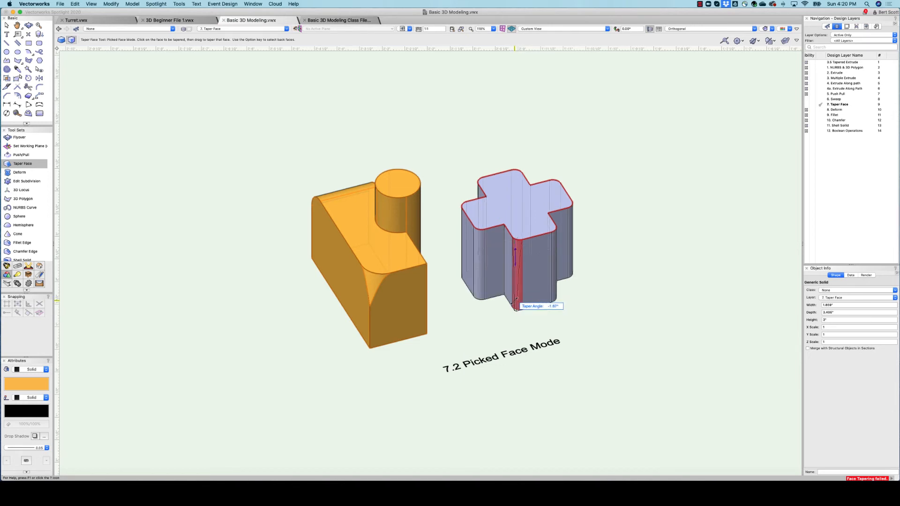
{"action": "left_click", "coordinate": [517, 308]}
{"action": "scroll", "coordinate": [376, 301], "scroll_direction": "down", "scroll_amount": 3}
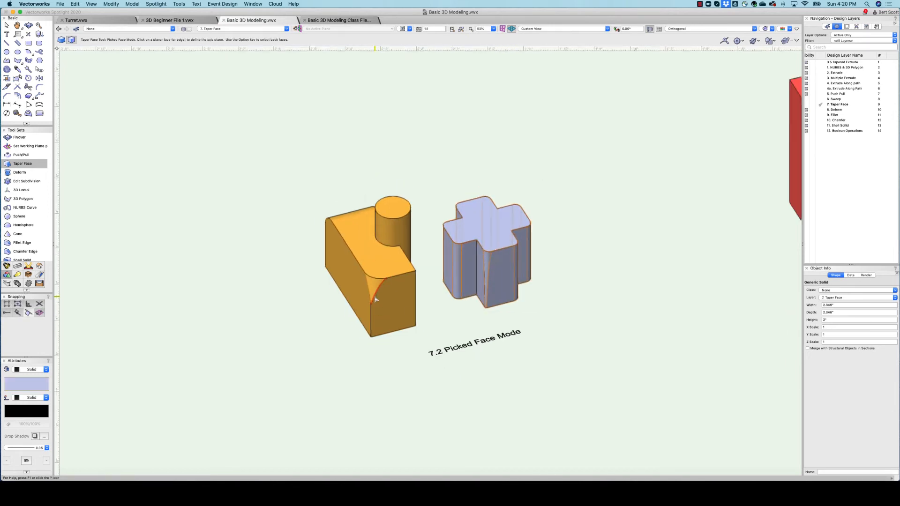
{"action": "scroll", "coordinate": [376, 300], "scroll_direction": "up", "scroll_amount": 1}
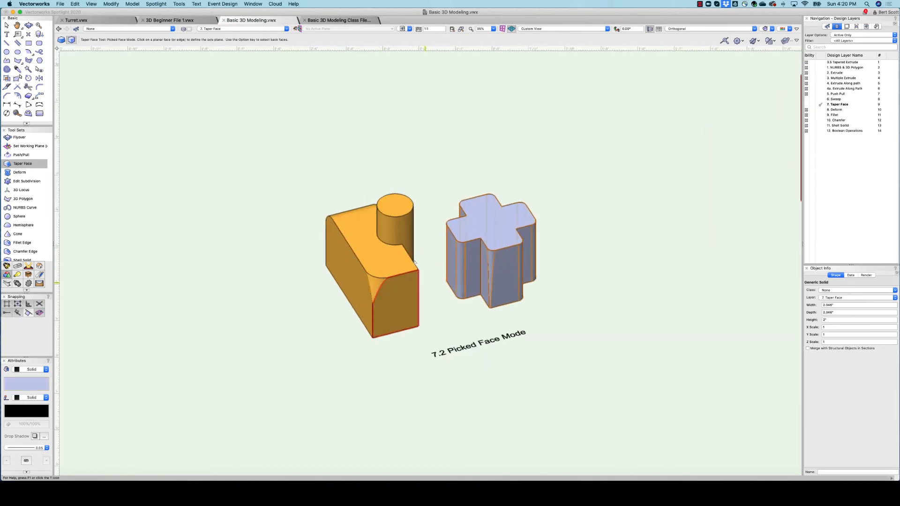
{"action": "scroll", "coordinate": [255, 153], "scroll_direction": "down", "scroll_amount": 5}
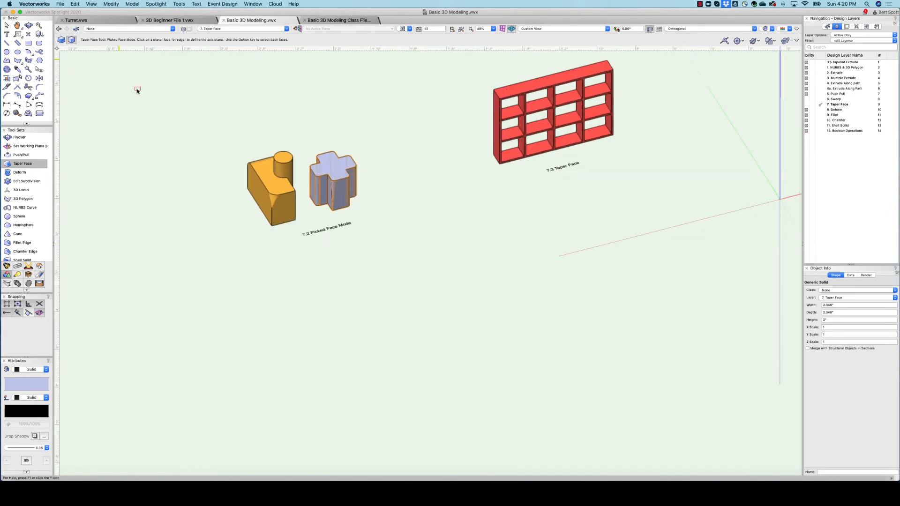
{"action": "scroll", "coordinate": [295, 159], "scroll_direction": "up", "scroll_amount": 2}
{"action": "scroll", "coordinate": [404, 286], "scroll_direction": "down", "scroll_amount": 3}
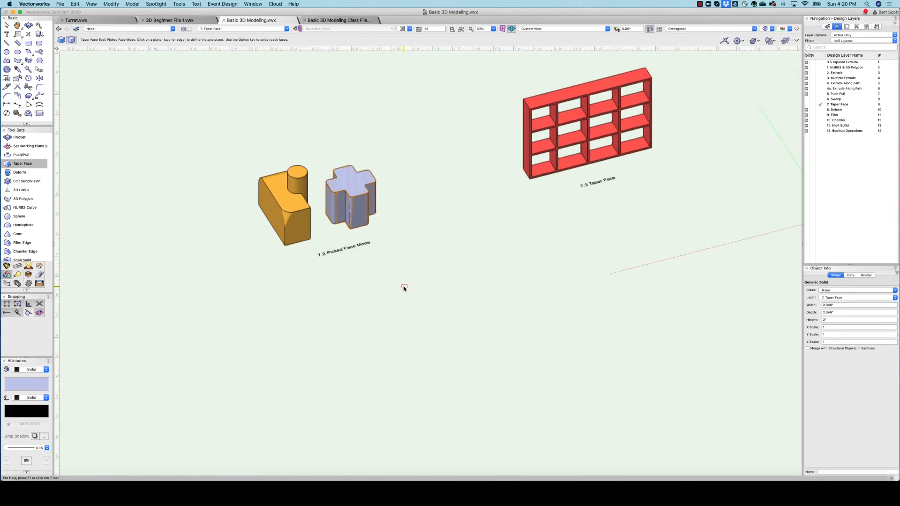
{"action": "scroll", "coordinate": [327, 162], "scroll_direction": "up", "scroll_amount": 2}
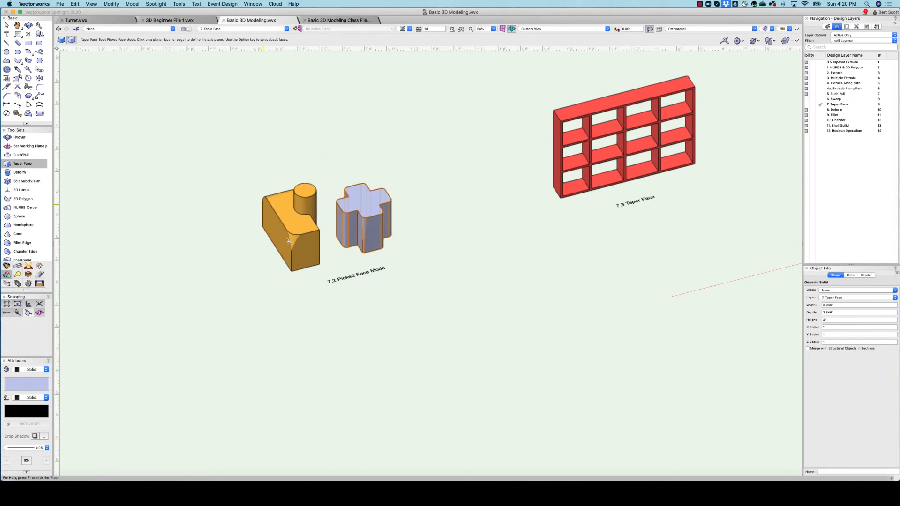
{"action": "scroll", "coordinate": [312, 253], "scroll_direction": "up", "scroll_amount": 2}
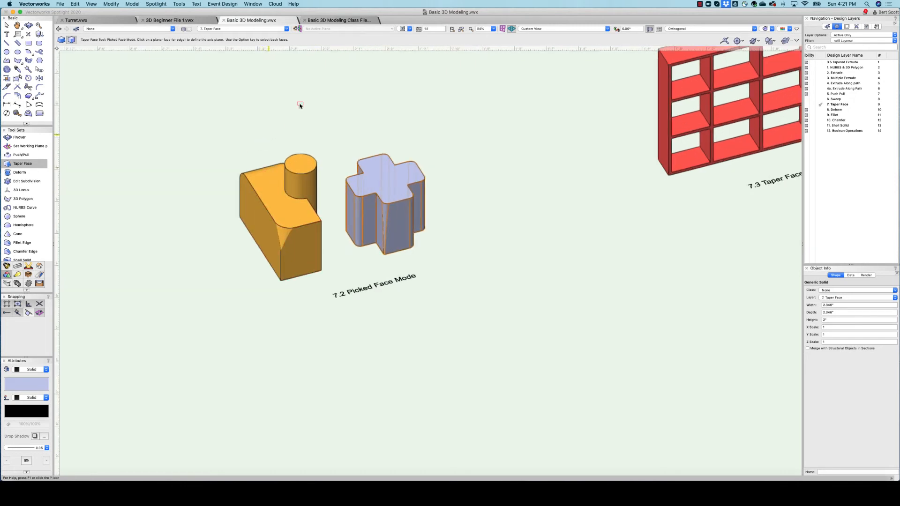
- Recall the saved view 7.3 Taper Face and taper the red shelf's front face outward from its top face in Tangent Faces mode
{"action": "left_click", "coordinate": [409, 30]}
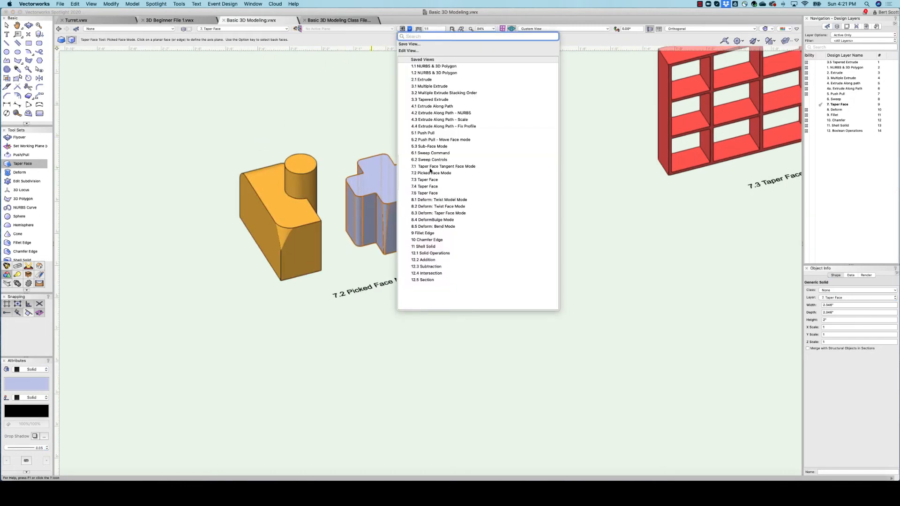
{"action": "left_click", "coordinate": [423, 181]}
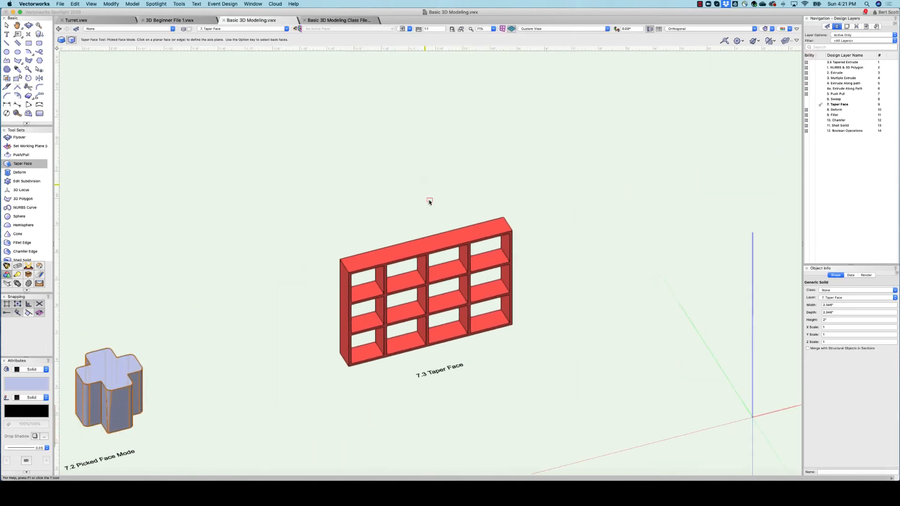
{"action": "scroll", "coordinate": [462, 403], "scroll_direction": "up", "scroll_amount": 1}
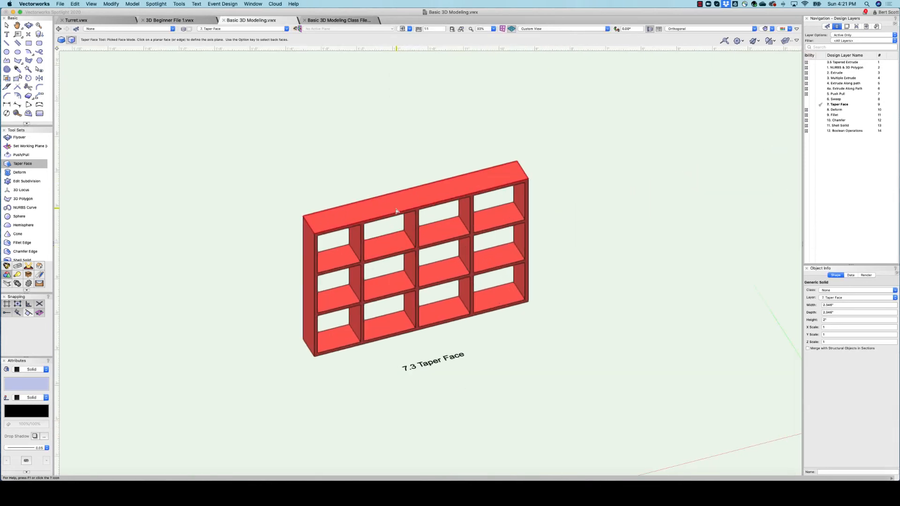
{"action": "left_click", "coordinate": [396, 211]}
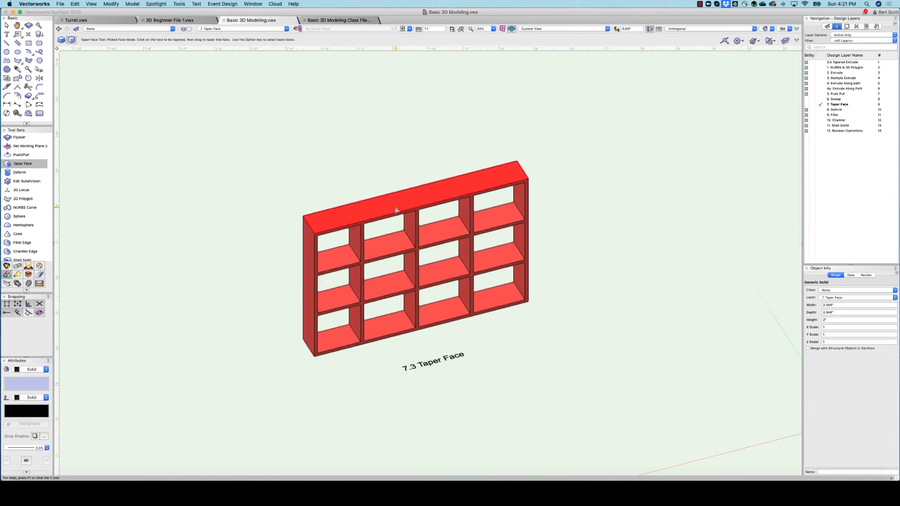
{"action": "left_click", "coordinate": [62, 40]}
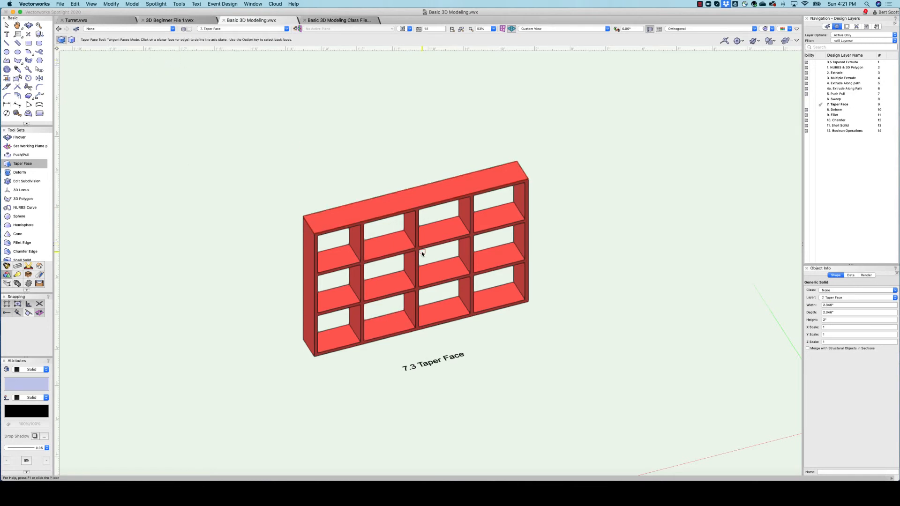
{"action": "left_click", "coordinate": [393, 203]}
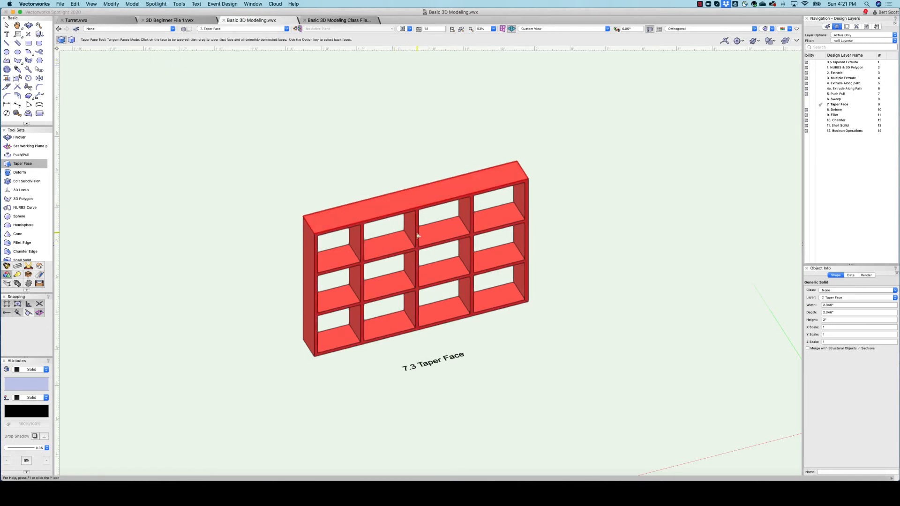
{"action": "left_click", "coordinate": [418, 235]}
{"action": "left_click", "coordinate": [437, 344]}
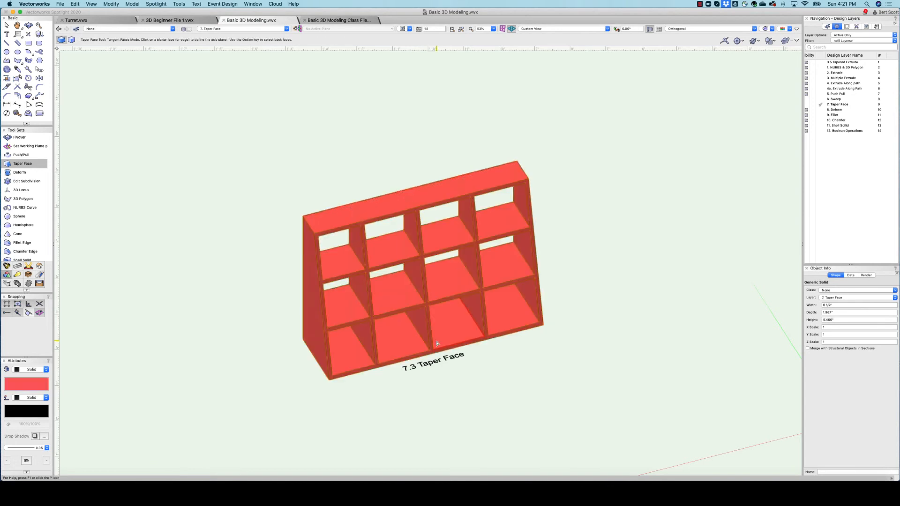
- Taper the red shelf's top face upward by about -45° from its visible end face
{"action": "left_click", "coordinate": [311, 273]}
{"action": "left_click", "coordinate": [348, 218]}
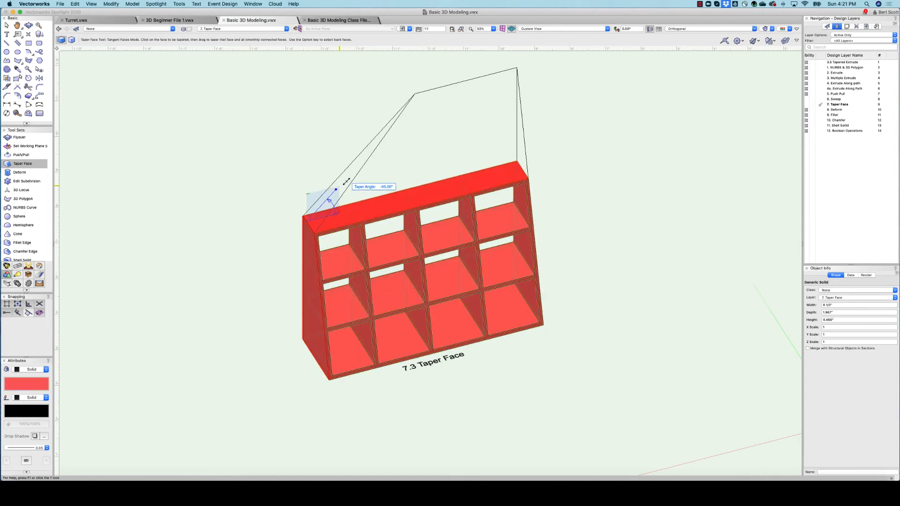
{"action": "left_click", "coordinate": [346, 181]}
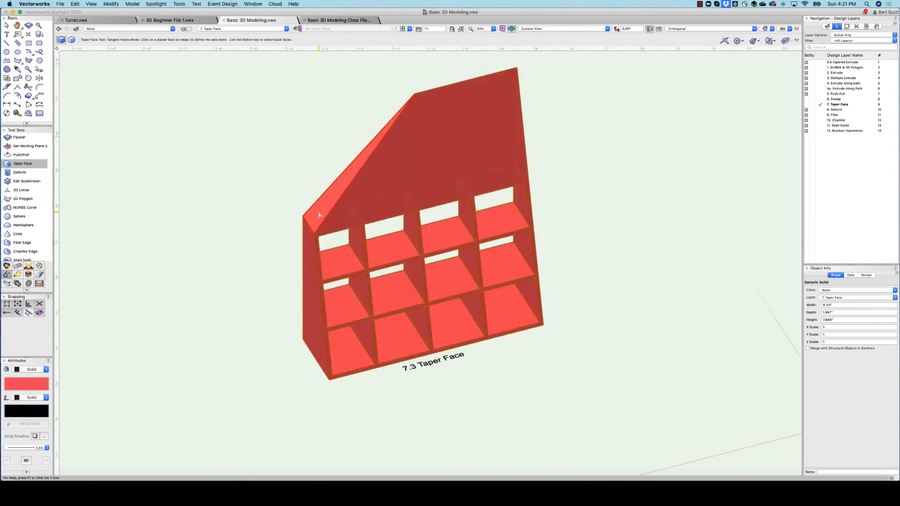
- Taper the red shelf's visible end face outward toward its base, using the sloped top face as reference plane
{"action": "left_click", "coordinate": [319, 214]}
{"action": "left_click", "coordinate": [315, 315]}
{"action": "left_click", "coordinate": [268, 318]}
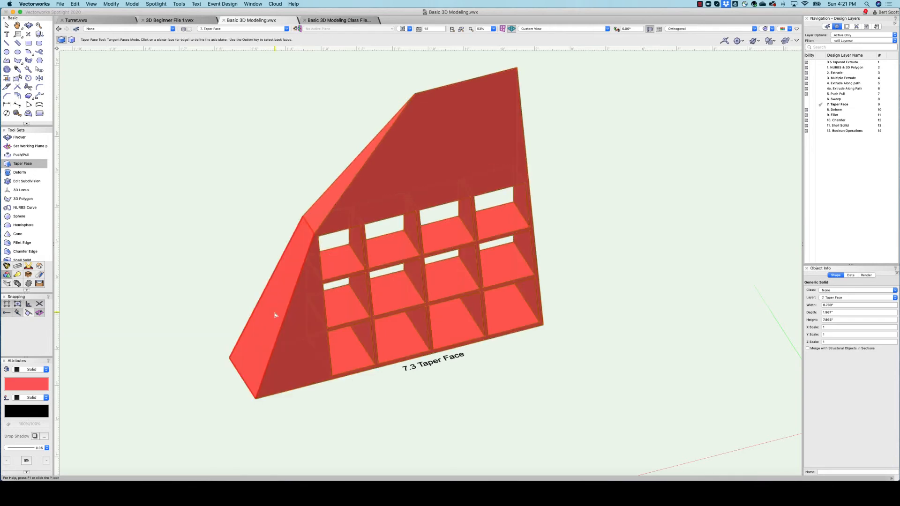
- Recall the saved view 7.4 Taper Face and taper the blue plate's large round hole wall inward from the top face
{"action": "left_click", "coordinate": [409, 29]}
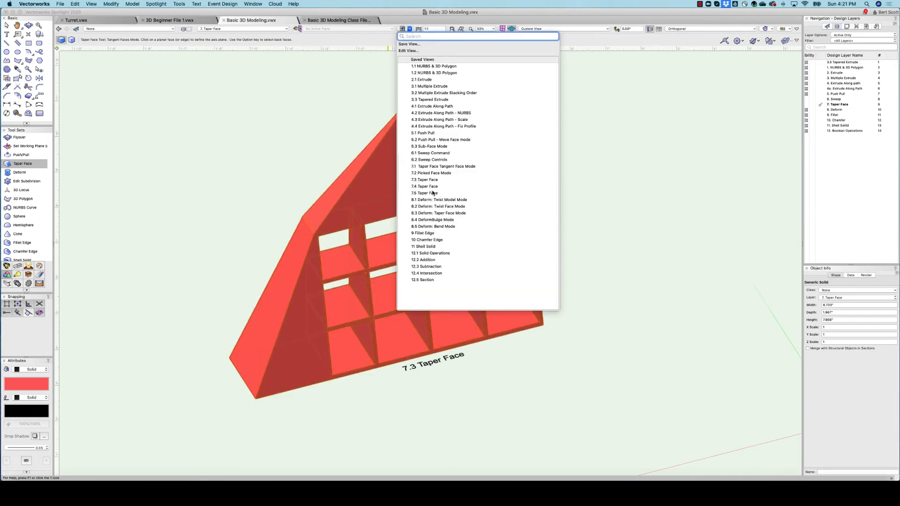
{"action": "left_click", "coordinate": [434, 187]}
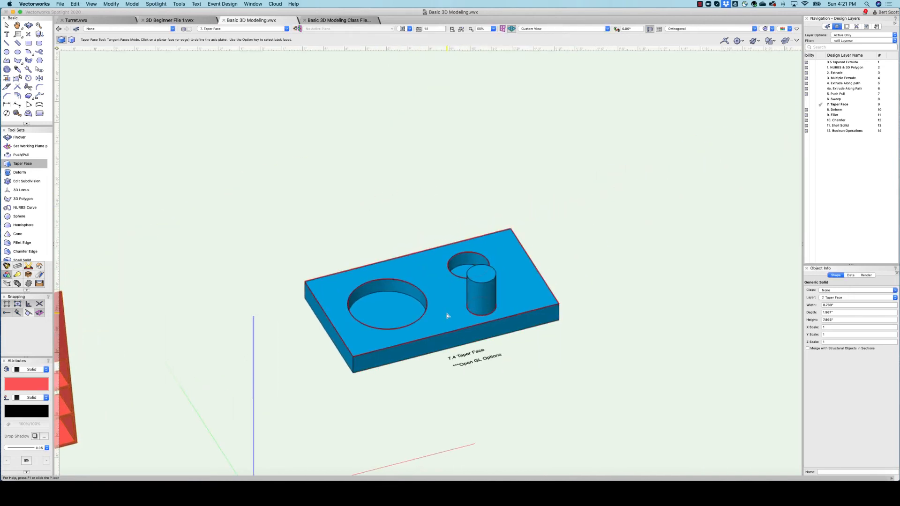
{"action": "left_click", "coordinate": [426, 318]}
{"action": "scroll", "coordinate": [412, 316], "scroll_direction": "up", "scroll_amount": 3}
{"action": "left_click", "coordinate": [395, 257]}
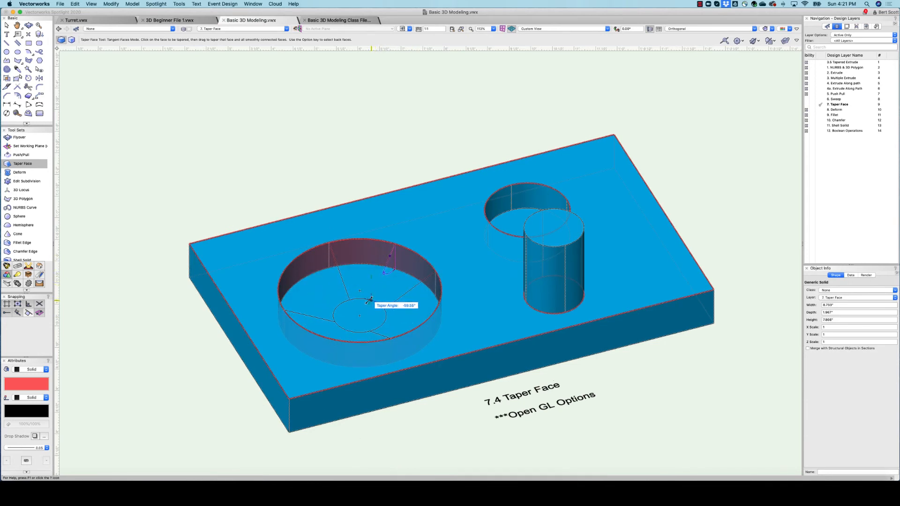
{"action": "left_click", "coordinate": [370, 300]}
- Set the OpenGL rendering detail to Low and apply it to the blue plate's view
{"action": "scroll", "coordinate": [381, 235], "scroll_direction": "down", "scroll_amount": 2}
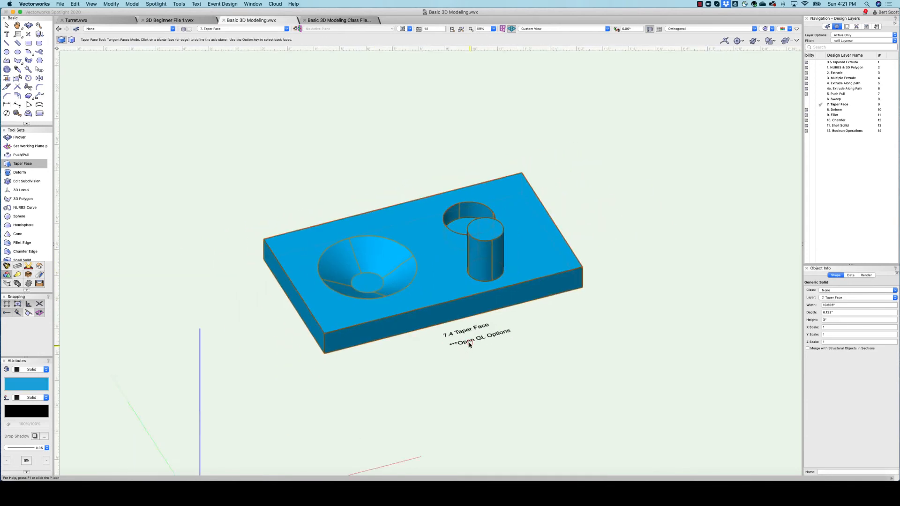
{"action": "scroll", "coordinate": [378, 225], "scroll_direction": "up", "scroll_amount": 1}
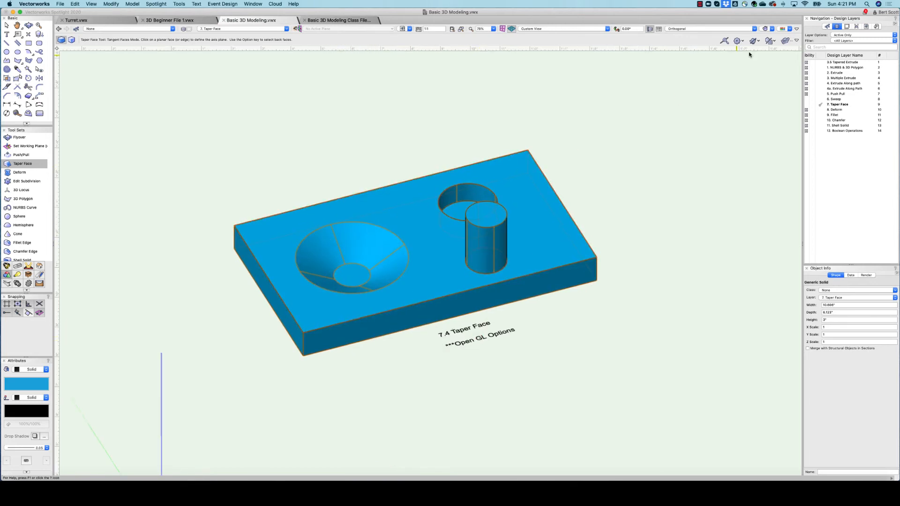
{"action": "left_click", "coordinate": [770, 29]}
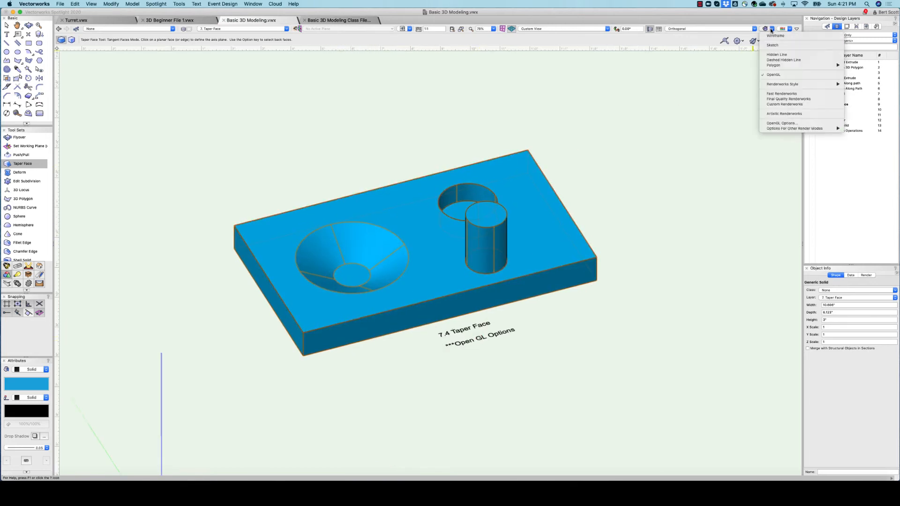
{"action": "left_click", "coordinate": [772, 124]}
{"action": "left_click", "coordinate": [466, 106]}
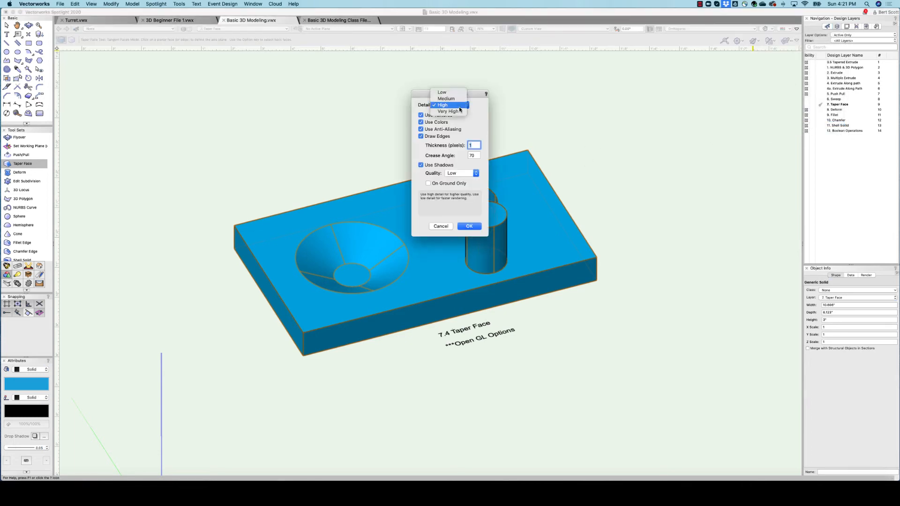
{"action": "left_click", "coordinate": [442, 92]}
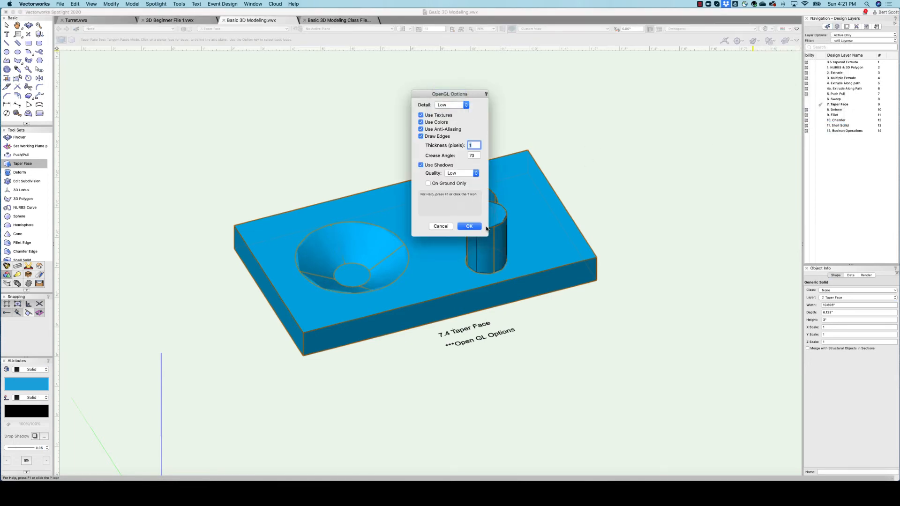
{"action": "left_click", "coordinate": [478, 228]}
{"action": "scroll", "coordinate": [348, 258], "scroll_direction": "up", "scroll_amount": 2}
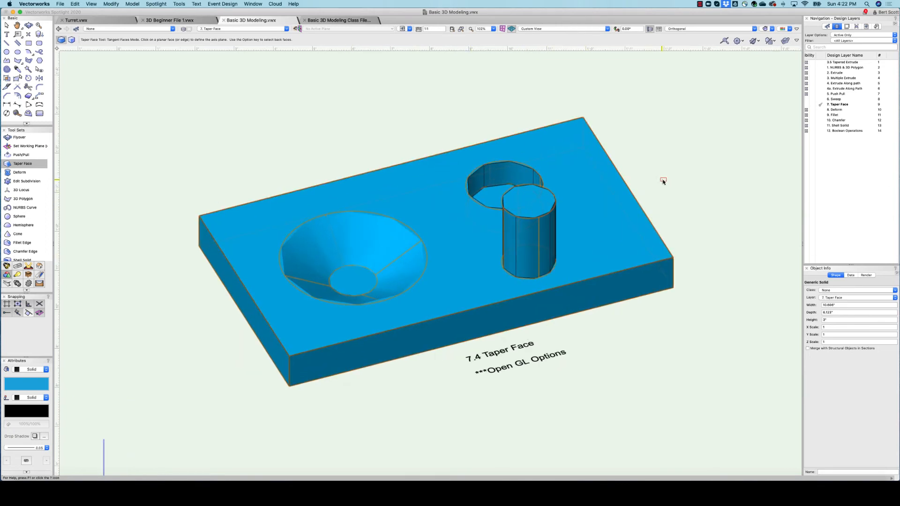
- Reopen the OpenGL options and set the rendering detail to High
{"action": "left_click", "coordinate": [772, 29]}
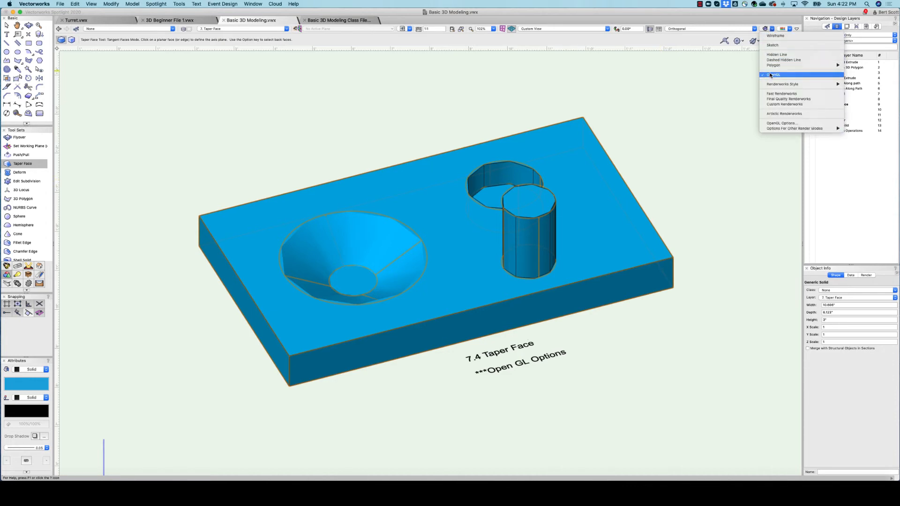
{"action": "left_click", "coordinate": [779, 124]}
{"action": "left_click", "coordinate": [458, 109]}
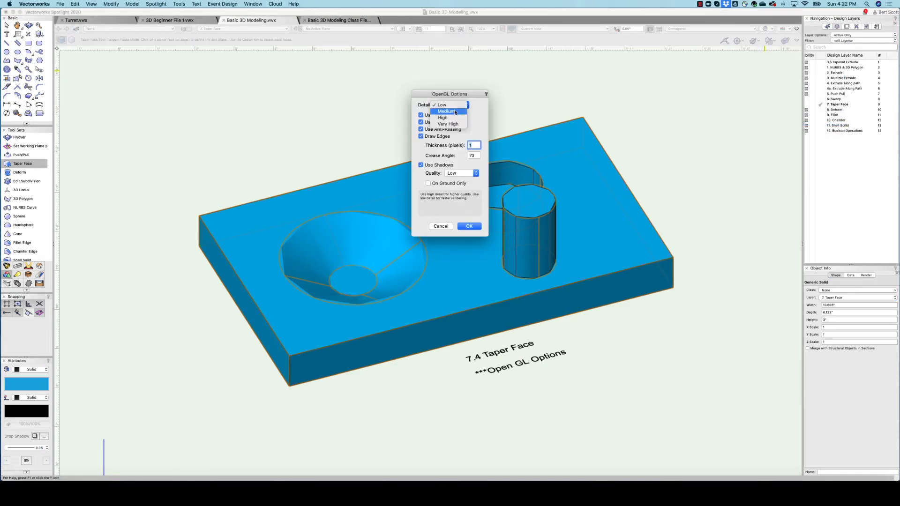
{"action": "left_click", "coordinate": [453, 120]}
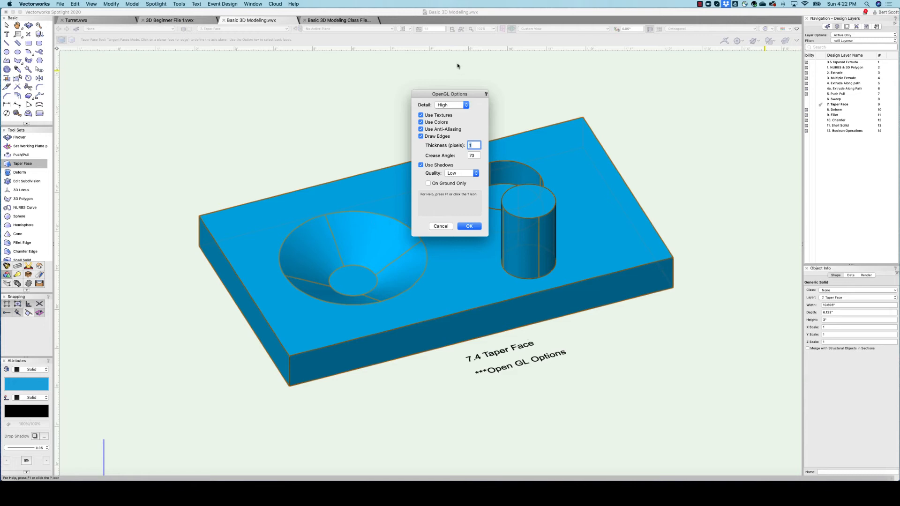
- Move the OpenGL options off the plate and set the rendering detail to Low to preview the curved faces
{"action": "left_click_drag", "start_coordinate": [464, 94], "coordinate": [706, 74]}
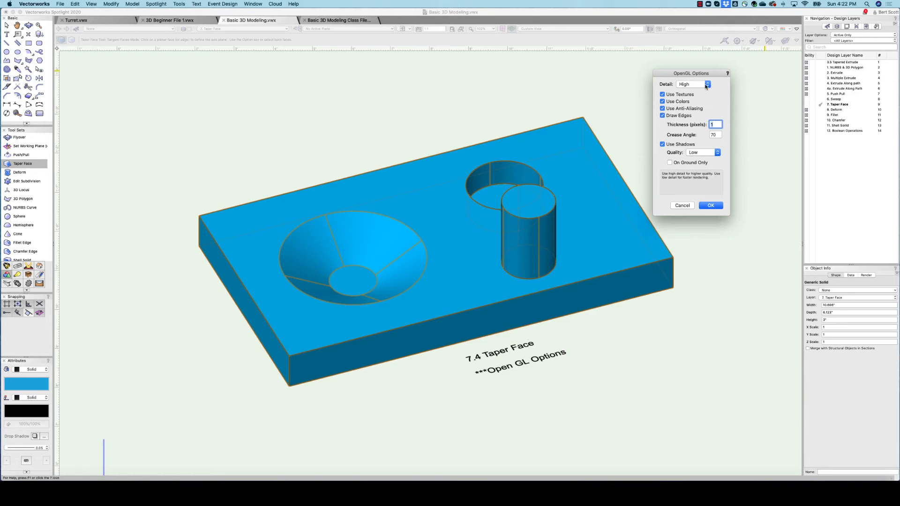
{"action": "left_click", "coordinate": [706, 85]}
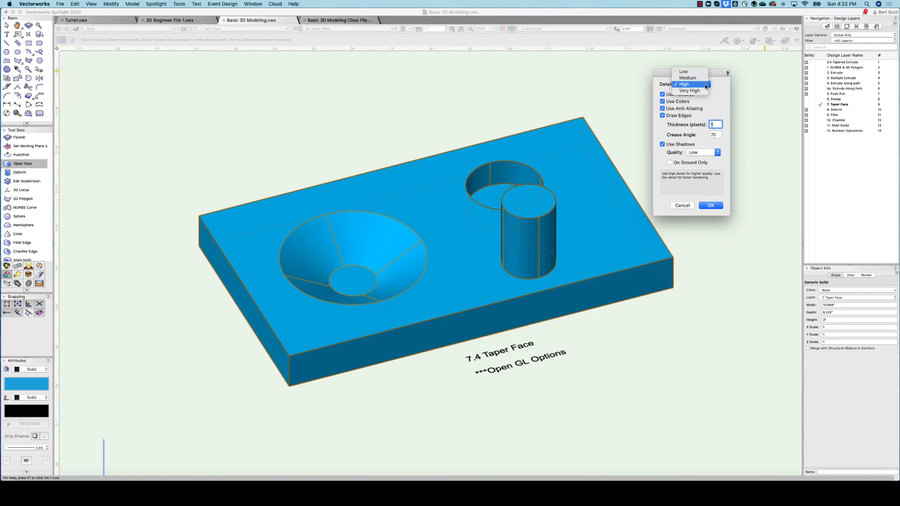
{"action": "left_click", "coordinate": [703, 72]}
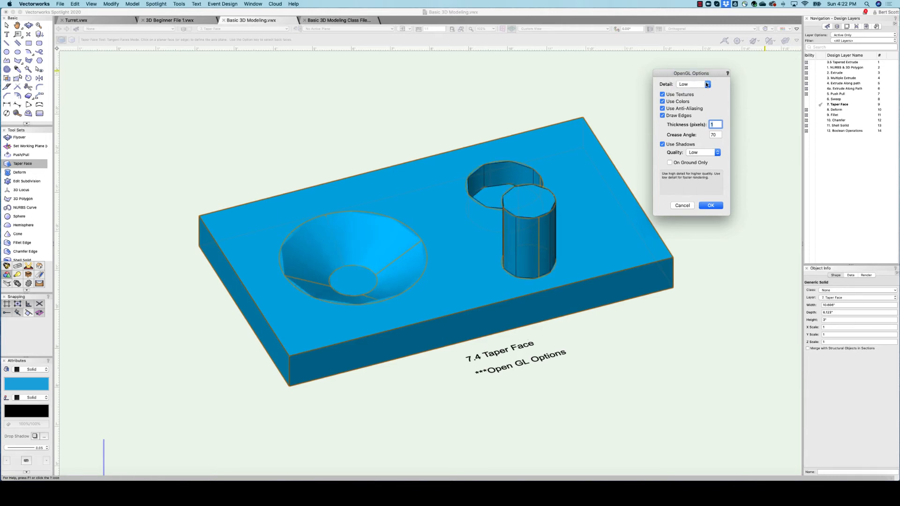
- Set the OpenGL rendering detail back to High and apply it to the blue plate's view
{"action": "left_click", "coordinate": [707, 85]}
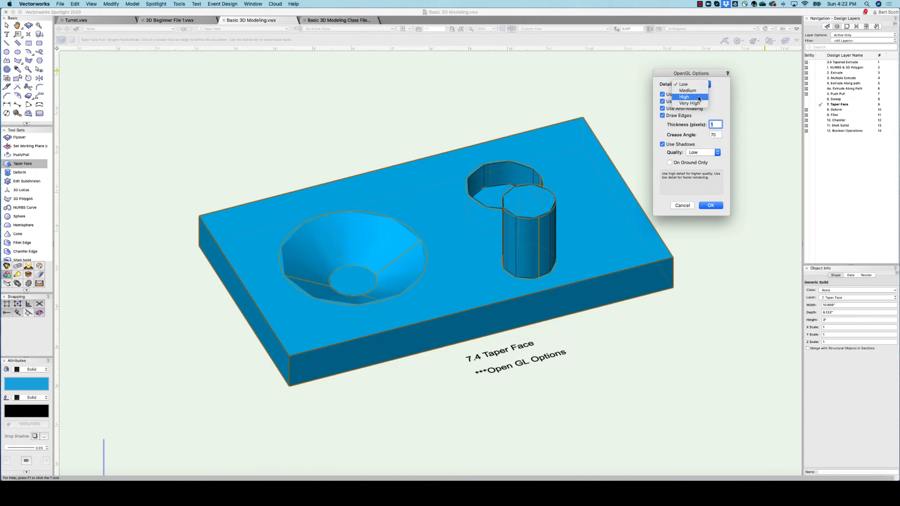
{"action": "left_click", "coordinate": [699, 98]}
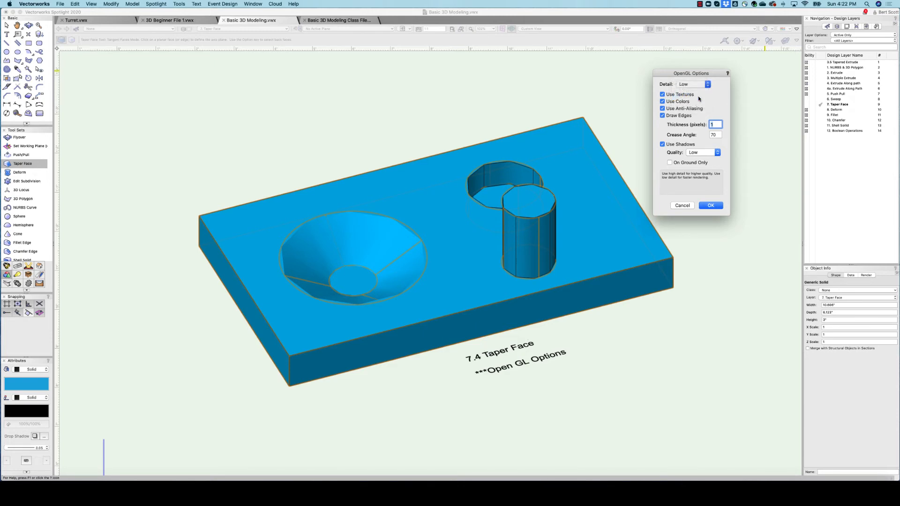
{"action": "left_click", "coordinate": [712, 207]}
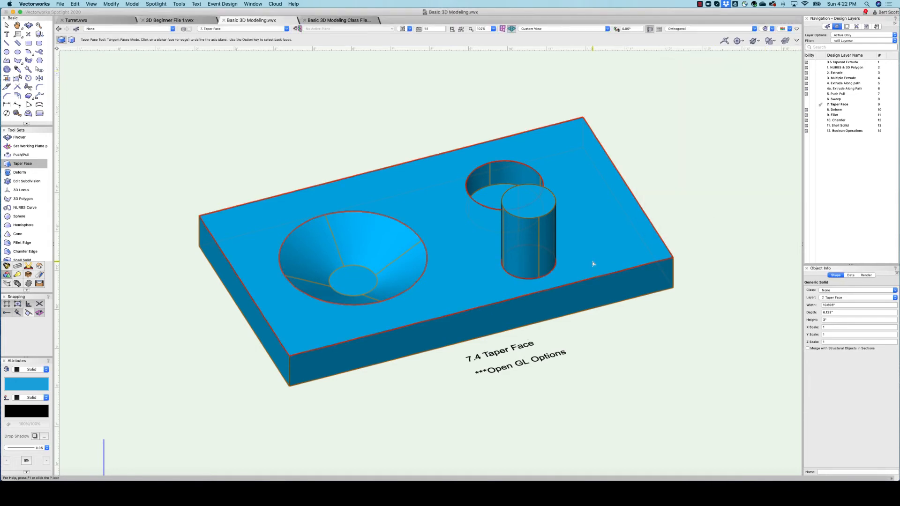
{"action": "scroll", "coordinate": [527, 232], "scroll_direction": "down", "scroll_amount": 2}
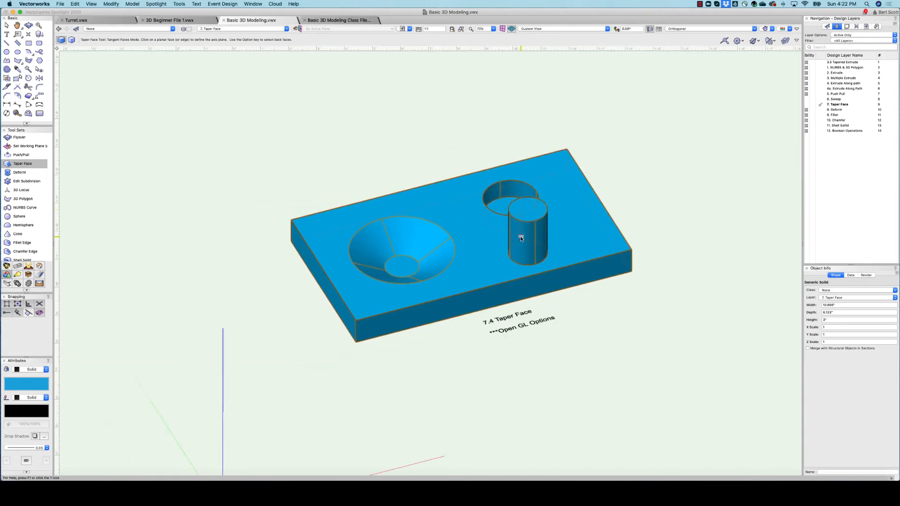
{"action": "scroll", "coordinate": [521, 238], "scroll_direction": "down", "scroll_amount": 2}
{"action": "scroll", "coordinate": [606, 238], "scroll_direction": "down", "scroll_amount": 3}
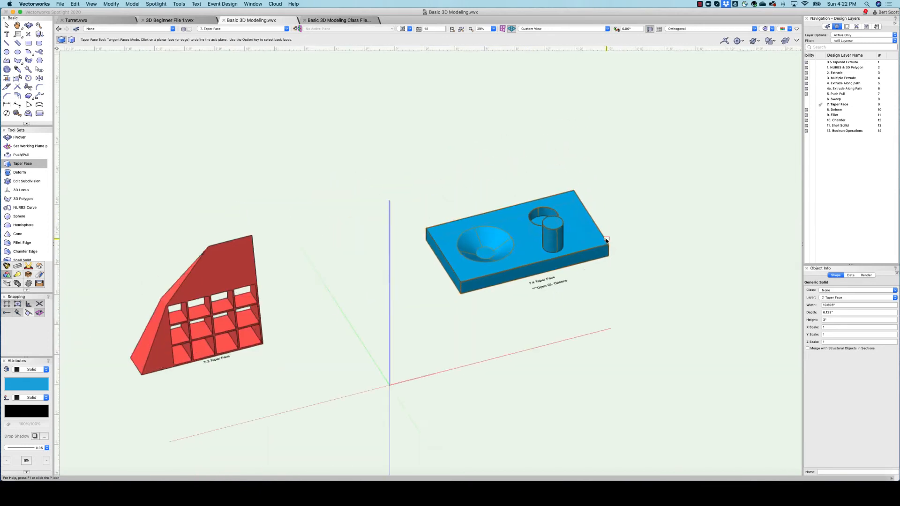
{"action": "scroll", "coordinate": [470, 232], "scroll_direction": "up", "scroll_amount": 2}
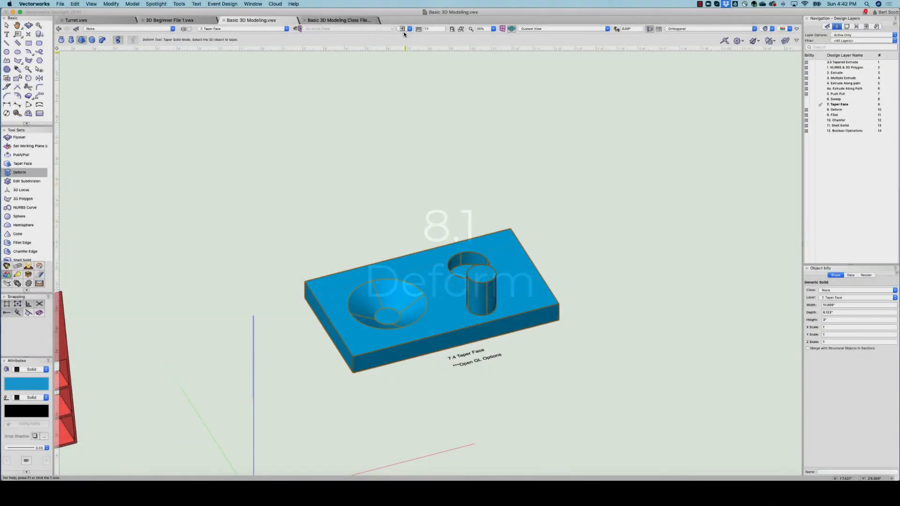
- Recall the saved view 8.1 Deform: Twist Model Mode and set the Deform tool to Twist Solid Mode
{"action": "left_click", "coordinate": [404, 30]}
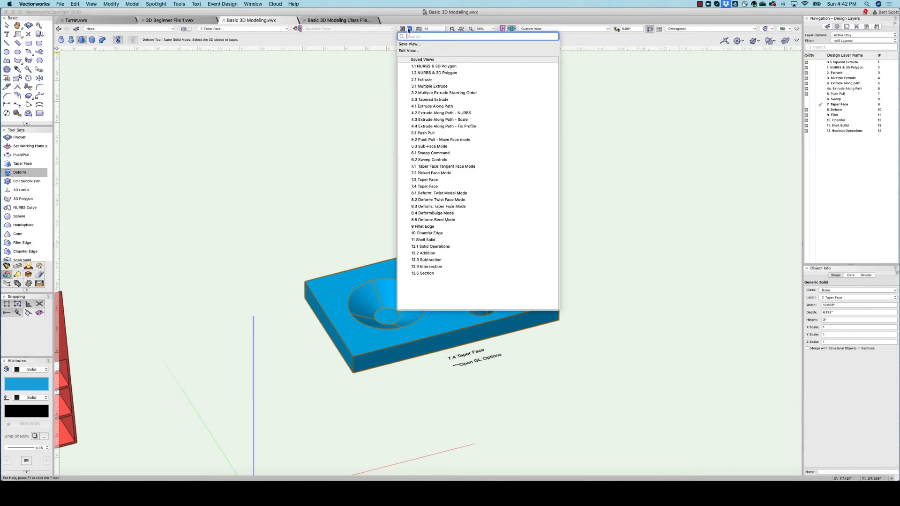
{"action": "left_click", "coordinate": [424, 193]}
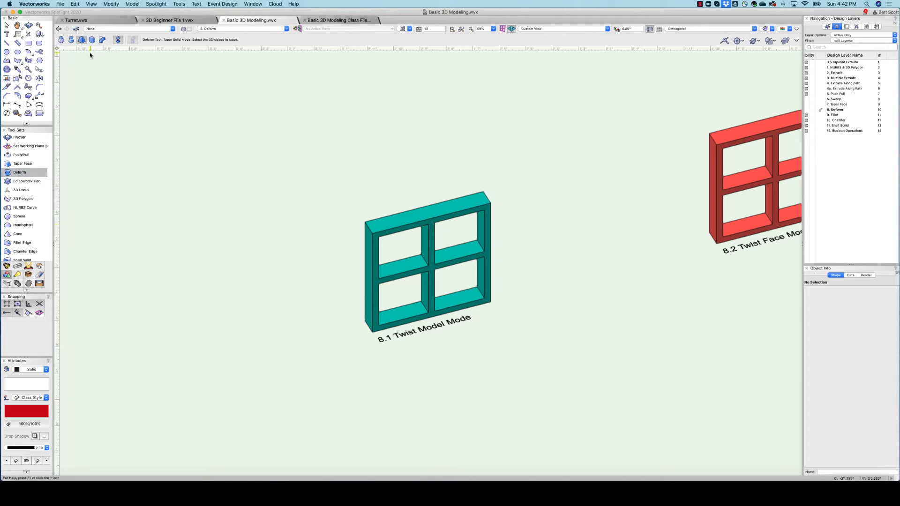
{"action": "left_click", "coordinate": [60, 40]}
- Twist the whole teal window frame about the centre of its top face, and undo the twist
{"action": "left_click", "coordinate": [424, 216]}
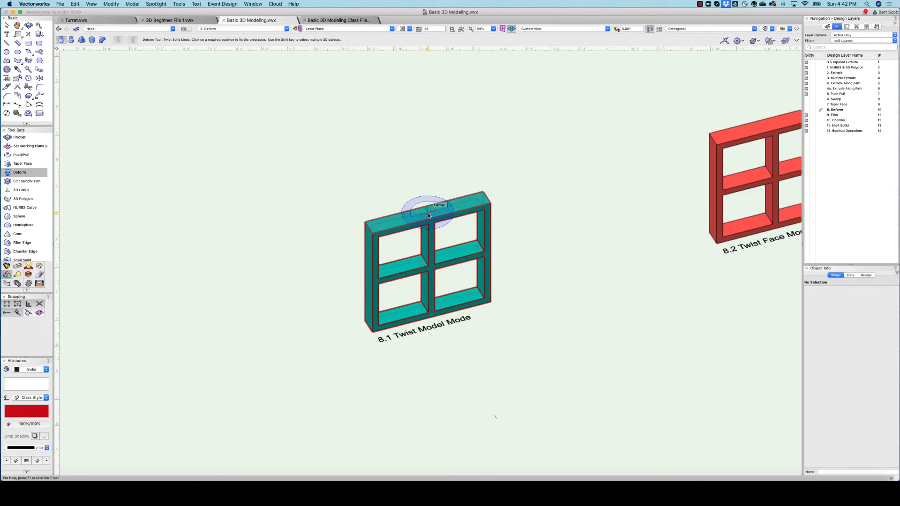
{"action": "left_click", "coordinate": [428, 216]}
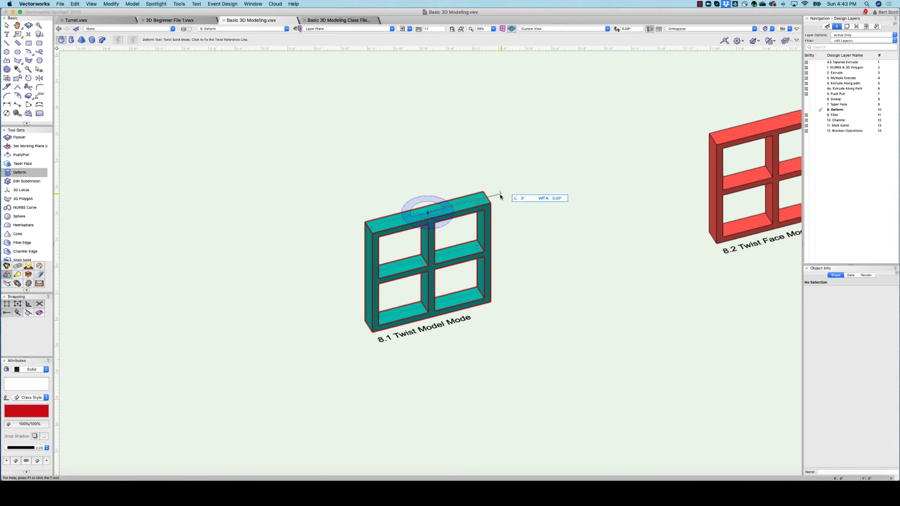
{"action": "left_click", "coordinate": [524, 189]}
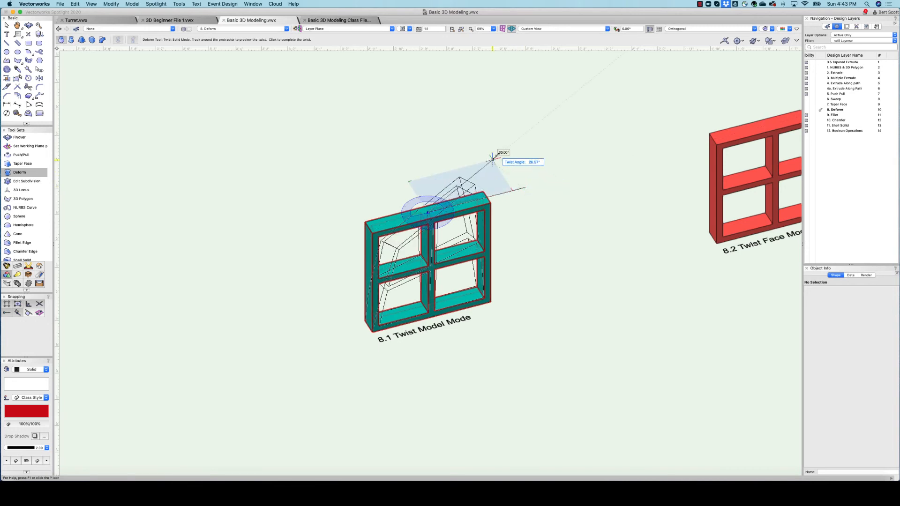
{"action": "left_click", "coordinate": [516, 244]}
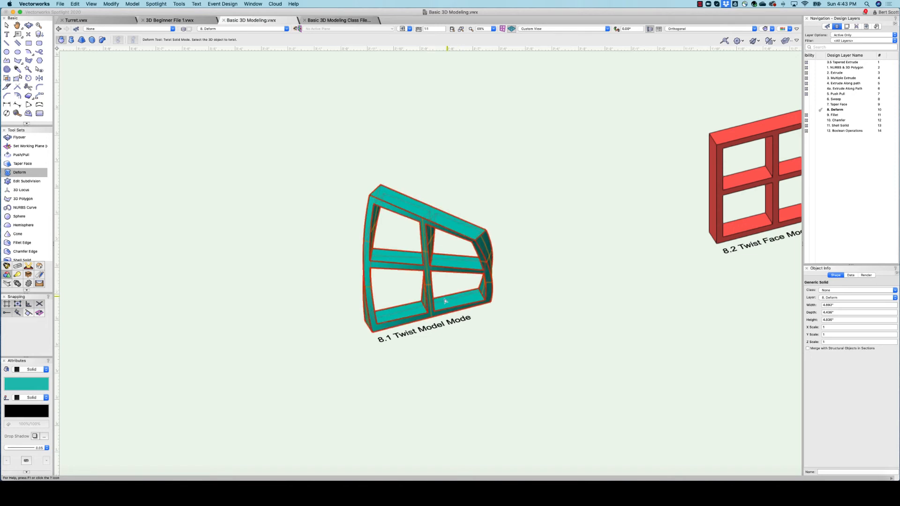
{"action": "left_click", "coordinate": [75, 3]}
{"action": "left_click", "coordinate": [78, 13]}
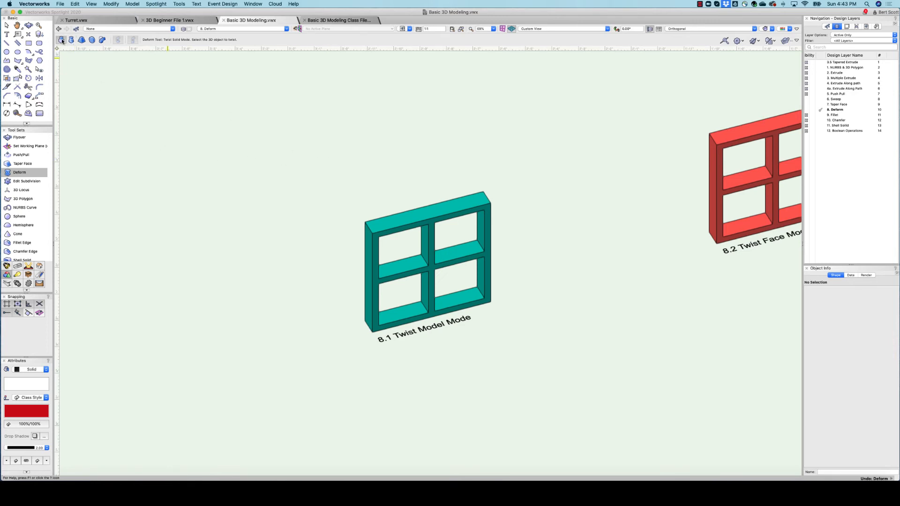
- Twist the teal window frame about a pivot placed in empty space beyond its upper corner, and undo it
{"action": "left_click", "coordinate": [444, 210]}
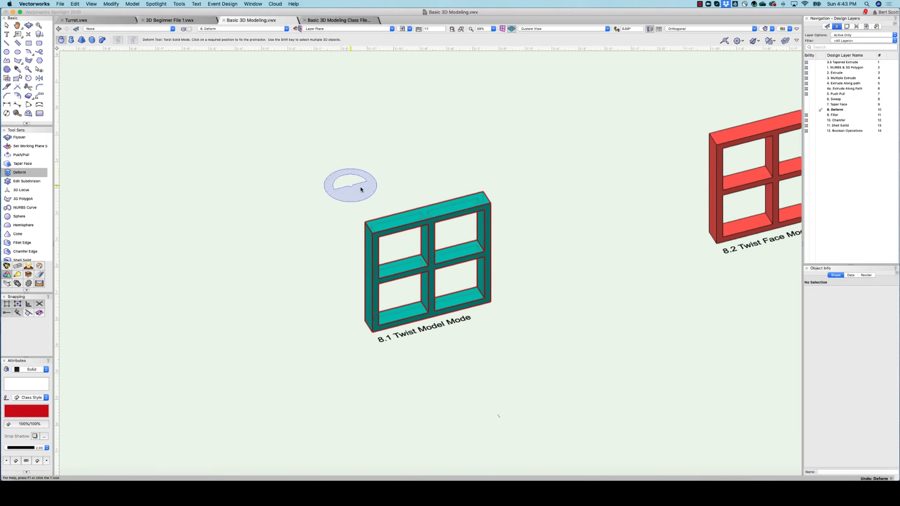
{"action": "left_click", "coordinate": [359, 188]}
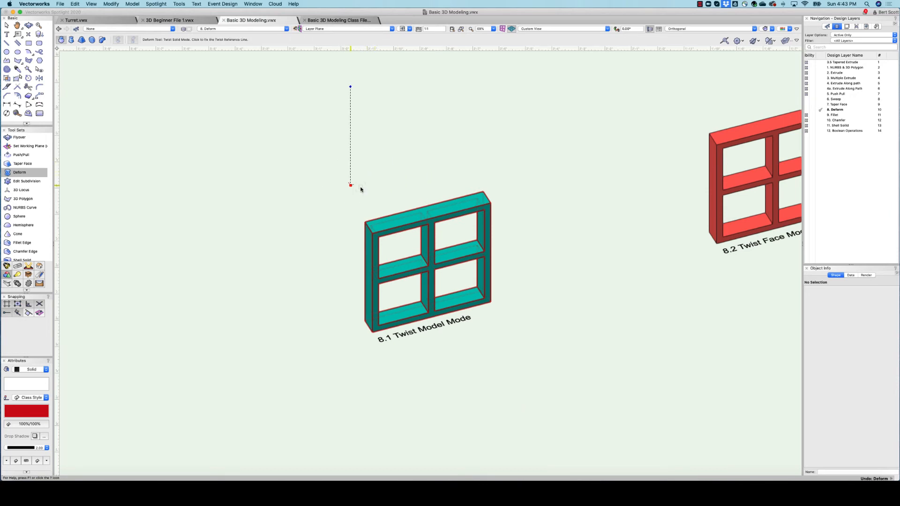
{"action": "left_click", "coordinate": [462, 165]}
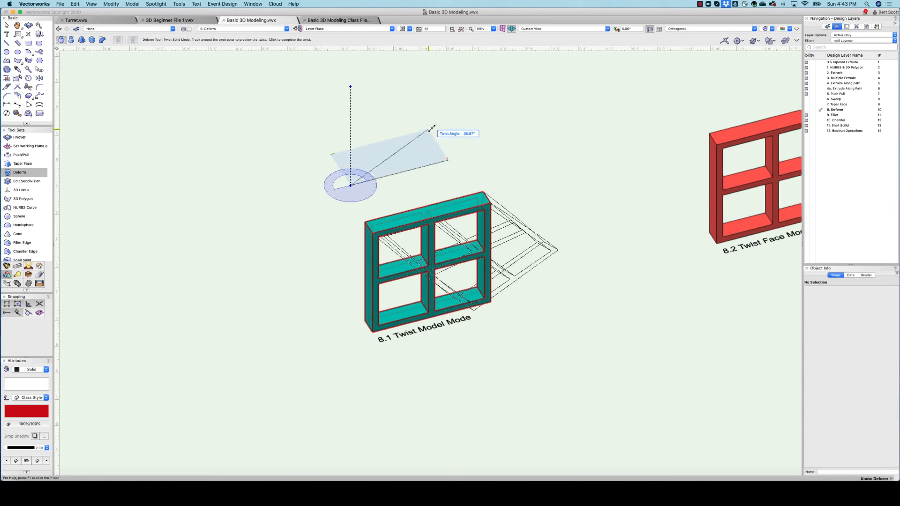
{"action": "left_click", "coordinate": [433, 131]}
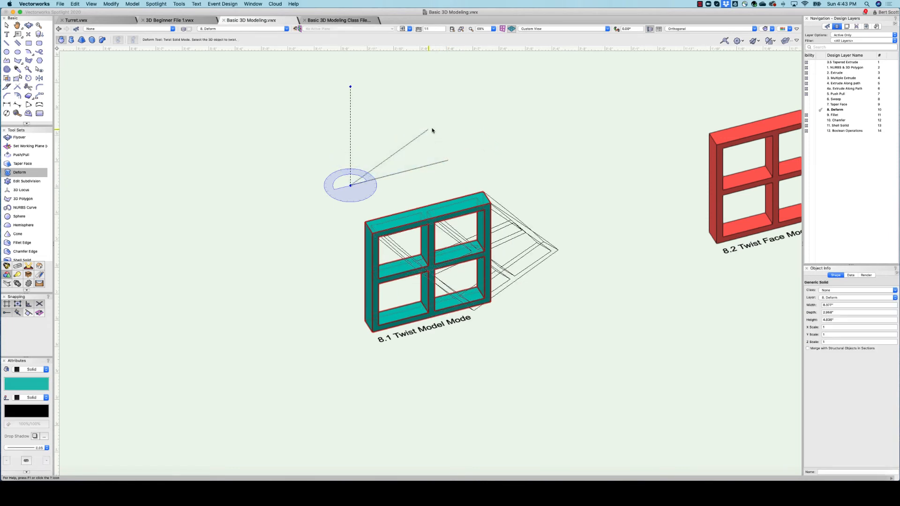
{"action": "left_click", "coordinate": [74, 4]}
{"action": "left_click", "coordinate": [81, 13]}
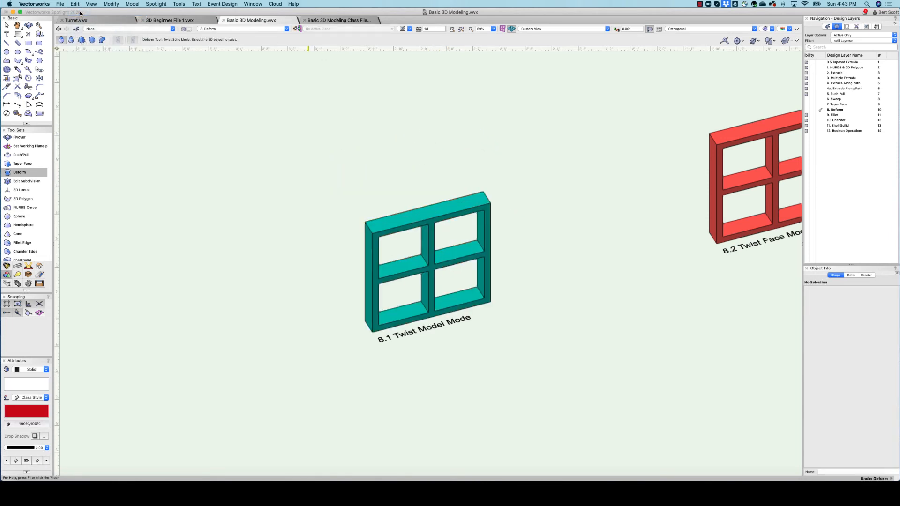
- Twist the teal window frame about a pivot at the near end of its top face, and undo it
{"action": "left_click", "coordinate": [429, 220]}
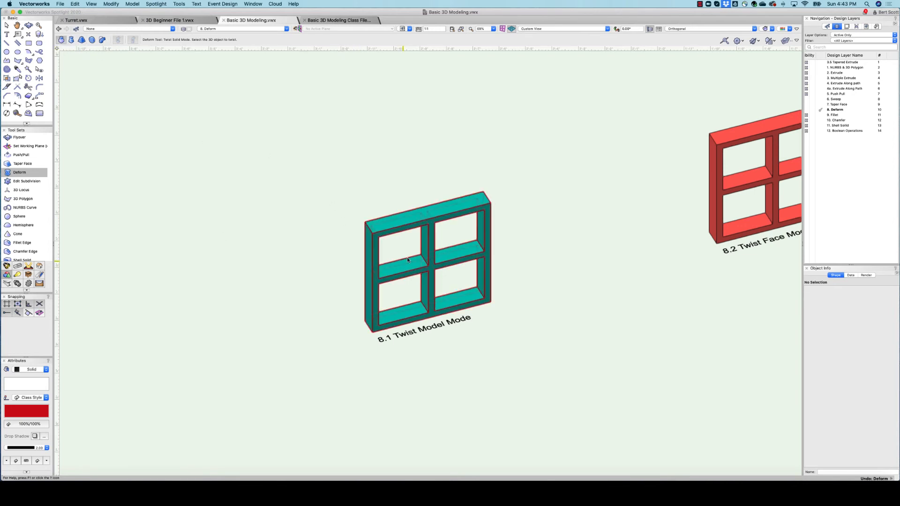
{"action": "left_click", "coordinate": [369, 228]}
{"action": "left_click", "coordinate": [449, 207]}
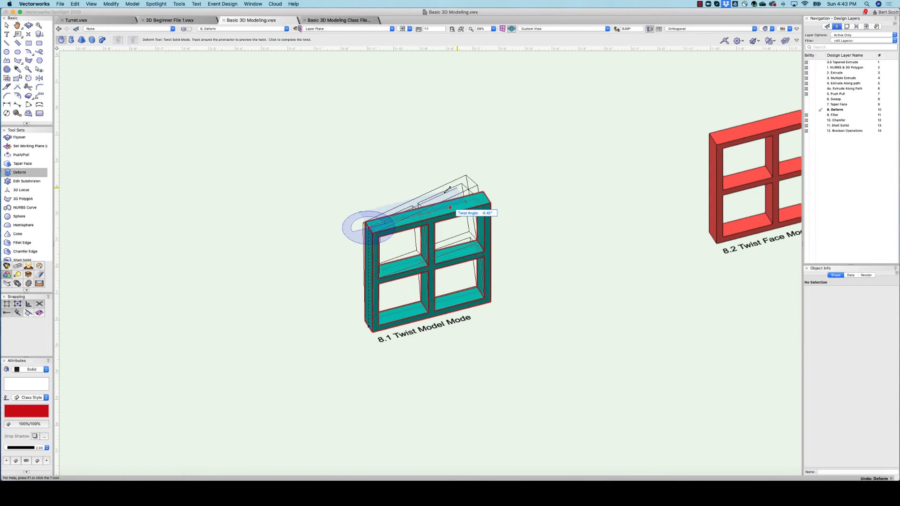
{"action": "left_click", "coordinate": [424, 166]}
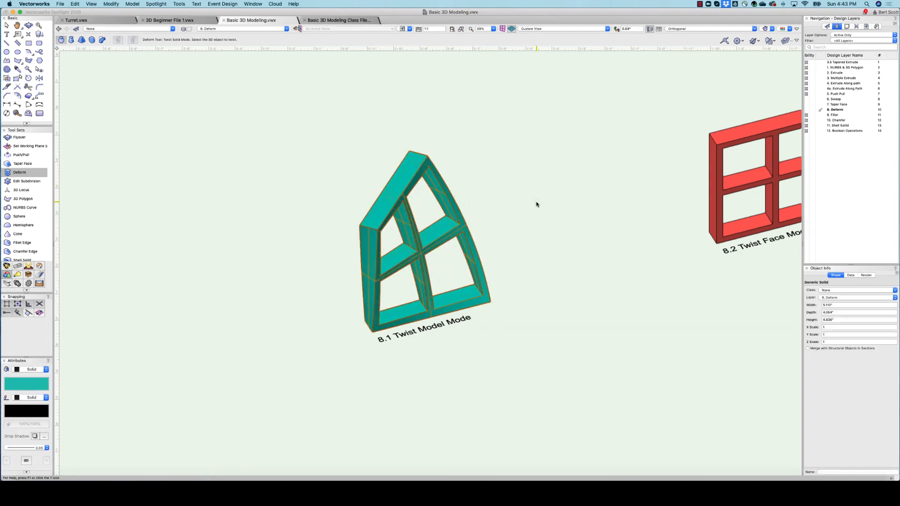
{"action": "left_click", "coordinate": [75, 4]}
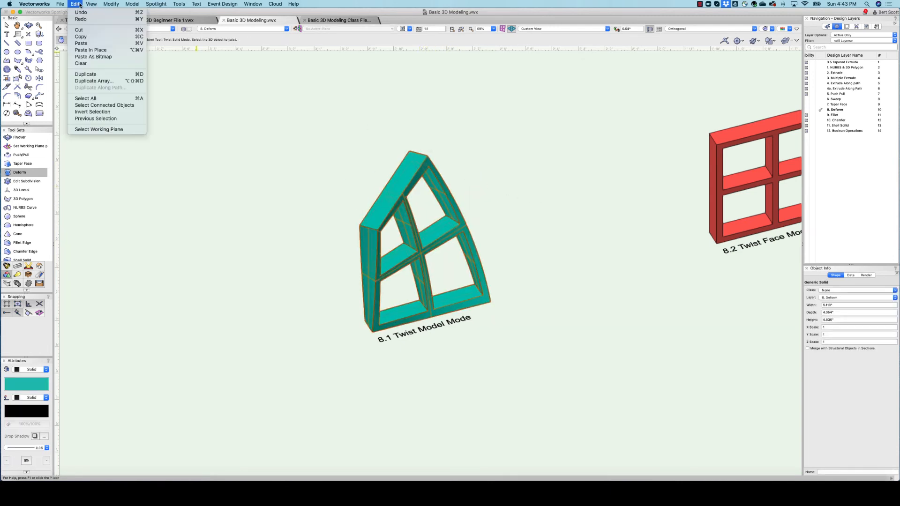
{"action": "left_click", "coordinate": [81, 14]}
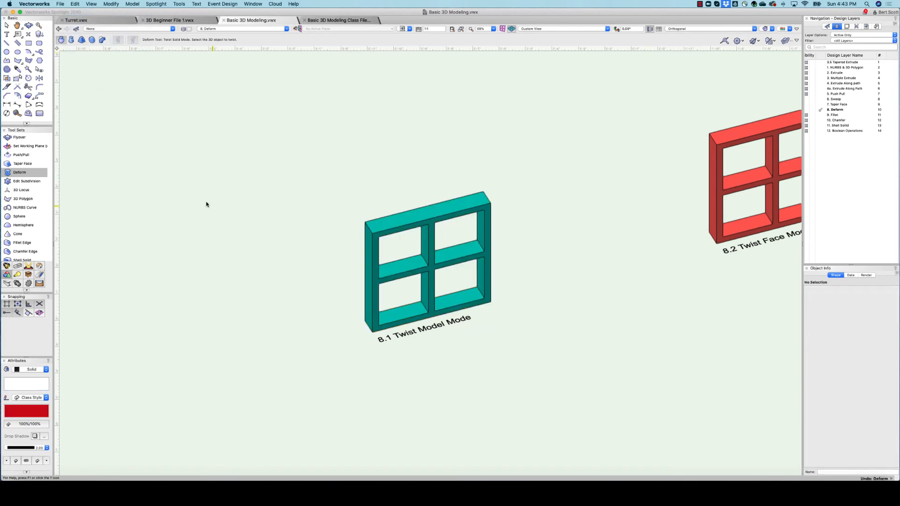
- Recall the saved view 8.2 Deform: Twist Face Mode and set the Deform tool to Twist Face Mode
{"action": "left_click", "coordinate": [410, 29]}
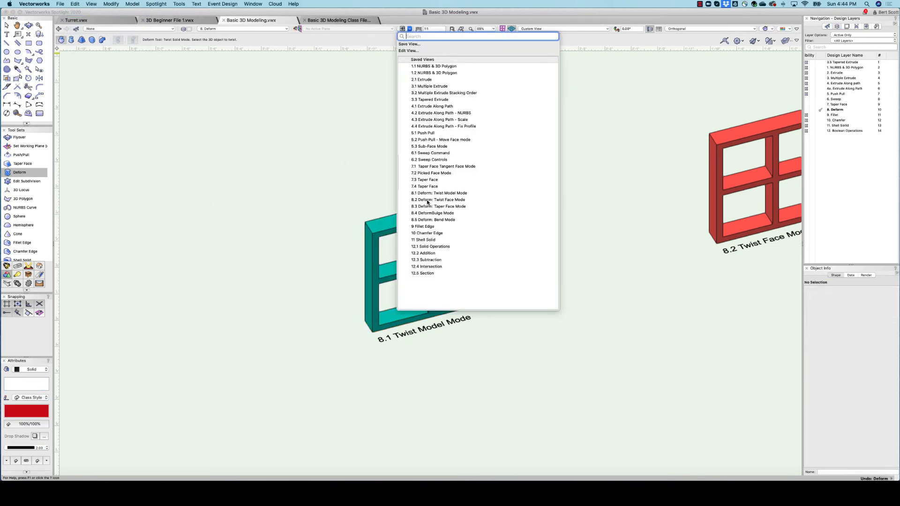
{"action": "left_click", "coordinate": [427, 201]}
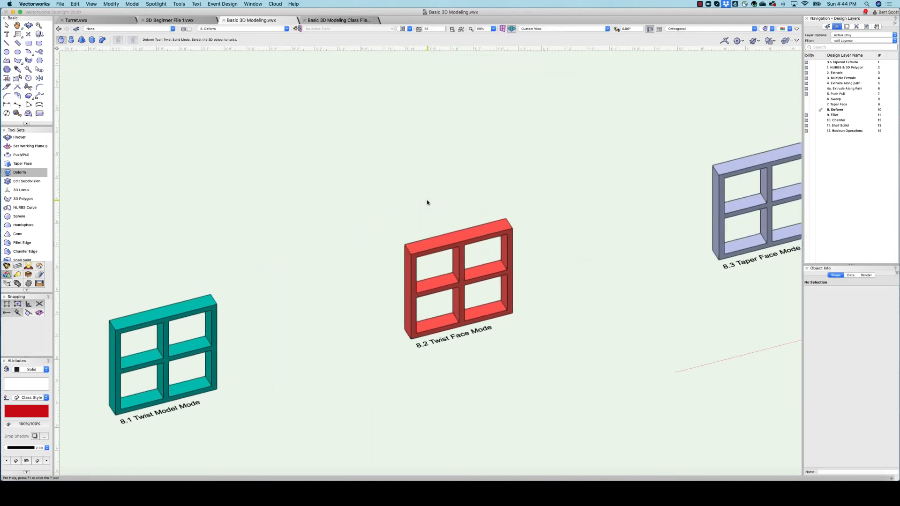
{"action": "left_click", "coordinate": [70, 40]}
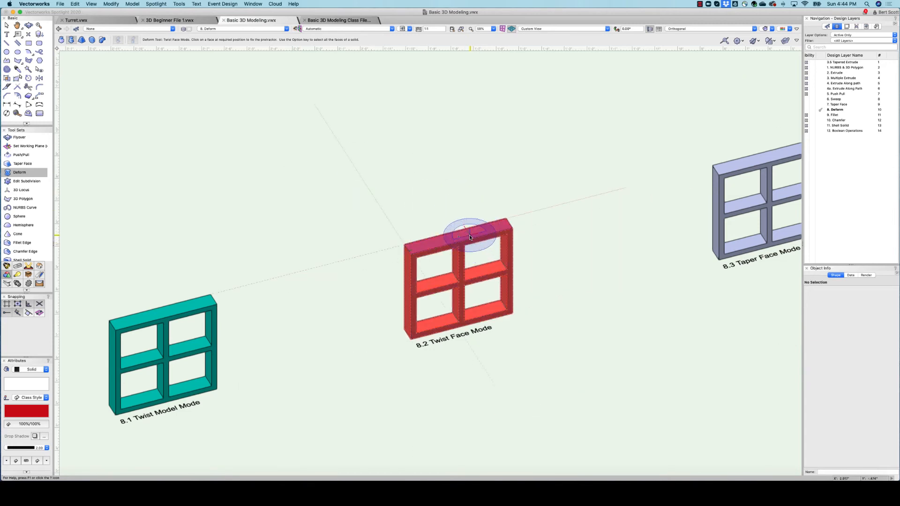
- Twist the red window frame's top face about its centre, using a reference line along the face's length, and leave the Deform tool
{"action": "scroll", "coordinate": [470, 237], "scroll_direction": "up", "scroll_amount": 3}
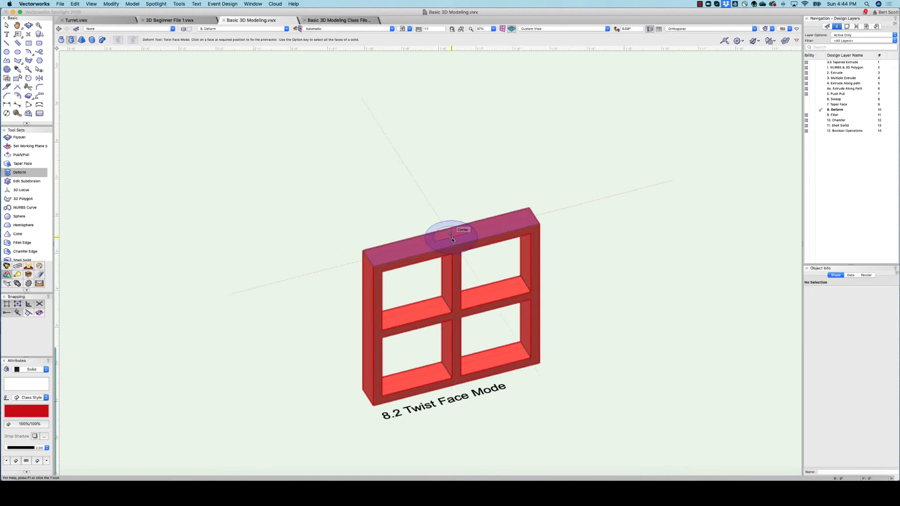
{"action": "left_click", "coordinate": [452, 238]}
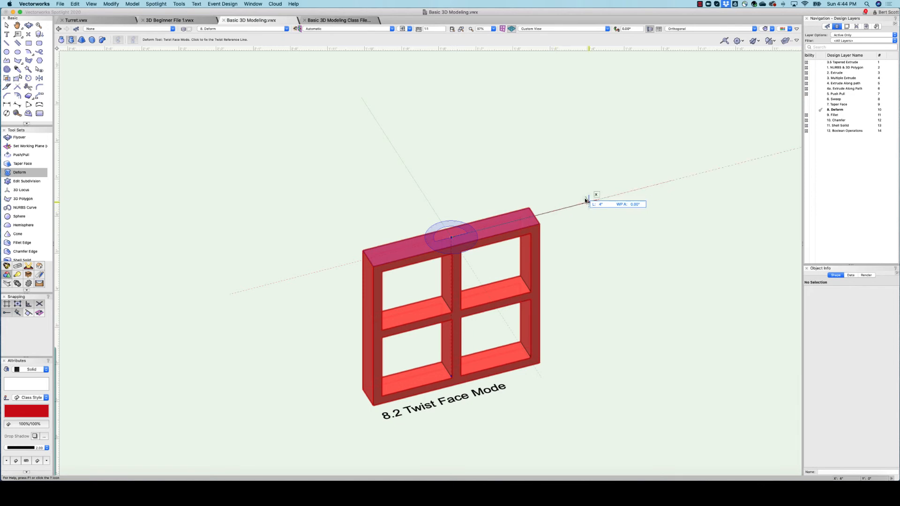
{"action": "left_click", "coordinate": [533, 146]}
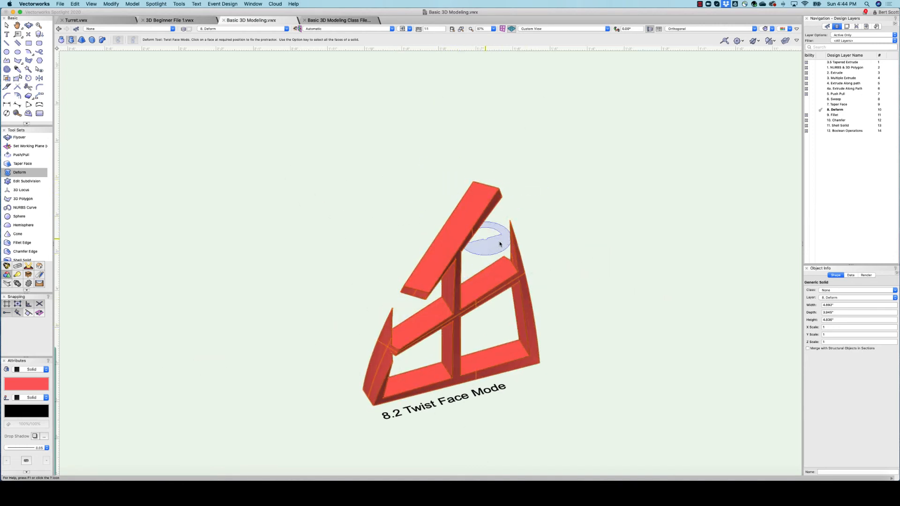
{"action": "left_click", "coordinate": [6, 25]}
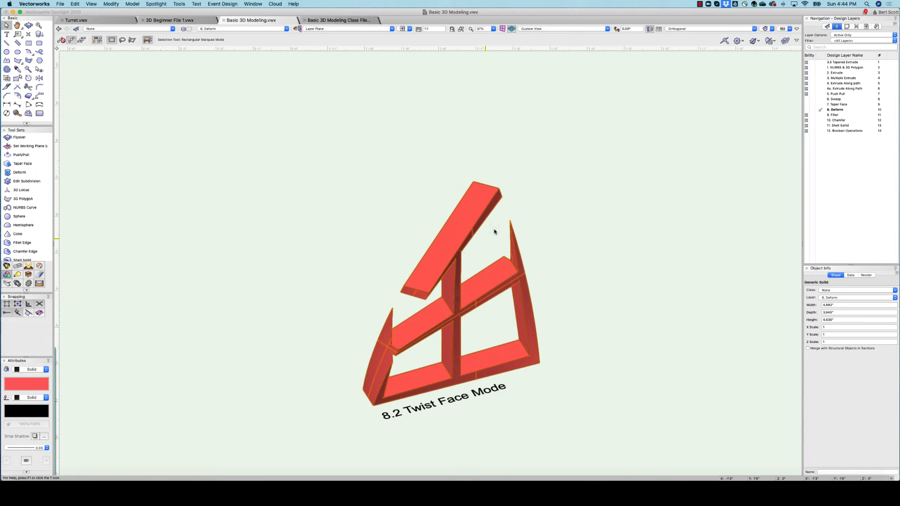
{"action": "scroll", "coordinate": [494, 231], "scroll_direction": "down", "scroll_amount": 2}
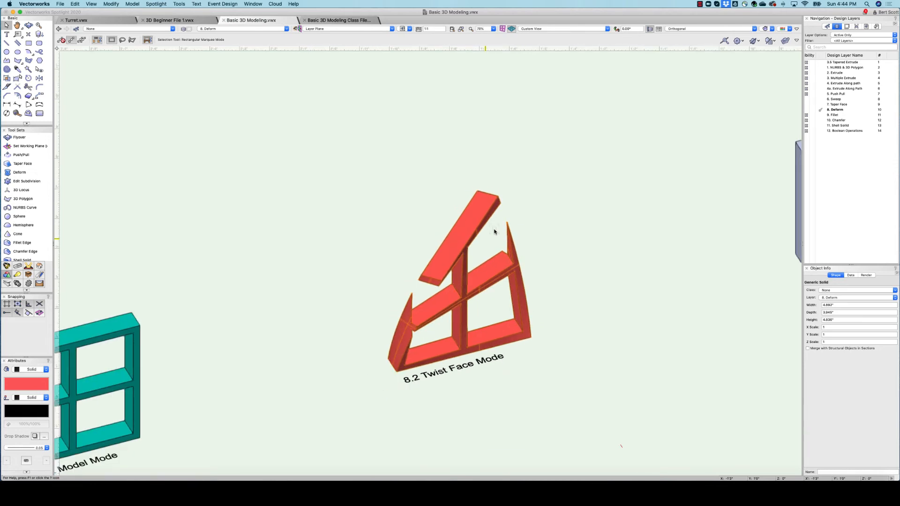
{"action": "scroll", "coordinate": [494, 231], "scroll_direction": "down", "scroll_amount": 2}
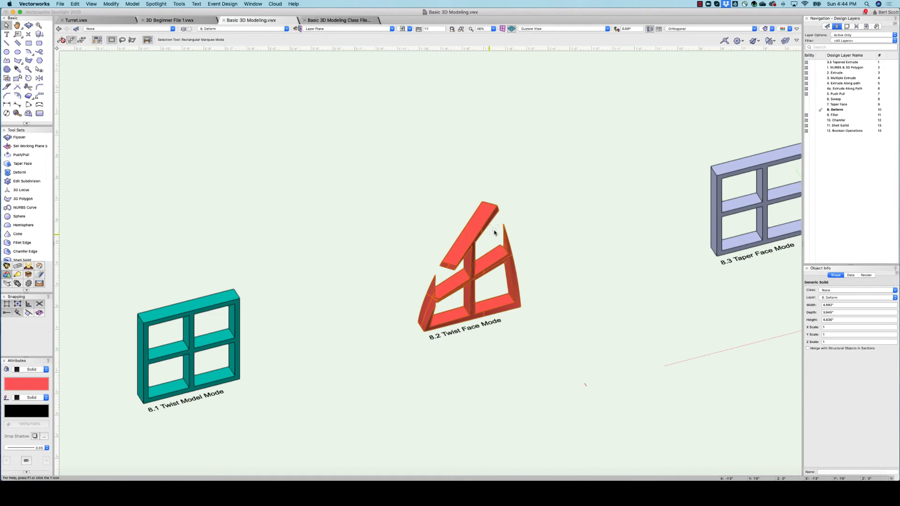
- Undo the twist on the red window frame's top face to restore the straight frame
{"action": "scroll", "coordinate": [494, 231], "scroll_direction": "up", "scroll_amount": 2}
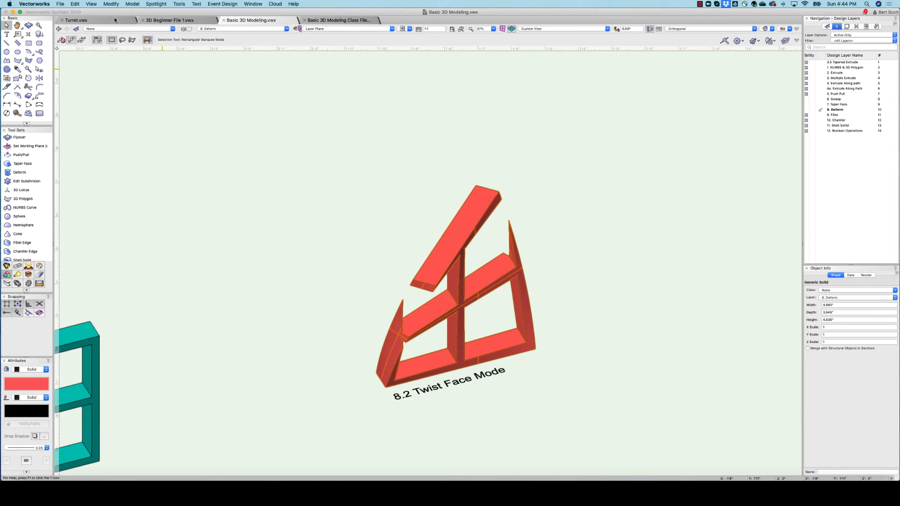
{"action": "left_click", "coordinate": [75, 4]}
{"action": "left_click", "coordinate": [79, 10]}
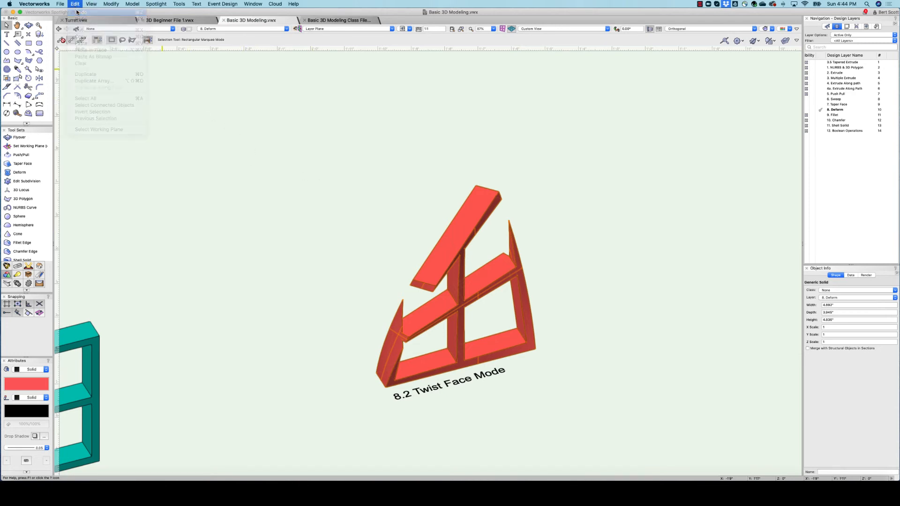
{"action": "left_click", "coordinate": [75, 4]}
{"action": "left_click", "coordinate": [78, 12]}
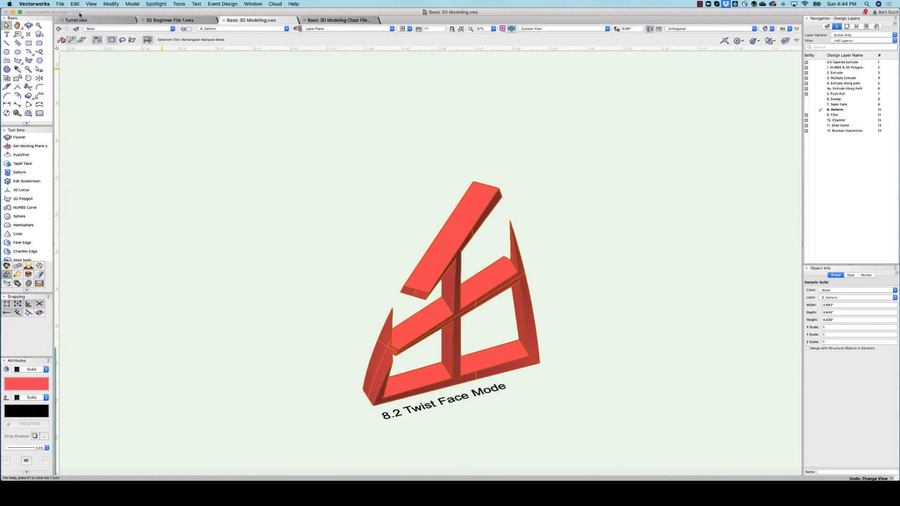
{"action": "scroll", "coordinate": [334, 210], "scroll_direction": "up", "scroll_amount": 2}
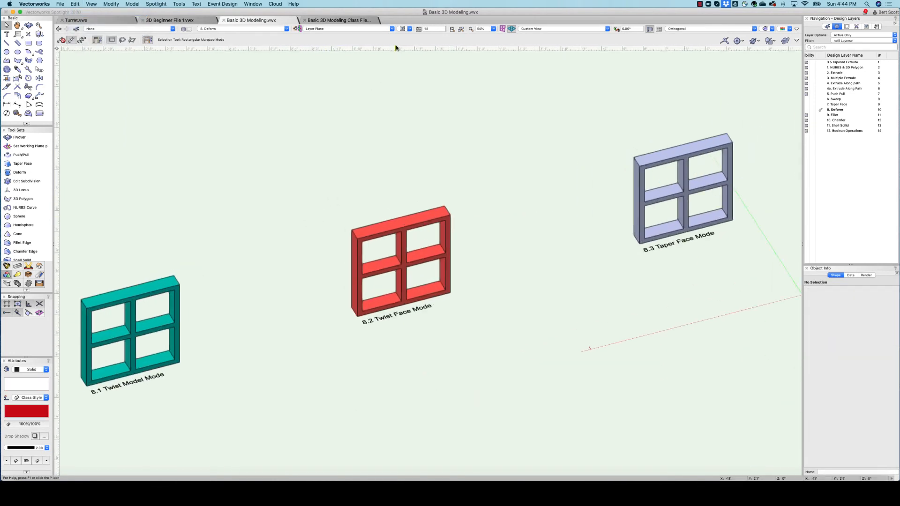
- Recall the saved view 8.3 Deform: Taper Face Mode and set the Deform tool to Taper Solid Mode
{"action": "left_click", "coordinate": [411, 29]}
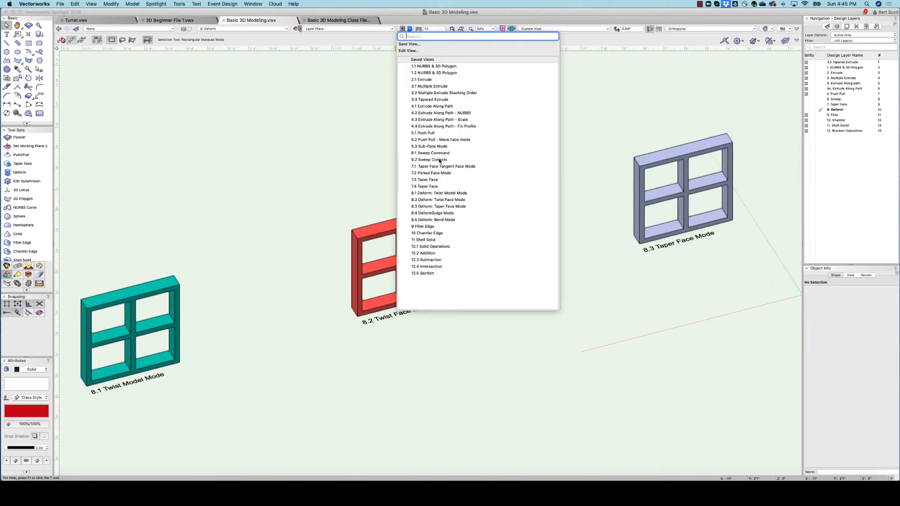
{"action": "left_click", "coordinate": [441, 206]}
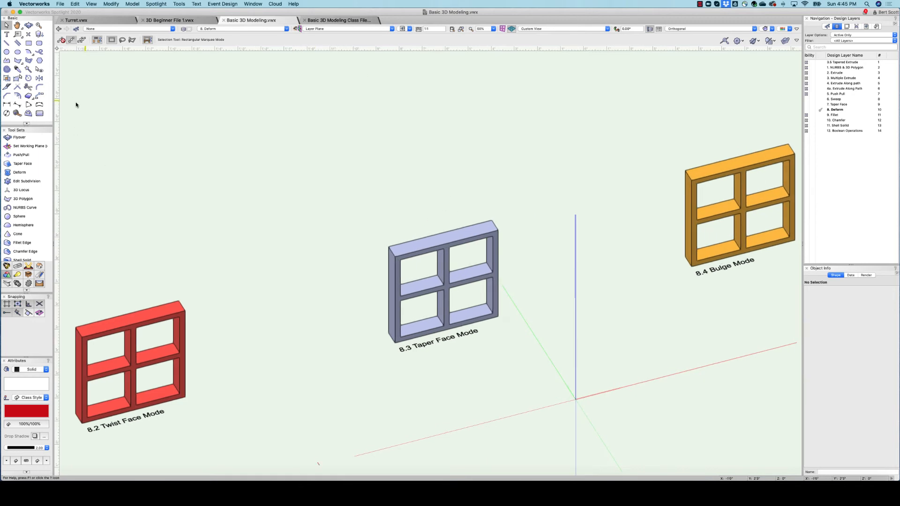
{"action": "left_click", "coordinate": [19, 172]}
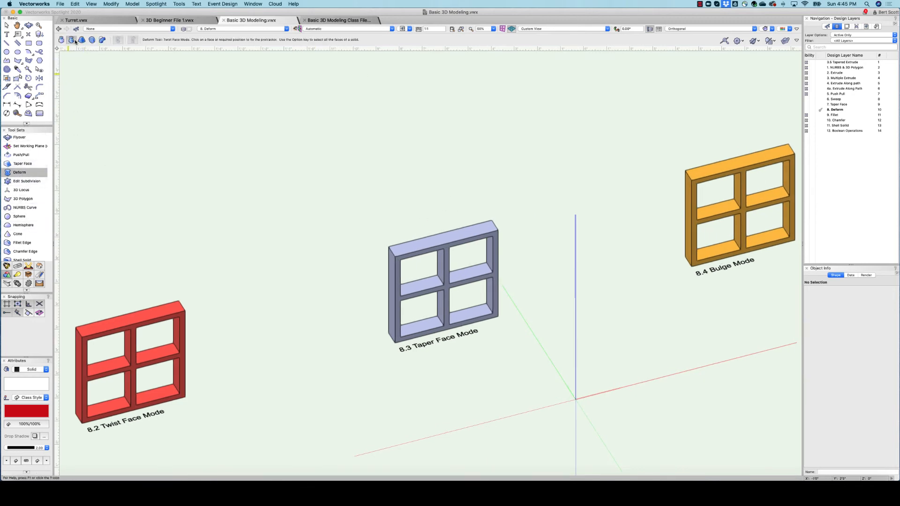
{"action": "left_click", "coordinate": [81, 40]}
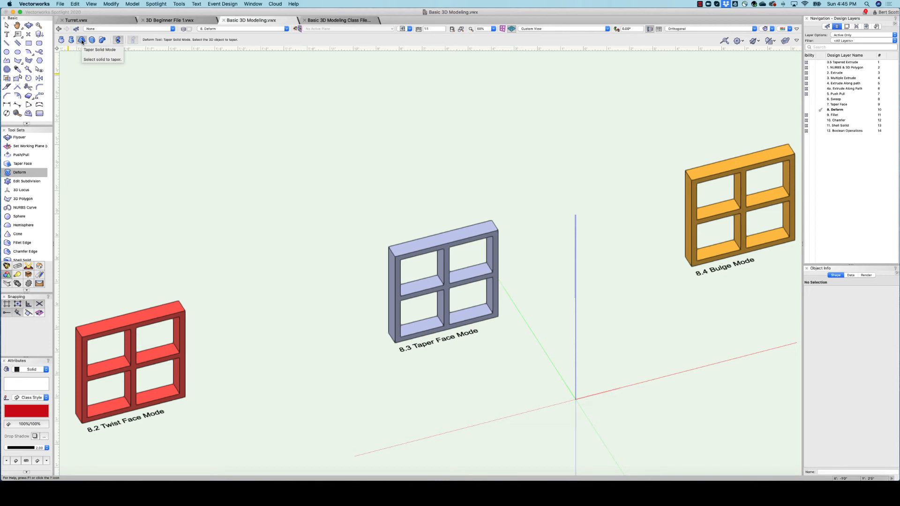
- Taper the lavender window frame about its top face's centre at ratio 2.5, with the reference line across the face's depth, and undo it
{"action": "left_click", "coordinate": [448, 239]}
{"action": "scroll", "coordinate": [452, 235], "scroll_direction": "up", "scroll_amount": 3}
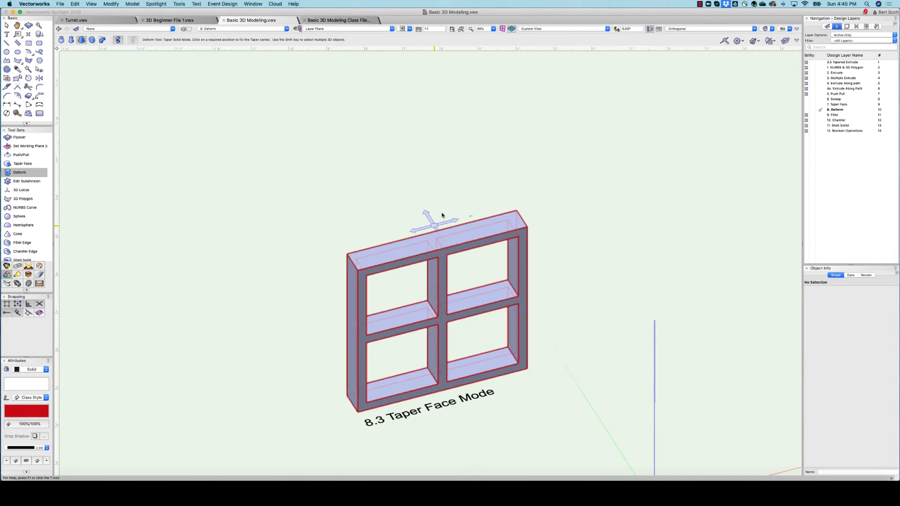
{"action": "left_click", "coordinate": [436, 241]}
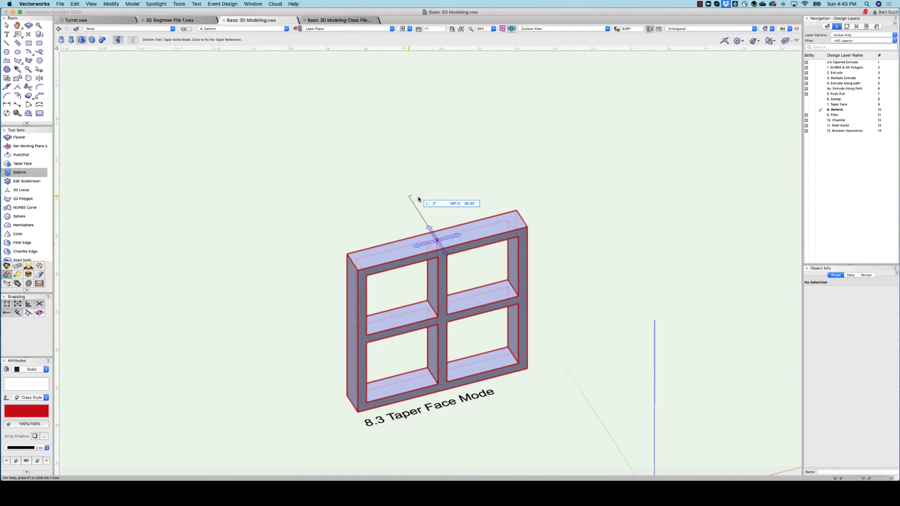
{"action": "left_click", "coordinate": [410, 195]}
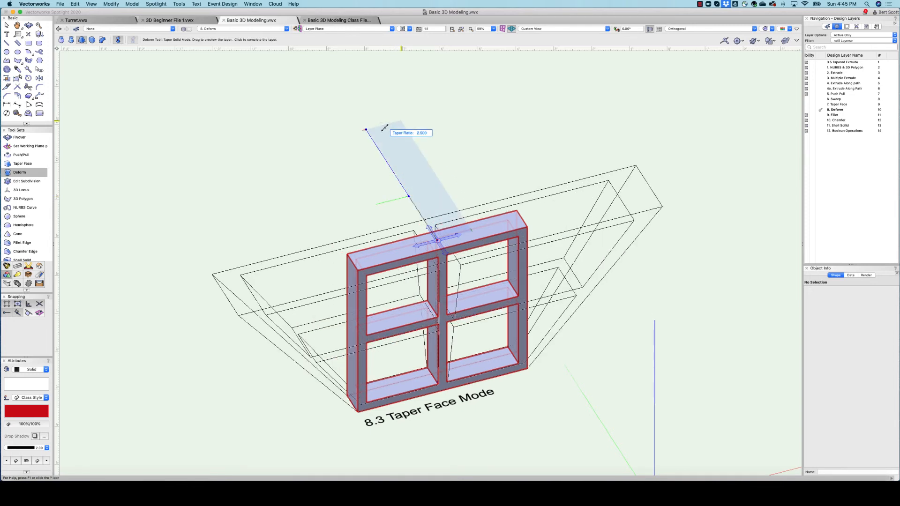
{"action": "left_click", "coordinate": [385, 130]}
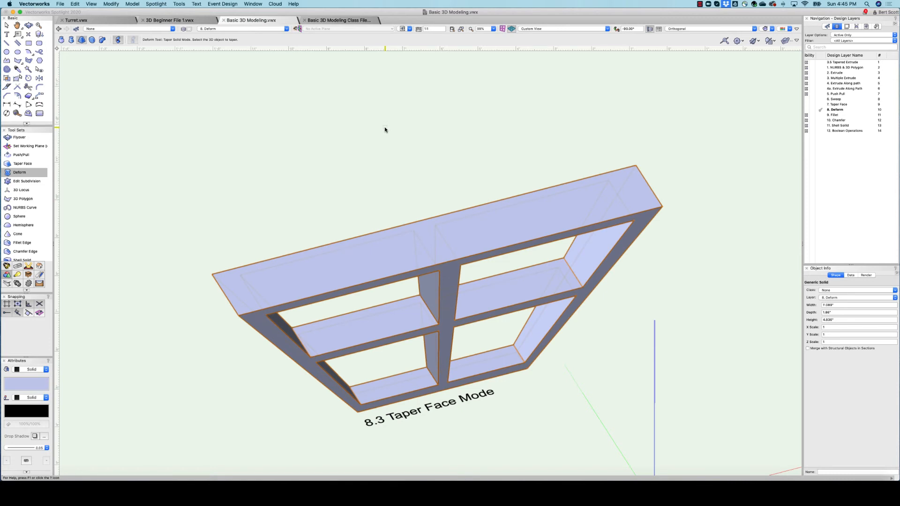
{"action": "left_click", "coordinate": [76, 6]}
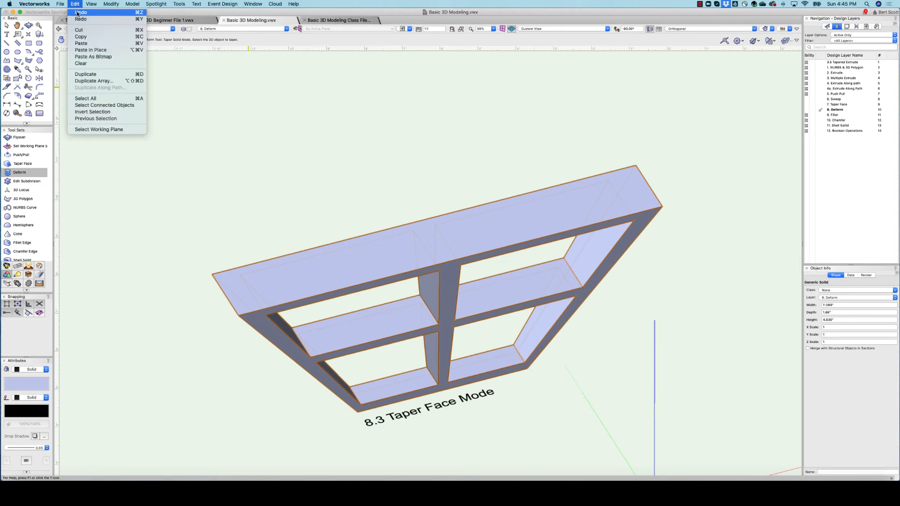
{"action": "left_click", "coordinate": [82, 14]}
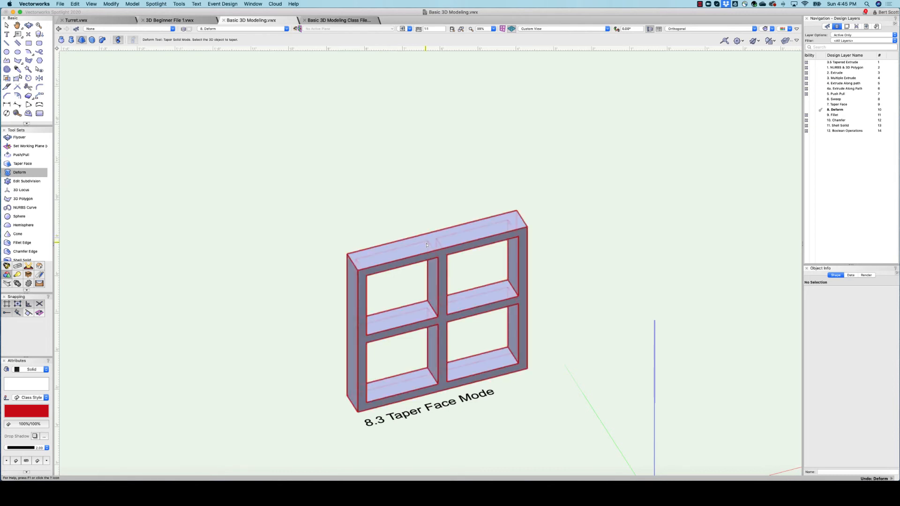
- Taper the lavender window frame about its top face's centre at about ratio 1.8, with the reference line along the face's length, and undo it
{"action": "left_click", "coordinate": [429, 243]}
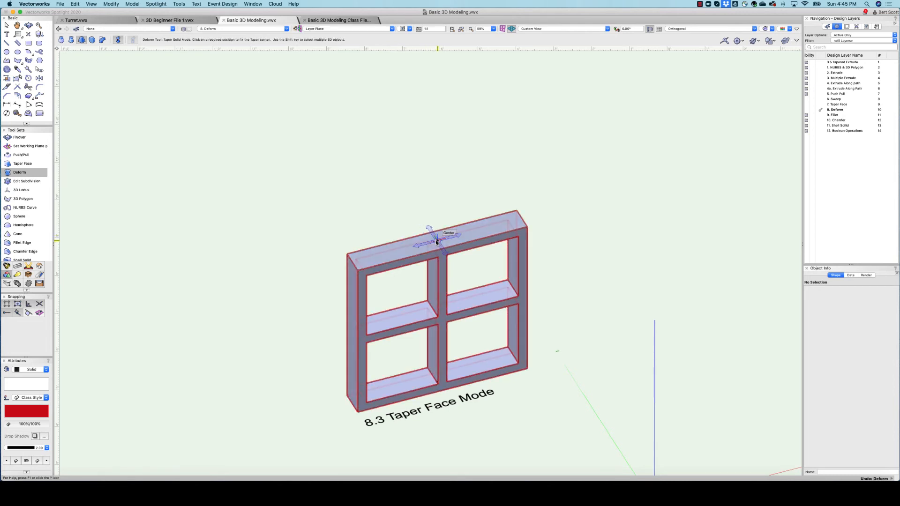
{"action": "left_click", "coordinate": [437, 241]}
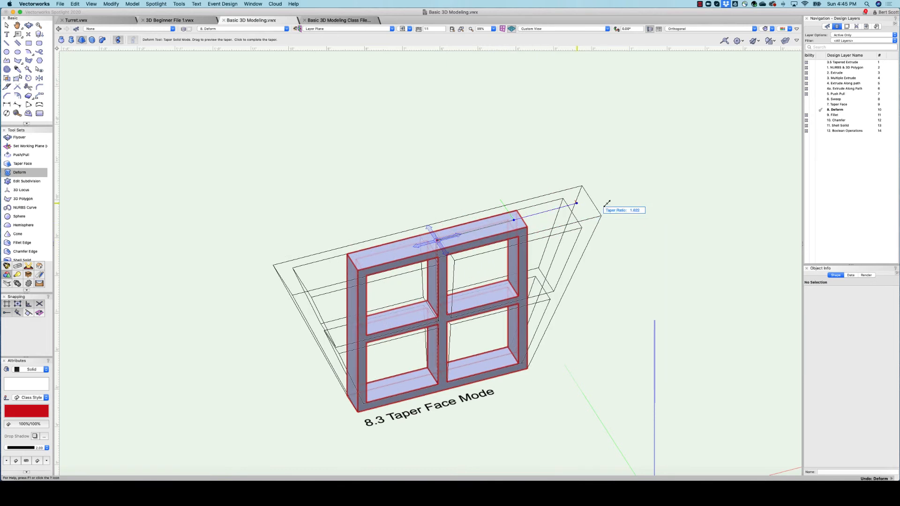
{"action": "left_click", "coordinate": [558, 216]}
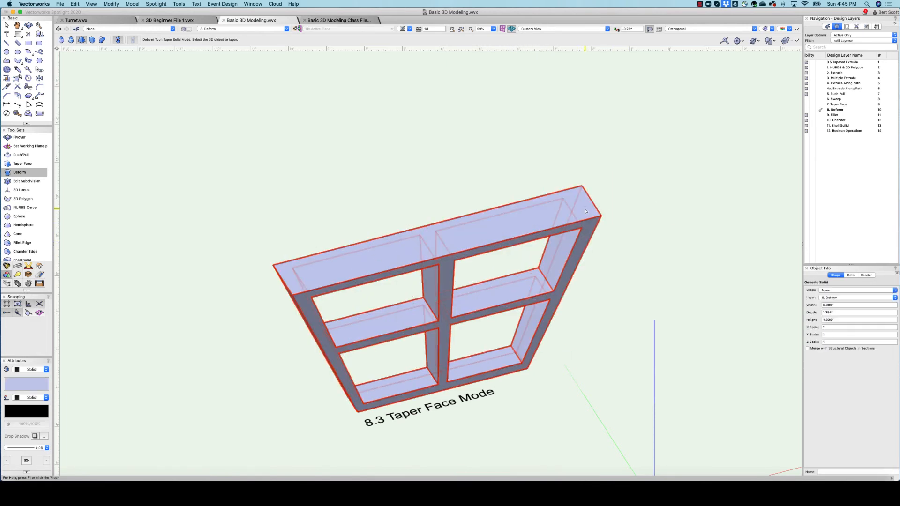
{"action": "left_click", "coordinate": [75, 5]}
{"action": "left_click", "coordinate": [85, 15]}
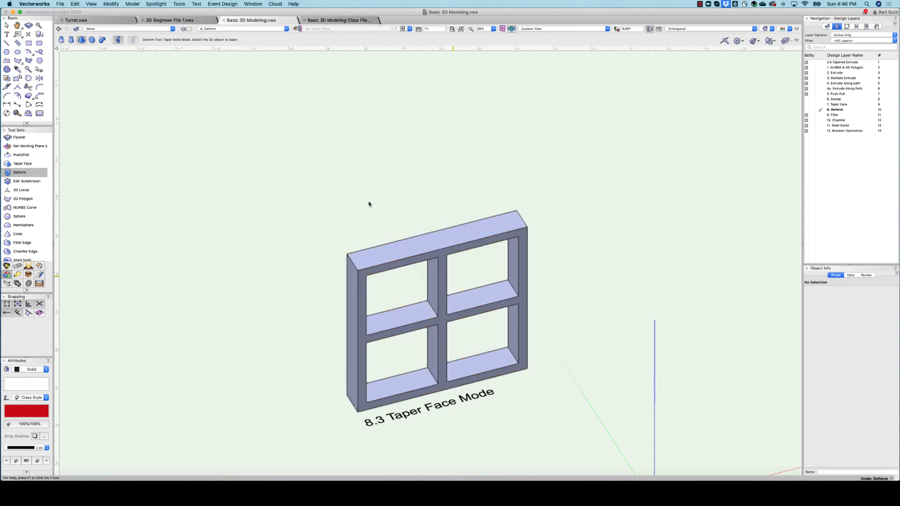
- Taper the lavender window frame wider toward its top about the top face's centre, using a reference line across the face's depth
{"action": "left_click", "coordinate": [436, 240]}
{"action": "left_click", "coordinate": [437, 241]}
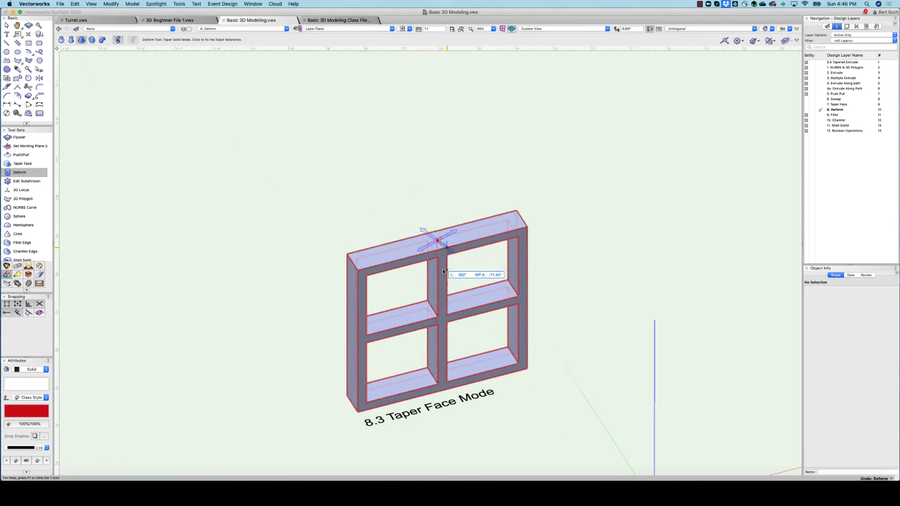
{"action": "left_click", "coordinate": [395, 175]}
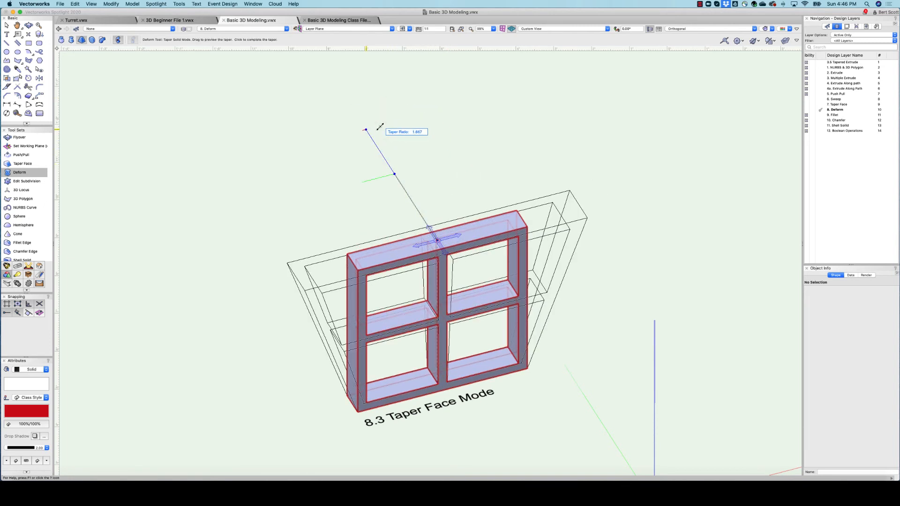
{"action": "left_click", "coordinate": [366, 108]}
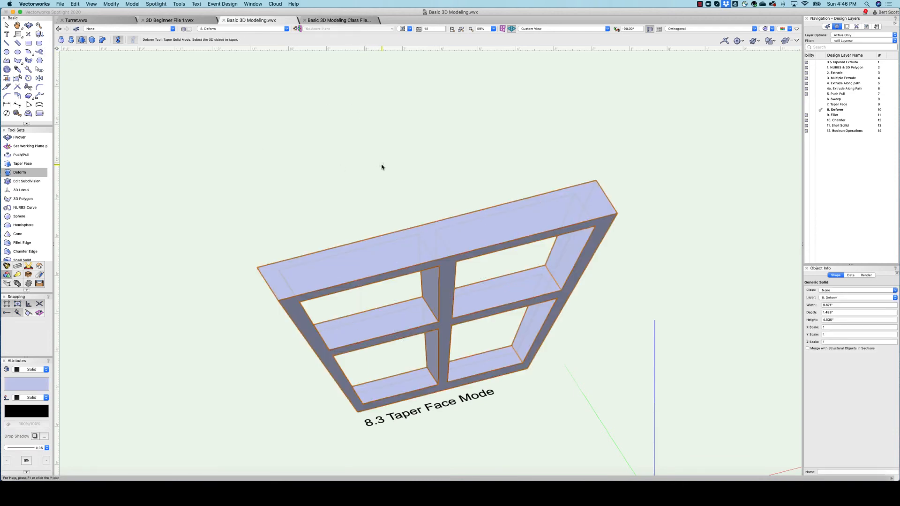
{"action": "scroll", "coordinate": [382, 166], "scroll_direction": "down", "scroll_amount": 5}
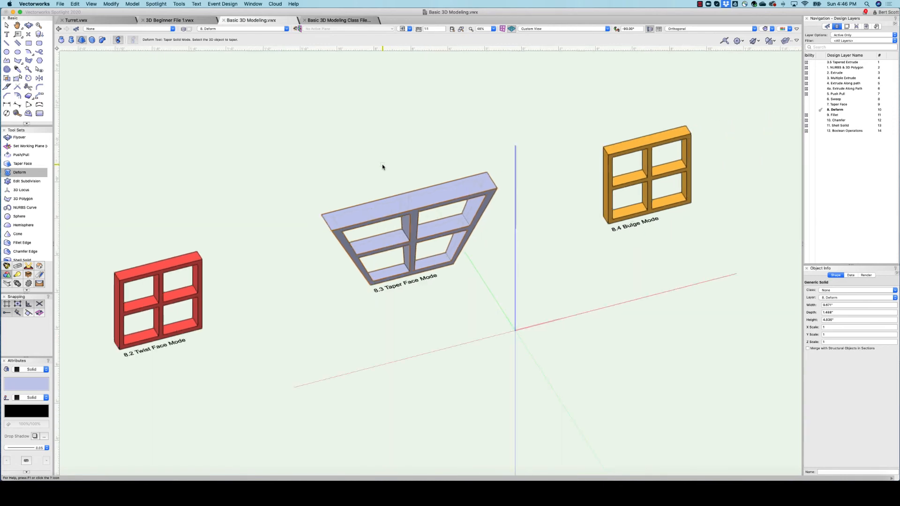
{"action": "scroll", "coordinate": [383, 166], "scroll_direction": "up", "scroll_amount": 6}
{"action": "scroll", "coordinate": [382, 167], "scroll_direction": "down", "scroll_amount": 2}
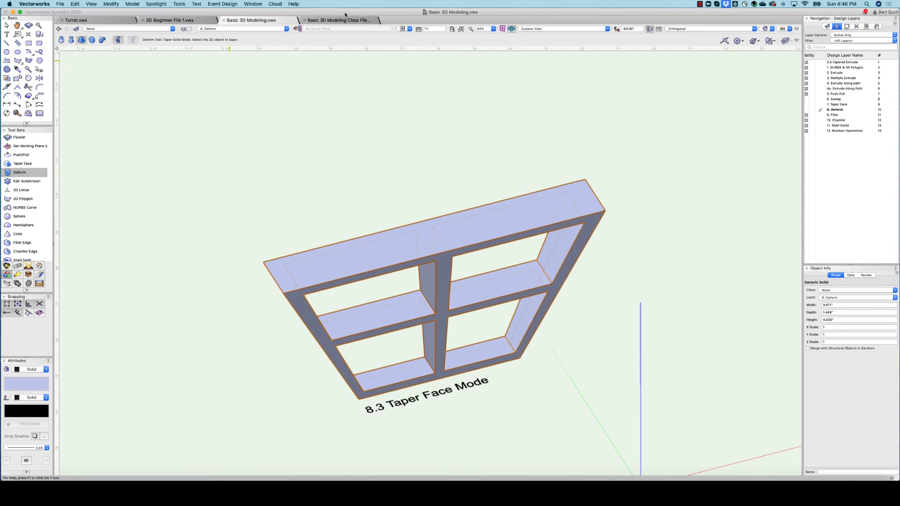
- Recall the saved view 8.4 Deform:Bulge Mode and set the Deform tool to Bulge Solid Mode
{"action": "left_click", "coordinate": [409, 29]}
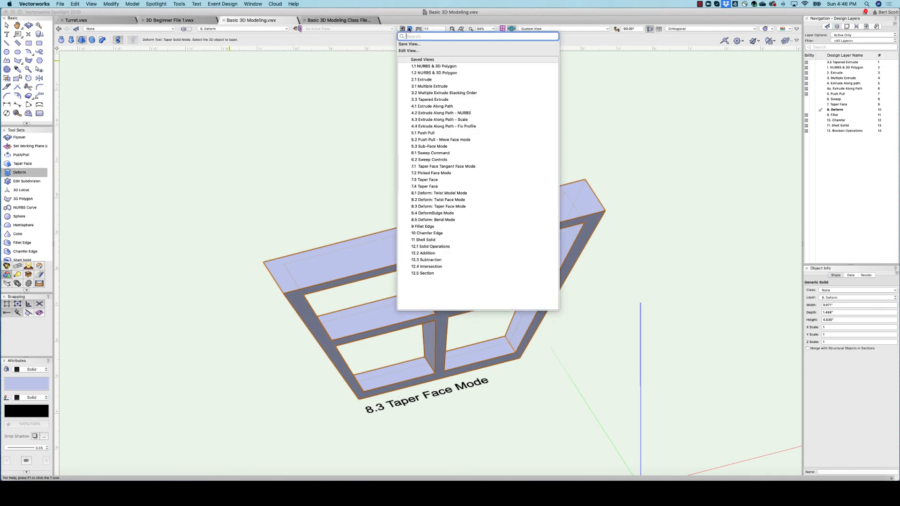
{"action": "left_click", "coordinate": [447, 213]}
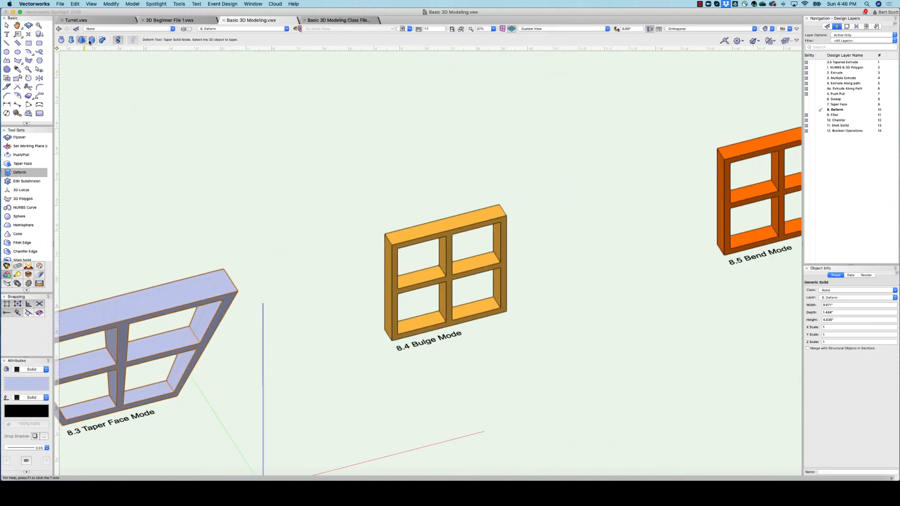
{"action": "left_click", "coordinate": [92, 40]}
- Bulge the yellow window frame inward about its top face's centre, using a reference line along the face's length, and undo it
{"action": "left_click", "coordinate": [447, 227]}
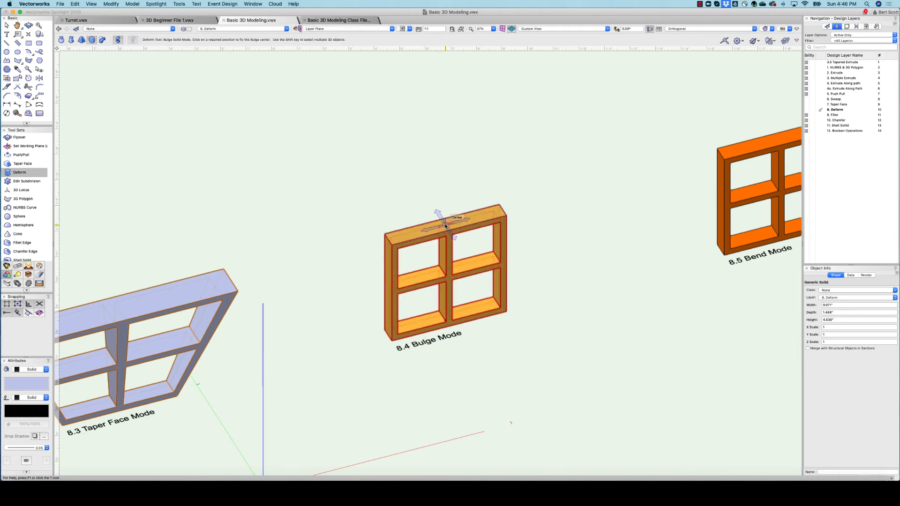
{"action": "left_click", "coordinate": [446, 227]}
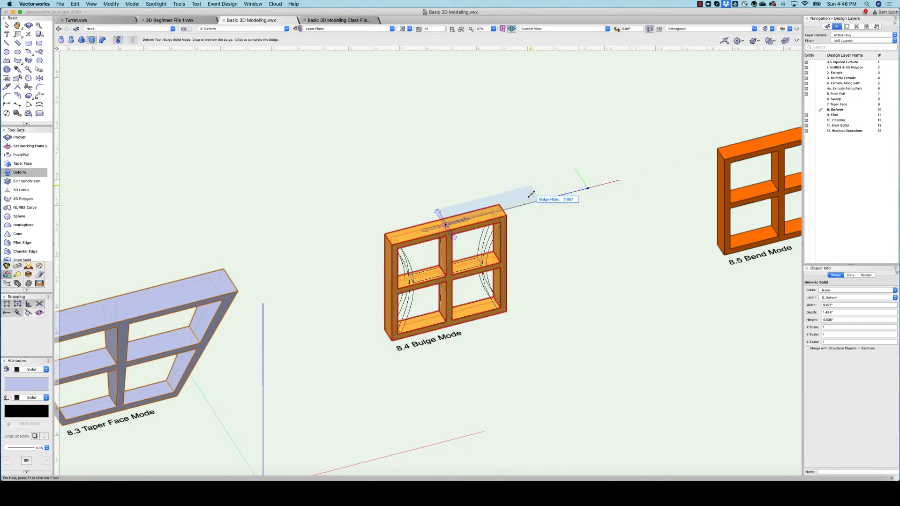
{"action": "left_click", "coordinate": [513, 199]}
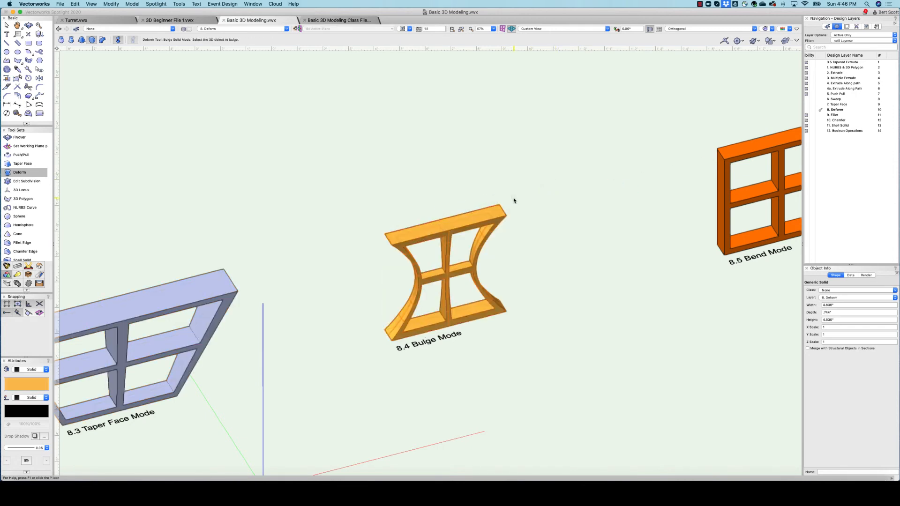
{"action": "left_click", "coordinate": [75, 4]}
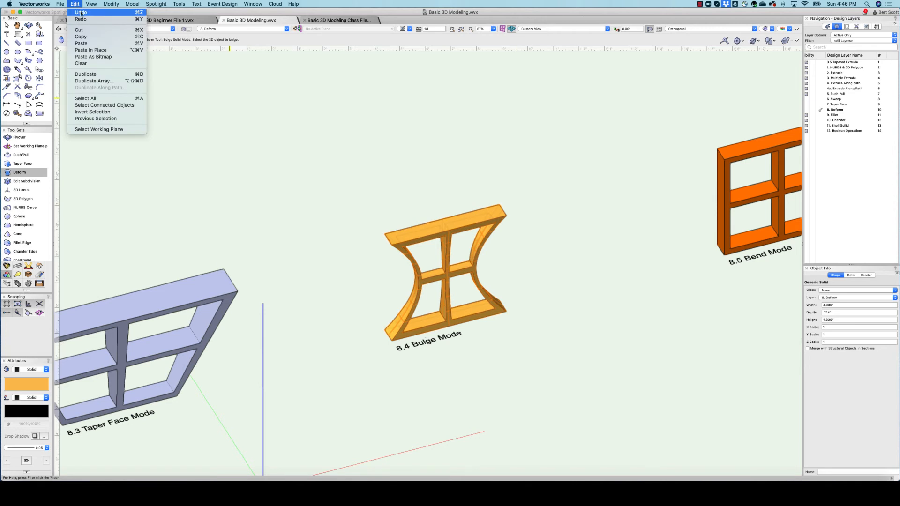
{"action": "left_click", "coordinate": [84, 10]}
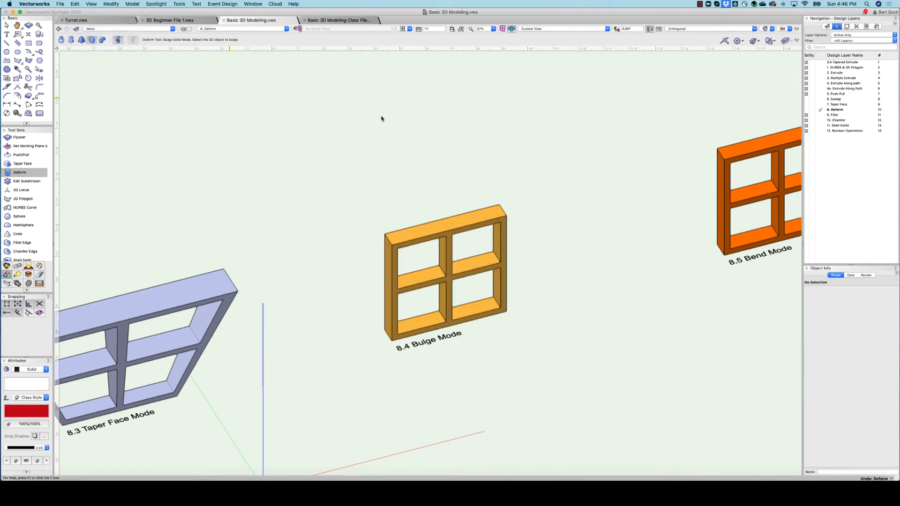
- Bulge the yellow window frame outward about its top face's centre at ratio 1.4, using a reference line along the face's length
{"action": "left_click", "coordinate": [446, 226]}
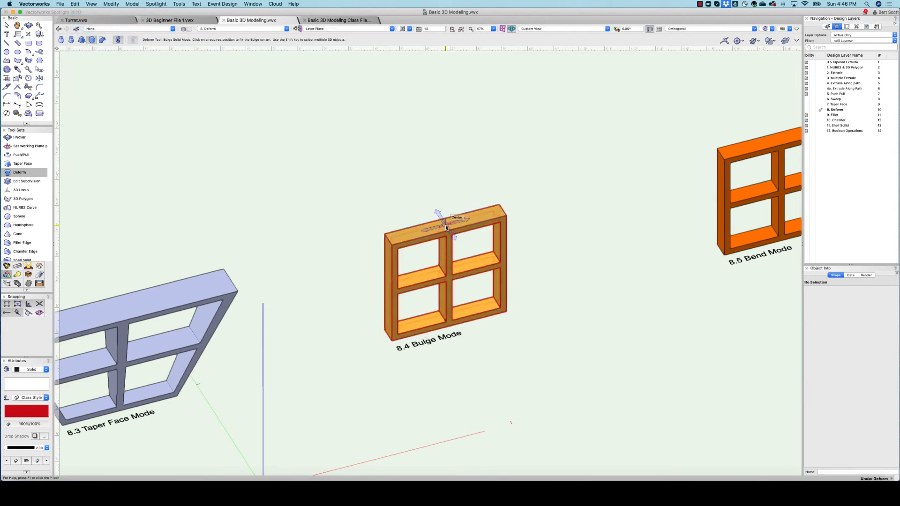
{"action": "left_click", "coordinate": [562, 202]}
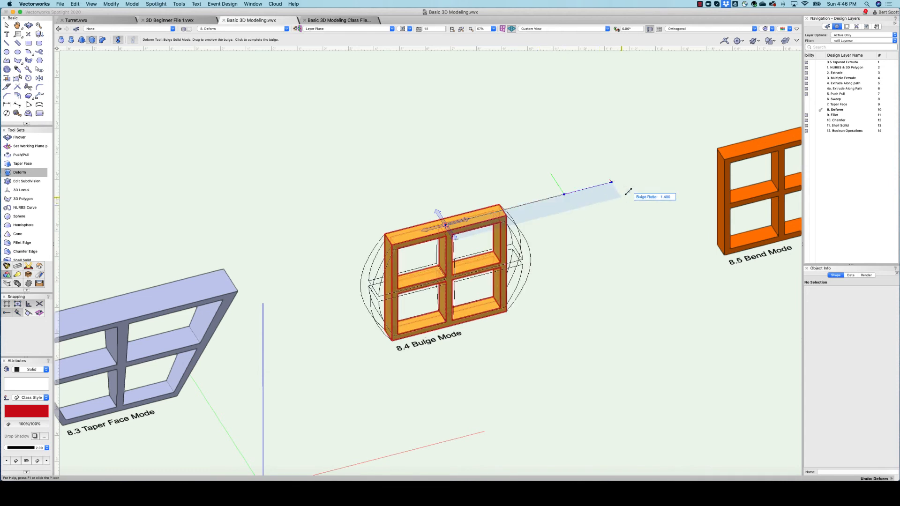
{"action": "left_click", "coordinate": [629, 192]}
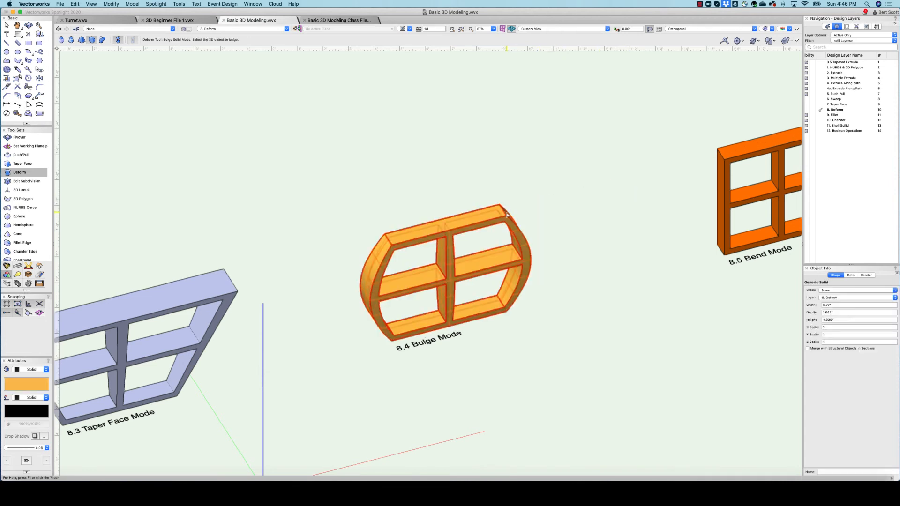
- Bulge the yellow window frame outward about its top face's centre at ratio 2, using a reference line across the face's depth
{"action": "left_click", "coordinate": [444, 226]}
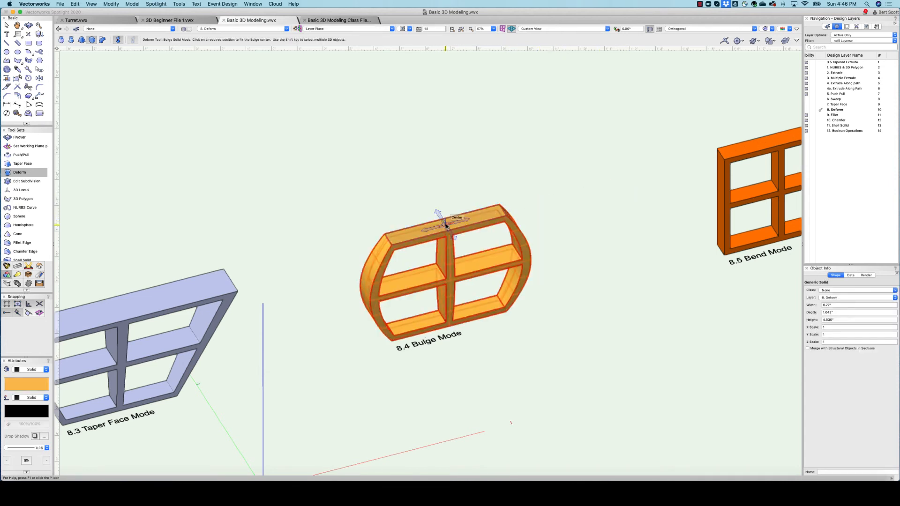
{"action": "left_click", "coordinate": [447, 226]}
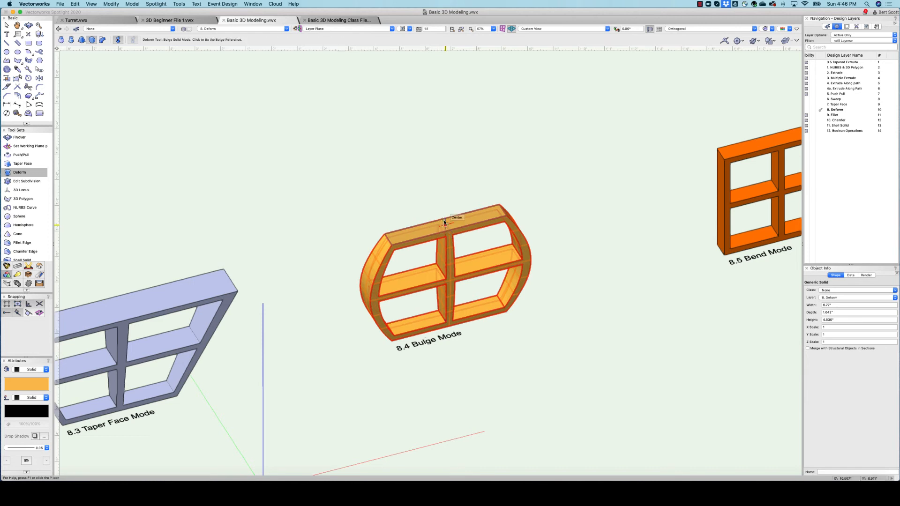
{"action": "left_click", "coordinate": [419, 166]}
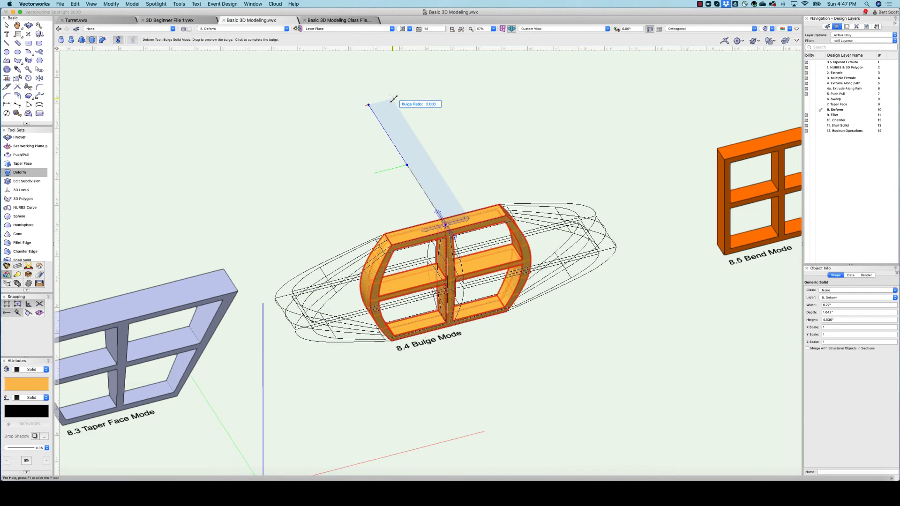
{"action": "left_click", "coordinate": [394, 99]}
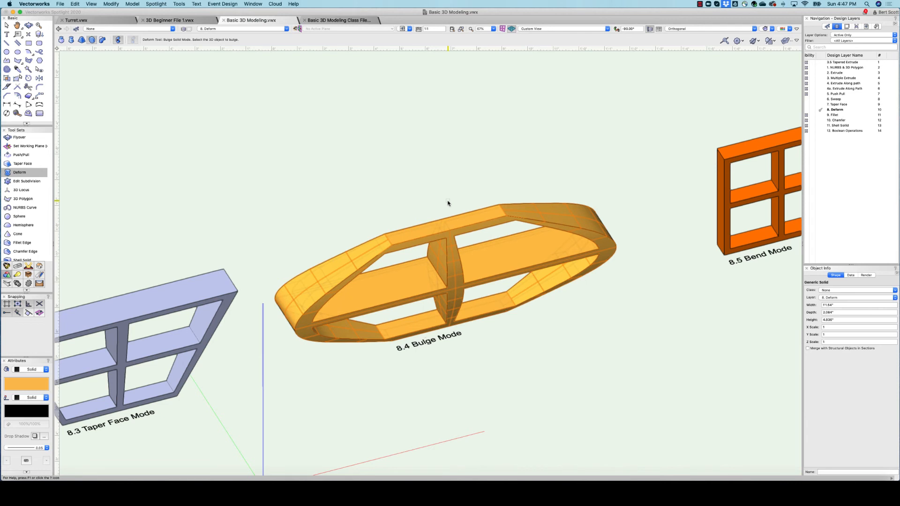
- Recall the saved view 8.5 Deform: Bend Mode and set the Deform tool to Bend Solid Mode
{"action": "scroll", "coordinate": [610, 161], "scroll_direction": "down", "scroll_amount": 3}
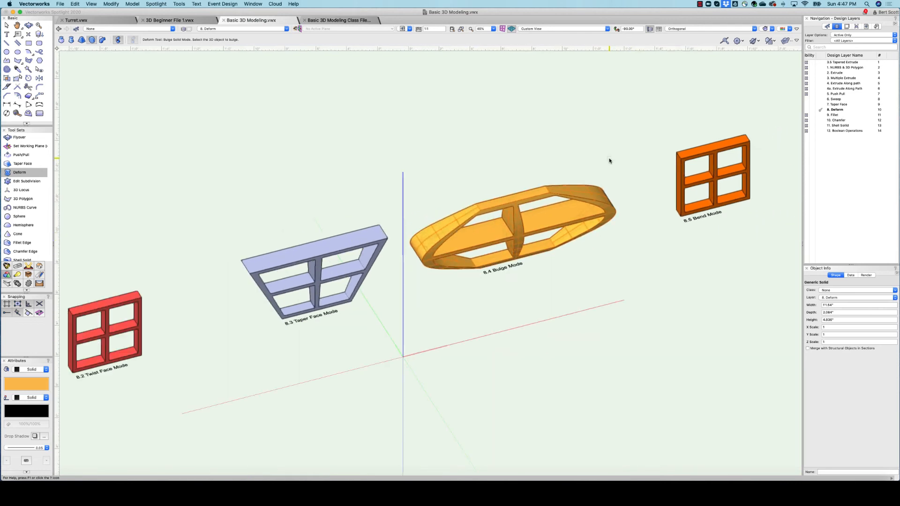
{"action": "scroll", "coordinate": [607, 160], "scroll_direction": "up", "scroll_amount": 2}
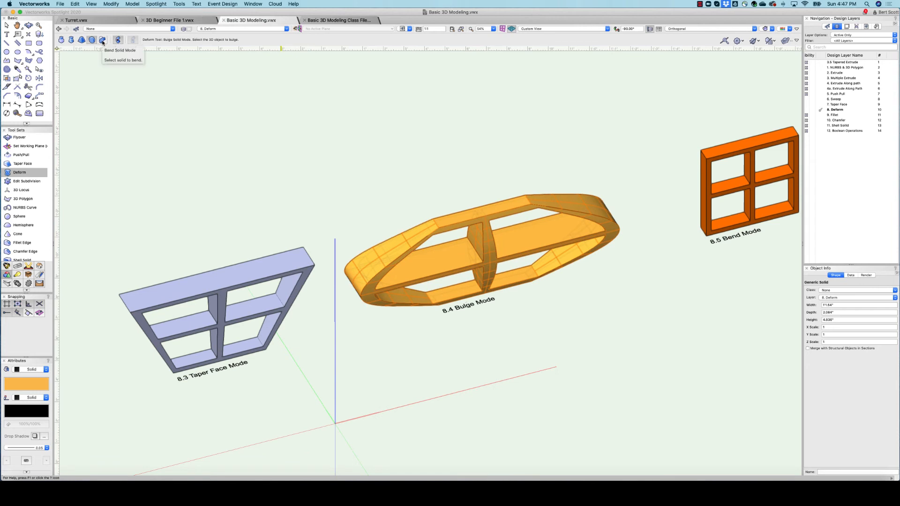
{"action": "left_click", "coordinate": [409, 30]}
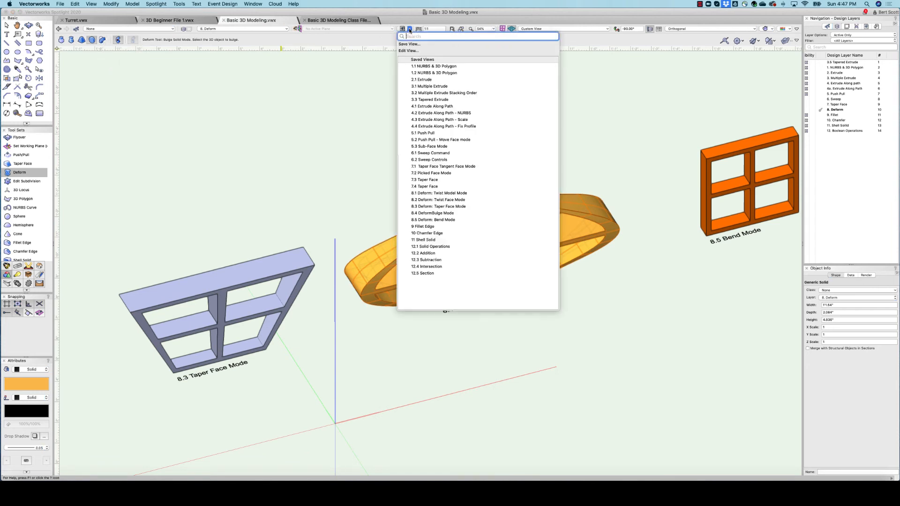
{"action": "left_click", "coordinate": [448, 220]}
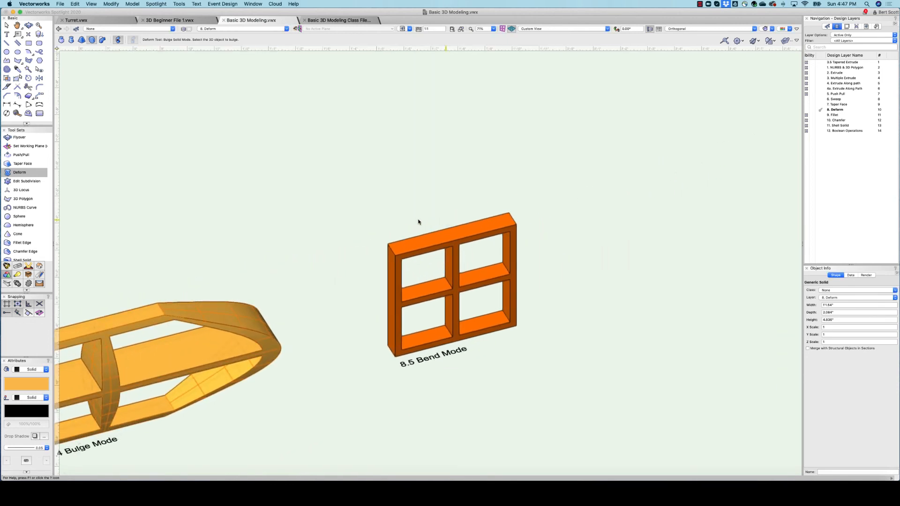
{"action": "left_click", "coordinate": [102, 39]}
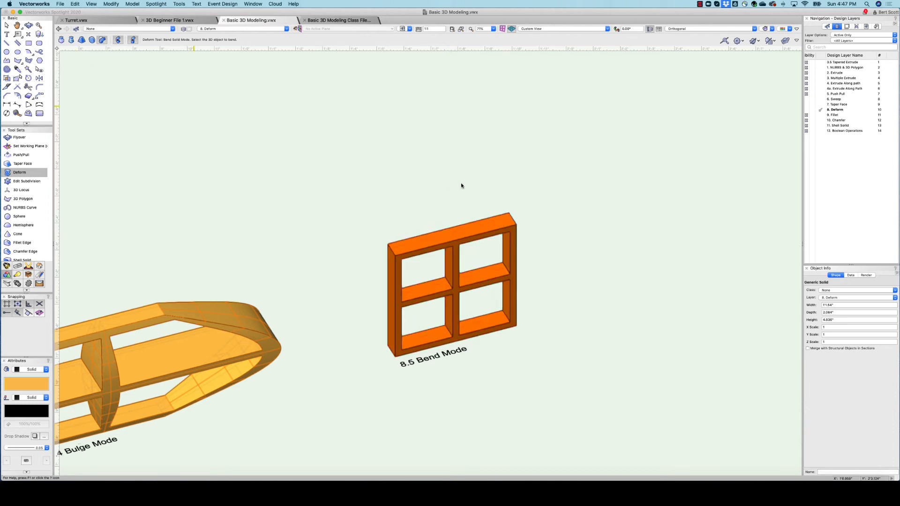
- Bend the orange window frame on both sides of its top face's centre, using a 4" spine along the face's length, and undo it
{"action": "left_click", "coordinate": [455, 236]}
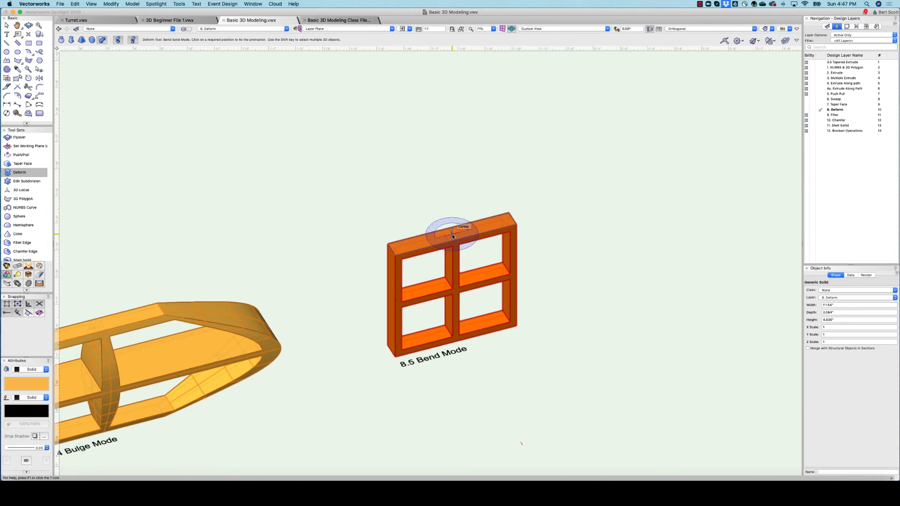
{"action": "left_click", "coordinate": [452, 235]}
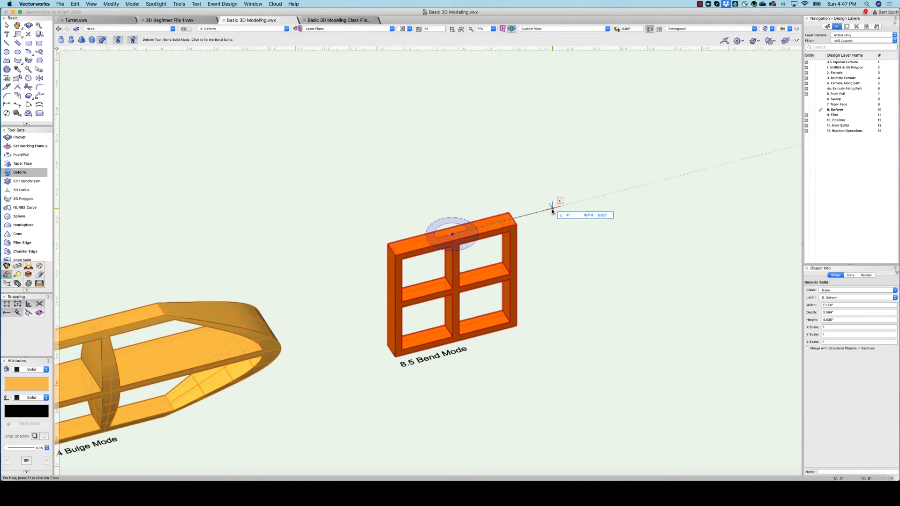
{"action": "left_click", "coordinate": [553, 209]}
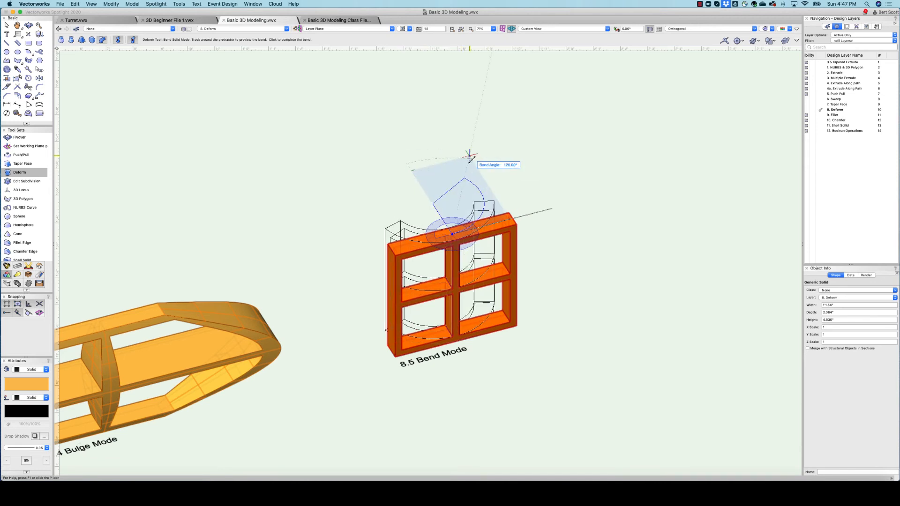
{"action": "left_click", "coordinate": [449, 157]}
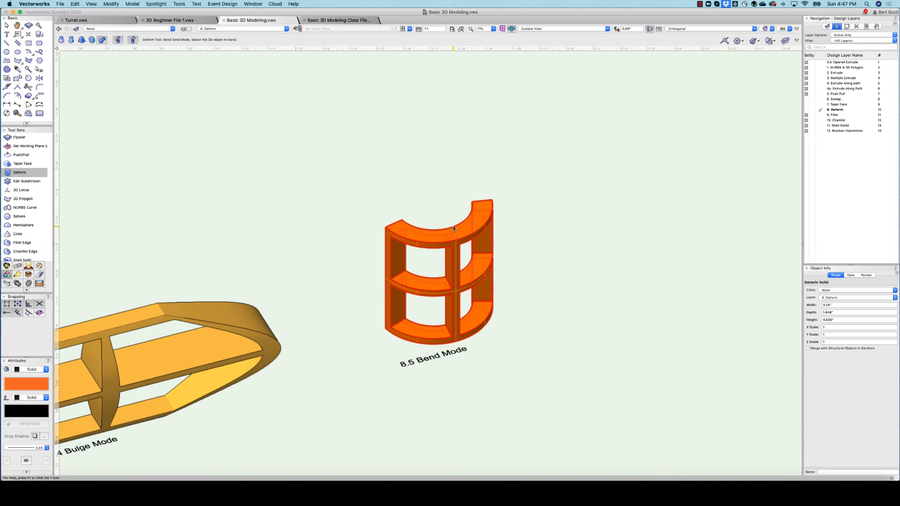
{"action": "left_click", "coordinate": [75, 3]}
{"action": "left_click", "coordinate": [78, 12]}
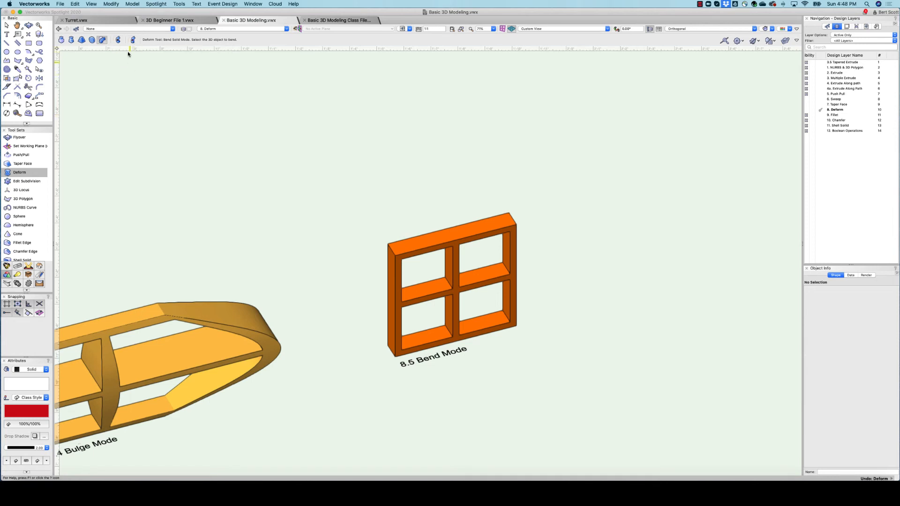
- Bend only one half of the orange window frame from its top face's centre, using a spine along the face's length, and undo it
{"action": "left_click", "coordinate": [452, 236]}
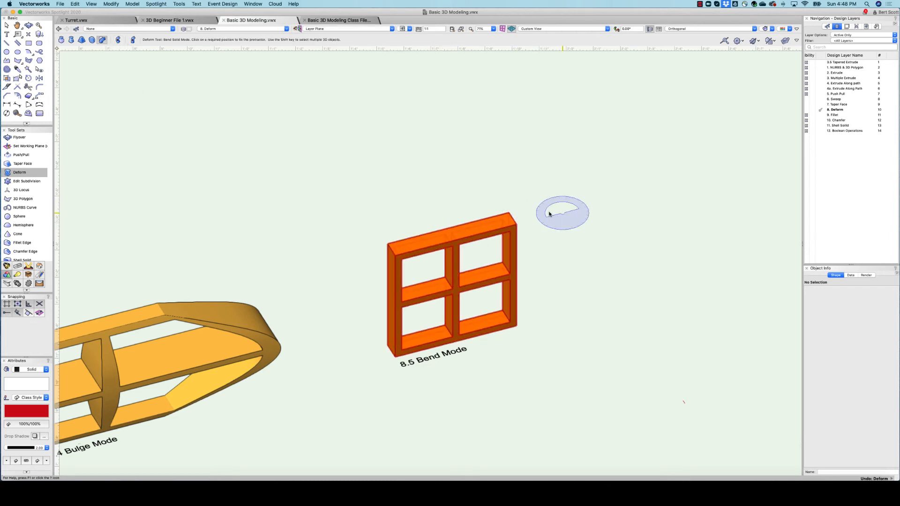
{"action": "left_click", "coordinate": [452, 233]}
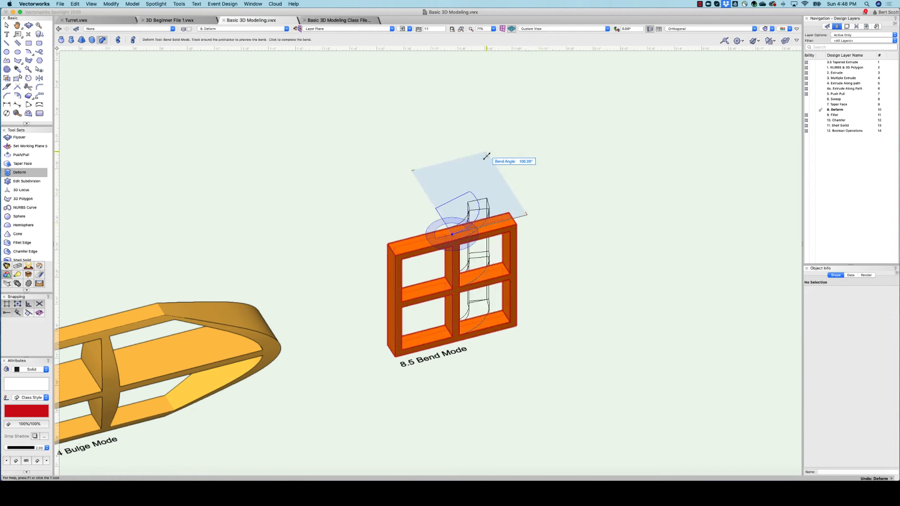
{"action": "left_click", "coordinate": [484, 154]}
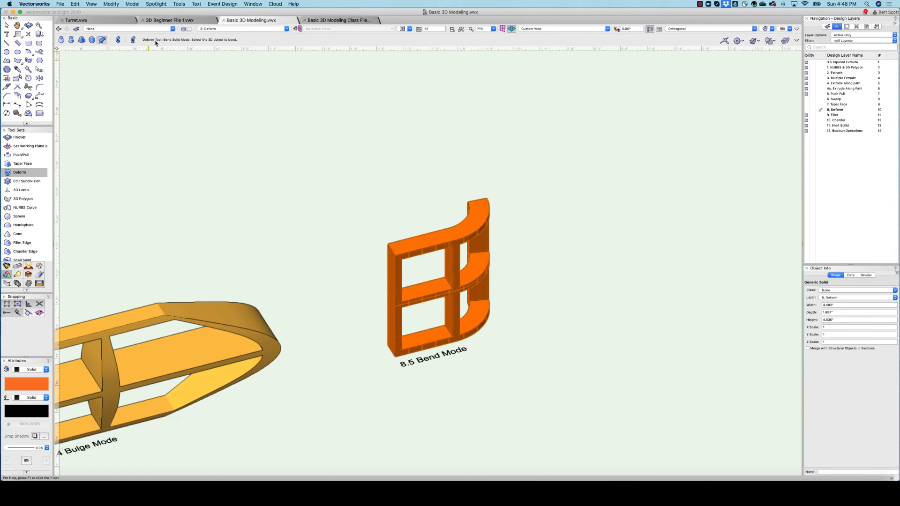
{"action": "left_click", "coordinate": [80, 5]}
{"action": "left_click", "coordinate": [80, 12]}
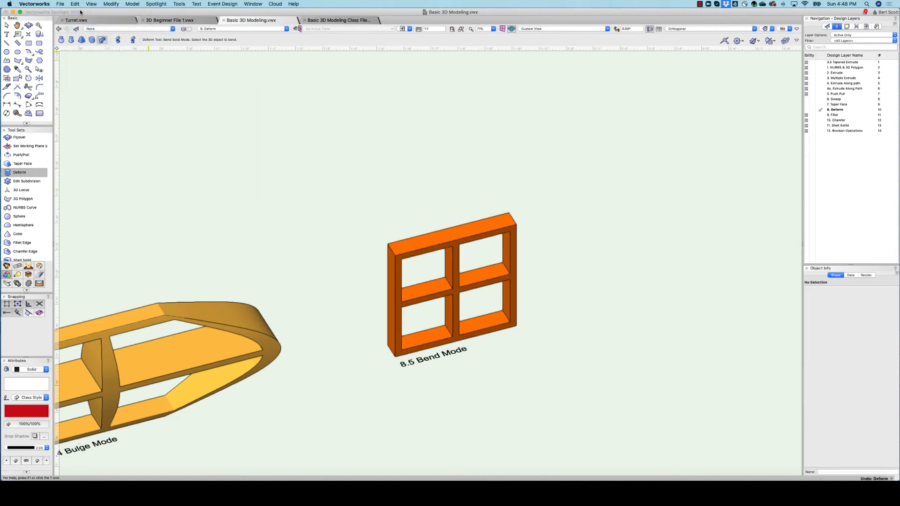
- Enable two-sided bending, bend both halves of the orange window frame about its top face's centre, and undo the bend
{"action": "left_click", "coordinate": [118, 40]}
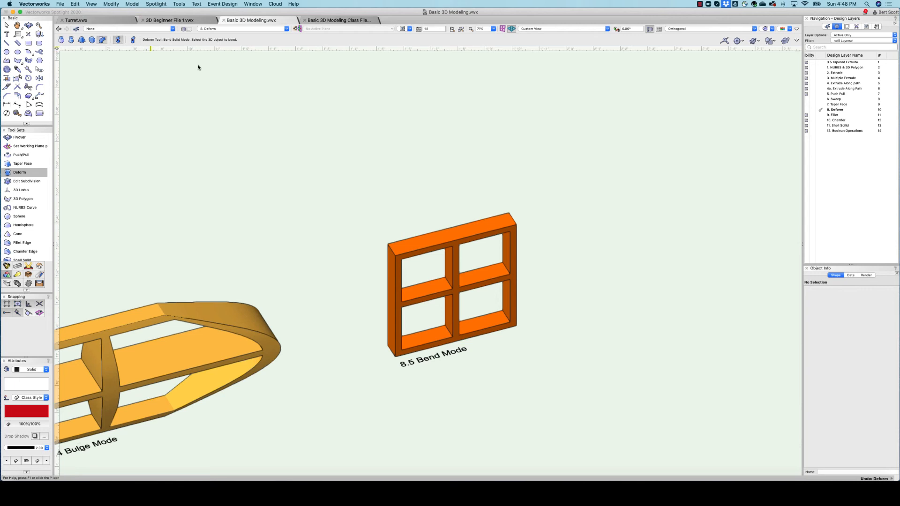
{"action": "left_click", "coordinate": [456, 236]}
{"action": "left_click", "coordinate": [454, 237]}
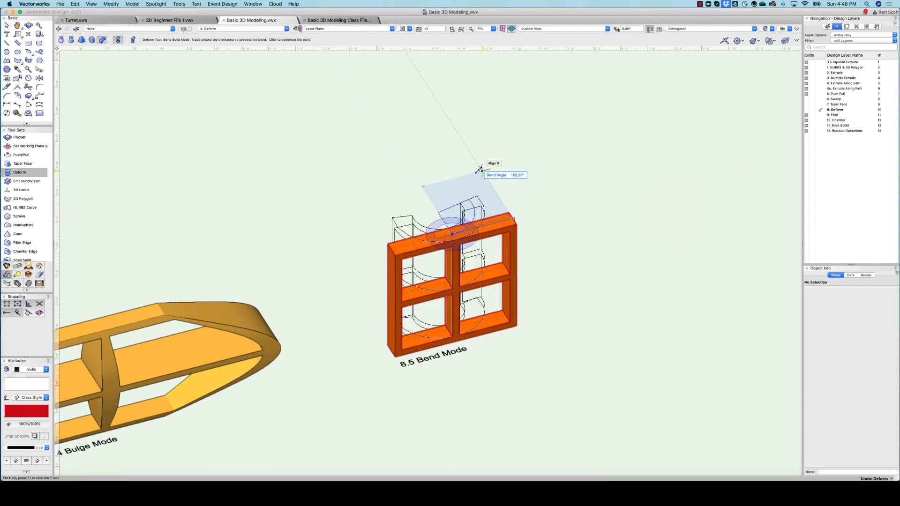
{"action": "left_click", "coordinate": [479, 172]}
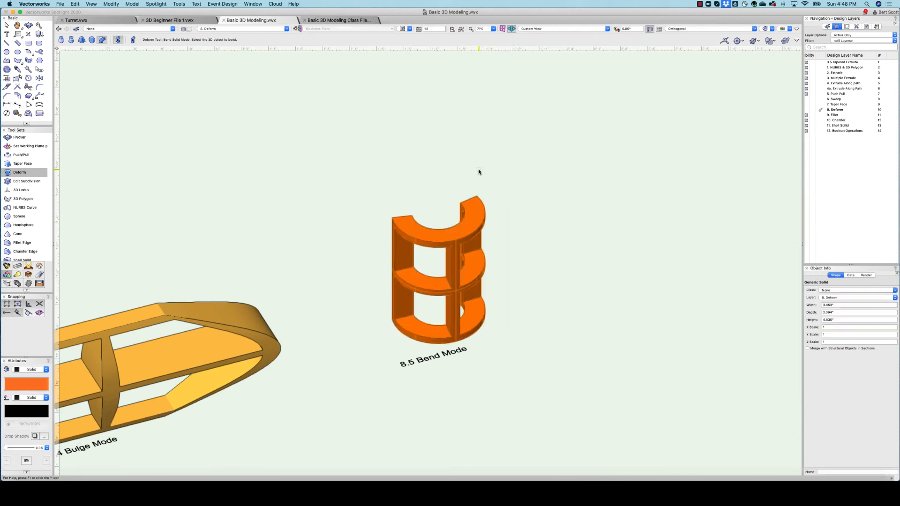
{"action": "left_click", "coordinate": [75, 5]}
{"action": "left_click", "coordinate": [82, 13]}
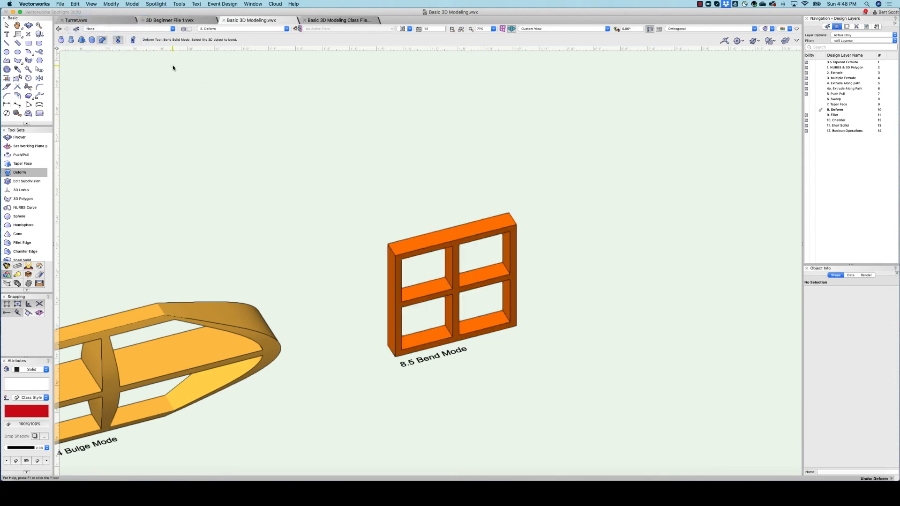
- Enable the second bend option as well and bend the orange window frame about its top face's centre along the face's length
{"action": "left_click", "coordinate": [134, 40]}
{"action": "left_click", "coordinate": [457, 235]}
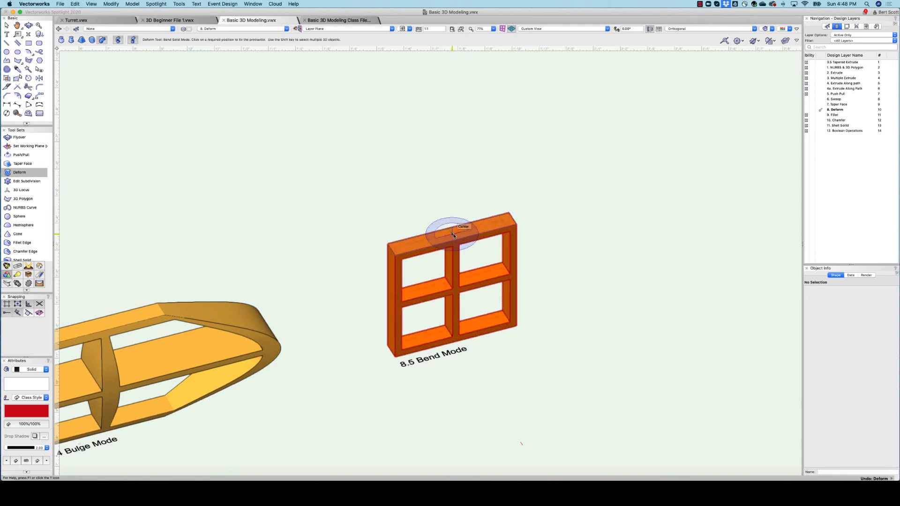
{"action": "left_click", "coordinate": [453, 235]}
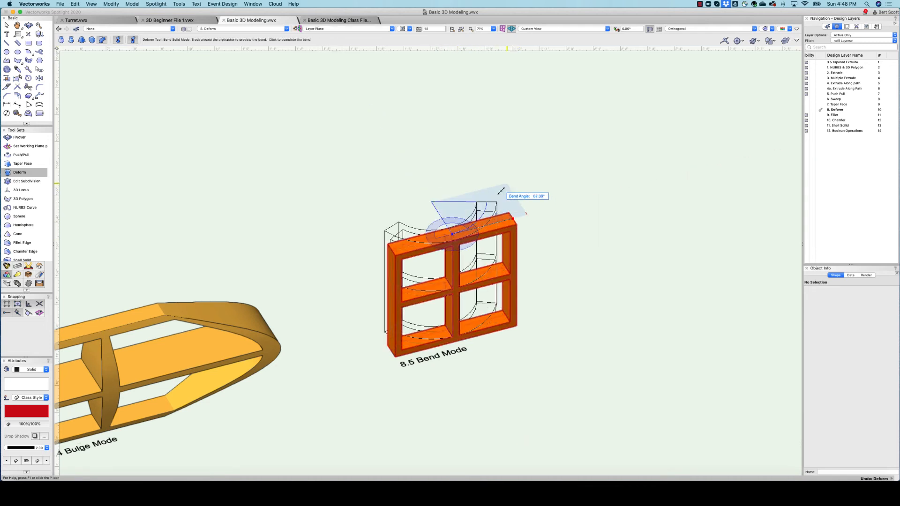
{"action": "left_click", "coordinate": [490, 185]}
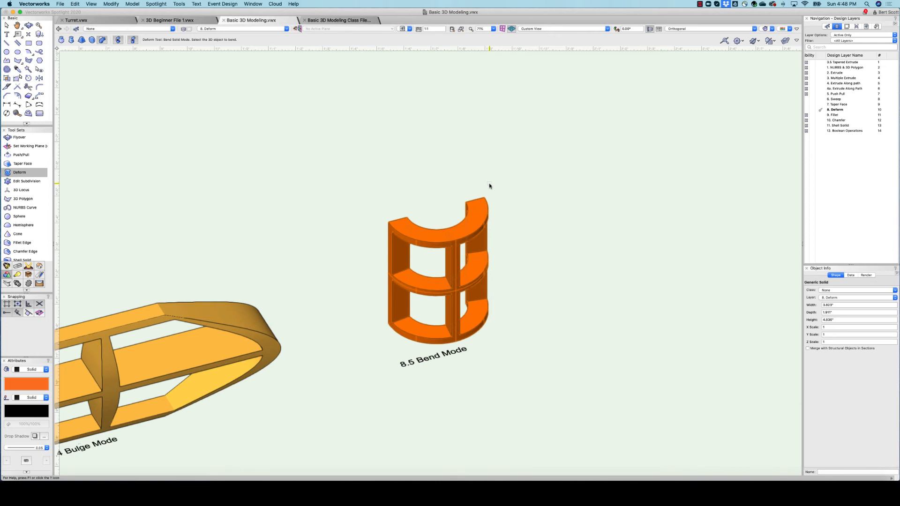
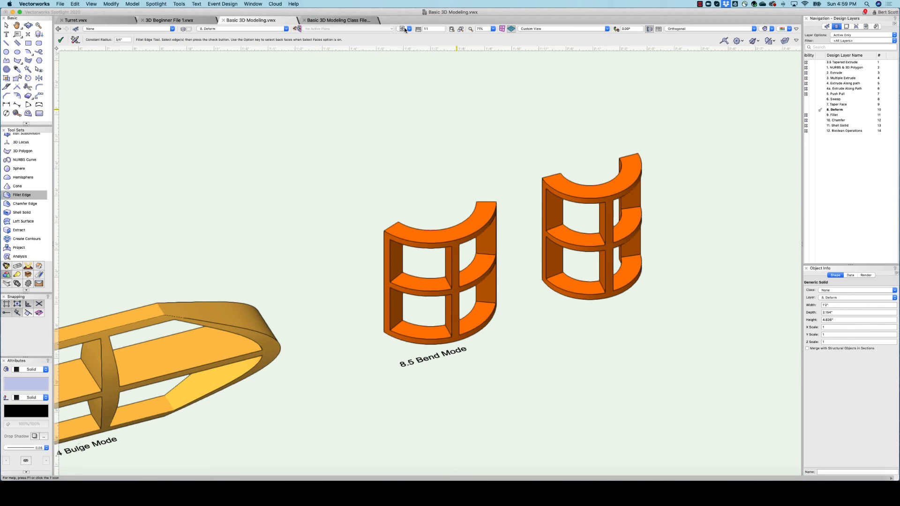
- Recall the saved view 9 Fillet Edge and accept the Fillet Edge preferences with a constant radius of 3/4"
{"action": "left_click", "coordinate": [405, 30]}
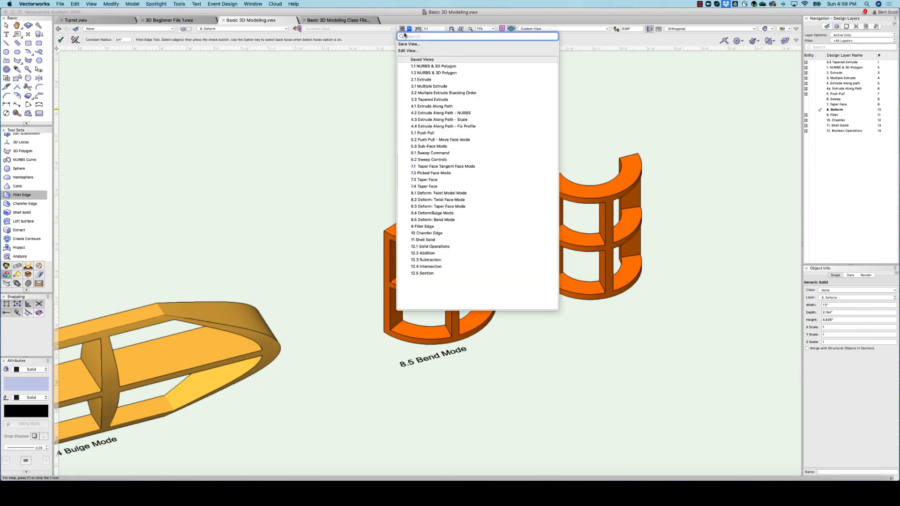
{"action": "left_click", "coordinate": [418, 227]}
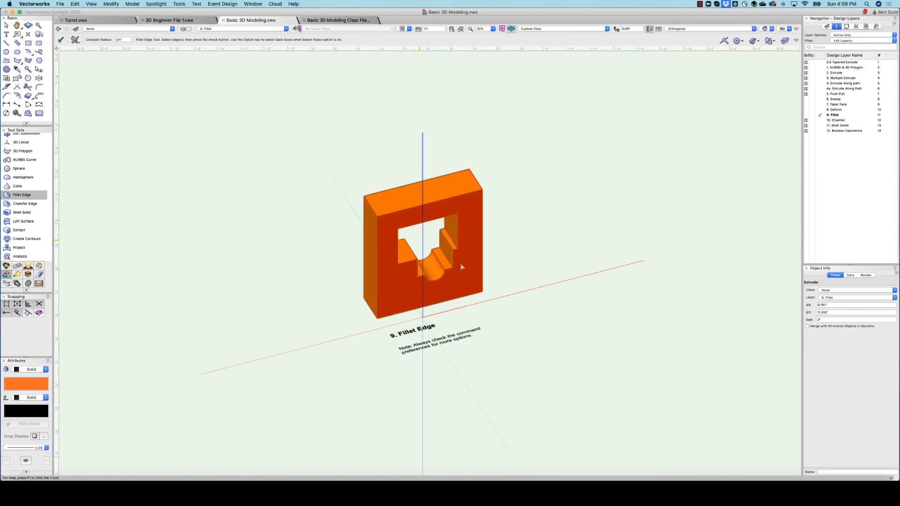
{"action": "scroll", "coordinate": [462, 268], "scroll_direction": "up", "scroll_amount": 3}
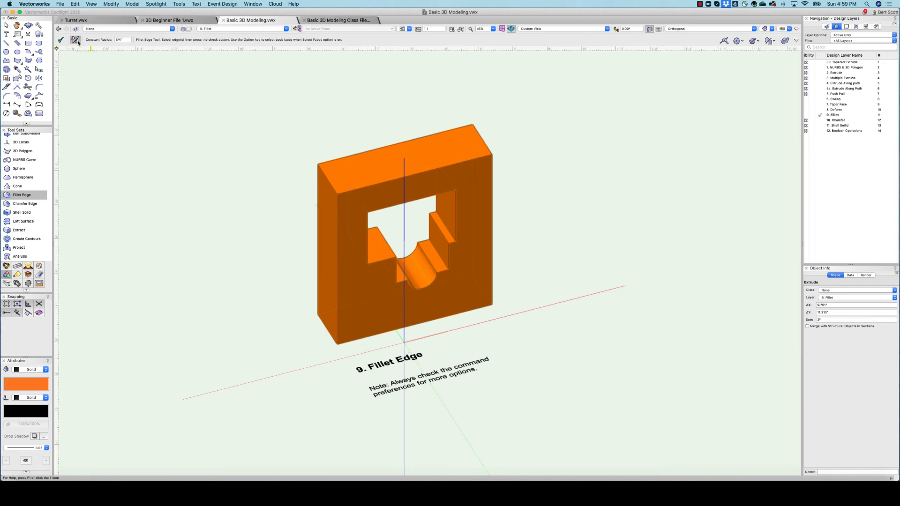
{"action": "left_click", "coordinate": [75, 40]}
{"action": "left_click", "coordinate": [413, 126]}
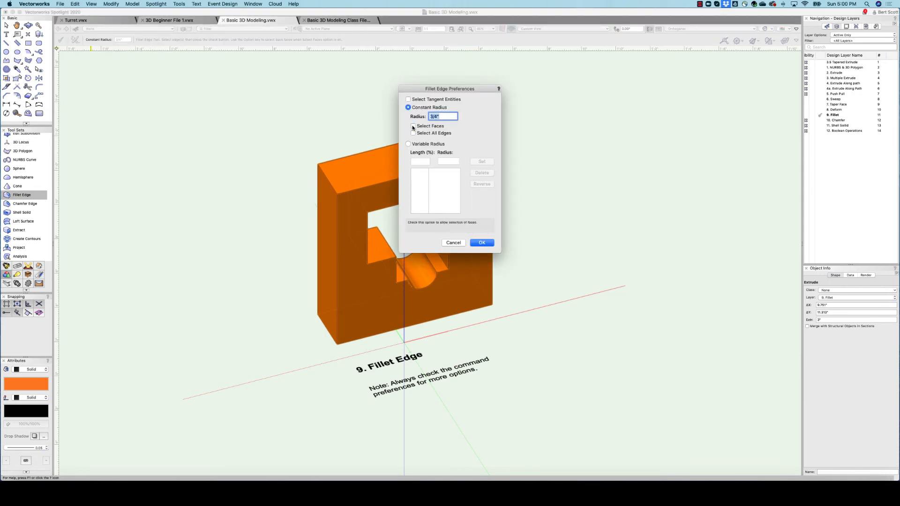
{"action": "left_click", "coordinate": [482, 242]}
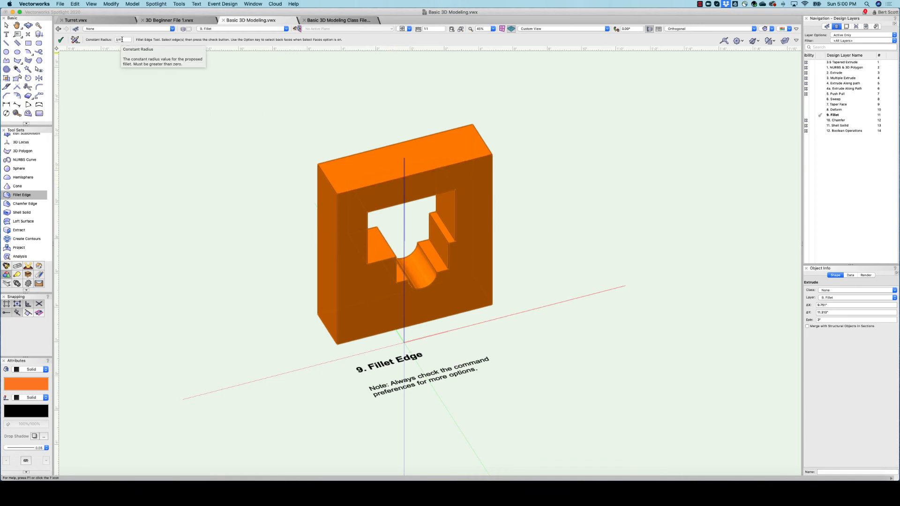
- Fillet the front top edge of the orange block with a 3/4" radius and undo it
{"action": "left_click", "coordinate": [389, 184]}
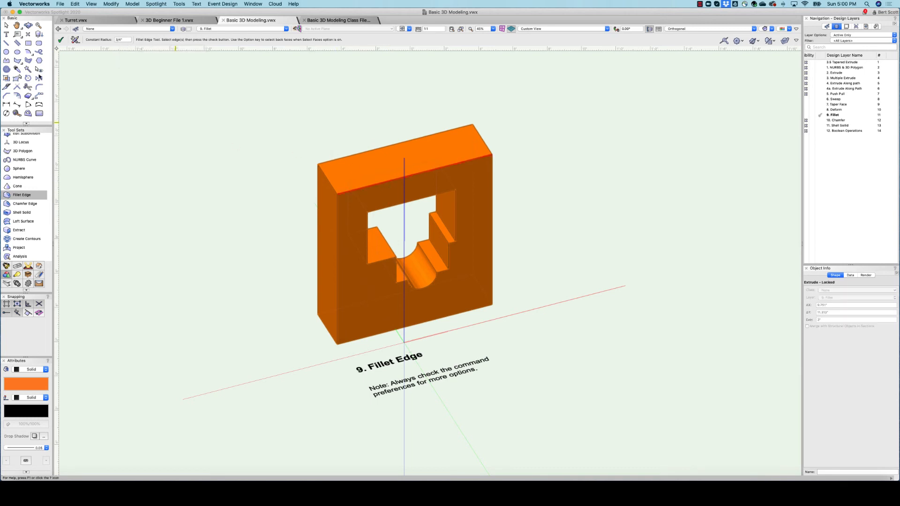
{"action": "left_click", "coordinate": [61, 40]}
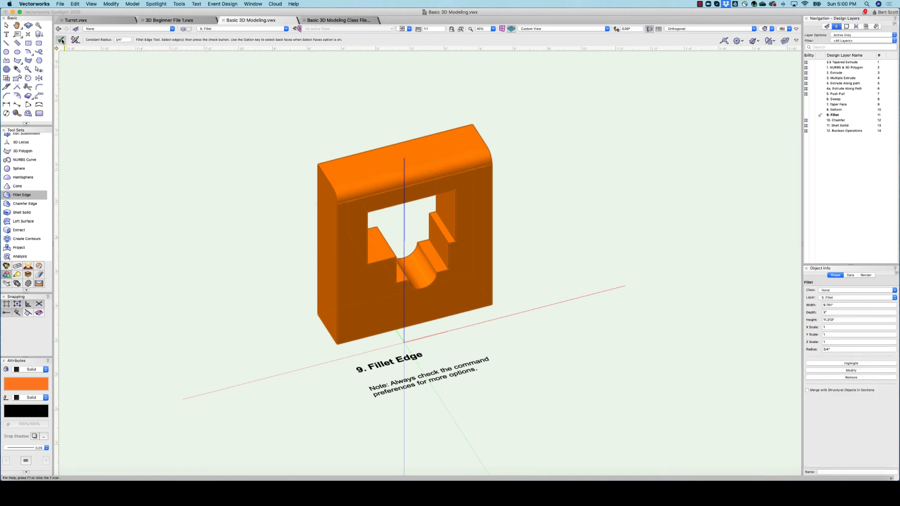
{"action": "left_click", "coordinate": [75, 4]}
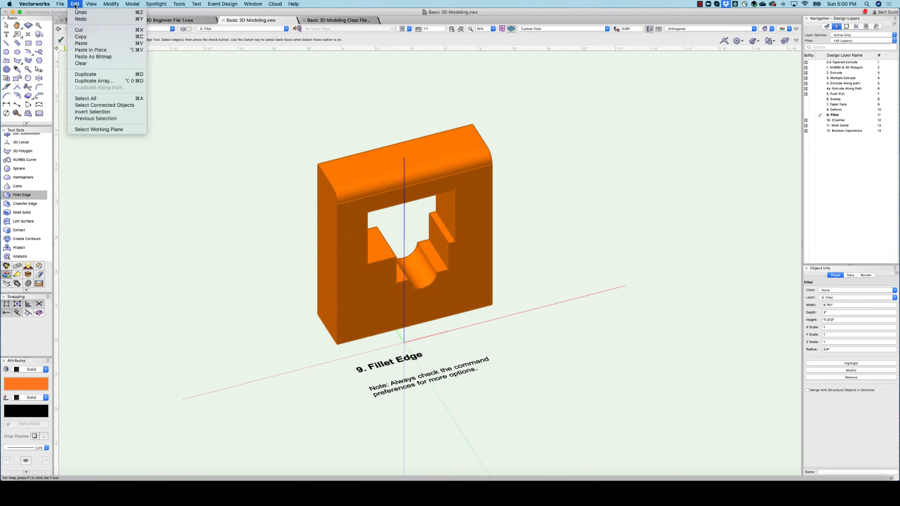
{"action": "left_click", "coordinate": [81, 12]}
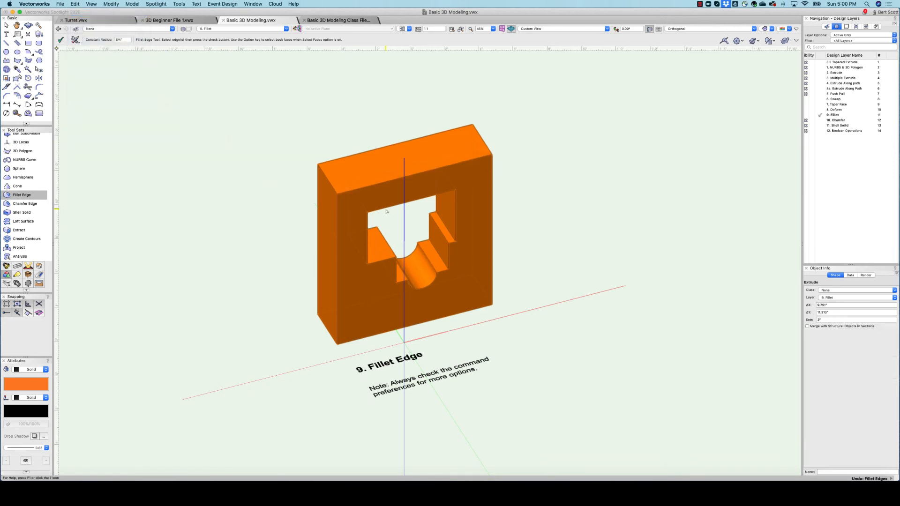
- Select the individual edges around the orange block's top face, fillet them with a 3/4" radius, and undo the fillet
{"action": "left_click", "coordinate": [360, 188]}
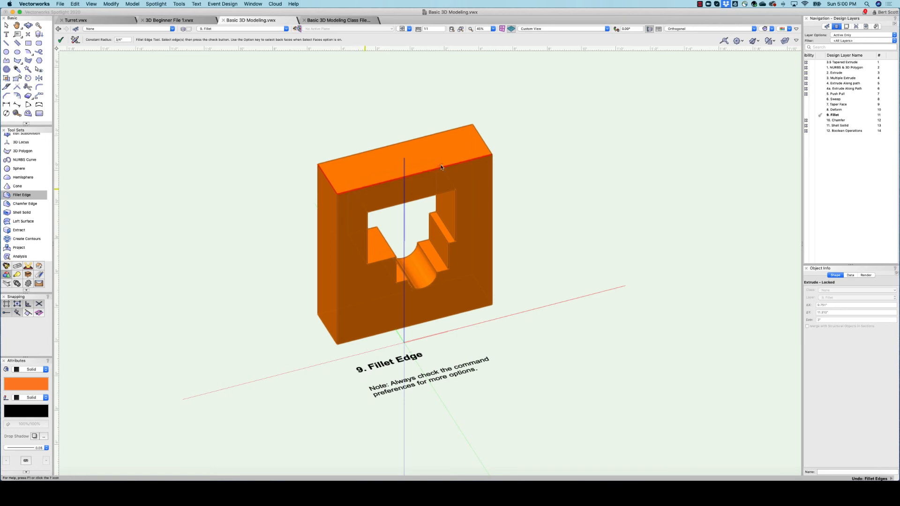
{"action": "left_click", "coordinate": [449, 131]}
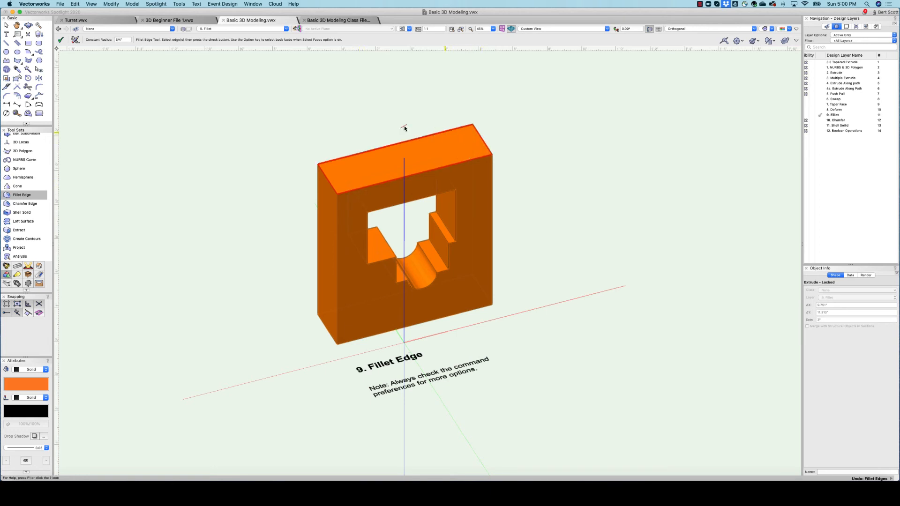
{"action": "left_click", "coordinate": [62, 40]}
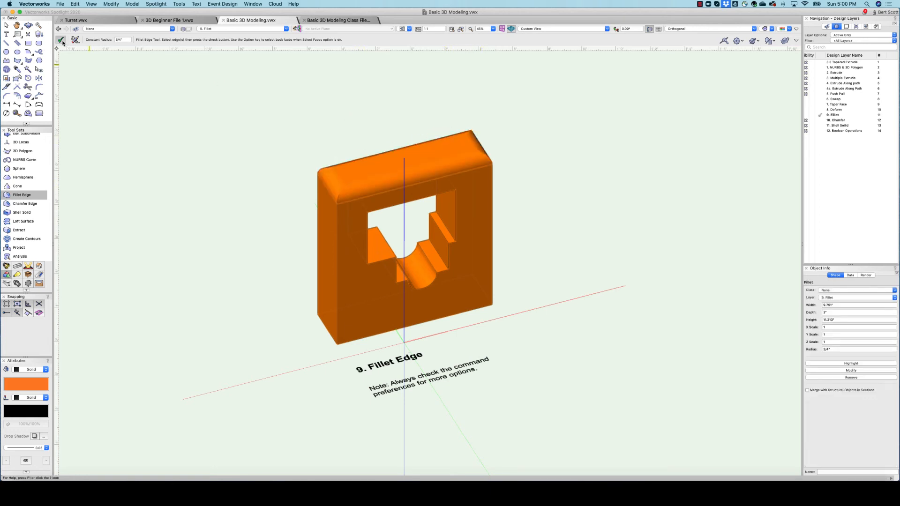
{"action": "left_click", "coordinate": [75, 4]}
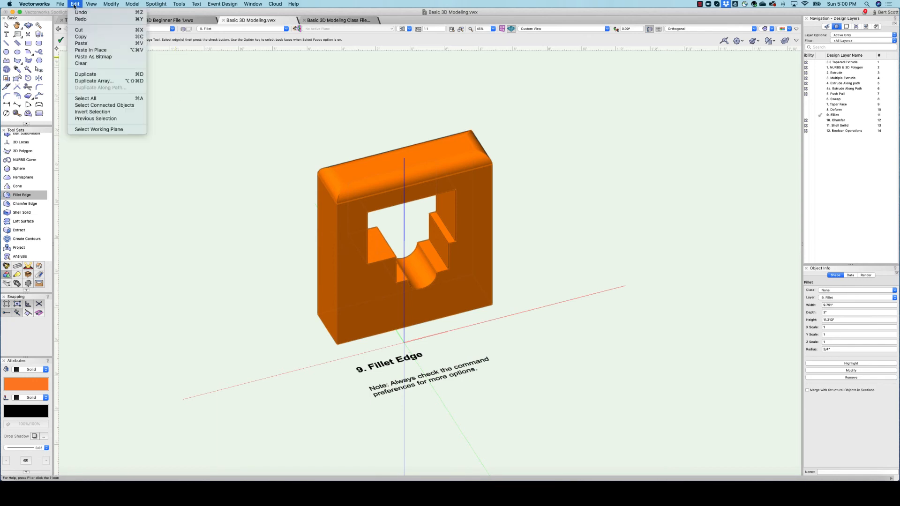
{"action": "left_click", "coordinate": [80, 12]}
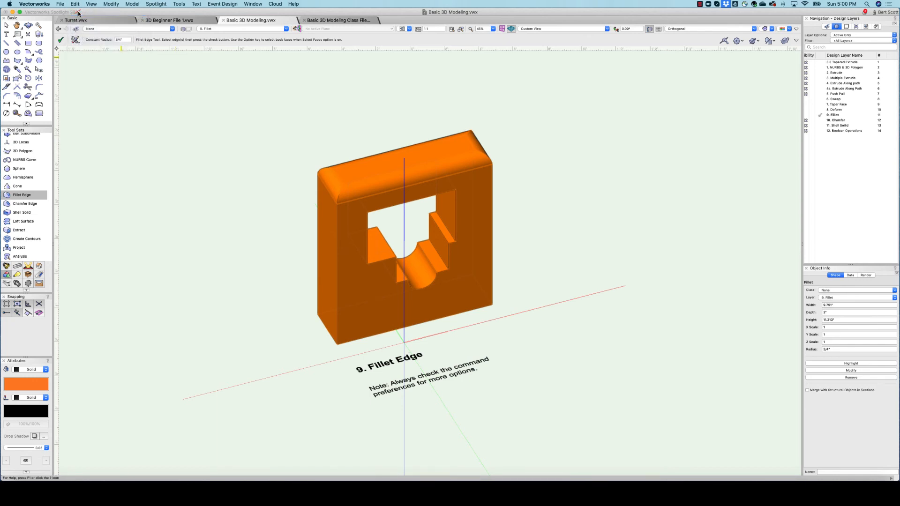
- Enable Select Faces in the Fillet Edge preferences and fillet the orange block's entire top face with a constant 3/4" radius
{"action": "left_click", "coordinate": [75, 40]}
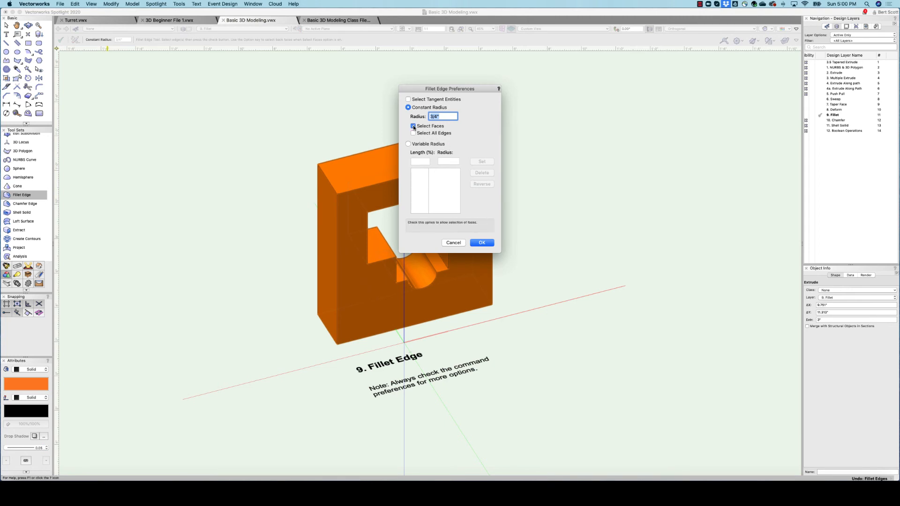
{"action": "left_click", "coordinate": [481, 243]}
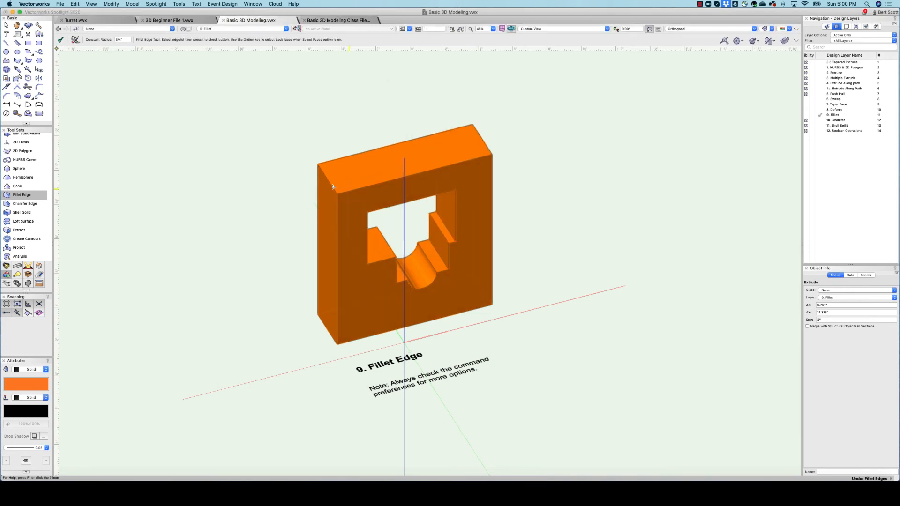
{"action": "left_click", "coordinate": [442, 158]}
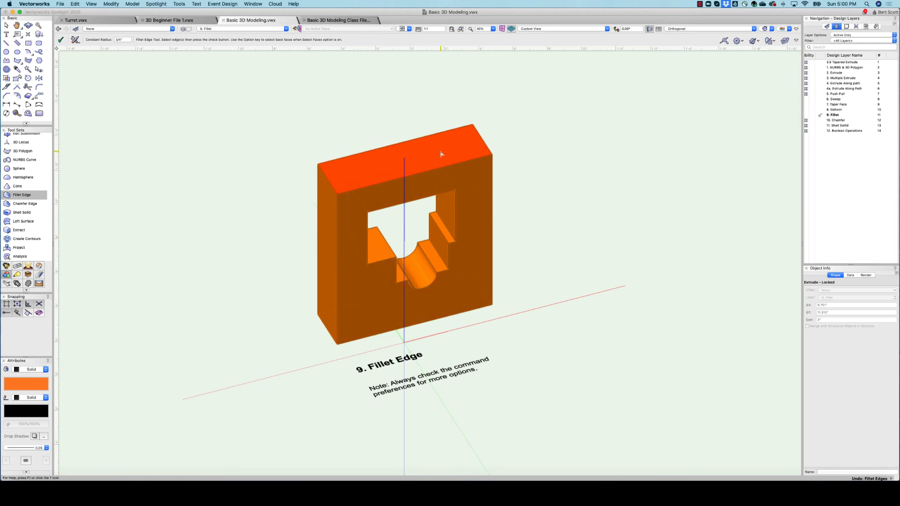
{"action": "left_click", "coordinate": [61, 41]}
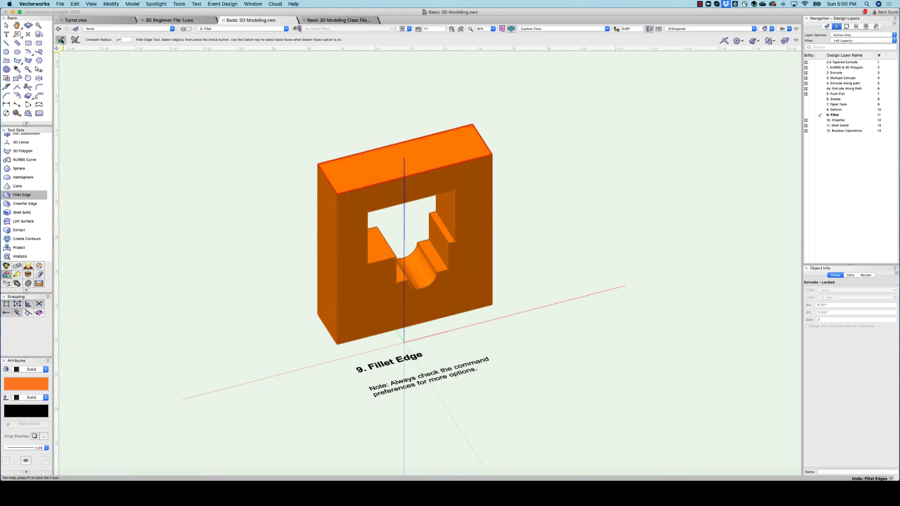
- Fillet all edges of the orange block's front face with a 3/4" radius, and review and accept the Fillet Edge preferences
{"action": "left_click", "coordinate": [378, 287]}
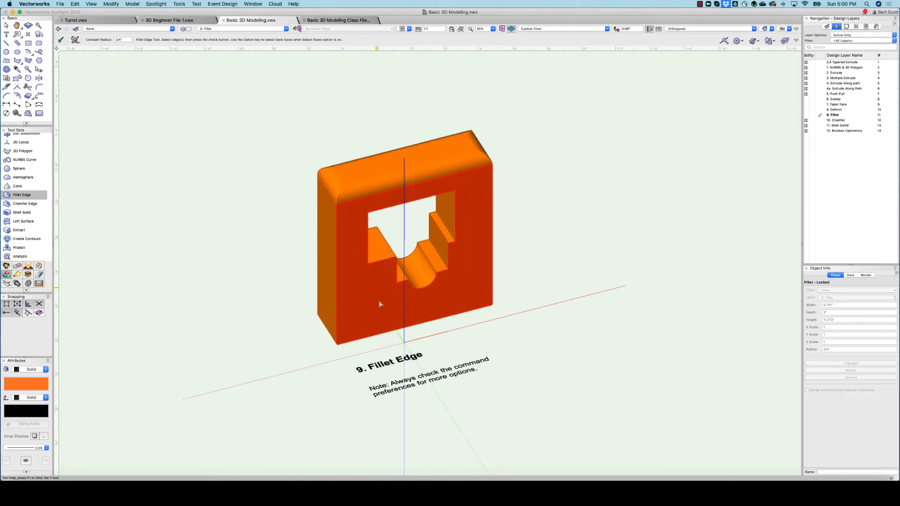
{"action": "left_click", "coordinate": [60, 39]}
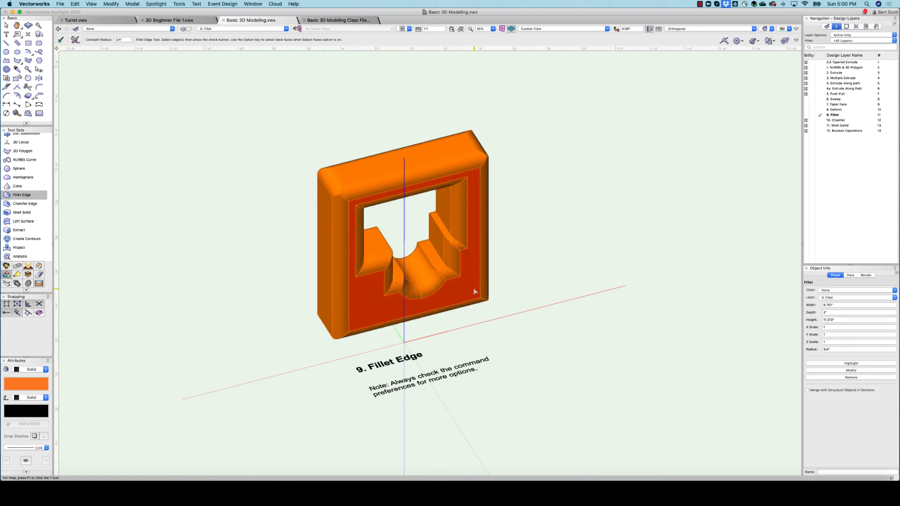
{"action": "scroll", "coordinate": [475, 292], "scroll_direction": "up", "scroll_amount": 2}
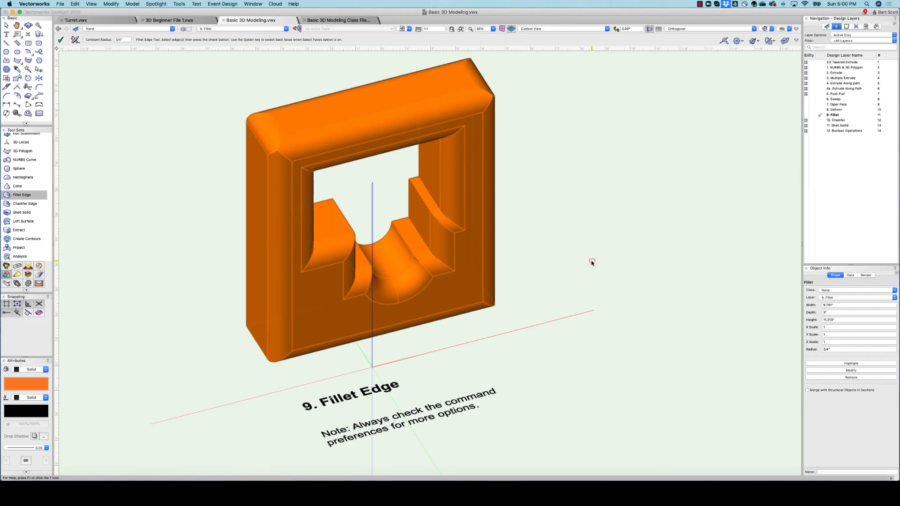
{"action": "left_click", "coordinate": [75, 40]}
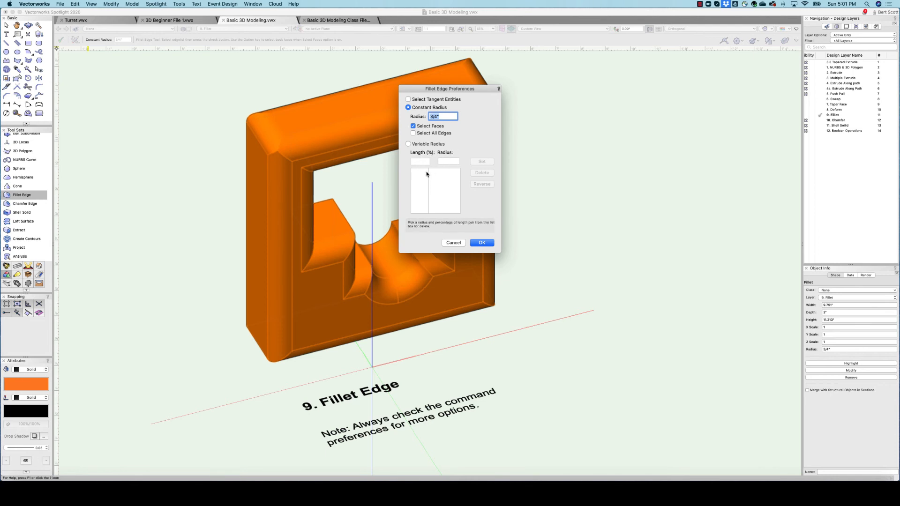
{"action": "left_click", "coordinate": [482, 243]}
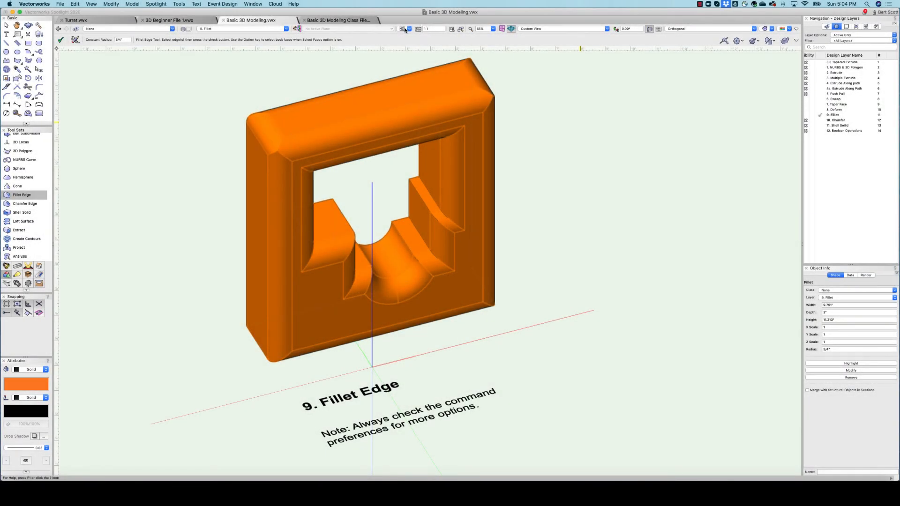
- Recall the saved view 10 Chamfer Edge and activate the Chamfer Edge tool for the teal block
{"action": "left_click", "coordinate": [405, 29]}
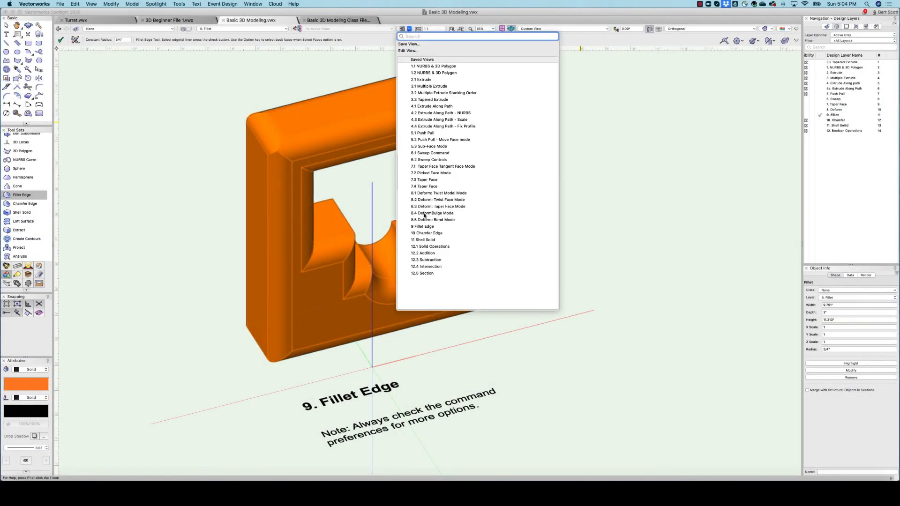
{"action": "left_click", "coordinate": [428, 235]}
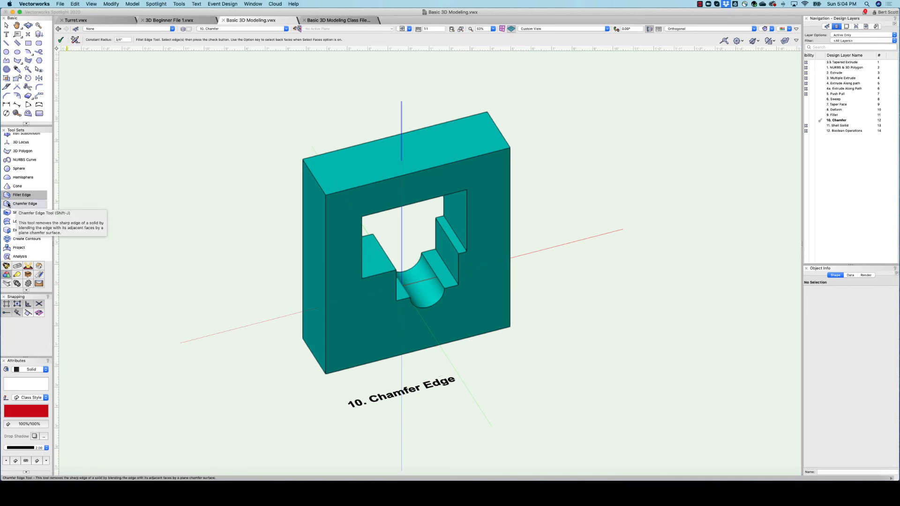
{"action": "left_click", "coordinate": [28, 203]}
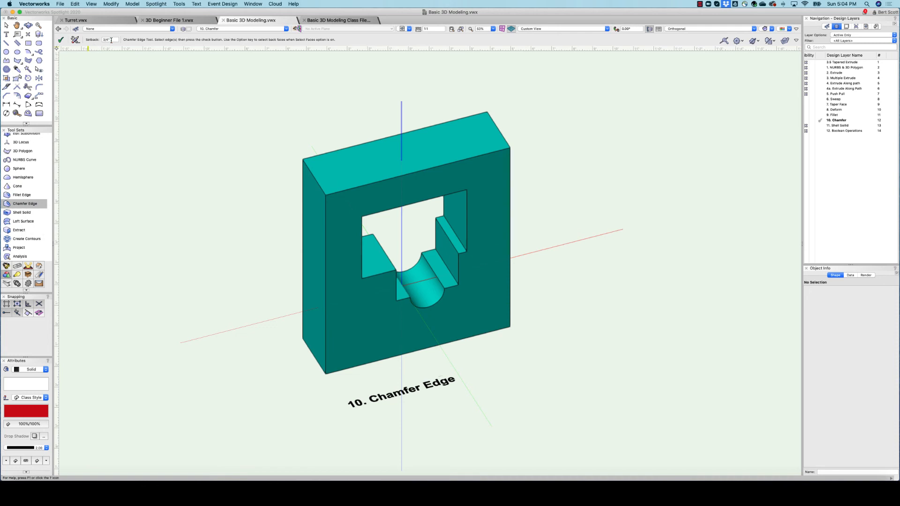
{"action": "left_click", "coordinate": [335, 172]}
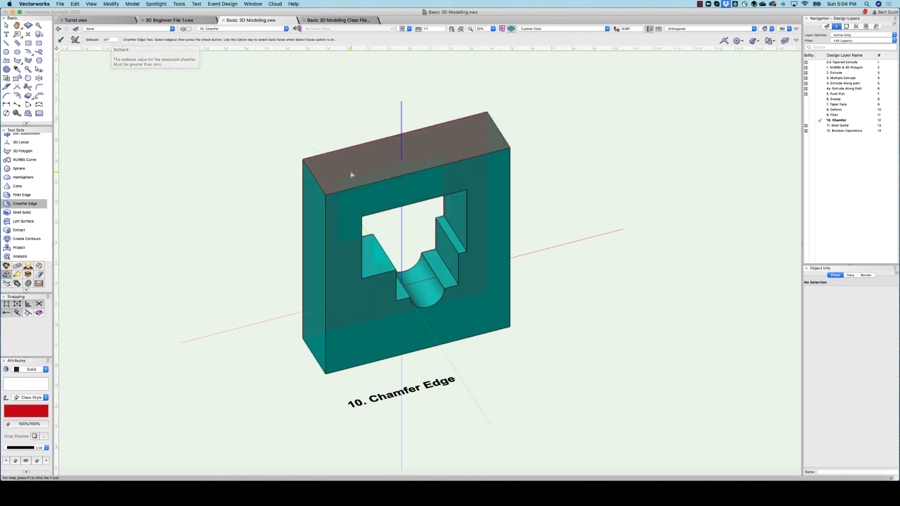
{"action": "left_click", "coordinate": [155, 55]}
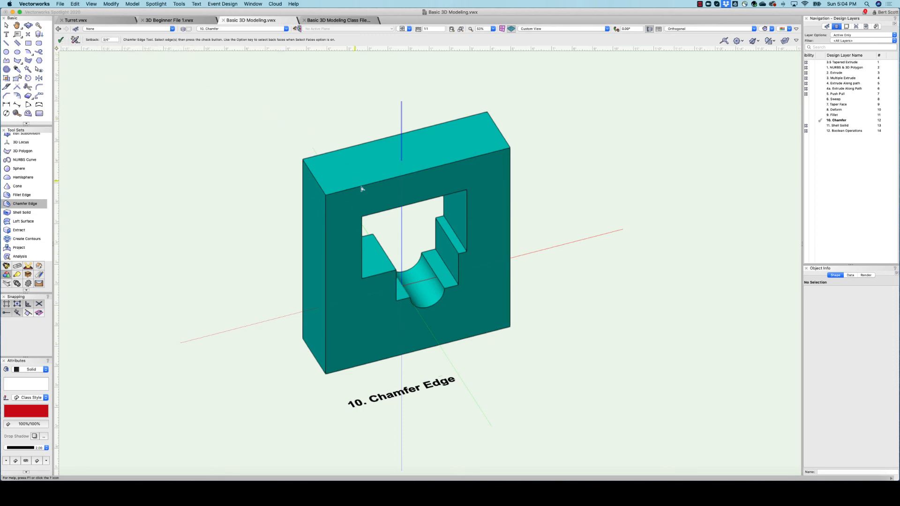
- Disable Select Faces in the Chamfer Edge preferences and chamfer the teal block's front top edge with a 3/4" setback
{"action": "left_click", "coordinate": [75, 39]}
{"action": "left_click", "coordinate": [422, 142]}
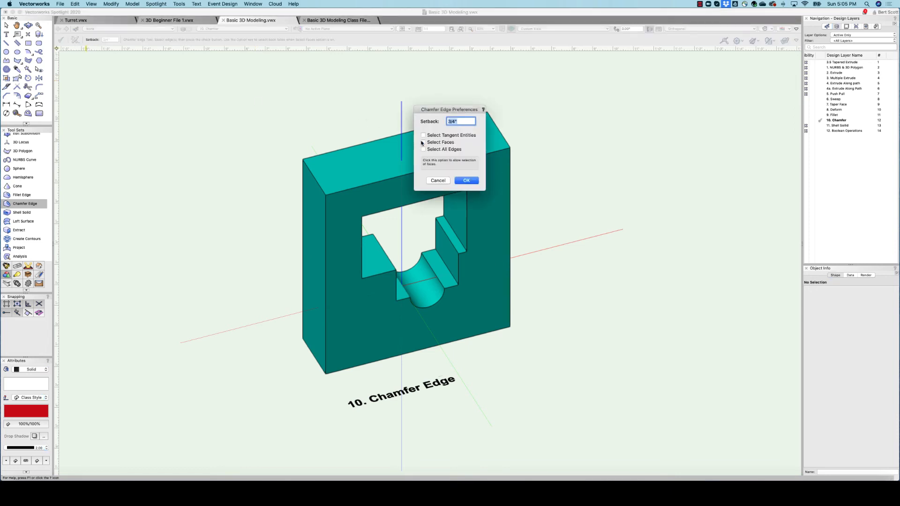
{"action": "left_click", "coordinate": [466, 180]}
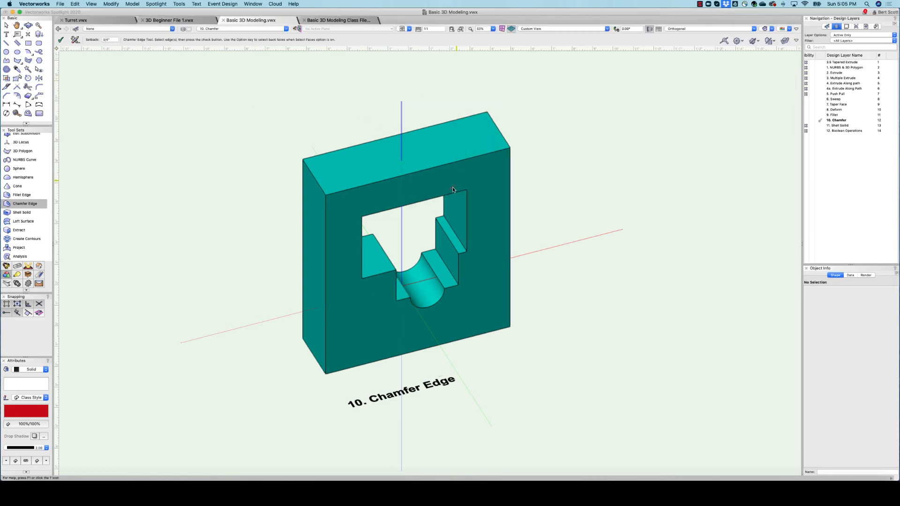
{"action": "left_click", "coordinate": [331, 171]}
{"action": "left_click", "coordinate": [60, 41]}
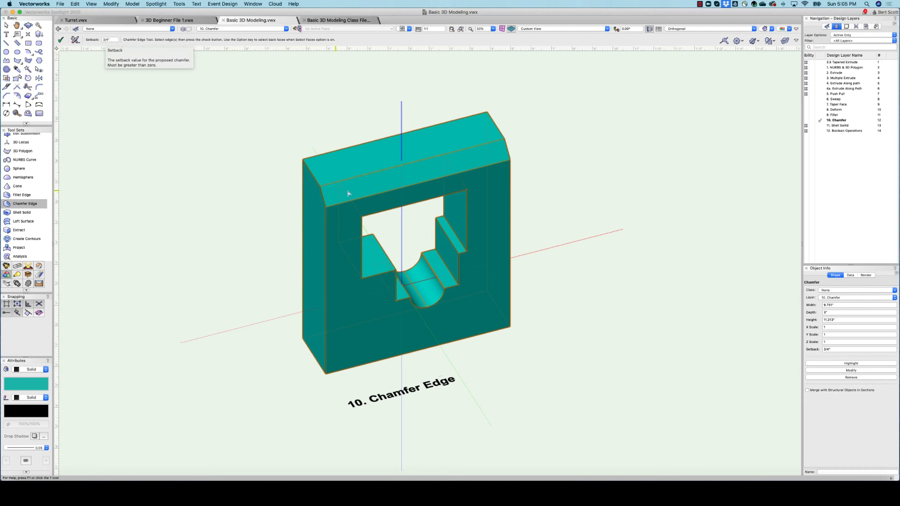
- Enable Select Faces in the Chamfer Edge preferences and chamfer all edges of the teal block's front face with a 3/4" setback
{"action": "left_click", "coordinate": [75, 40]}
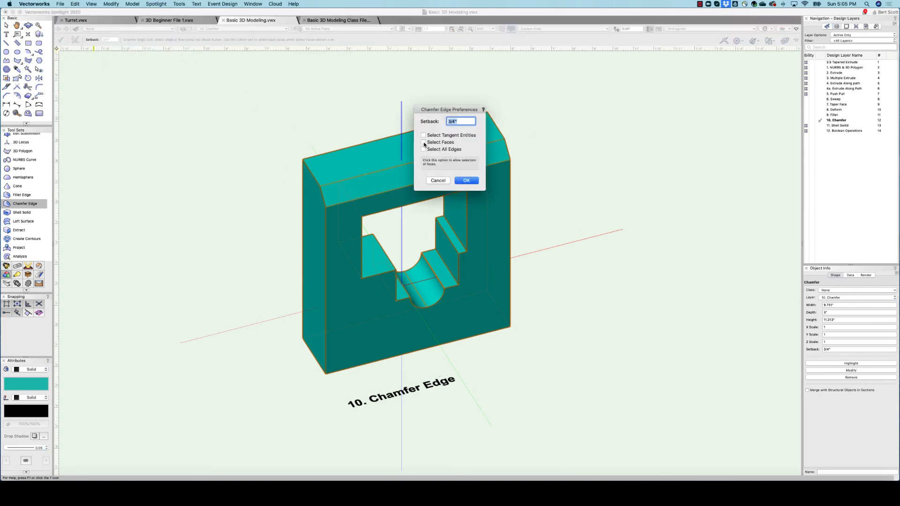
{"action": "left_click", "coordinate": [467, 181]}
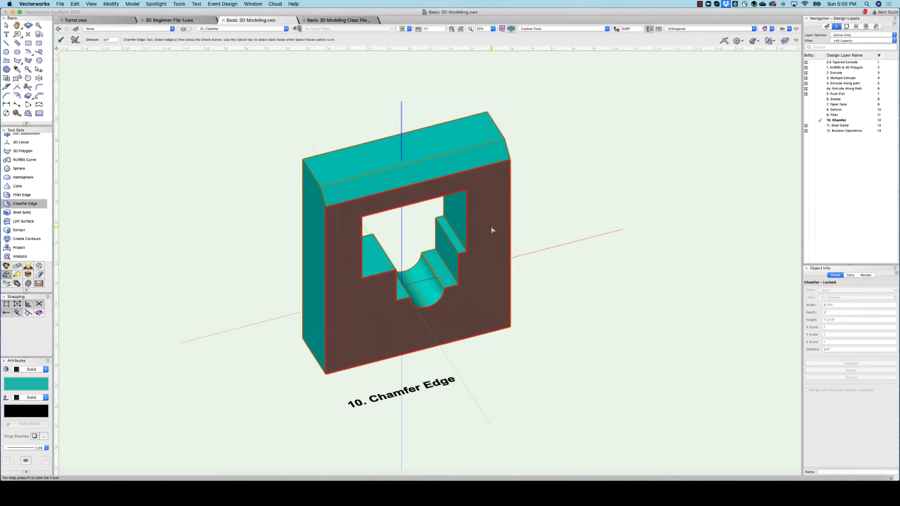
{"action": "left_click", "coordinate": [493, 231]}
{"action": "left_click", "coordinate": [61, 40]}
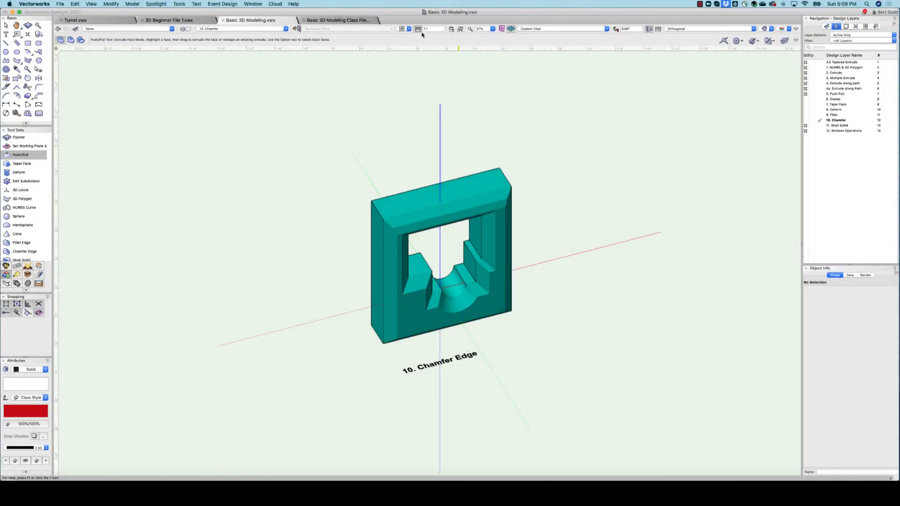
- Recall the saved view 11 Shell Solid and activate the Shell Solid tool for the teal box
{"action": "left_click", "coordinate": [410, 29]}
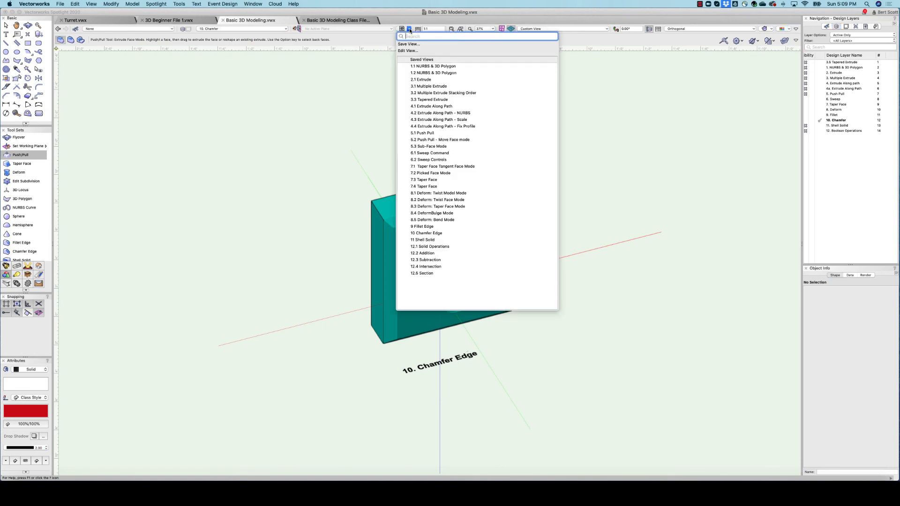
{"action": "left_click", "coordinate": [431, 240]}
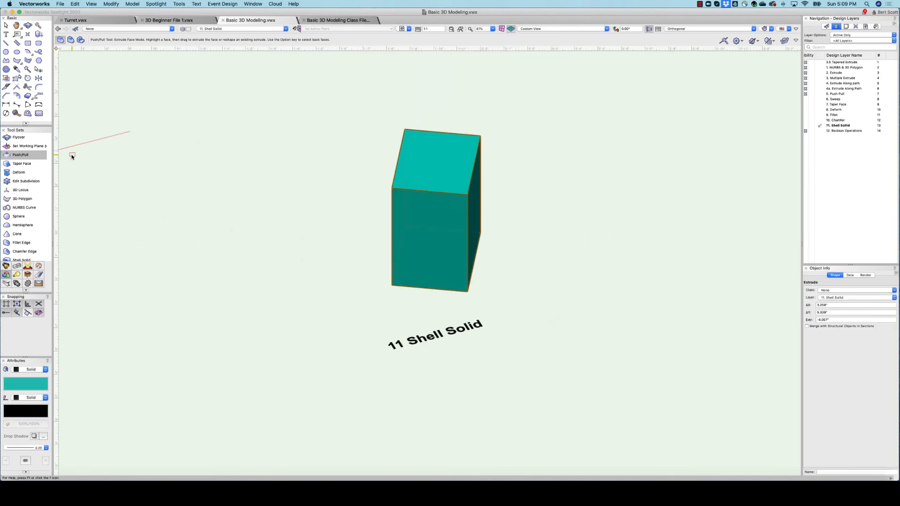
{"action": "scroll", "coordinate": [24, 216], "scroll_direction": "down", "scroll_amount": 5}
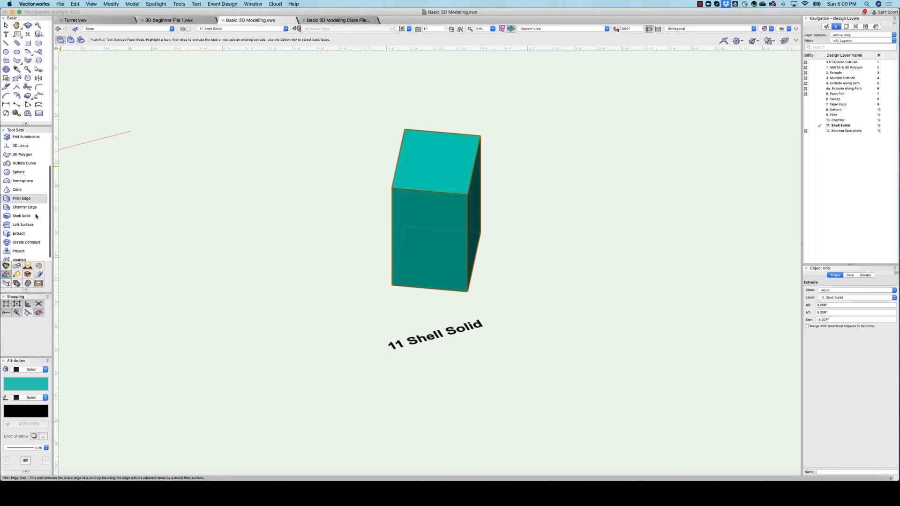
{"action": "left_click", "coordinate": [23, 214]}
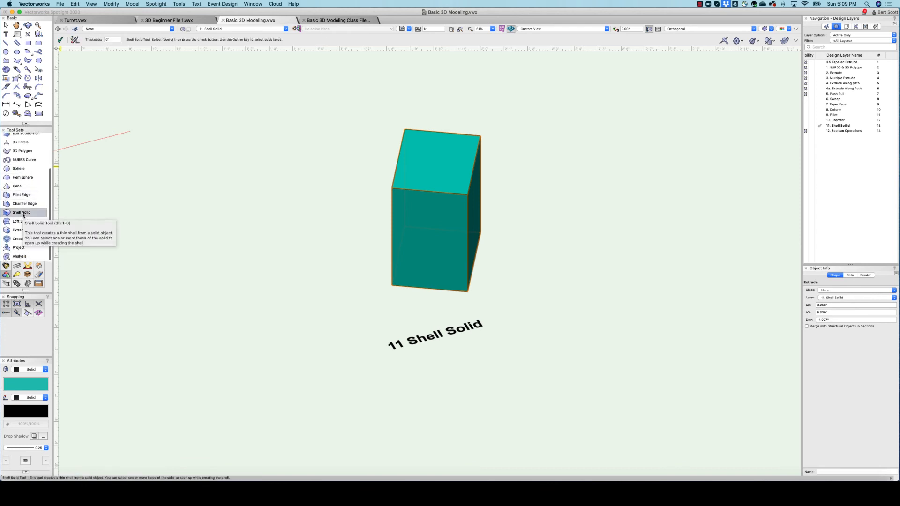
{"action": "left_click", "coordinate": [401, 245]}
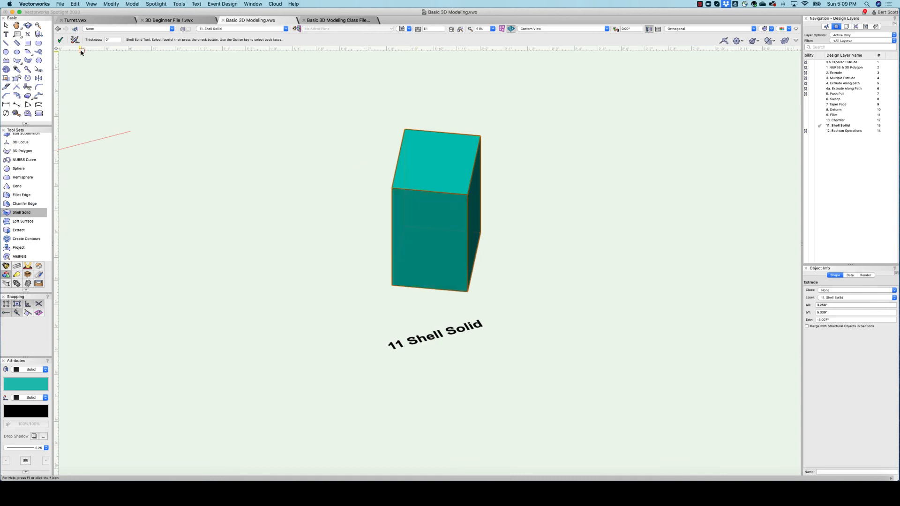
- Set the shell thickness to 1" and shell the teal box with its front face open
{"action": "left_click", "coordinate": [108, 40]}
{"action": "type", "text": "1"}
{"action": "left_click", "coordinate": [425, 224]}
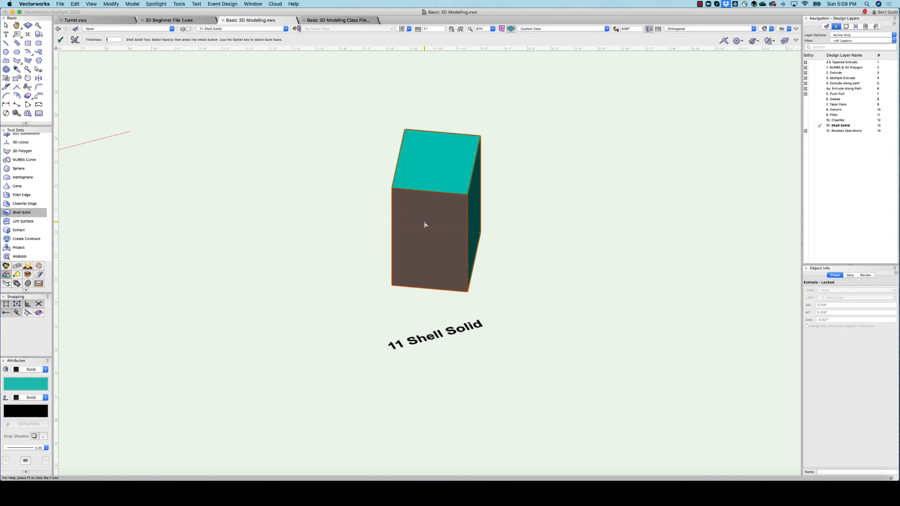
{"action": "left_click", "coordinate": [60, 41]}
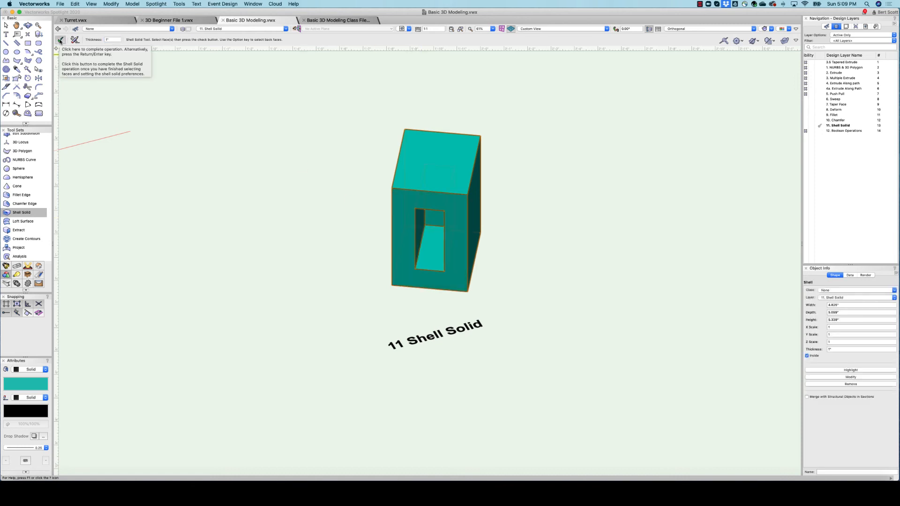
- Orbit around the shelled box to inspect its opening, and undo both the view change and the shell
{"action": "left_click", "coordinate": [28, 26]}
{"action": "left_click_drag", "start_coordinate": [422, 239], "coordinate": [436, 192]}
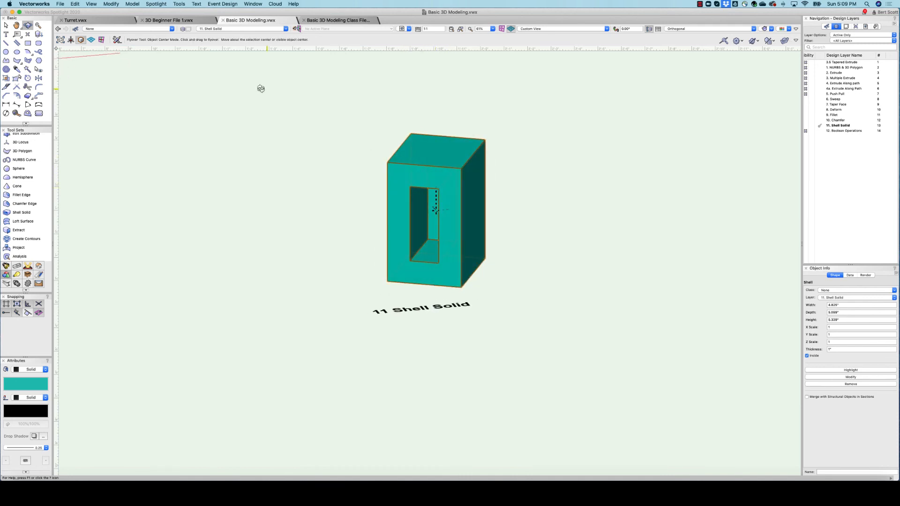
{"action": "left_click", "coordinate": [76, 6]}
{"action": "left_click", "coordinate": [81, 12]}
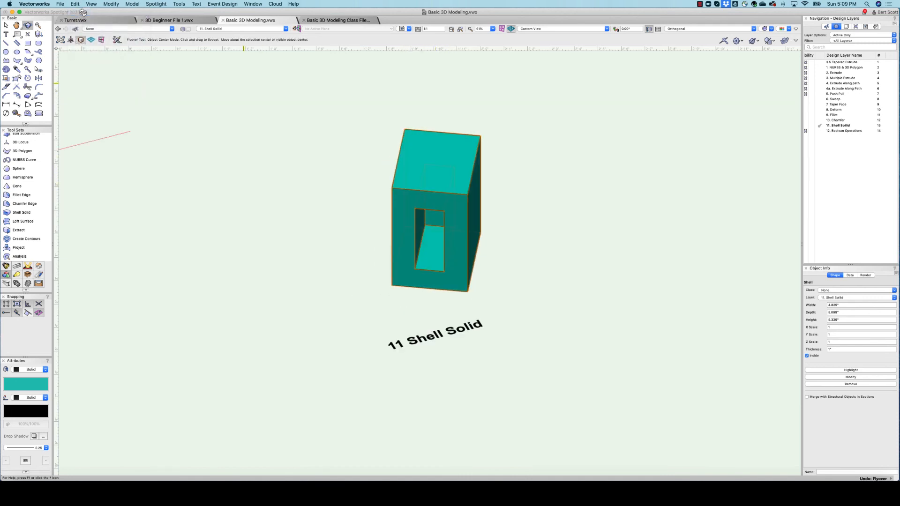
{"action": "left_click", "coordinate": [75, 5]}
{"action": "left_click", "coordinate": [81, 12]}
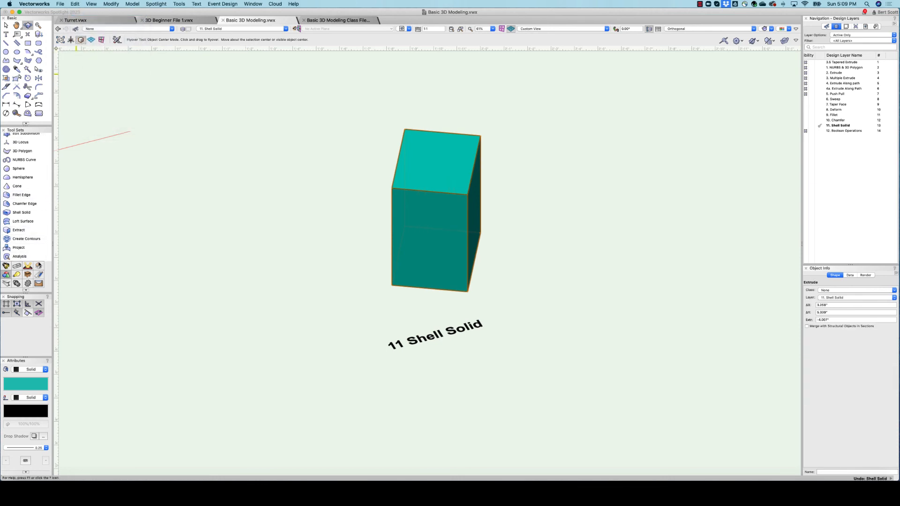
- Set the Shell Solid thickness to 1/4" and shell the teal box with its front face open
{"action": "left_click", "coordinate": [28, 215]}
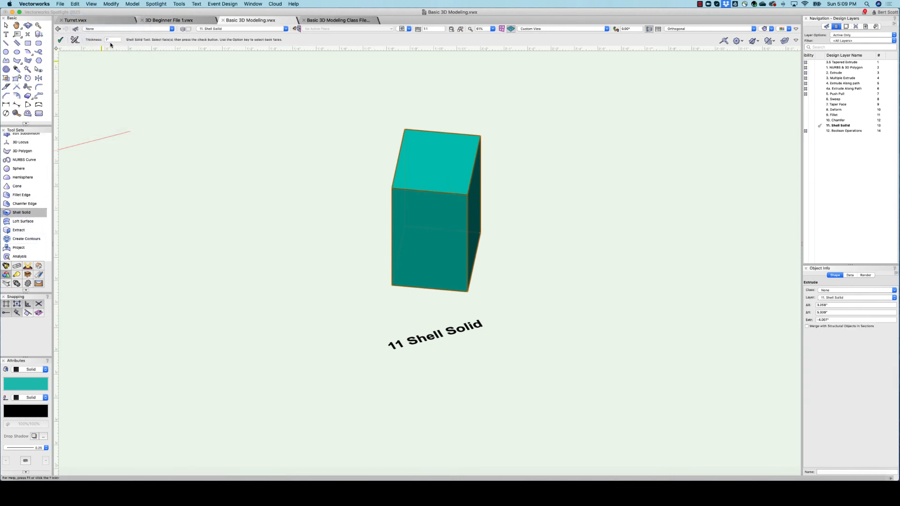
{"action": "key", "text": "BackSpace"}
{"action": "left_click", "coordinate": [419, 225]}
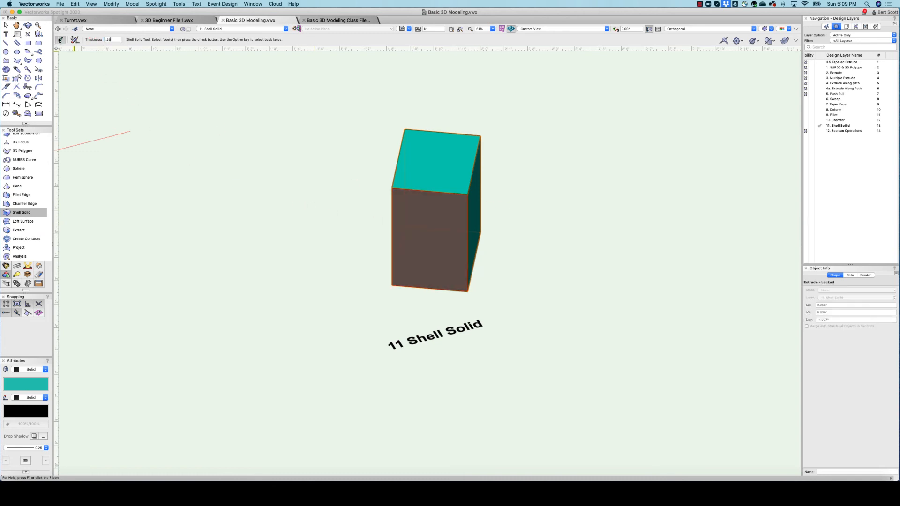
{"action": "left_click", "coordinate": [60, 39]}
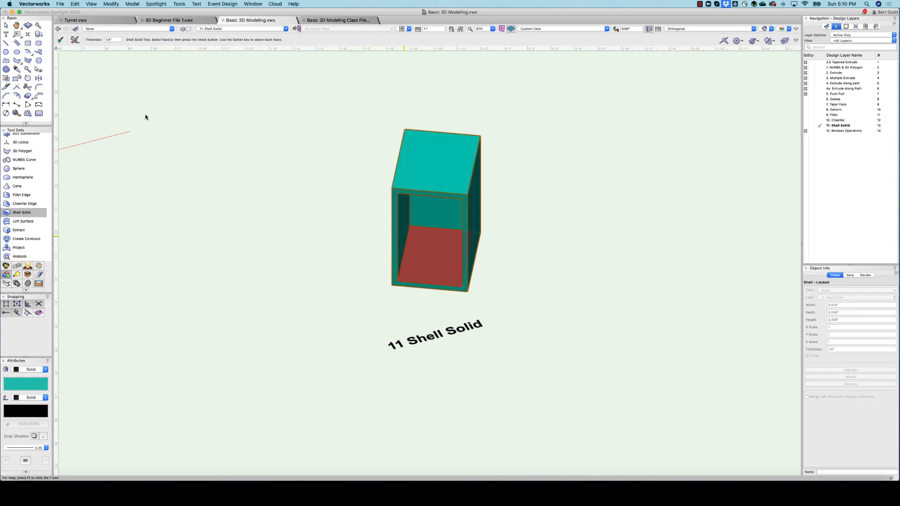
- Orbit the 1/4" shell to examine its walls, and undo the orbit and the shell operation
{"action": "key", "text": "shift+c"}
{"action": "mouse_move", "coordinate": [413, 244]}
{"action": "left_mouse_down"}
{"action": "mouse_move", "coordinate": [410, 202]}
{"action": "mouse_move", "coordinate": [460, 181]}
{"action": "mouse_move", "coordinate": [394, 174]}
{"action": "mouse_move", "coordinate": [462, 198]}
{"action": "mouse_move", "coordinate": [370, 200]}
{"action": "left_mouse_up"}
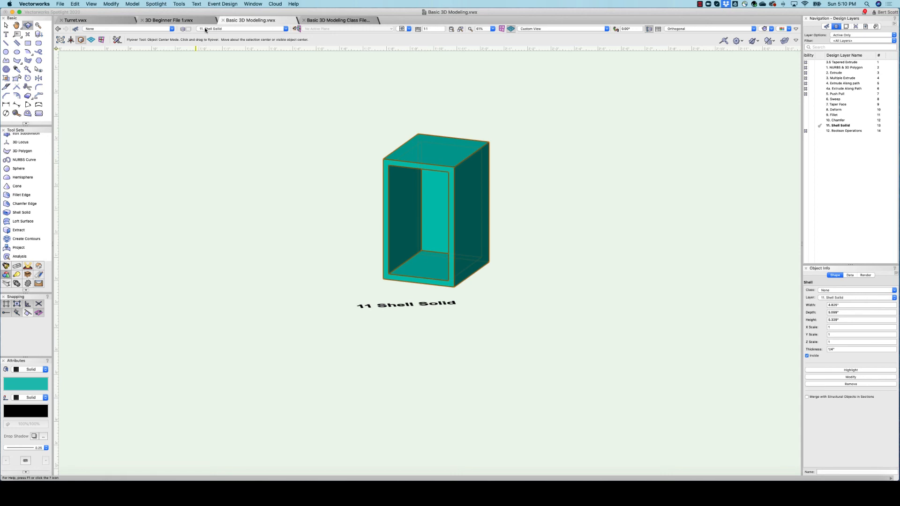
{"action": "left_click", "coordinate": [78, 4]}
{"action": "left_click", "coordinate": [78, 12]}
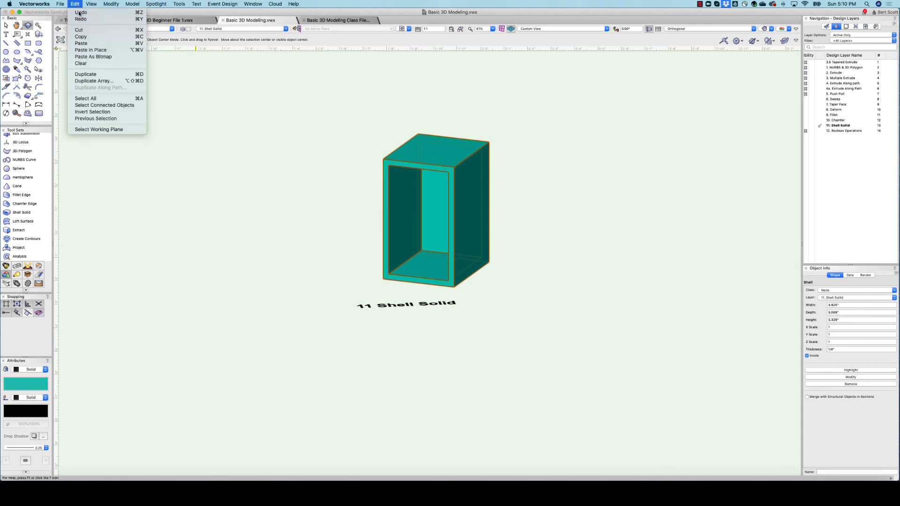
{"action": "left_click", "coordinate": [76, 5]}
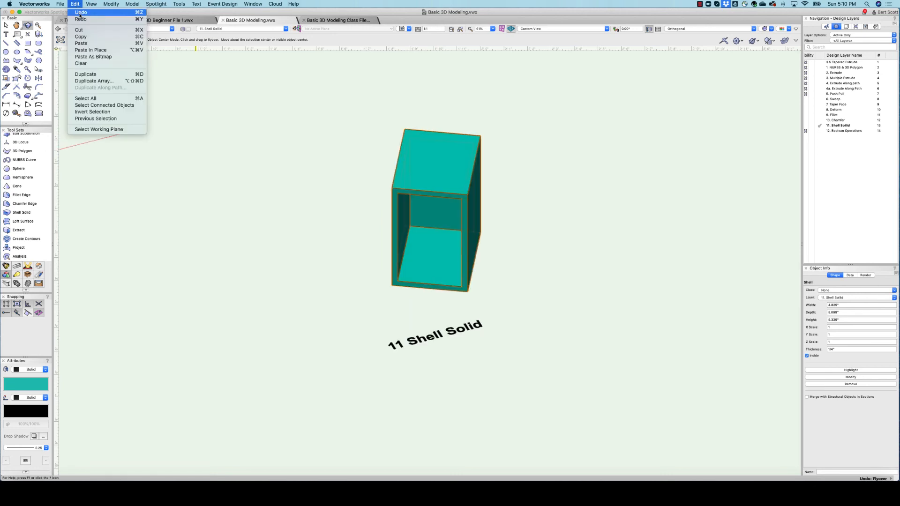
{"action": "left_click", "coordinate": [78, 12]}
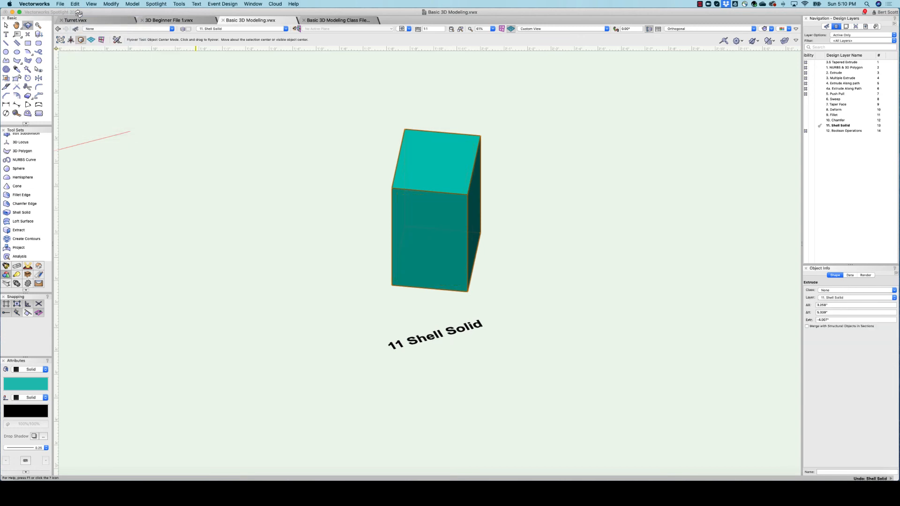
- Shell the teal box through with the 1/4" thickness, selecting its front and back faces as openings
{"action": "left_click", "coordinate": [29, 213]}
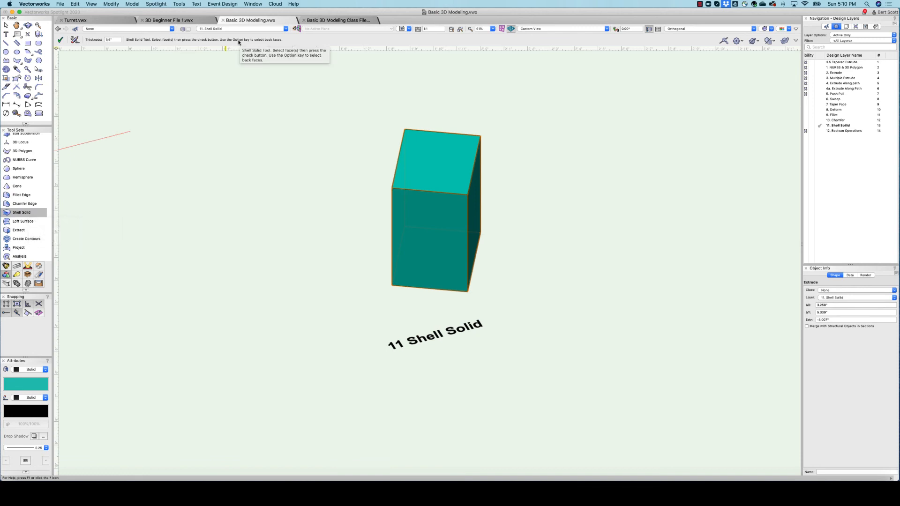
{"action": "left_click", "coordinate": [438, 186]}
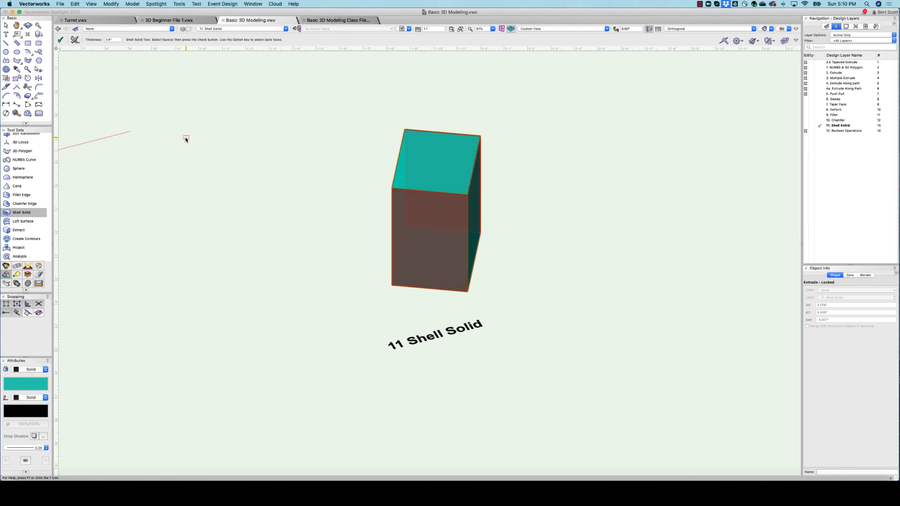
{"action": "left_click", "coordinate": [60, 41]}
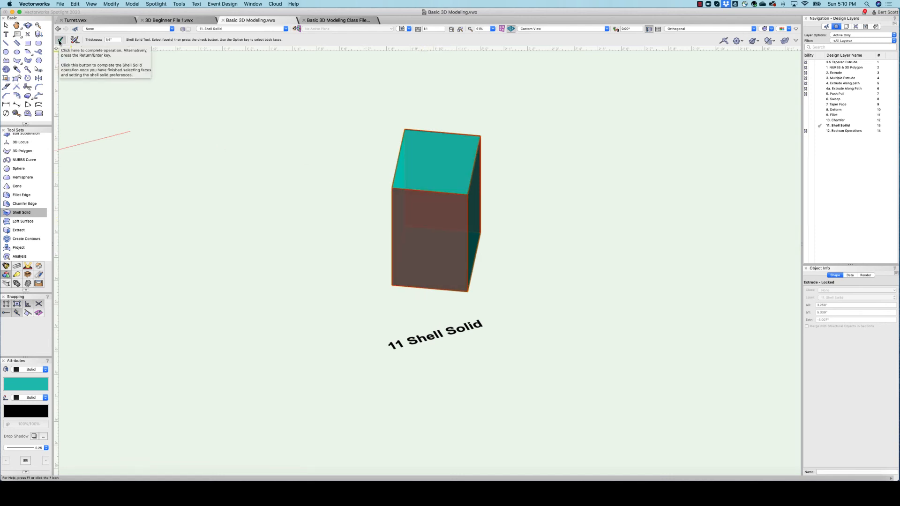
{"action": "left_click", "coordinate": [60, 41]}
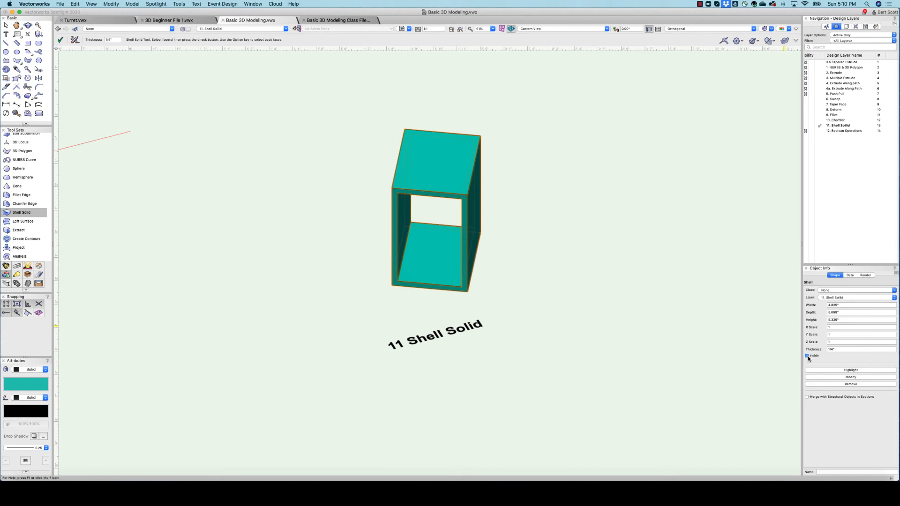
- Compare outside and inside wall placement by turning the shell's Inside option off and back on twice
{"action": "scroll", "coordinate": [481, 266], "scroll_direction": "down", "scroll_amount": 5}
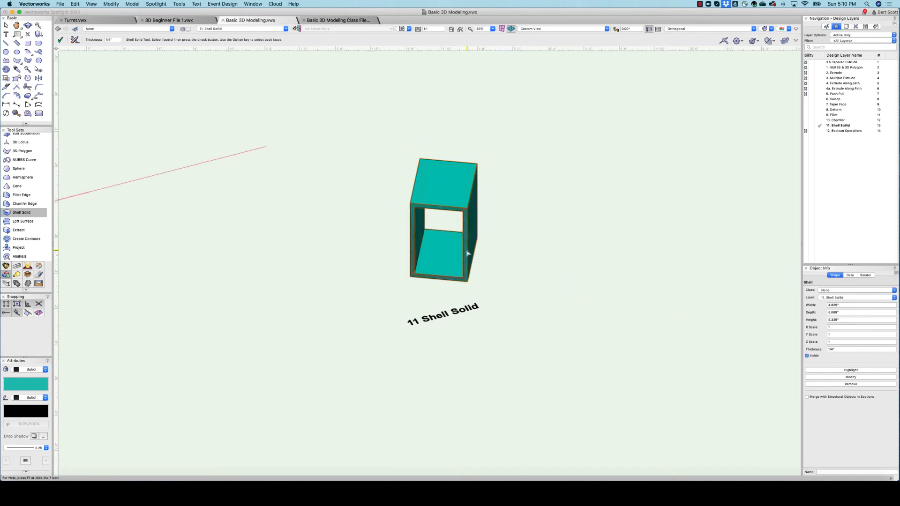
{"action": "scroll", "coordinate": [468, 243], "scroll_direction": "up", "scroll_amount": 3}
{"action": "scroll", "coordinate": [467, 243], "scroll_direction": "up", "scroll_amount": 5}
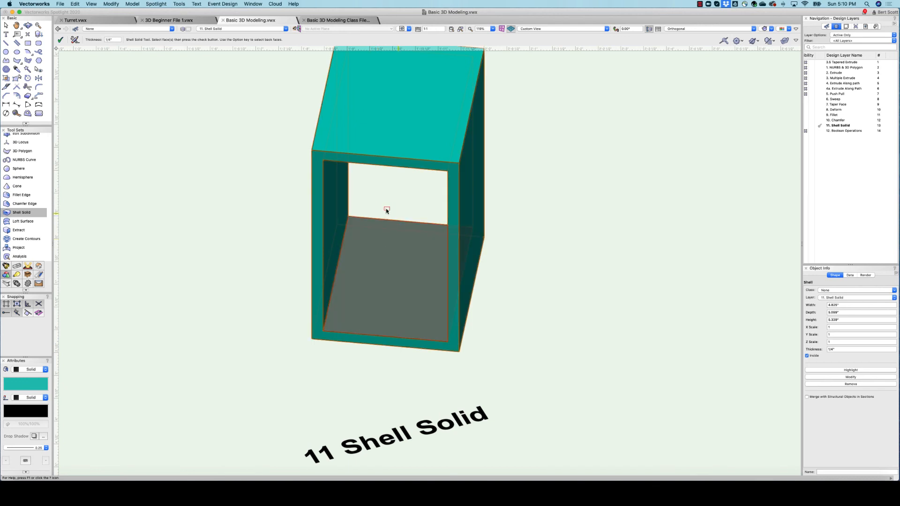
{"action": "scroll", "coordinate": [390, 216], "scroll_direction": "down", "scroll_amount": 2}
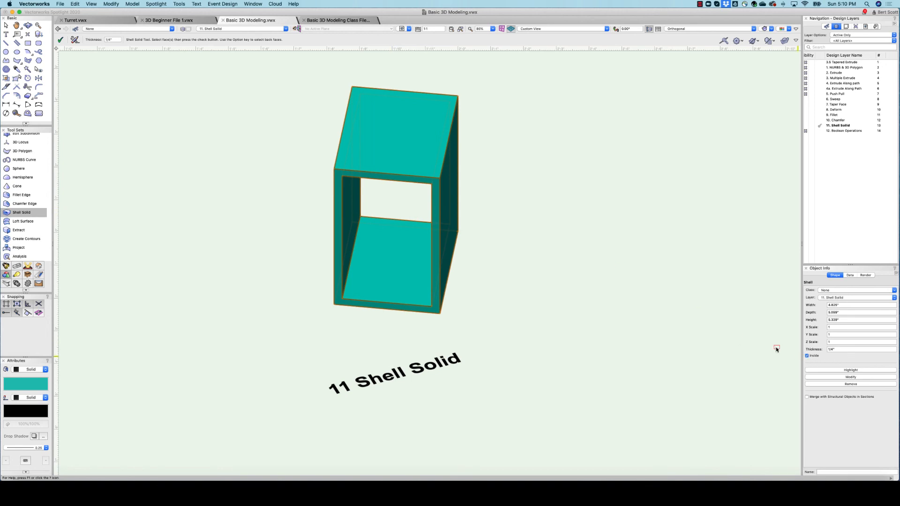
{"action": "left_click", "coordinate": [807, 356]}
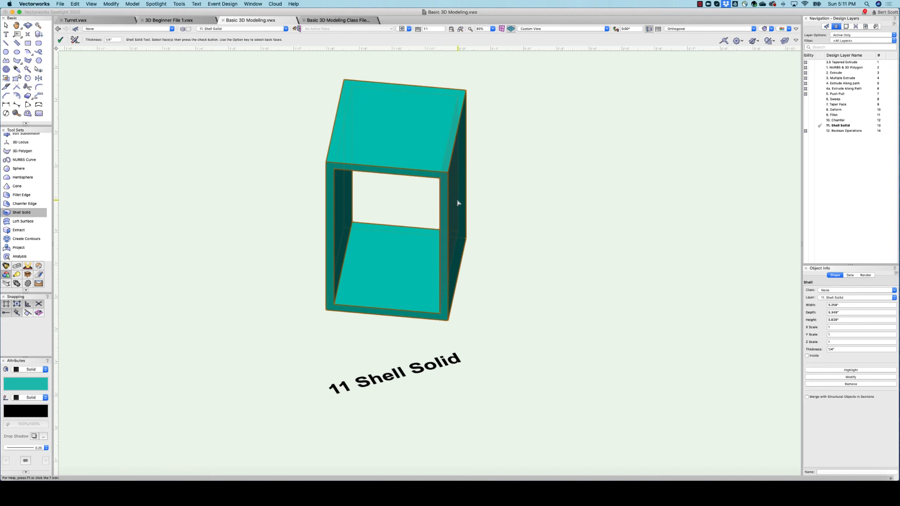
{"action": "left_click", "coordinate": [807, 356]}
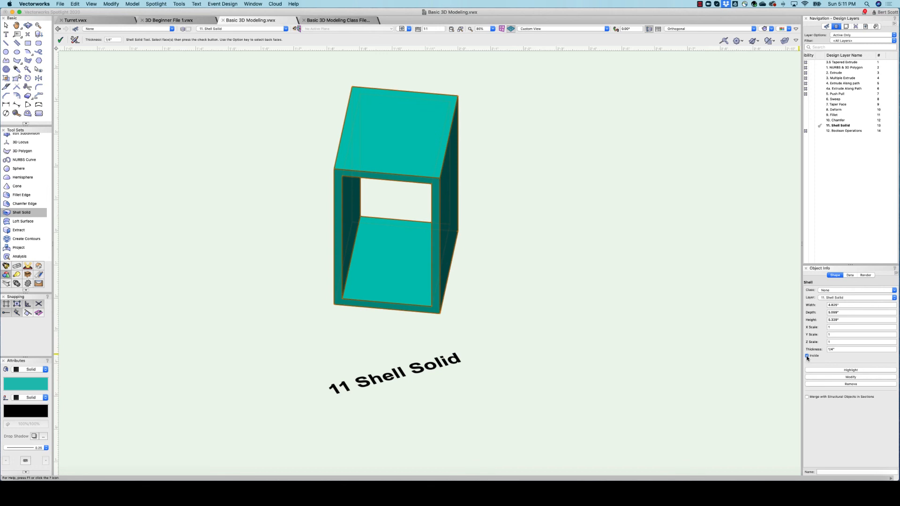
{"action": "left_click", "coordinate": [807, 357]}
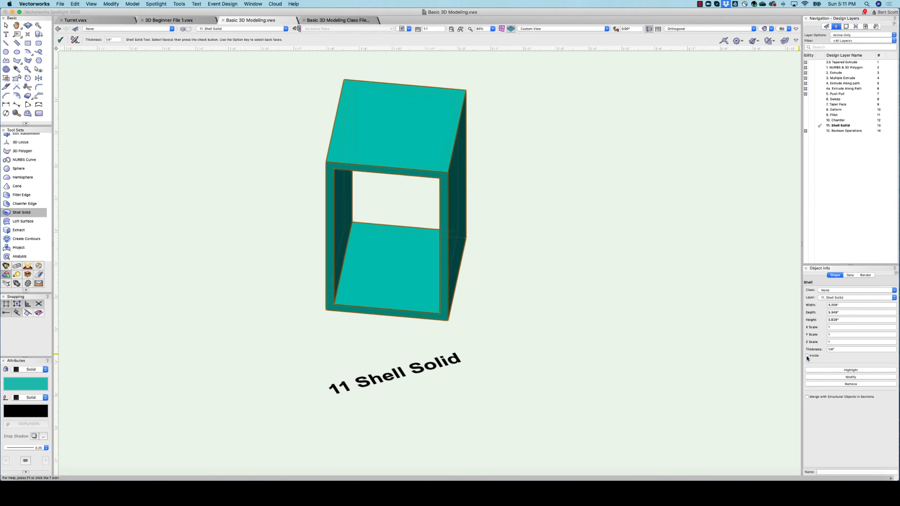
{"action": "left_click", "coordinate": [808, 356]}
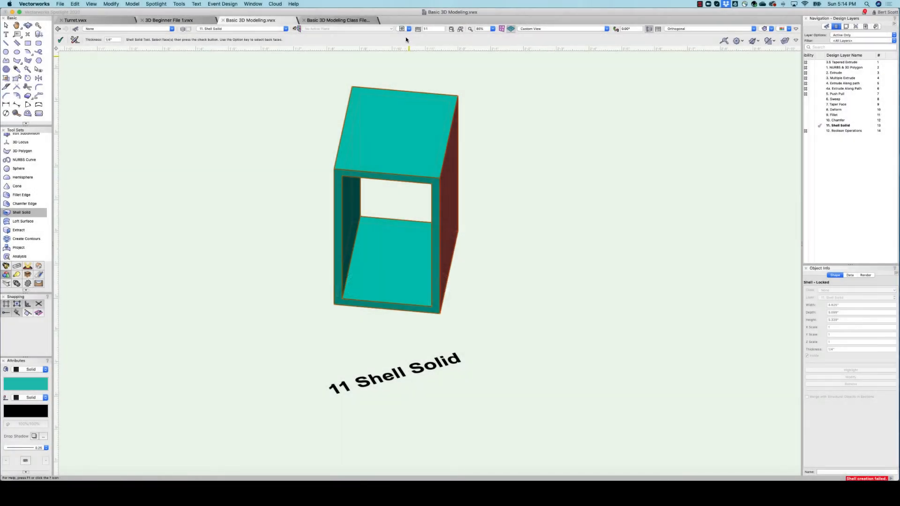
- Recall the saved view 12.1 Solid Operations, followed by the saved view 12.2 Addition
{"action": "left_click", "coordinate": [409, 29]}
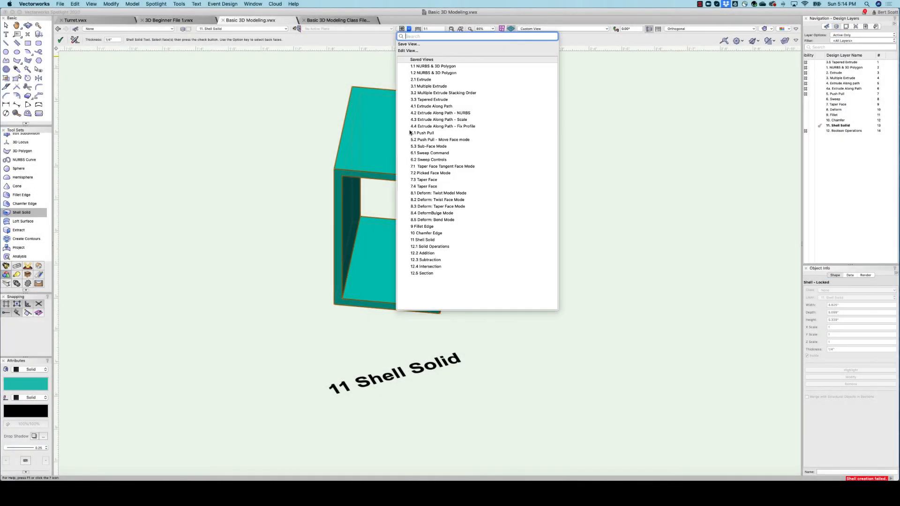
{"action": "left_click", "coordinate": [434, 247]}
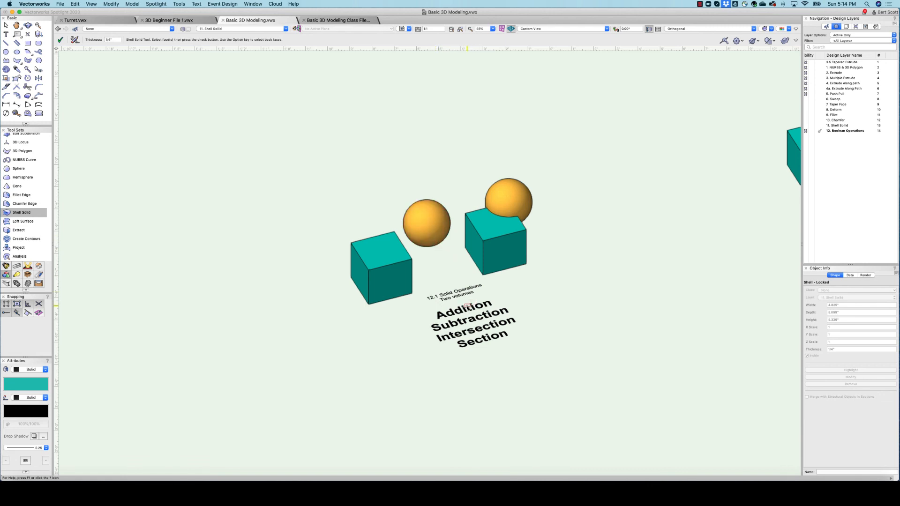
{"action": "left_click", "coordinate": [494, 235]}
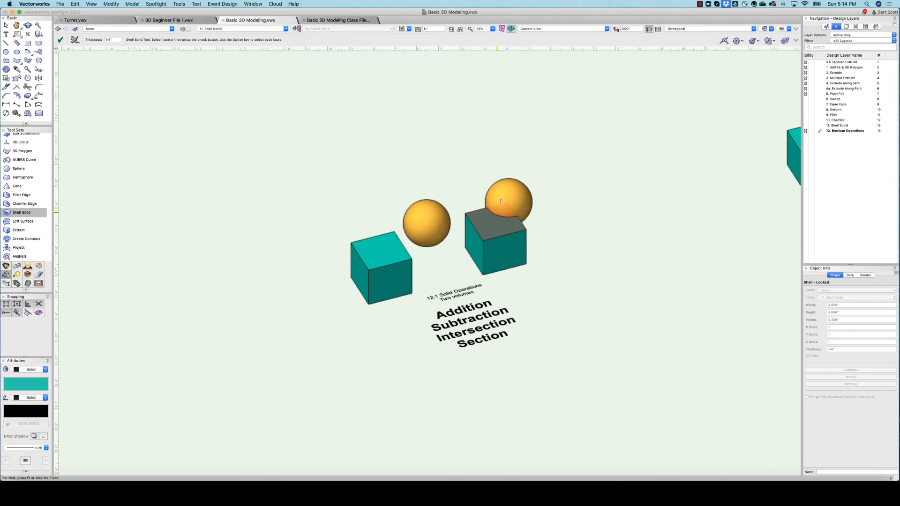
{"action": "left_click", "coordinate": [410, 29]}
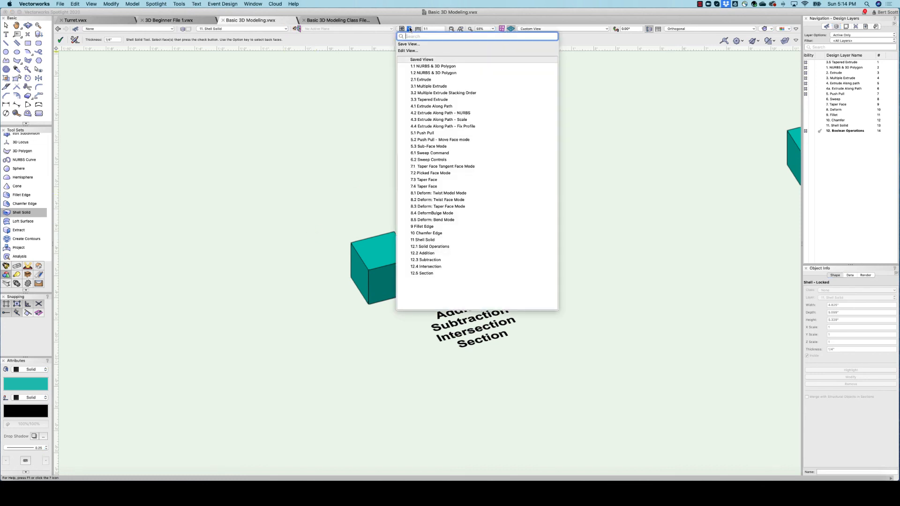
{"action": "left_click", "coordinate": [430, 253]}
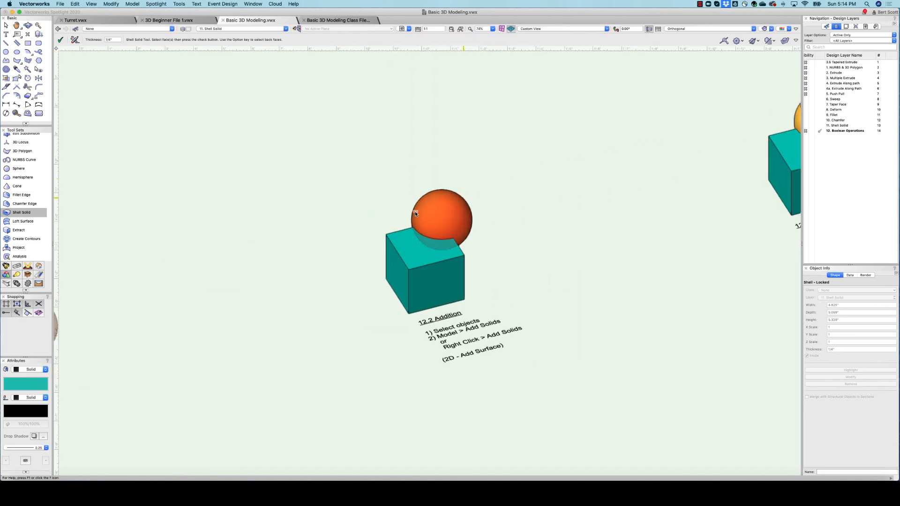
- Move the orange sphere away from the teal cube with the Selection tool, and undo the move
{"action": "left_click", "coordinate": [6, 26]}
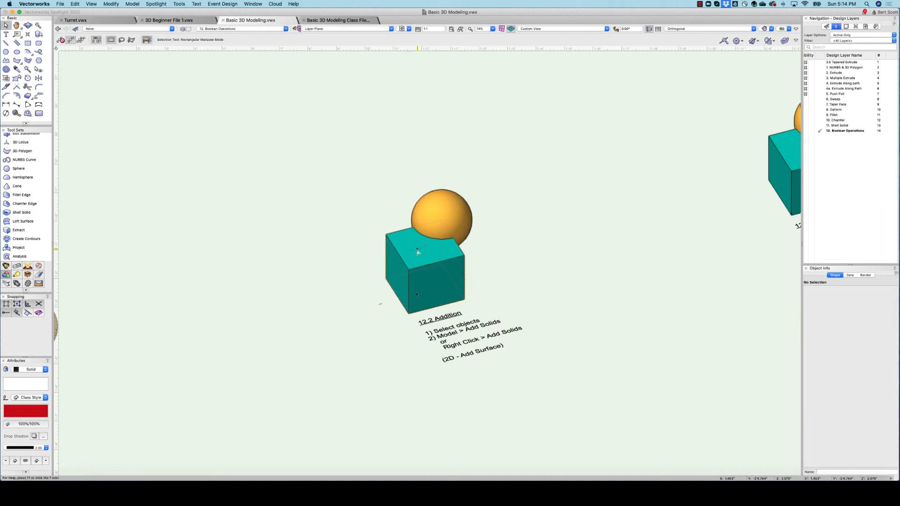
{"action": "left_click_drag", "start_coordinate": [442, 212], "coordinate": [476, 206]}
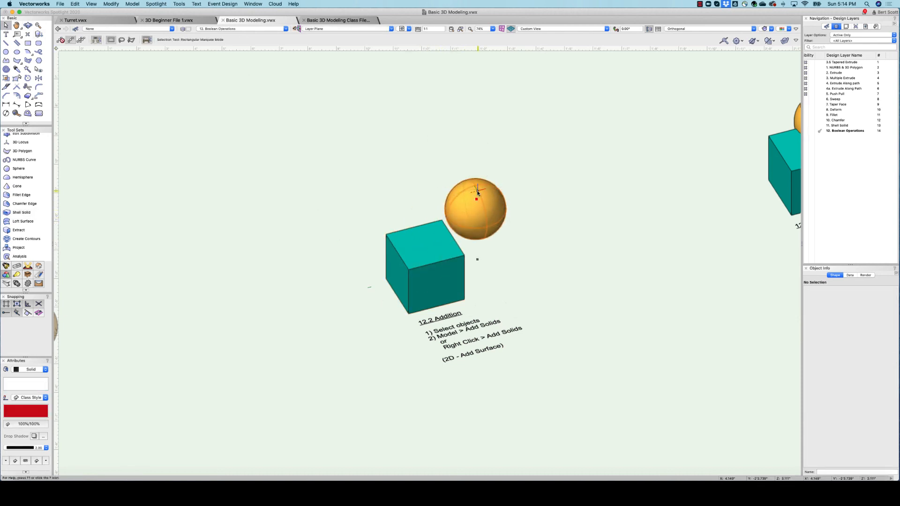
{"action": "left_click", "coordinate": [77, 4]}
{"action": "left_click", "coordinate": [81, 12]}
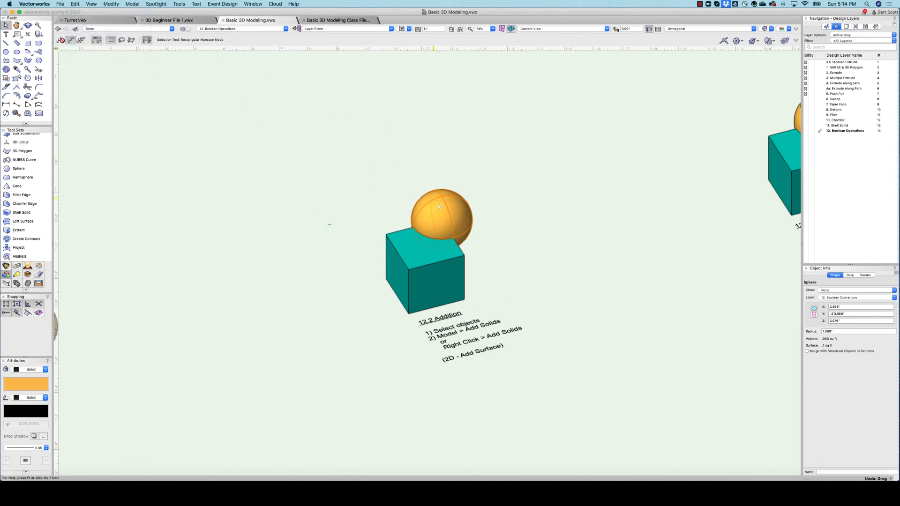
- Add the teal cube to the sphere selection and join the two with Add Solids
{"action": "left_click", "coordinate": [424, 277], "text": "shift"}
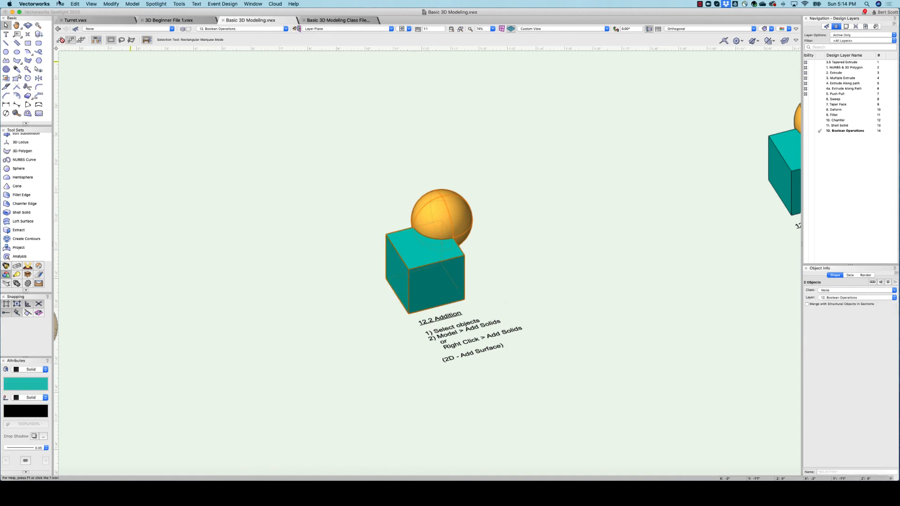
{"action": "left_click", "coordinate": [133, 4]}
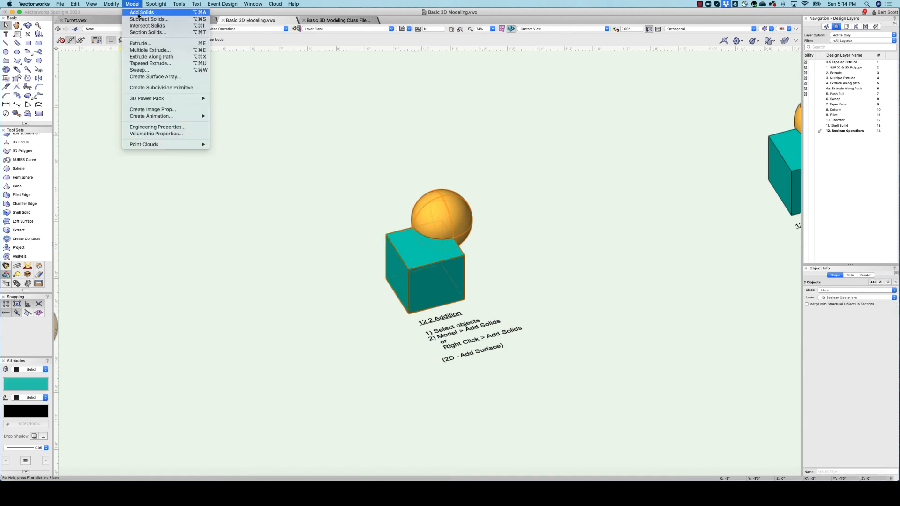
{"action": "left_click", "coordinate": [139, 13]}
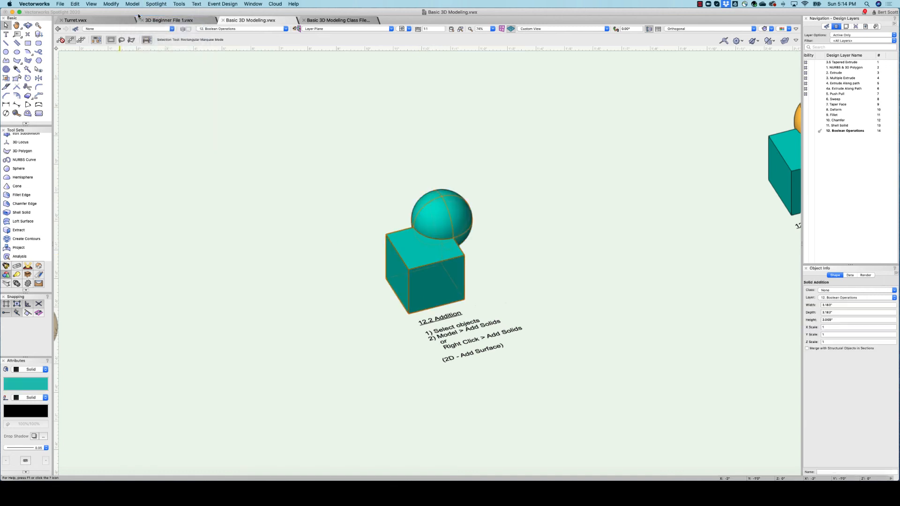
- Move the combined cube and sphere solid up as one object, and undo the move
{"action": "left_click", "coordinate": [452, 216]}
{"action": "left_click_drag", "start_coordinate": [452, 217], "coordinate": [477, 180]}
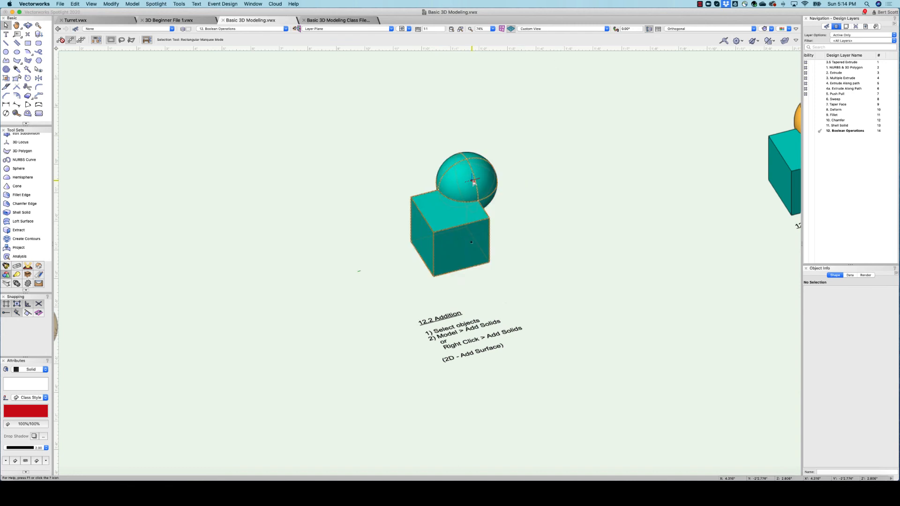
{"action": "left_click", "coordinate": [75, 4]}
{"action": "left_click", "coordinate": [78, 12]}
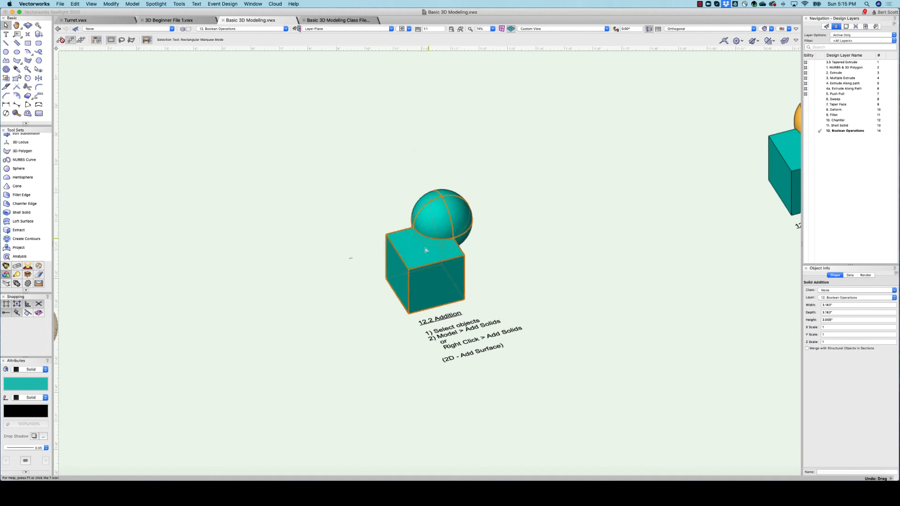
{"action": "left_click", "coordinate": [482, 175]}
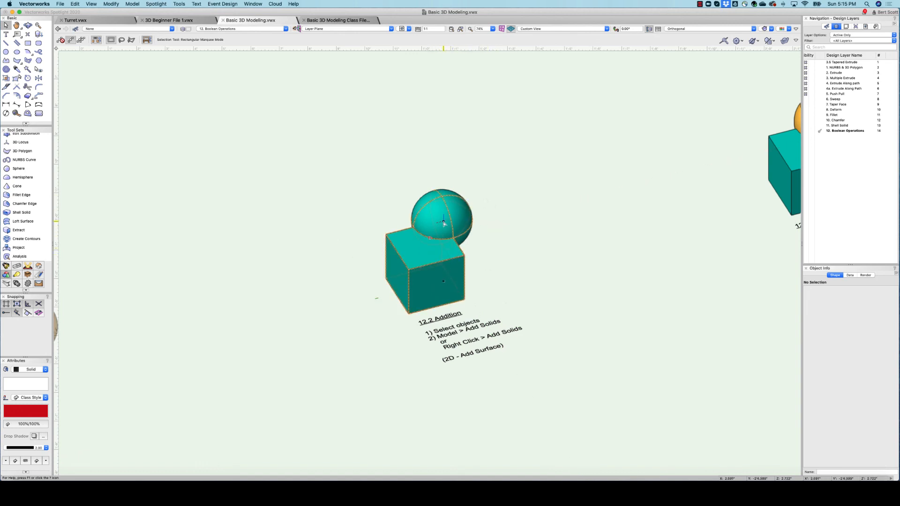
{"action": "left_click", "coordinate": [136, 4]}
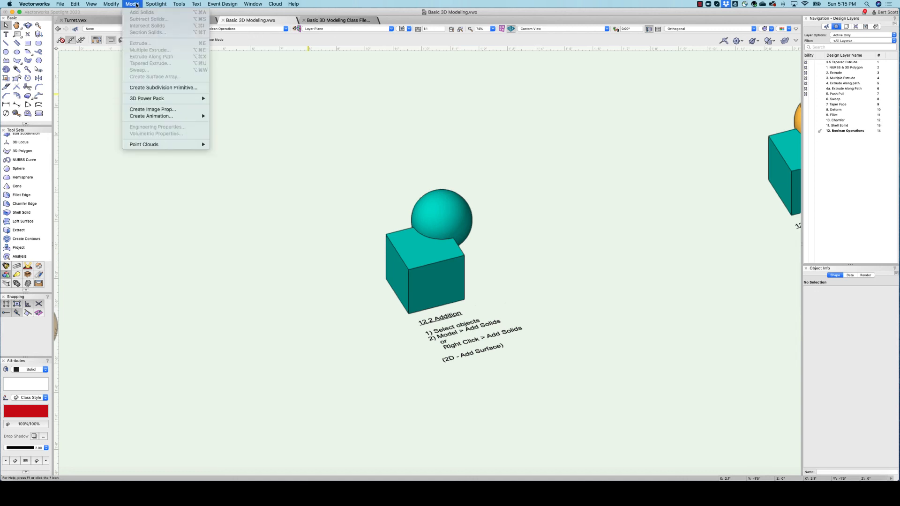
{"action": "left_click", "coordinate": [401, 136]}
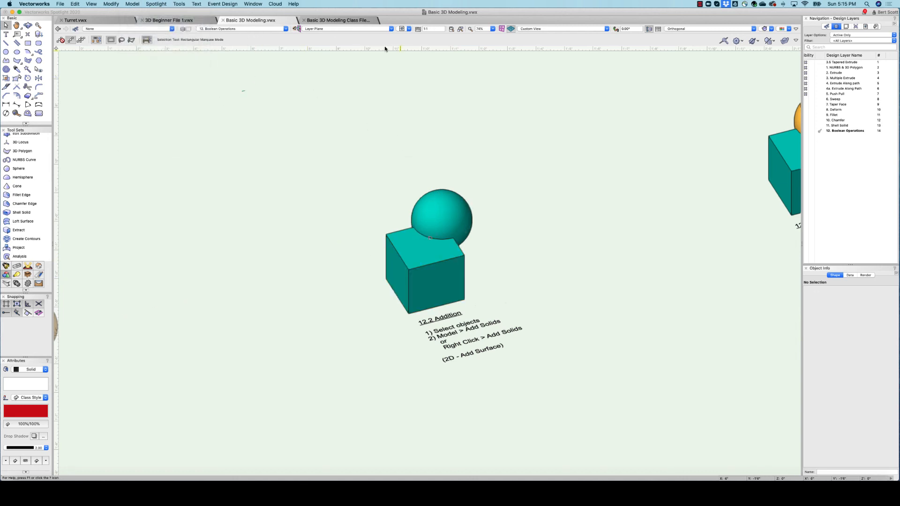
- View the saved views 12.3 Subtraction and 12.2 Addition, and look up the 2D Add Surface command
{"action": "left_click", "coordinate": [402, 29]}
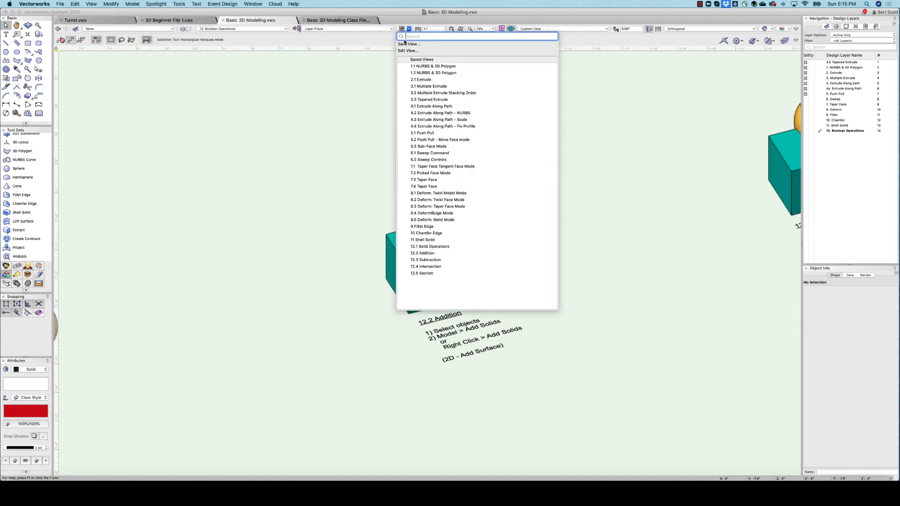
{"action": "left_click", "coordinate": [426, 260]}
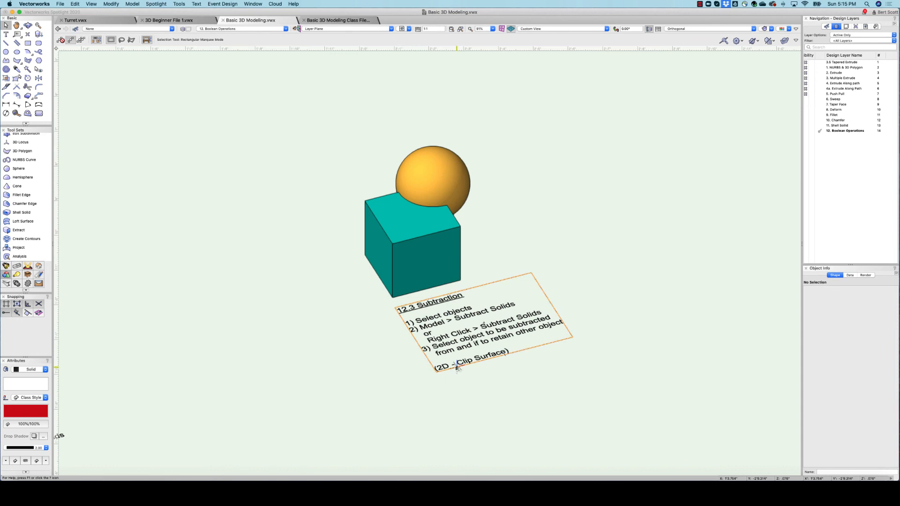
{"action": "left_click", "coordinate": [405, 30]}
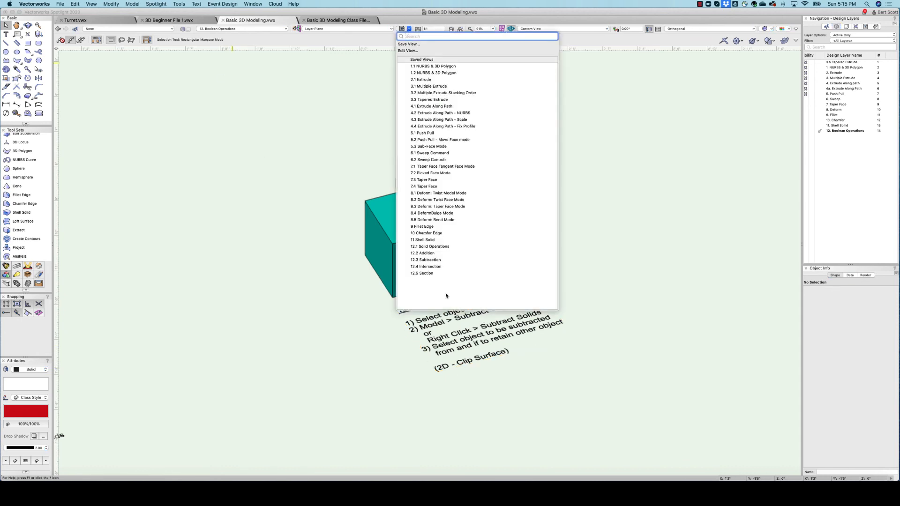
{"action": "left_click", "coordinate": [429, 255]}
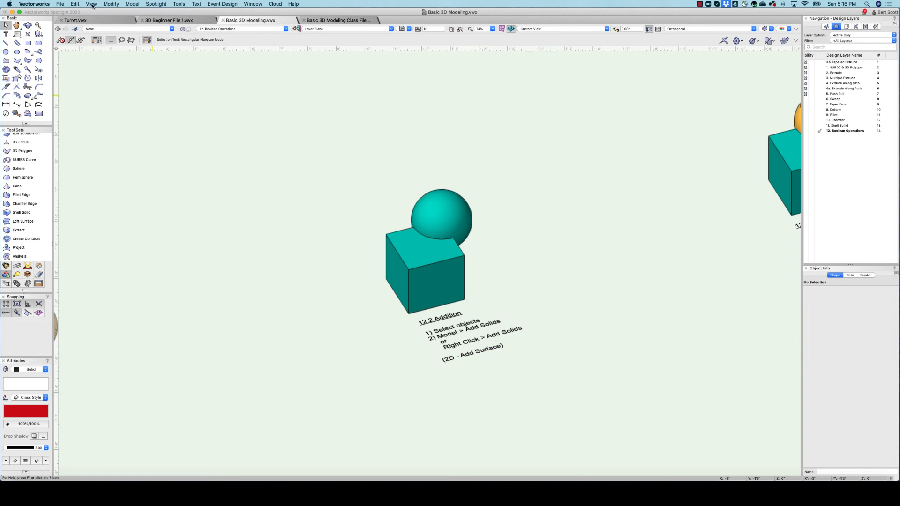
{"action": "left_click", "coordinate": [111, 4]}
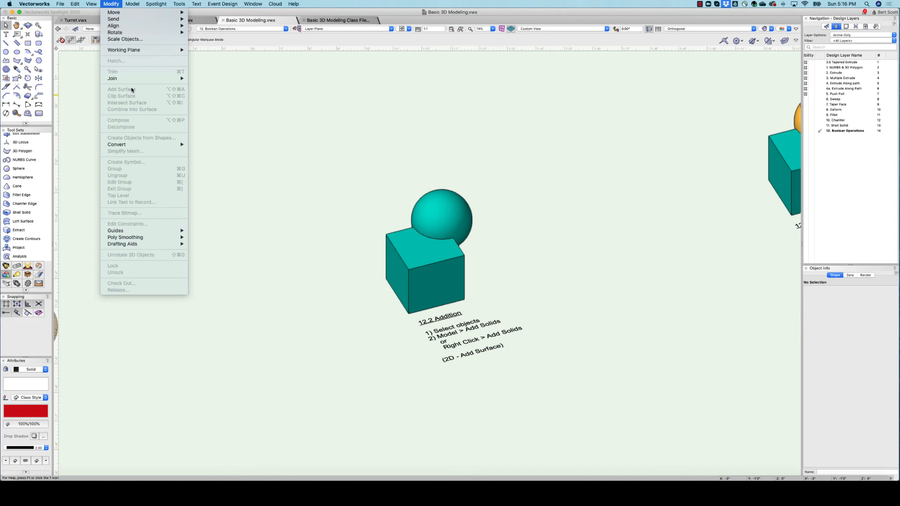
{"action": "left_click", "coordinate": [261, 85]}
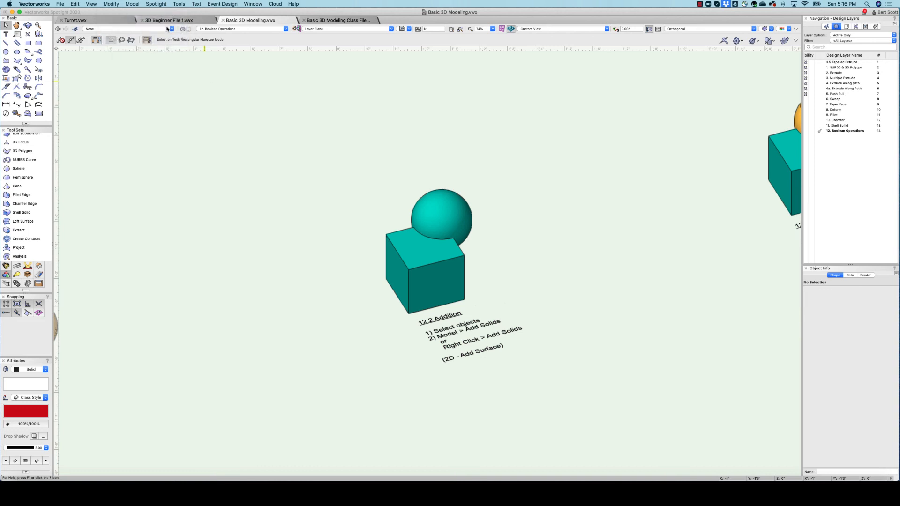
{"action": "left_click", "coordinate": [132, 4]}
{"action": "left_click", "coordinate": [329, 114]}
- Recall the saved view 12.3 Subtraction and look up the 2D Clip Surface command
{"action": "left_click", "coordinate": [408, 30]}
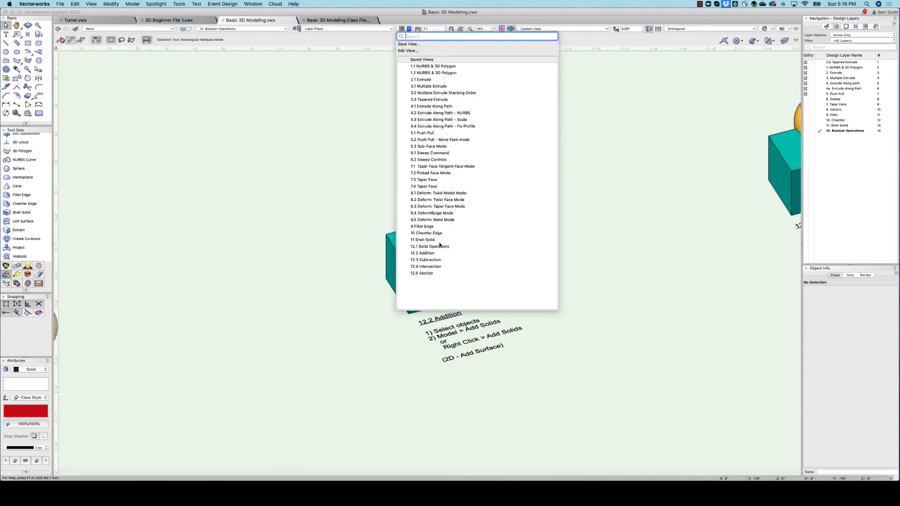
{"action": "left_click", "coordinate": [429, 263]}
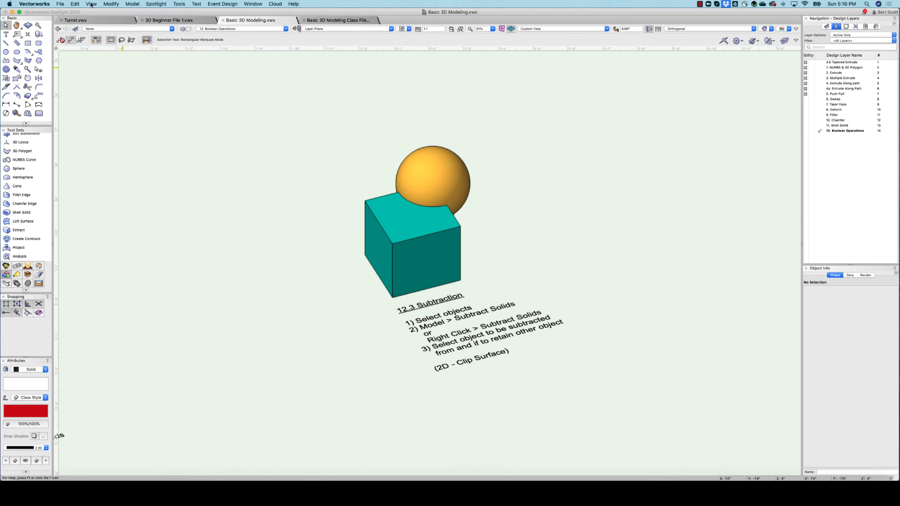
{"action": "left_click", "coordinate": [112, 4]}
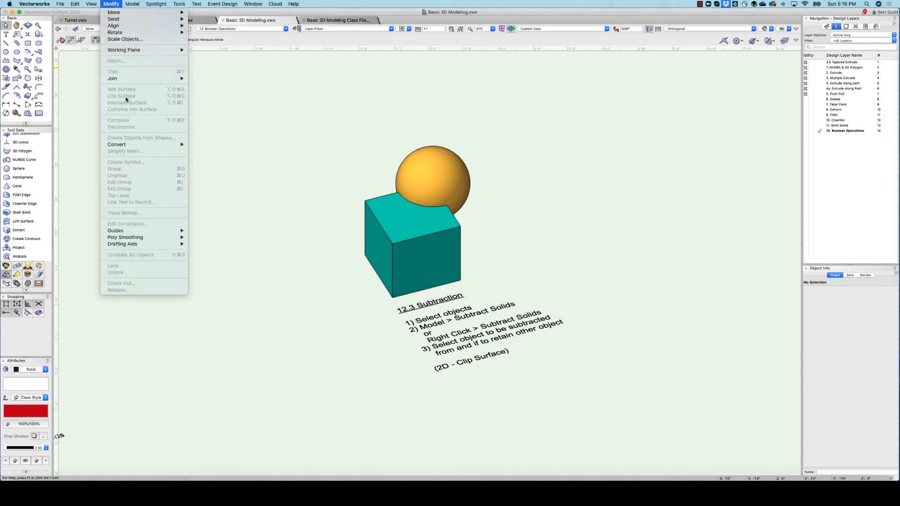
{"action": "left_click", "coordinate": [310, 109]}
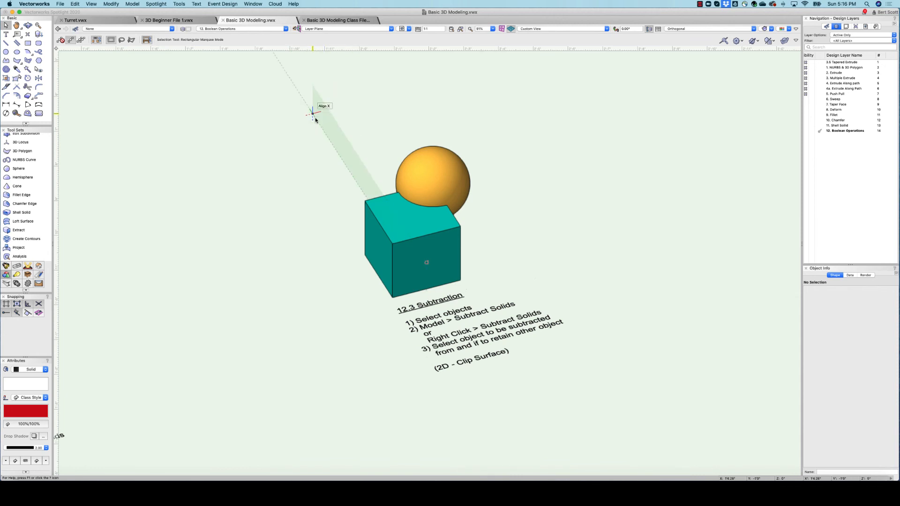
- Select the cube and sphere, subtract the sphere from the teal cube with Subtract Solids, and undo the subtraction
{"action": "left_click_drag", "start_coordinate": [321, 113], "coordinate": [518, 307]}
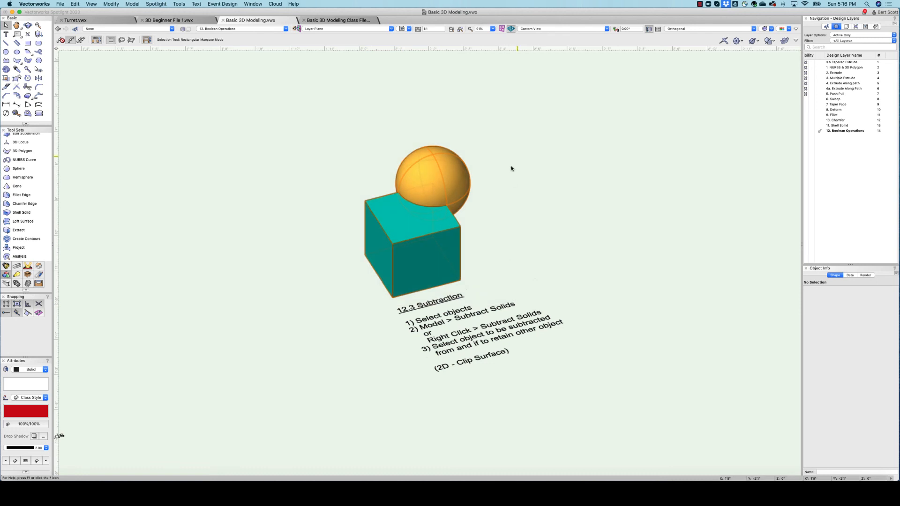
{"action": "left_click", "coordinate": [134, 4]}
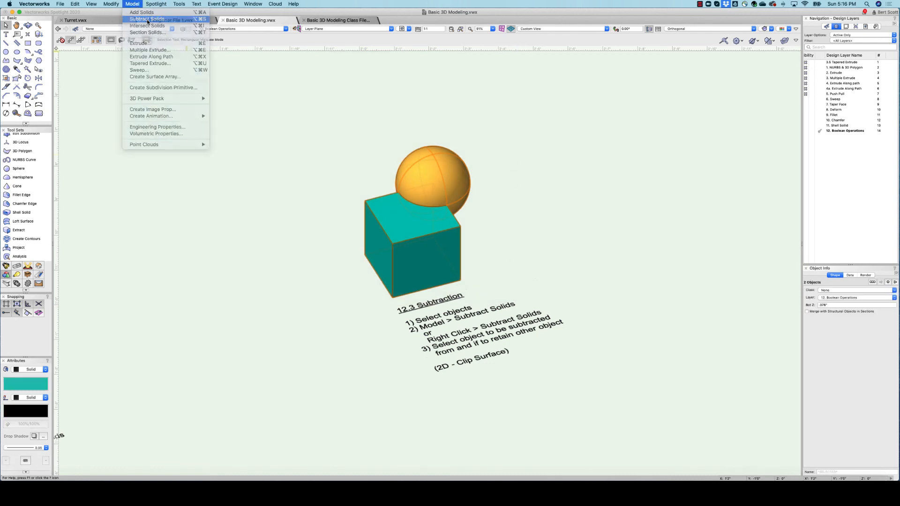
{"action": "left_click", "coordinate": [147, 19]}
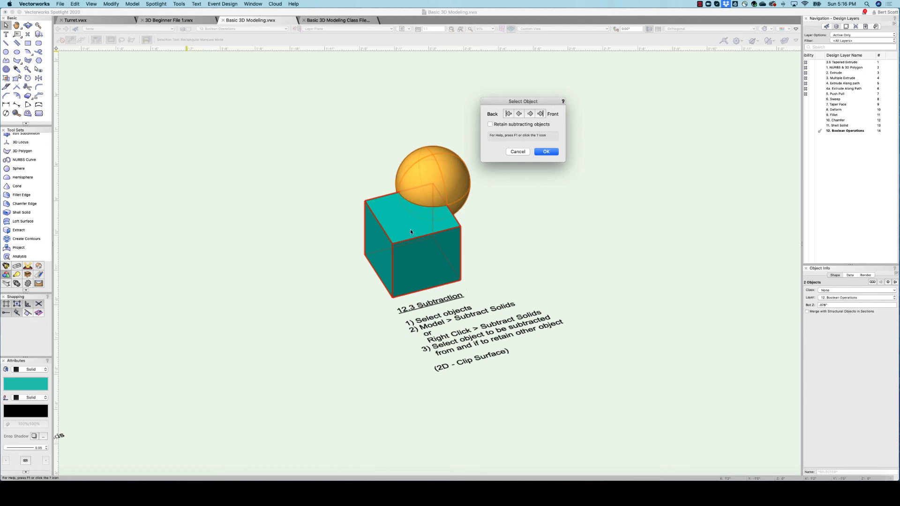
{"action": "left_click", "coordinate": [530, 114]}
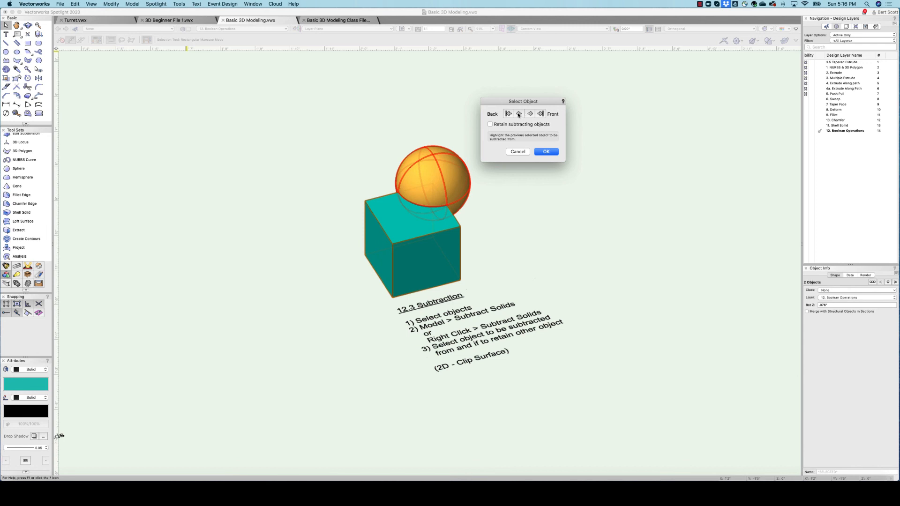
{"action": "left_click", "coordinate": [519, 114]}
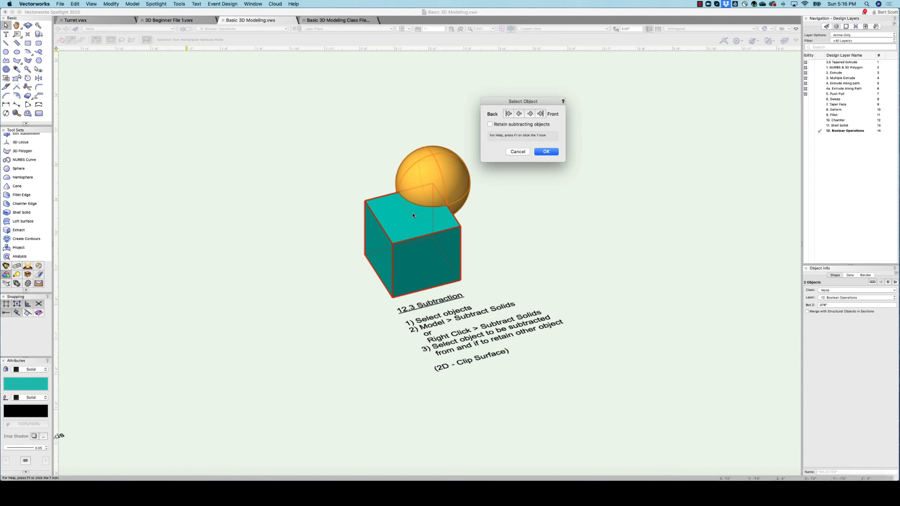
{"action": "left_click", "coordinate": [545, 153]}
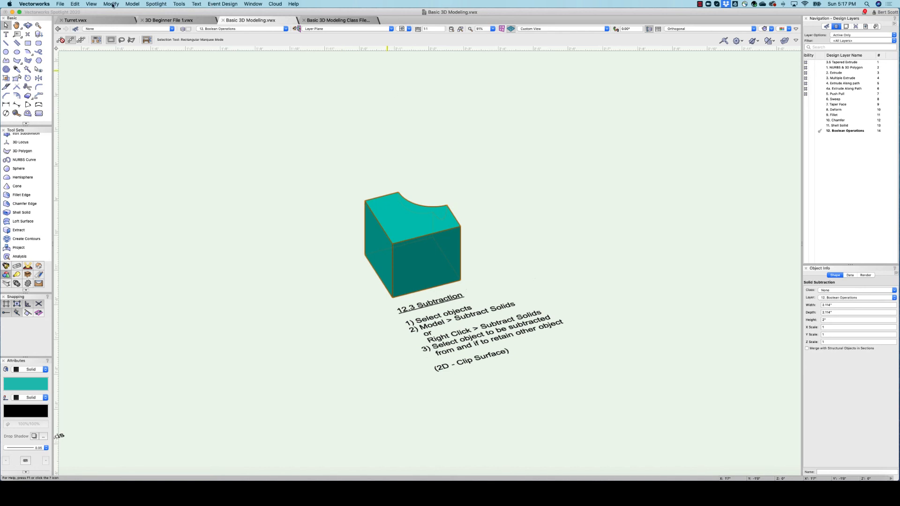
{"action": "left_click", "coordinate": [77, 5]}
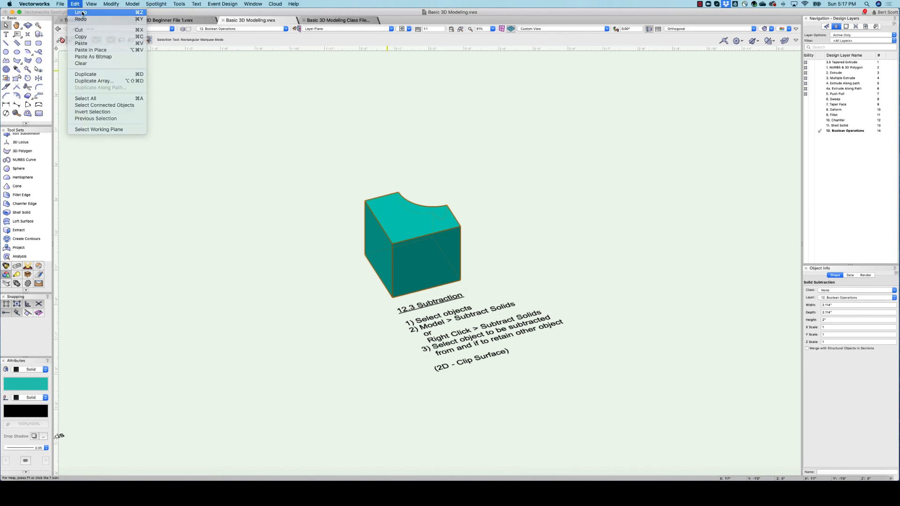
{"action": "left_click", "coordinate": [82, 13]}
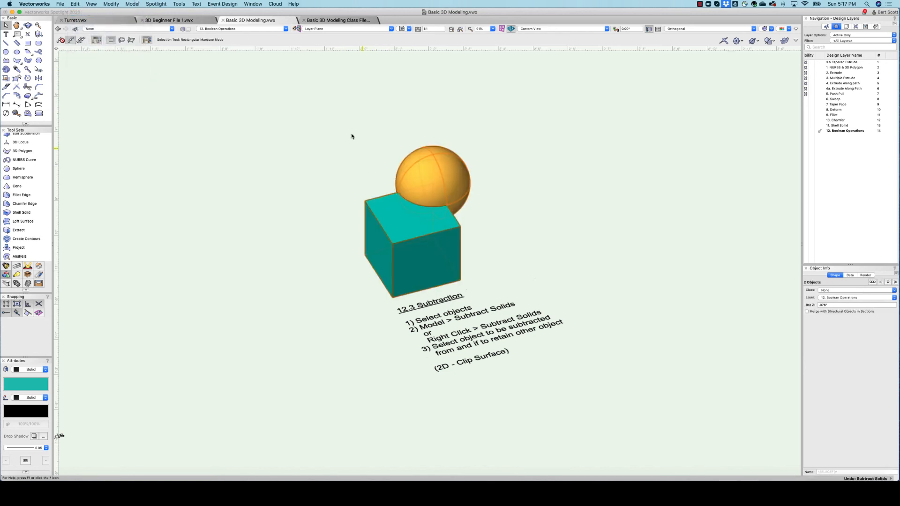
- Subtract the teal cube from the orange sphere without retaining the cube, and undo the subtraction
{"action": "left_click", "coordinate": [127, 4]}
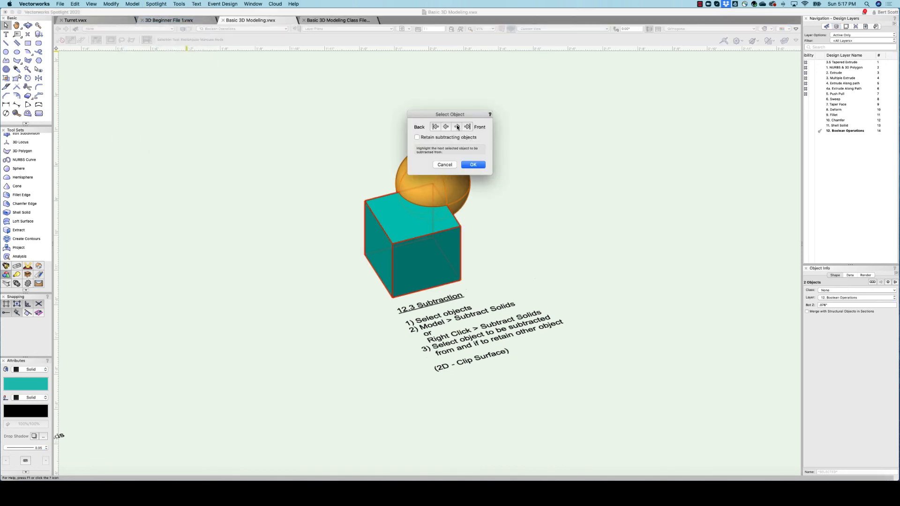
{"action": "left_click", "coordinate": [458, 127]}
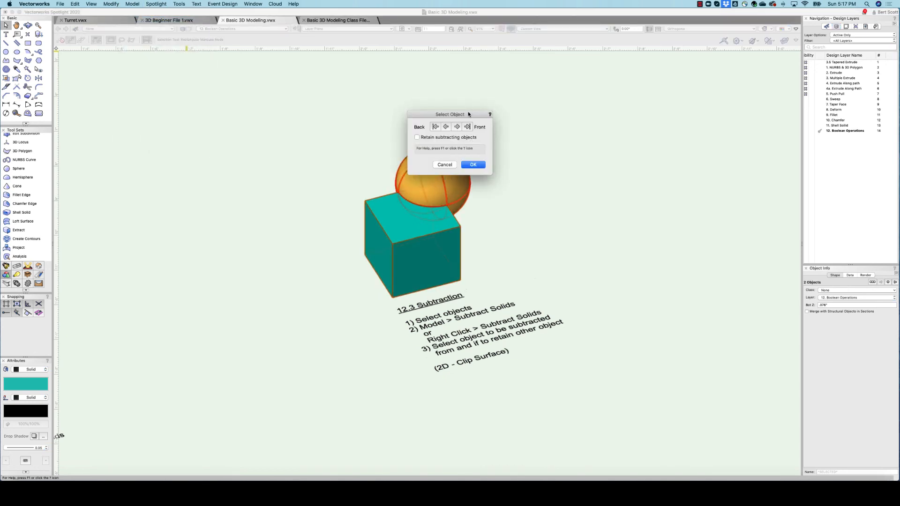
{"action": "left_click_drag", "start_coordinate": [468, 114], "coordinate": [544, 115]}
{"action": "left_click", "coordinate": [547, 165]}
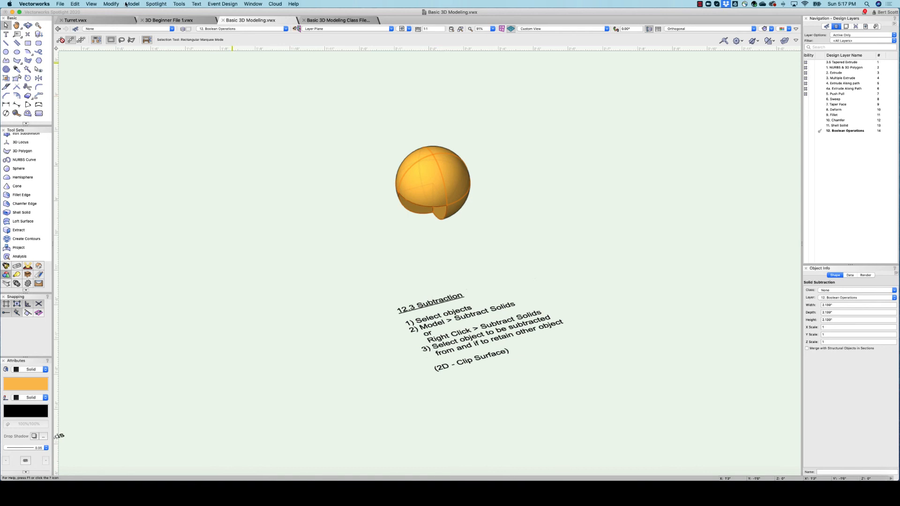
{"action": "left_click", "coordinate": [78, 5]}
{"action": "left_click", "coordinate": [80, 13]}
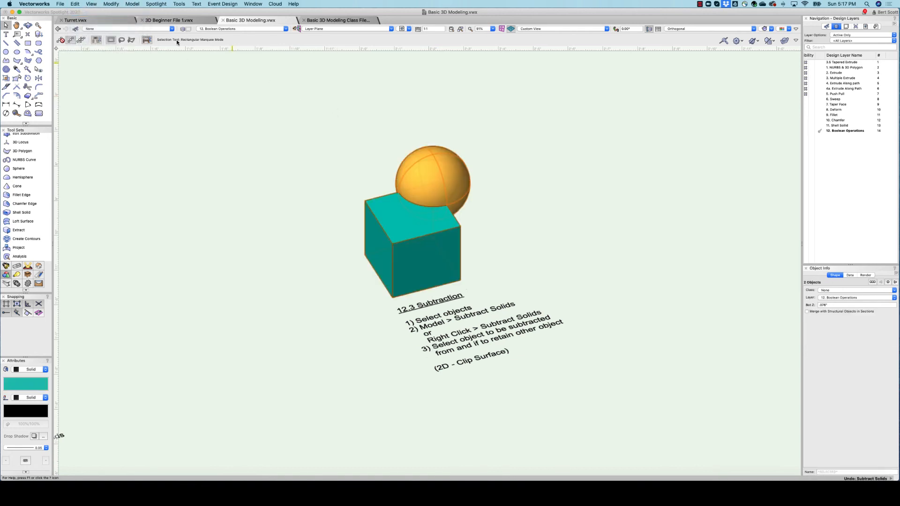
- Subtract the teal cube from the orange sphere with Retain subtracting objects enabled
{"action": "left_click", "coordinate": [133, 4]}
{"action": "left_click", "coordinate": [140, 21]}
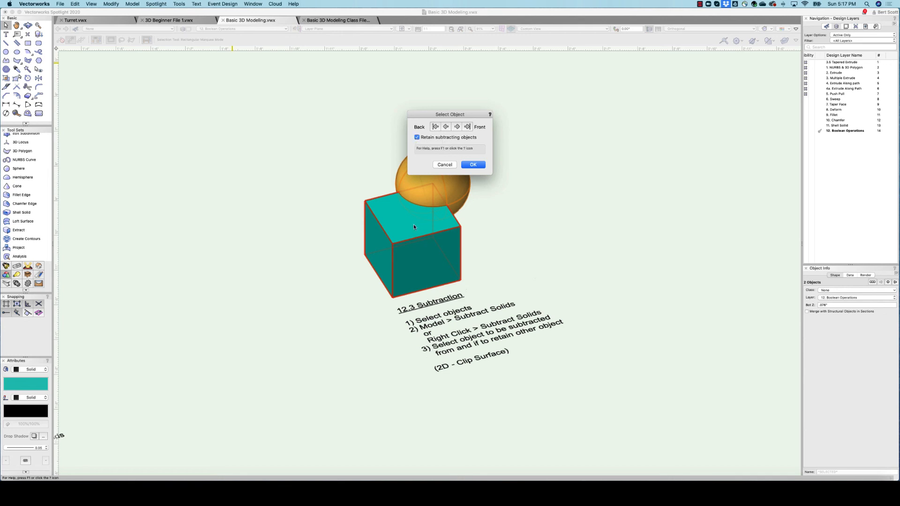
{"action": "left_click", "coordinate": [457, 127]}
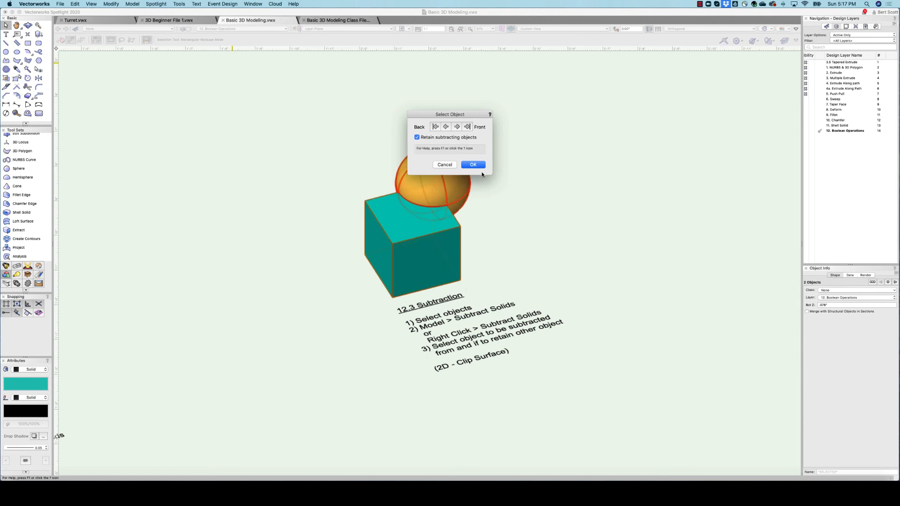
{"action": "left_click", "coordinate": [480, 166]}
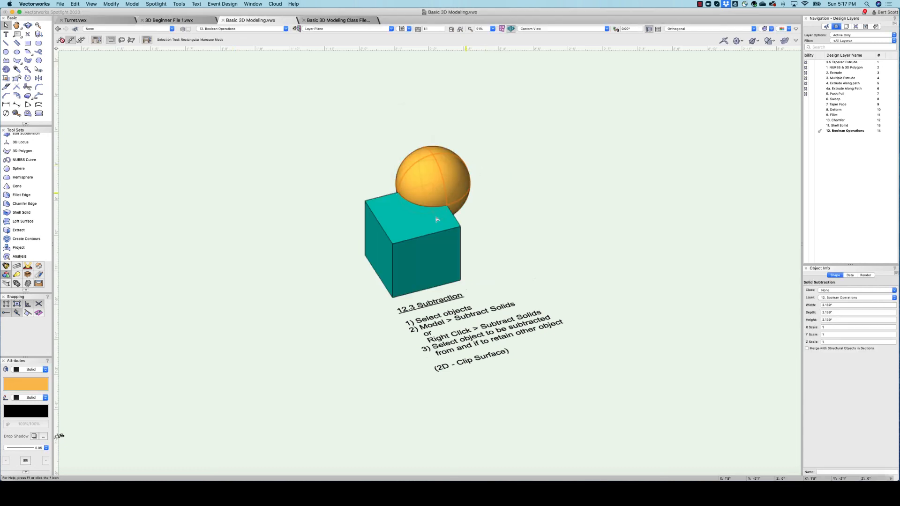
- Move the retained teal cube away from the orange sphere to expose the cut
{"action": "left_click_drag", "start_coordinate": [436, 219], "coordinate": [348, 230]}
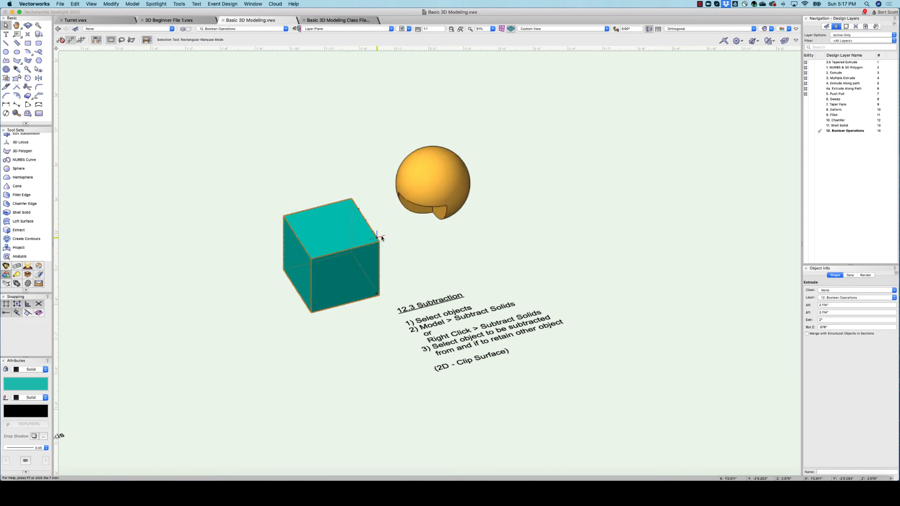
{"action": "left_click", "coordinate": [404, 233]}
{"action": "left_click", "coordinate": [337, 239]}
{"action": "left_click", "coordinate": [305, 144]}
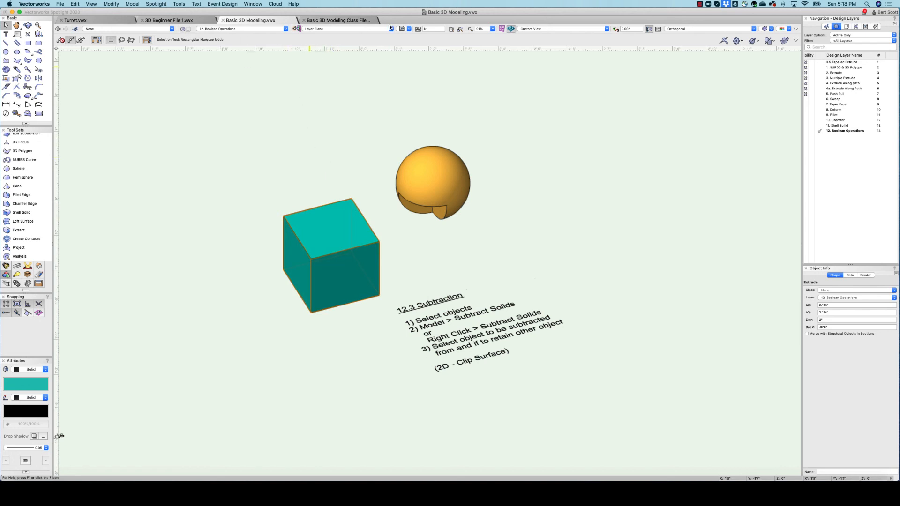
- Recall the saved view 12.4 Intersection and reduce the teal cube and orange sphere to their overlap with Intersect Solids
{"action": "left_click", "coordinate": [406, 30]}
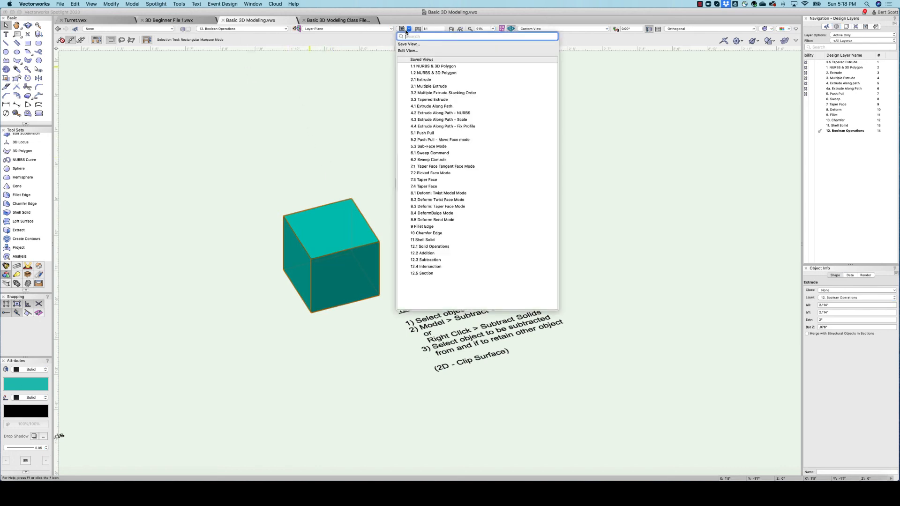
{"action": "left_click", "coordinate": [434, 267]}
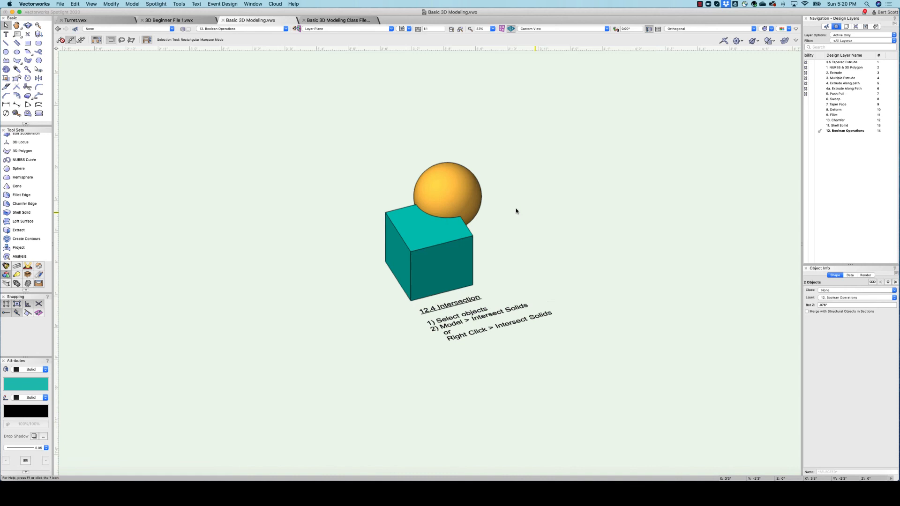
{"action": "left_click", "coordinate": [526, 210]}
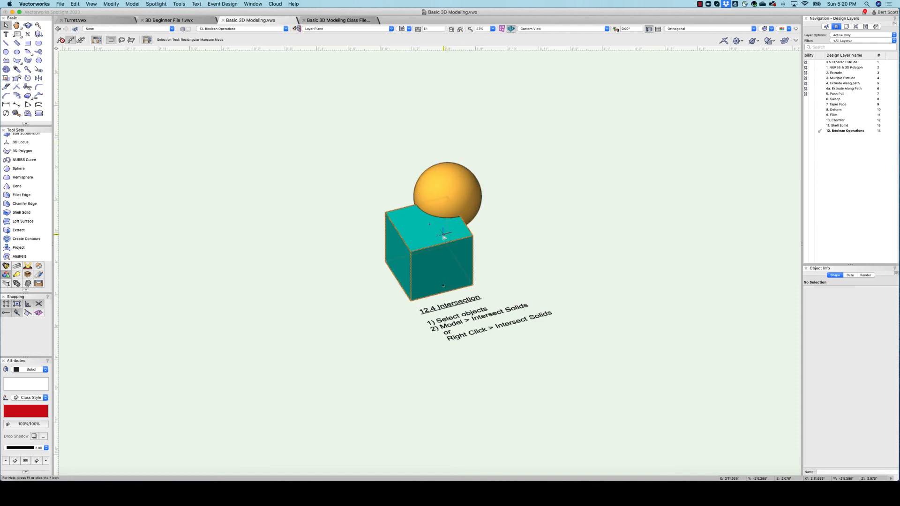
{"action": "left_click_drag", "start_coordinate": [339, 120], "coordinate": [507, 307]}
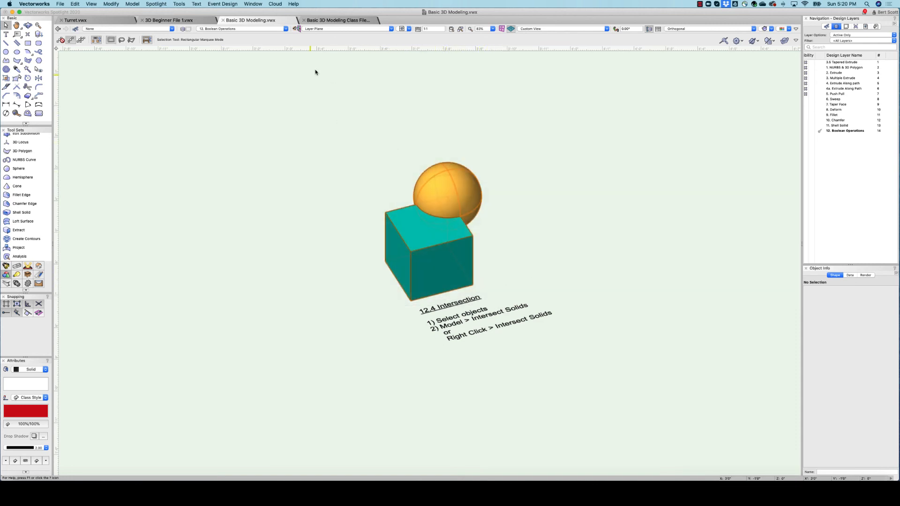
{"action": "left_click", "coordinate": [135, 5]}
{"action": "left_click", "coordinate": [145, 27]}
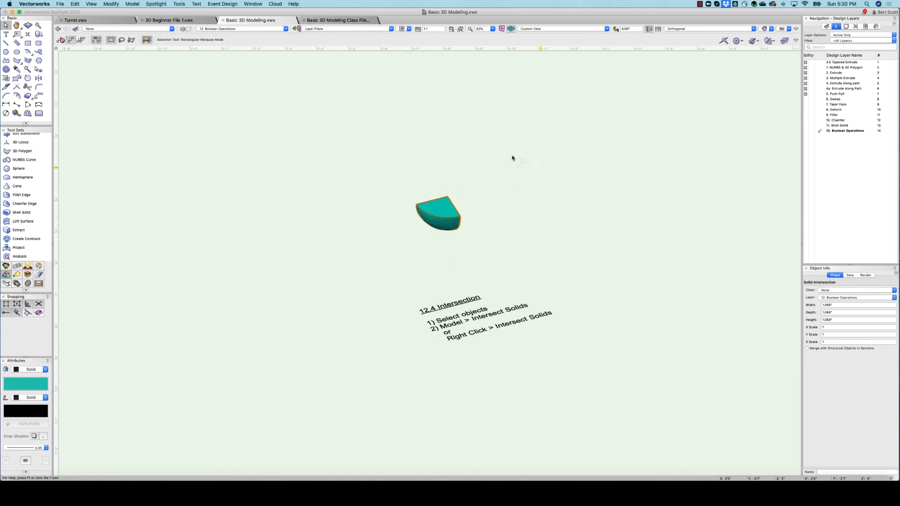
- Recall the saved view 12.5 Section and cut the teal blocks with the wavy orange surface using Section Solids, without retaining the sectioning object
{"action": "left_click", "coordinate": [408, 28]}
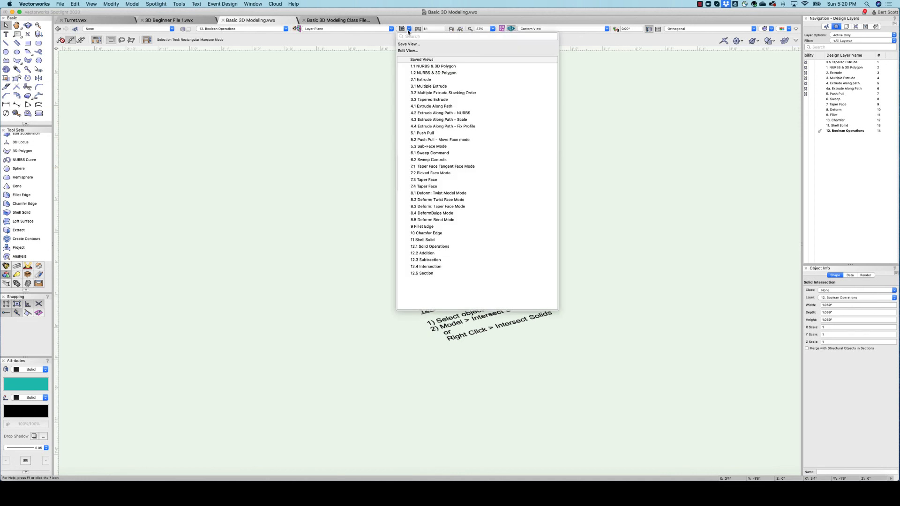
{"action": "left_click", "coordinate": [423, 273]}
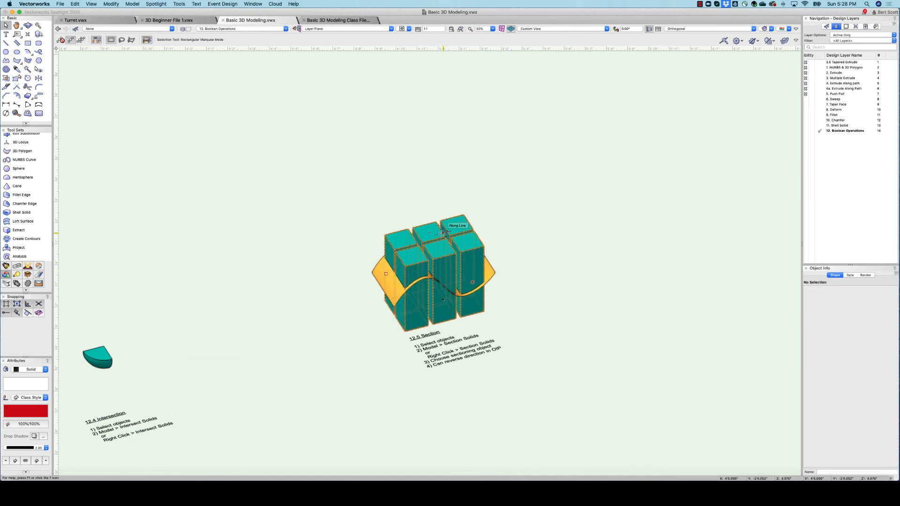
{"action": "left_click_drag", "start_coordinate": [322, 146], "coordinate": [527, 340]}
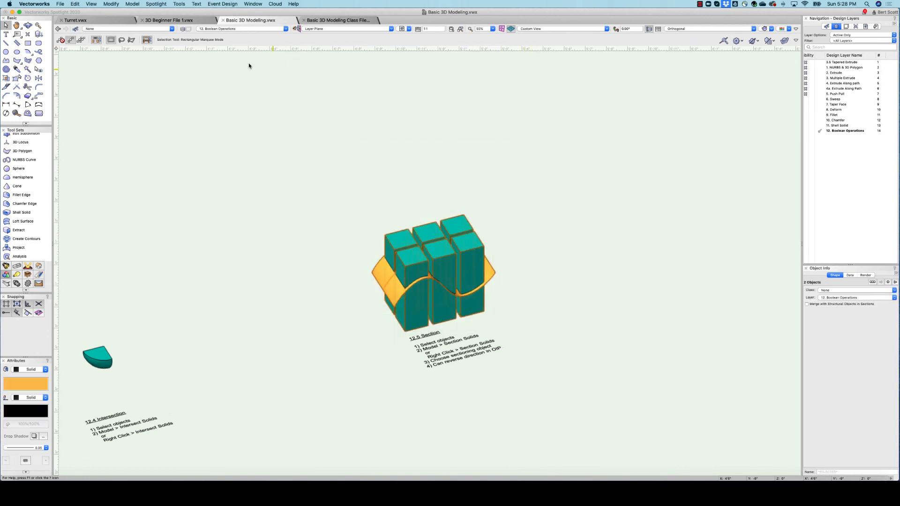
{"action": "left_click", "coordinate": [133, 4]}
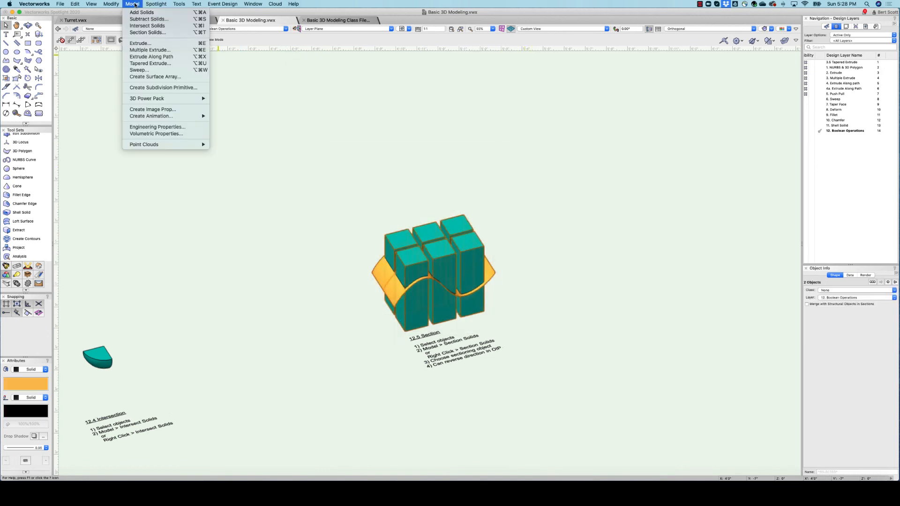
{"action": "left_click", "coordinate": [146, 31]}
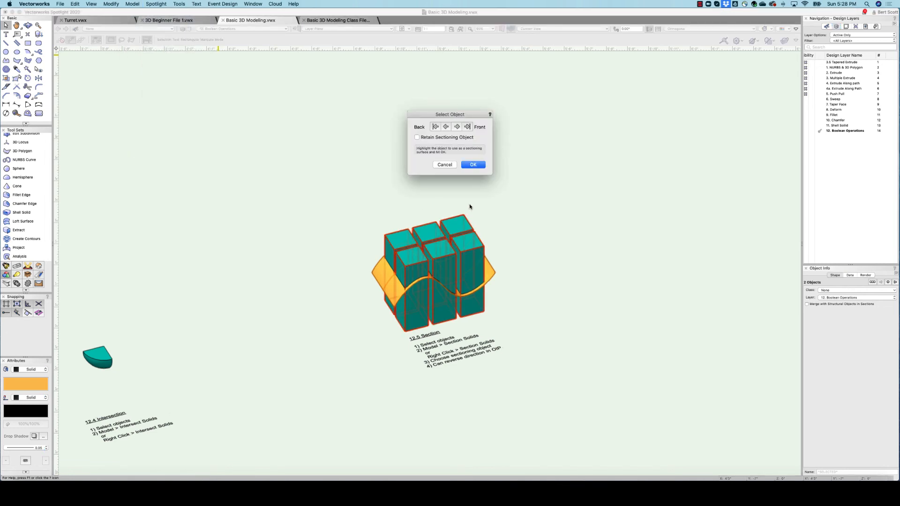
{"action": "left_click", "coordinate": [446, 127]}
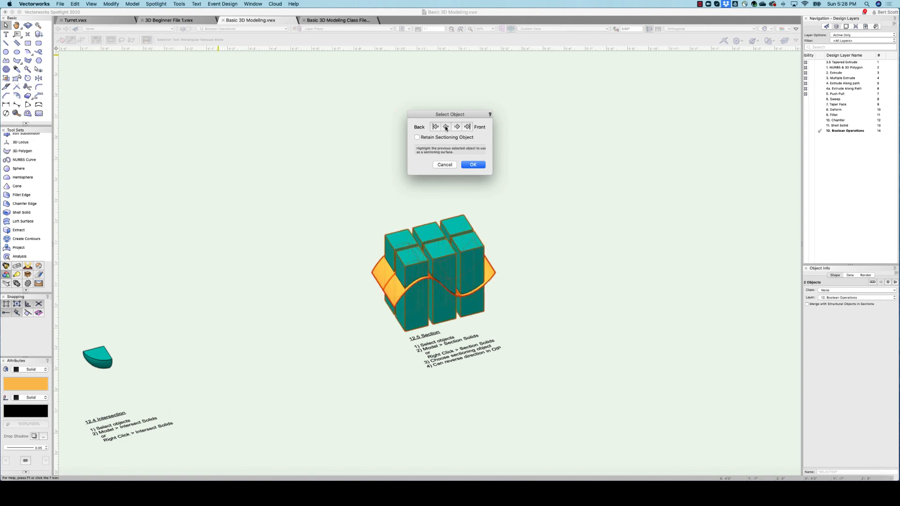
{"action": "left_click", "coordinate": [477, 165]}
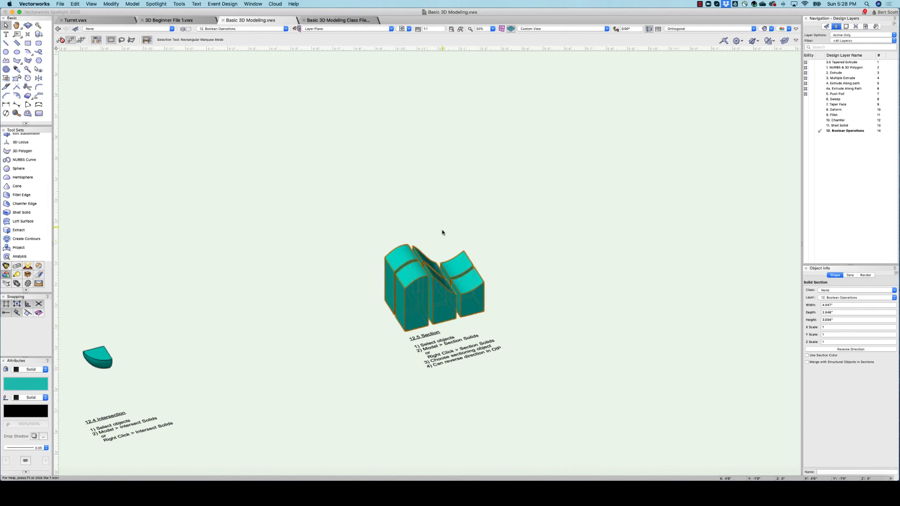
- Reverse the sectioned teal blocks' direction repeatedly between upper and lower portions, finish with the lower portion, and clear the selection
{"action": "left_click", "coordinate": [851, 349]}
{"action": "left_click", "coordinate": [852, 348]}
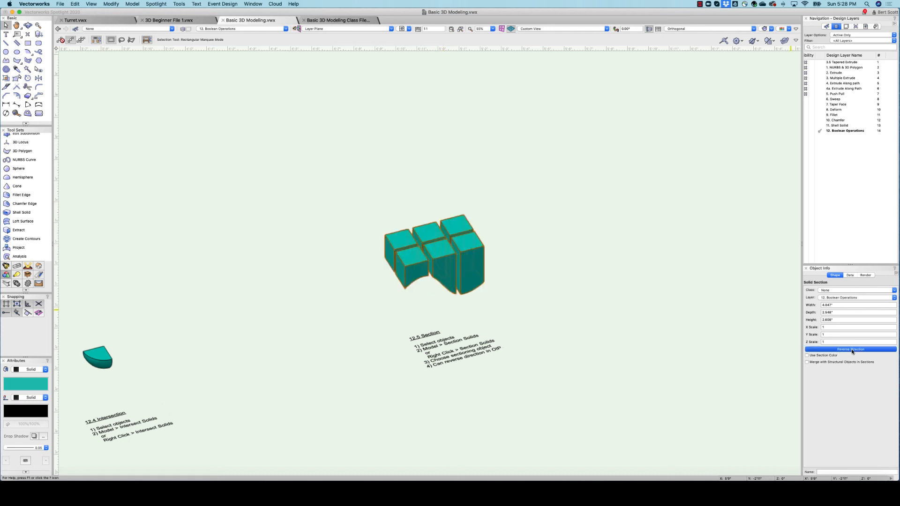
{"action": "left_click", "coordinate": [851, 349]}
{"action": "left_click", "coordinate": [851, 349]}
{"action": "left_click", "coordinate": [851, 348]}
{"action": "left_click", "coordinate": [851, 349]}
{"action": "left_click", "coordinate": [461, 211]}
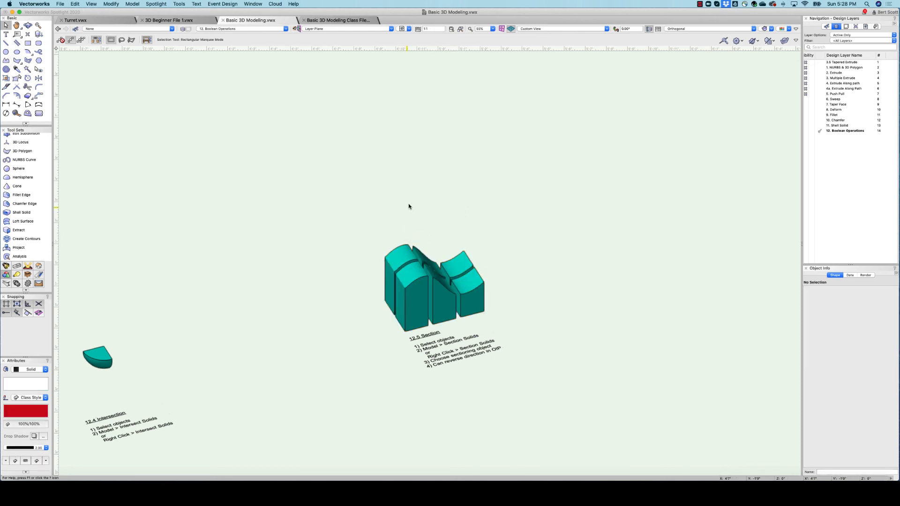